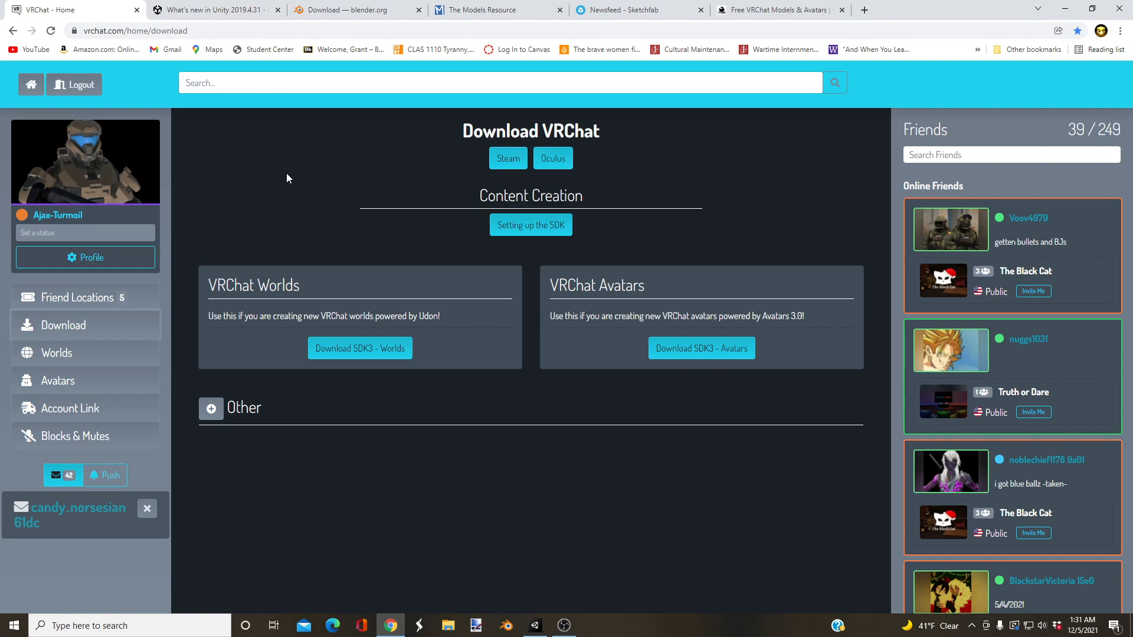
# Step: Examine the Unity 2019.4.31 download page, including its version heading, Unity Hub note and Windows and macOS component installers
pyautogui.click(219, 6)
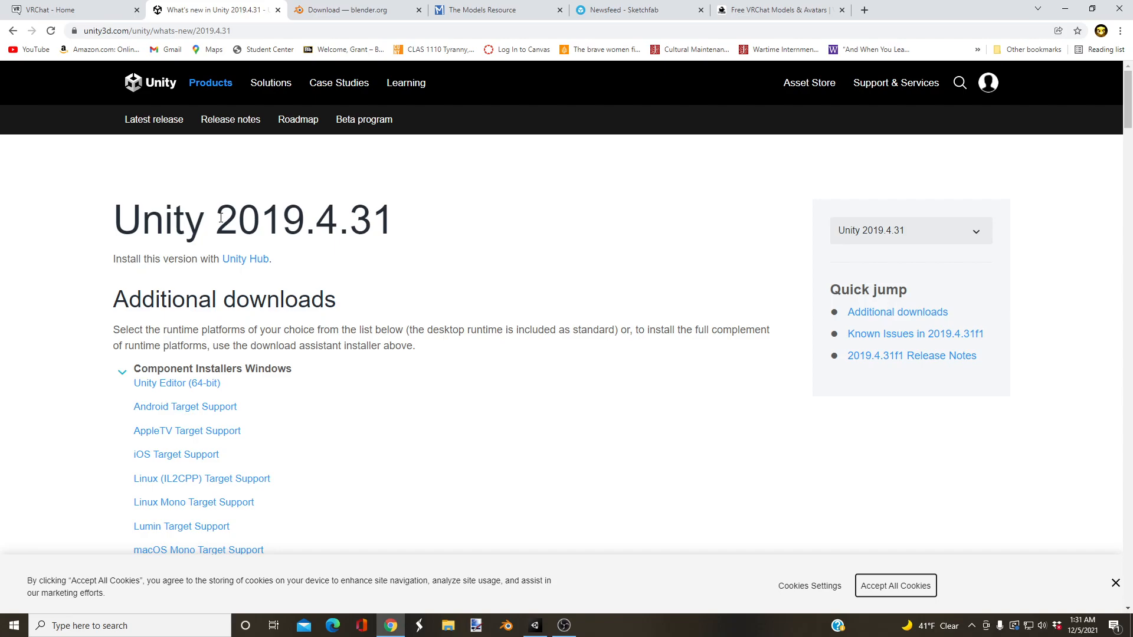
pyautogui.moveTo(110, 223); pyautogui.dragTo(395, 225)
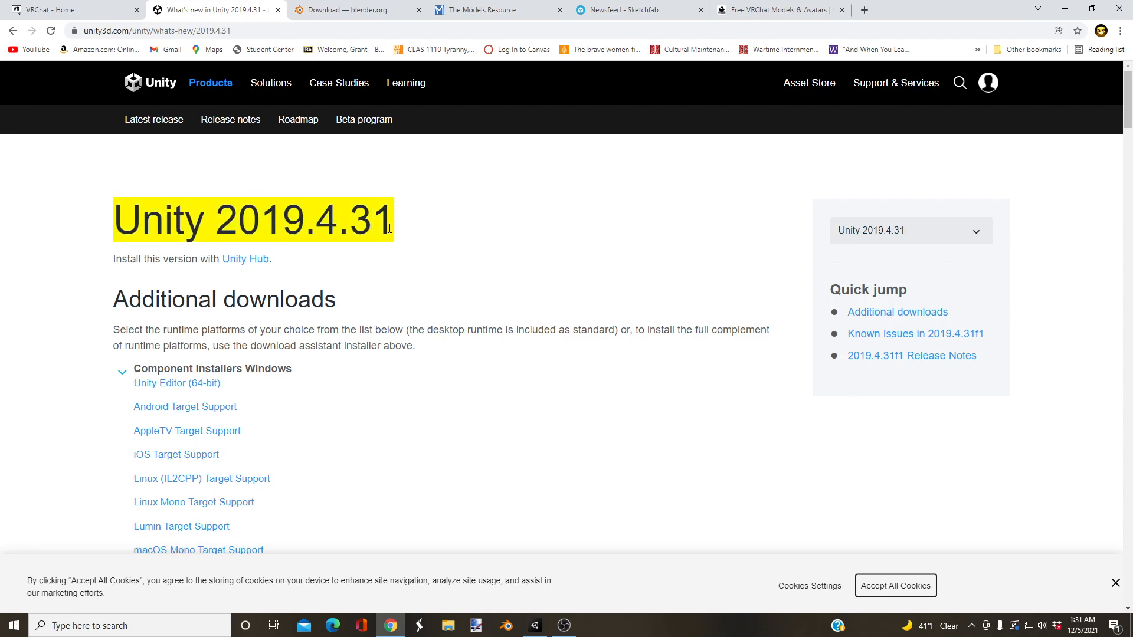
pyautogui.click(440, 227)
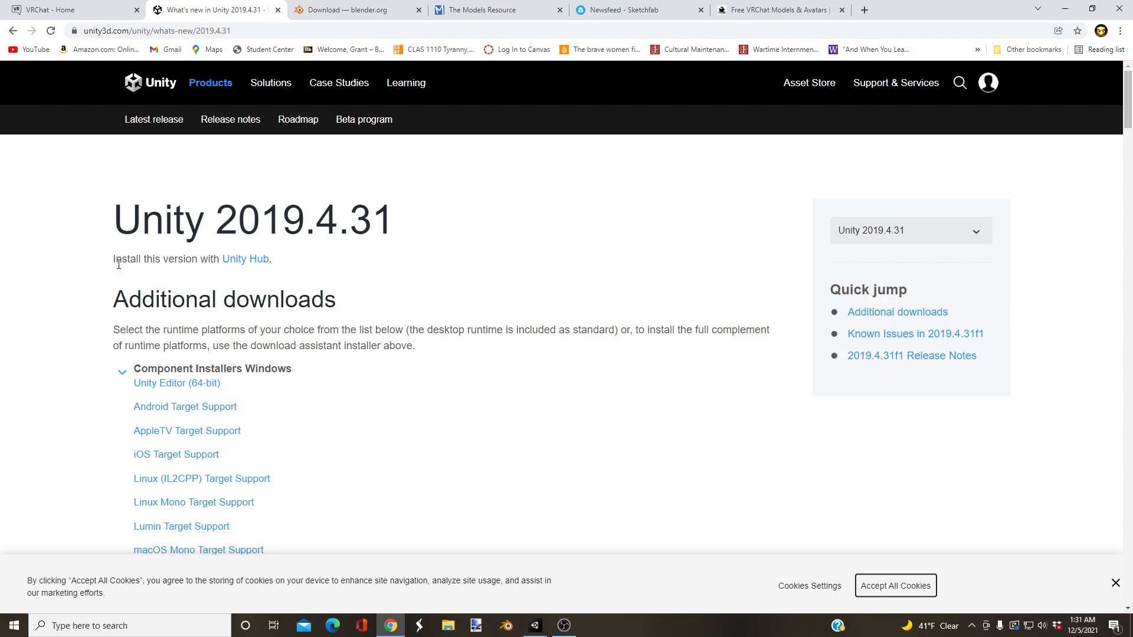
pyautogui.moveTo(117, 262); pyautogui.dragTo(278, 265)
pyautogui.click(288, 268)
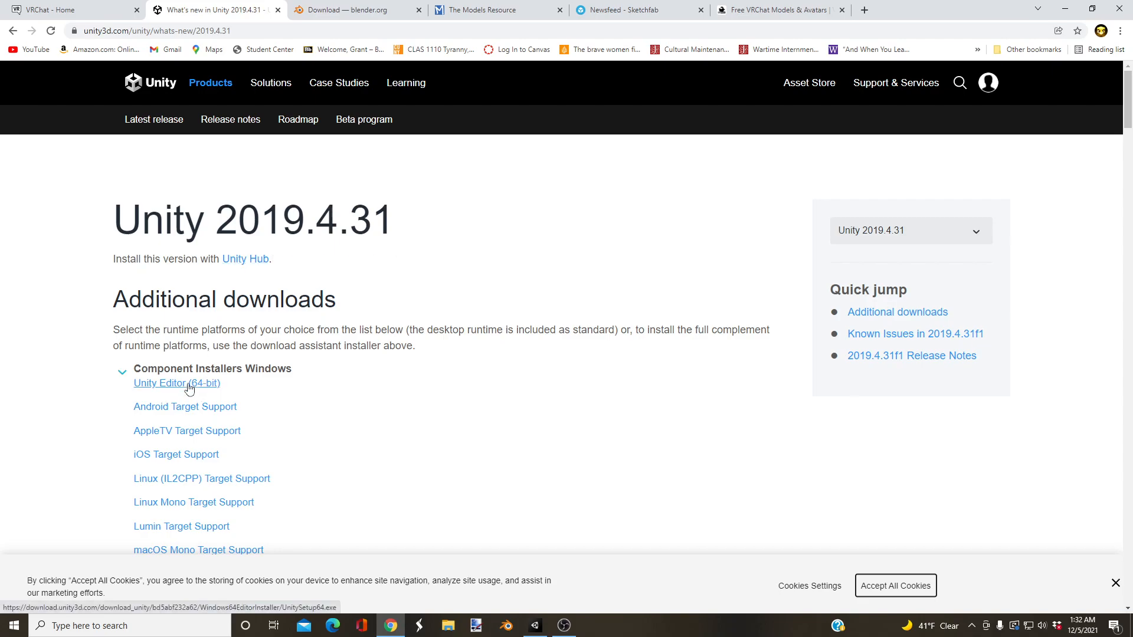
pyautogui.scroll(-1, 189, 388)
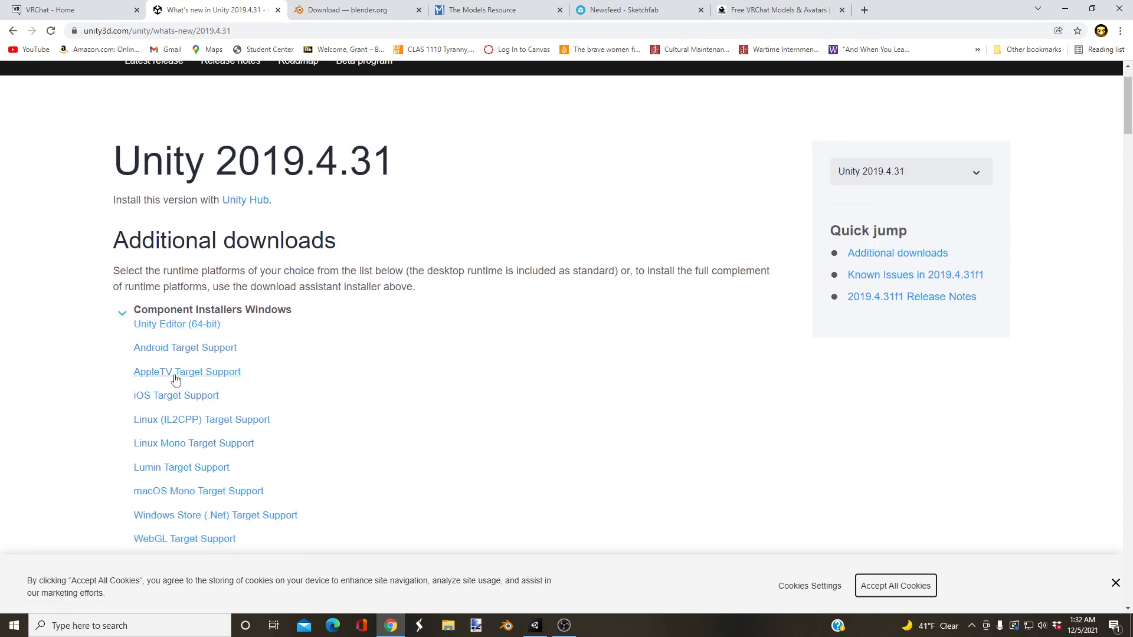
pyautogui.scroll(-6, 164, 382)
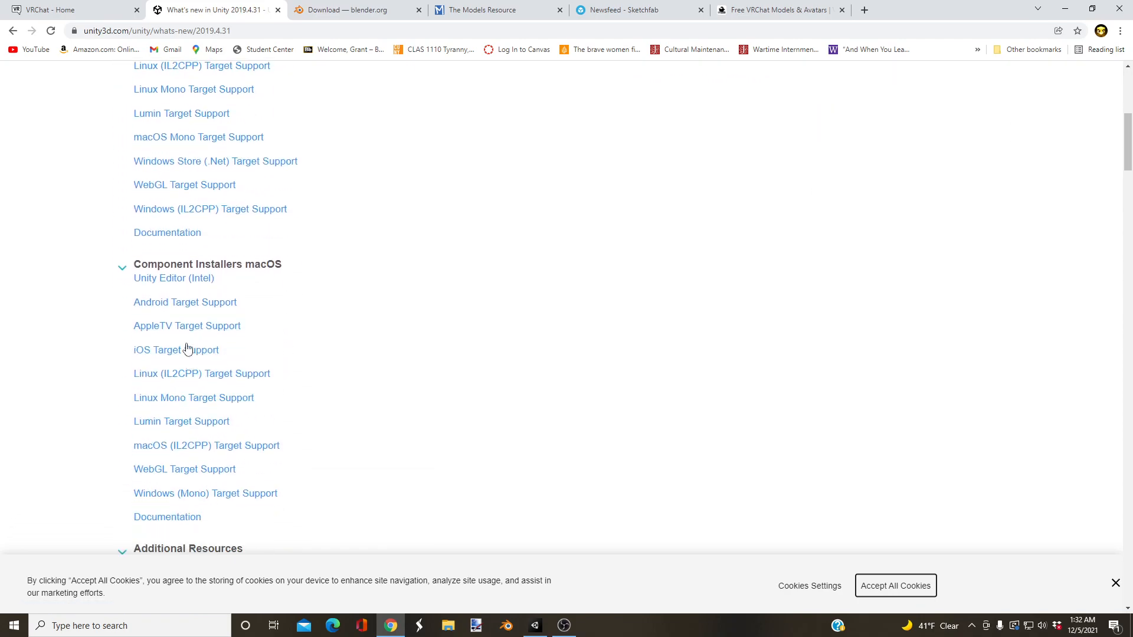
pyautogui.scroll(-3, 243, 294)
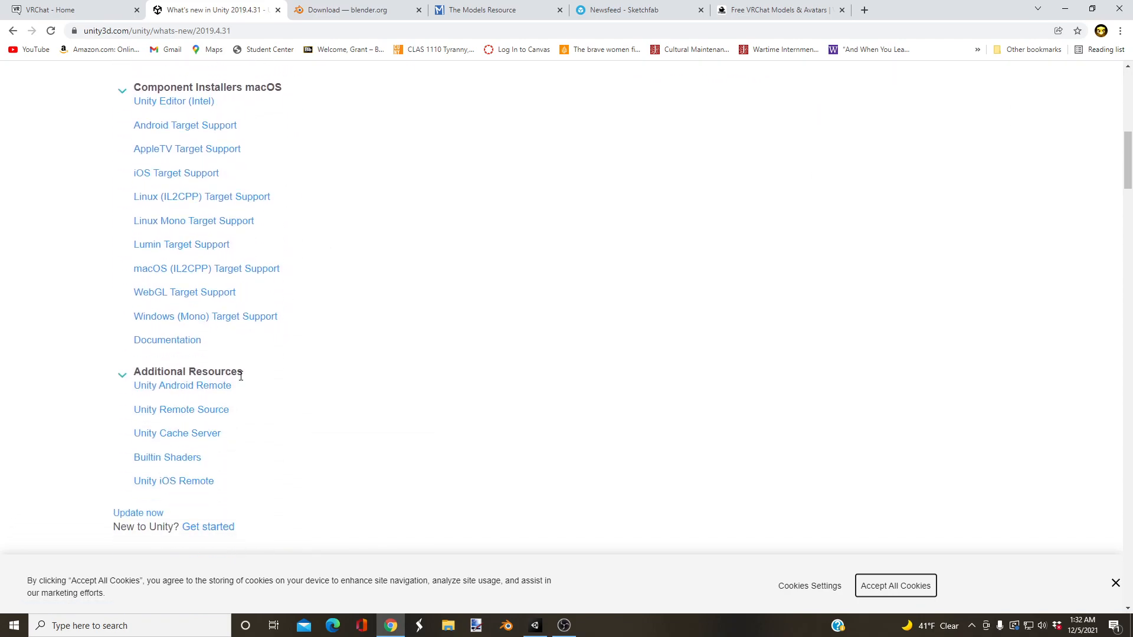
pyautogui.scroll(8, 228, 430)
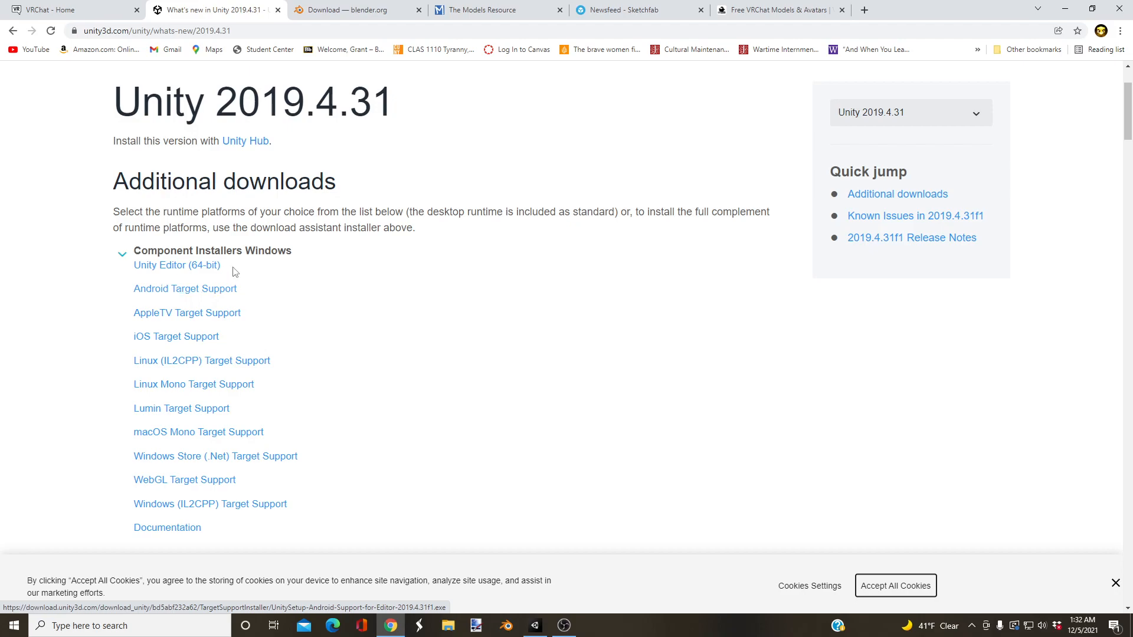
pyautogui.scroll(2, 239, 266)
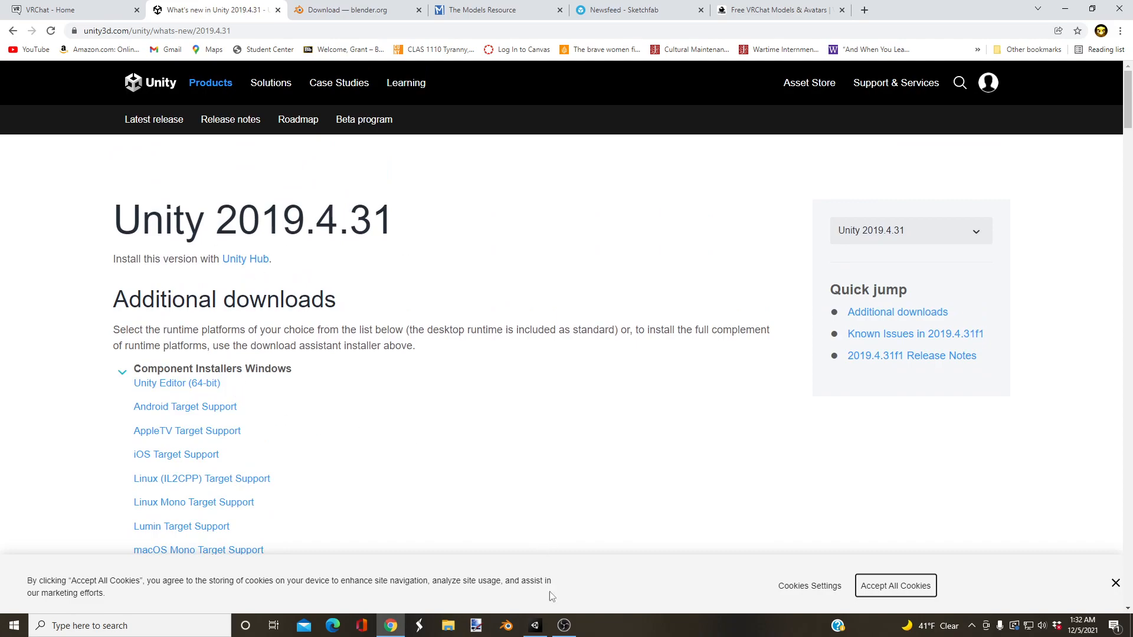
# Step: Move the Unity Hub shortcut to an empty spot near the middle of the desktop and open Unity Hub
pyautogui.click(536, 627)
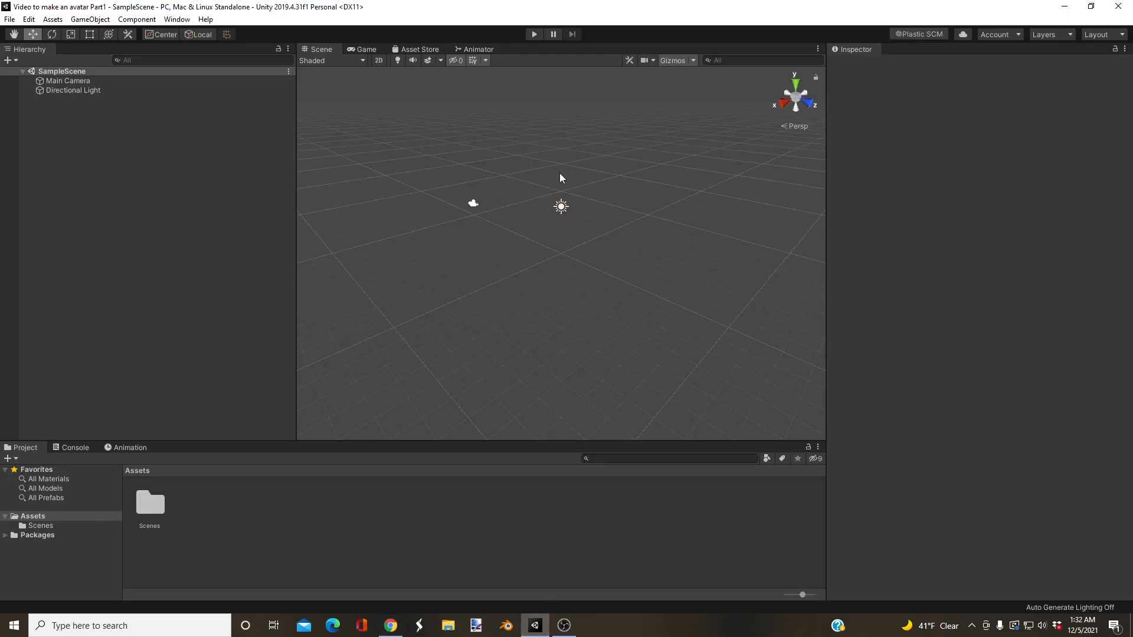
pyautogui.click(1064, 7)
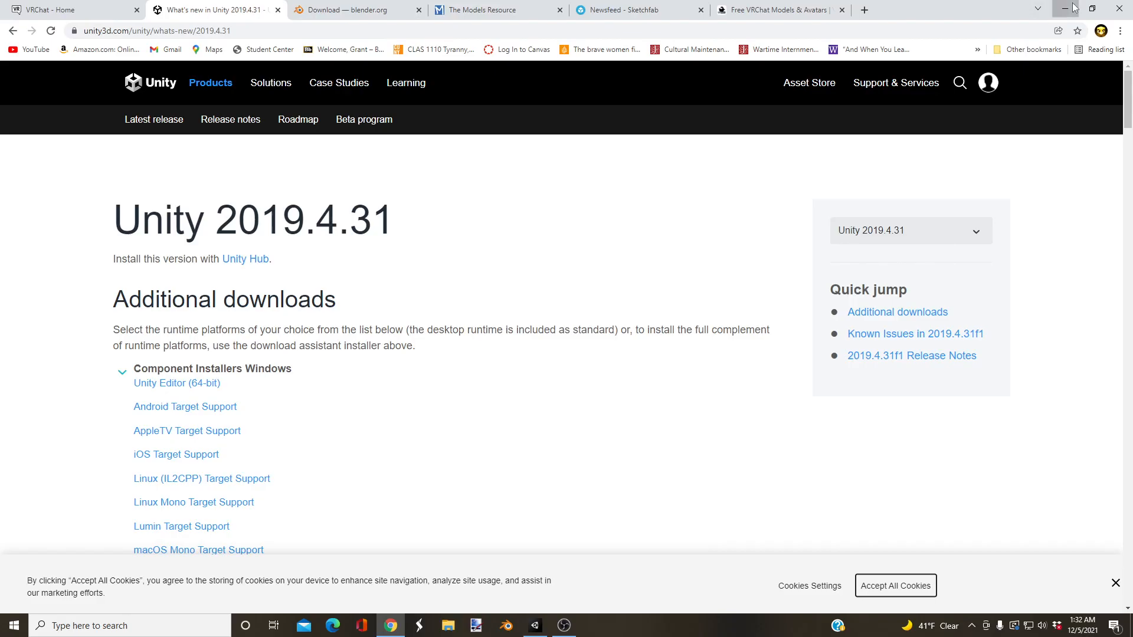
pyautogui.click(1065, 9)
pyautogui.moveTo(207, 79); pyautogui.dragTo(563, 81)
pyautogui.doubleClick(565, 82)
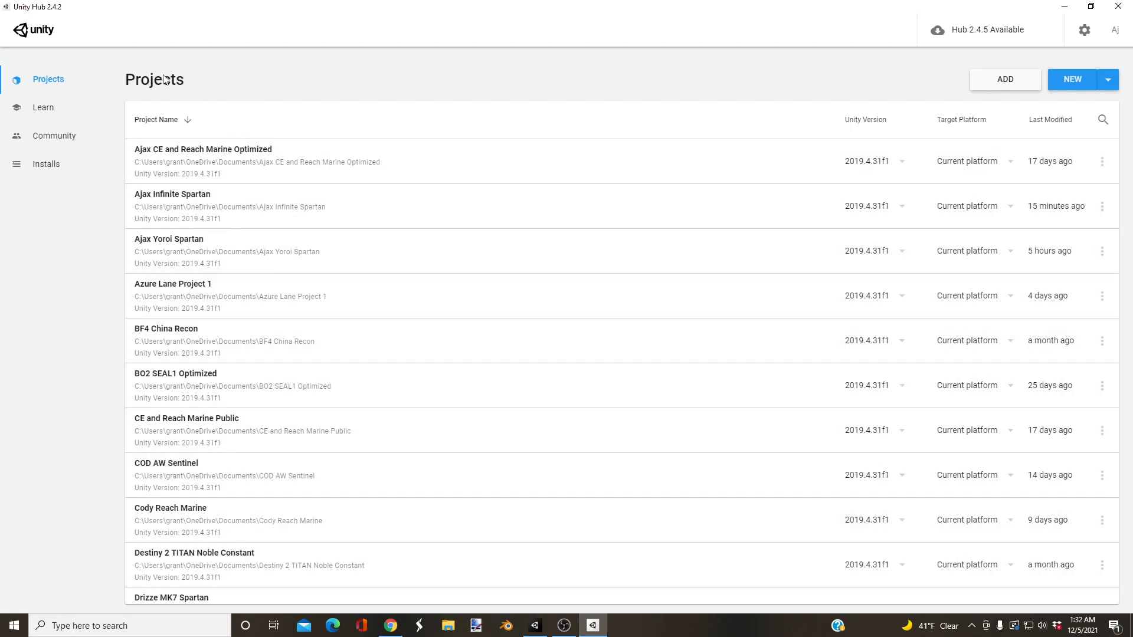
pyautogui.click(1108, 81)
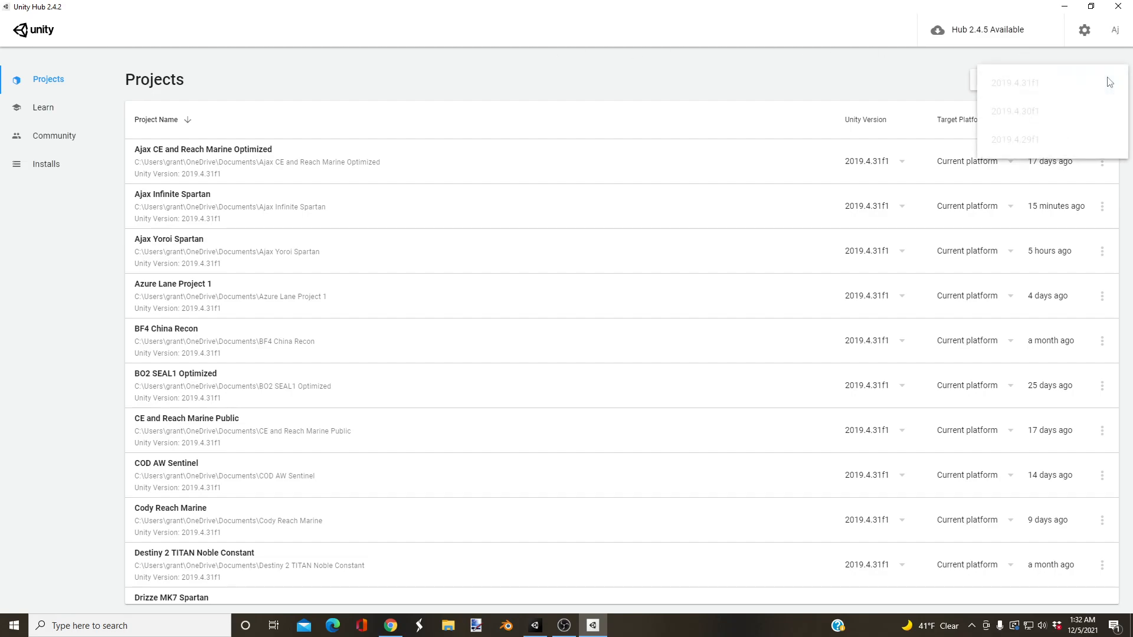
pyautogui.click(1047, 87)
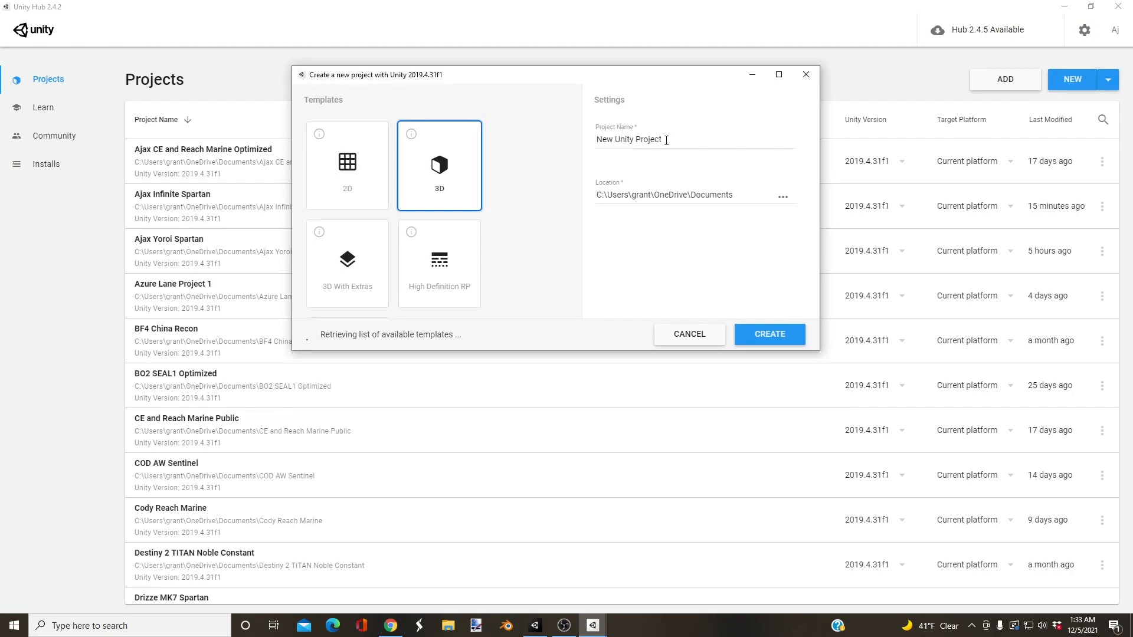
pyautogui.moveTo(670, 140); pyautogui.dragTo(596, 150)
pyautogui.write('Test')
pyautogui.press('BackSpace')
pyautogui.write('First avatar')
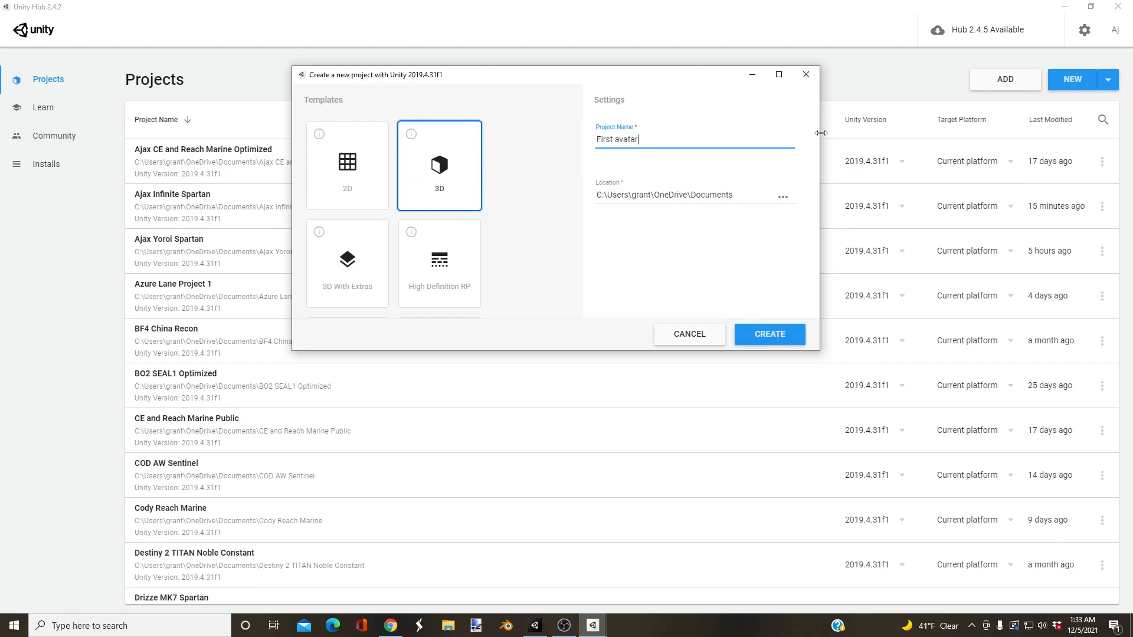
pyautogui.click(877, 65)
pyautogui.click(1120, 2)
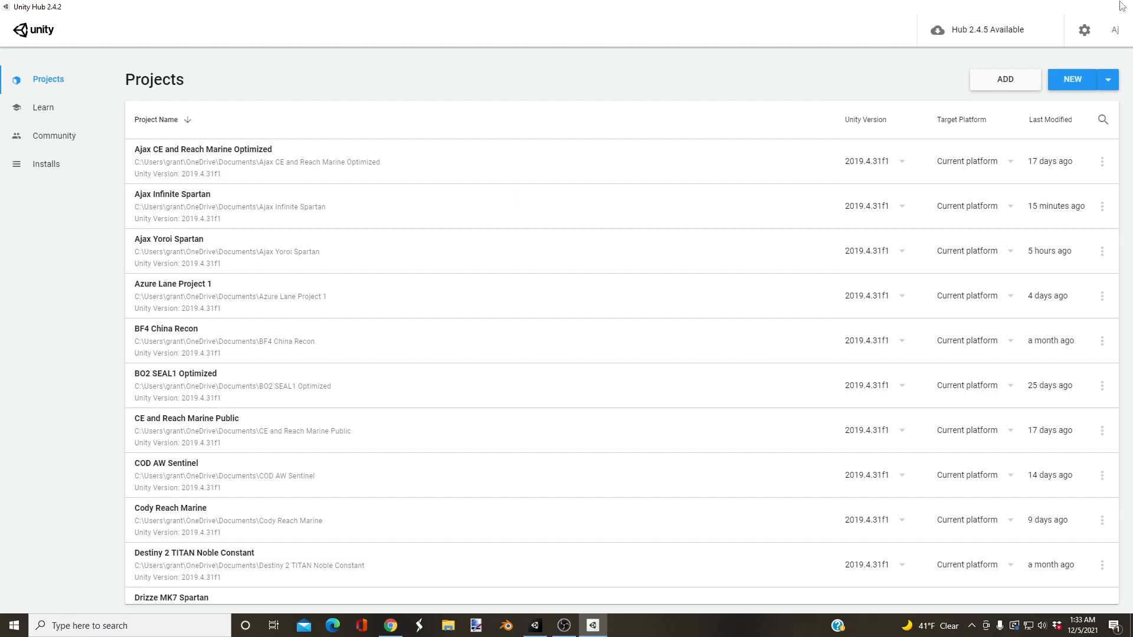
pyautogui.click(816, 74)
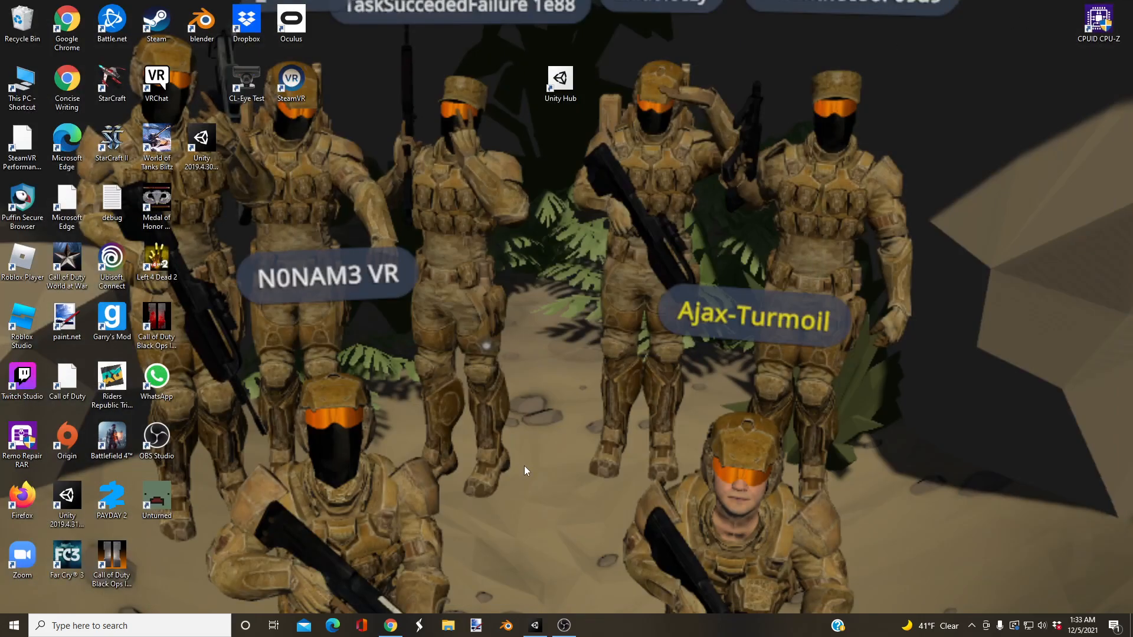
# Step: View the open Unity project, and switch to Chrome to look at the Blender download page
pyautogui.click(545, 629)
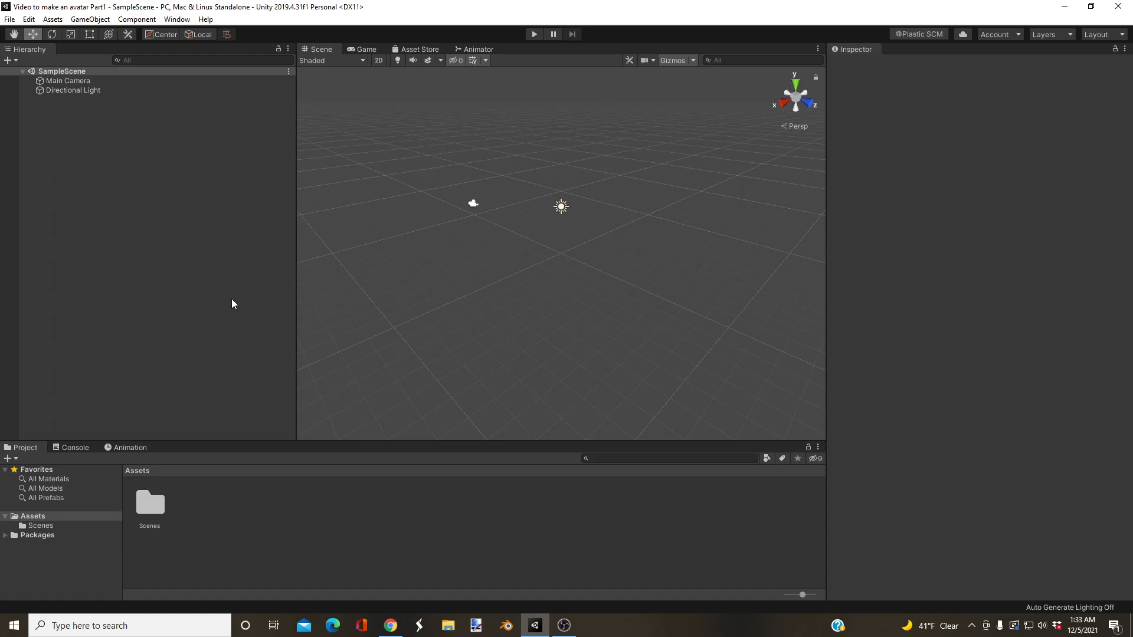
pyautogui.click(1064, 6)
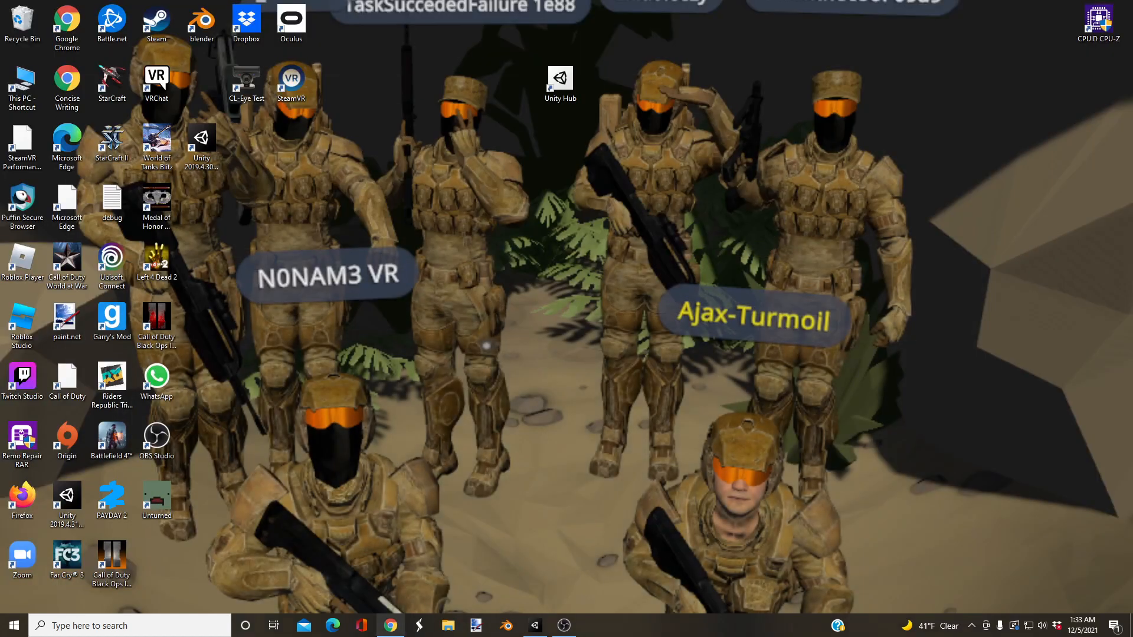
pyautogui.click(391, 626)
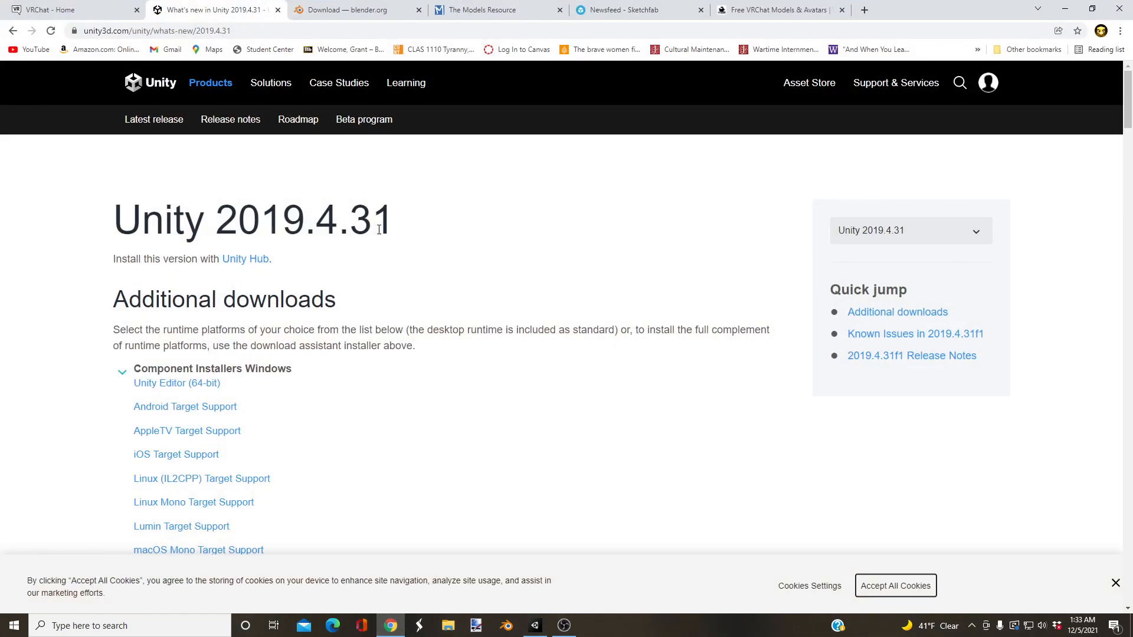
pyautogui.click(351, 9)
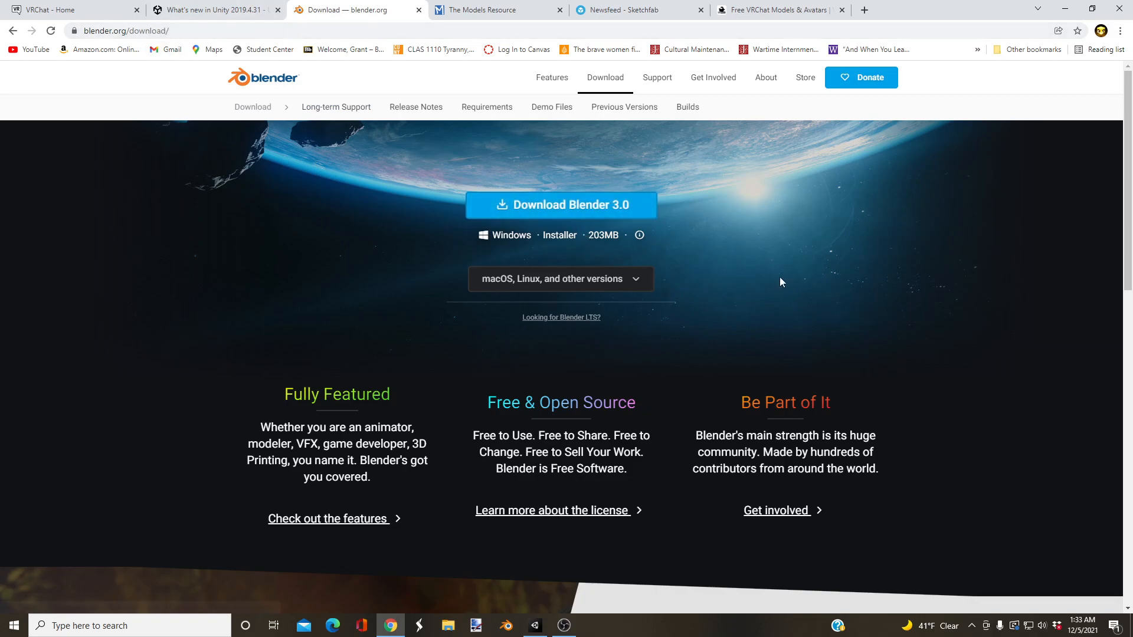
# Step: Launch Blender and delete the default camera, cube and light from the scene
pyautogui.click(504, 627)
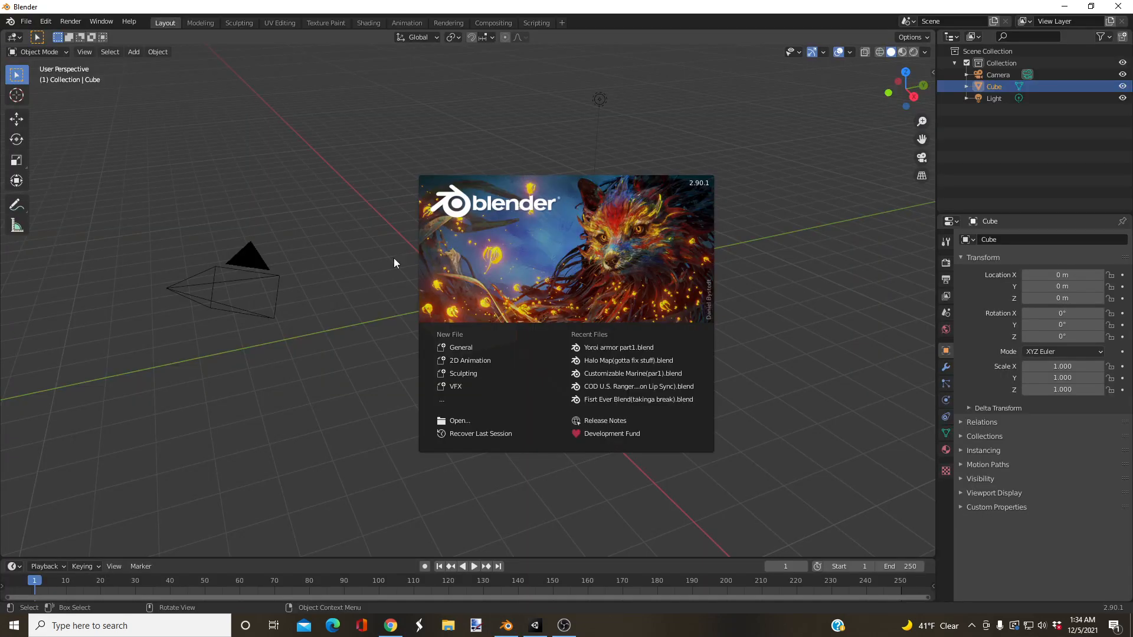
pyautogui.click(708, 134)
pyautogui.moveTo(660, 60); pyautogui.dragTo(3, 438)
pyautogui.moveTo(362, 220); pyautogui.dragTo(684, 282, button='middle')
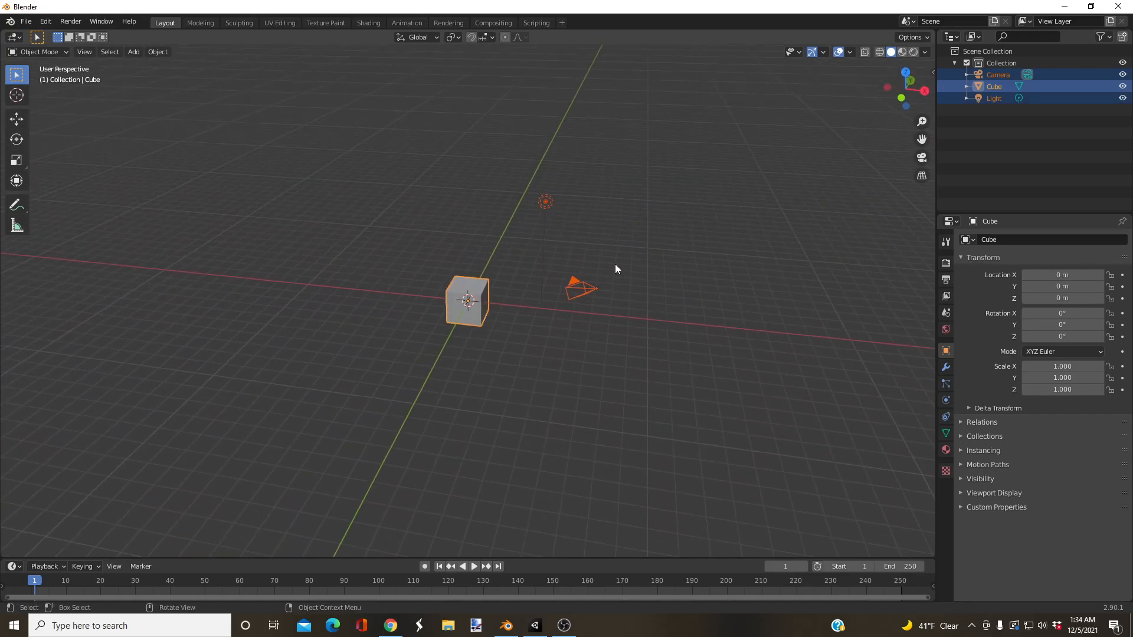
pyautogui.moveTo(686, 174); pyautogui.dragTo(675, 147, button='middle')
pyautogui.moveTo(283, 417); pyautogui.dragTo(336, 390, button='middle')
pyautogui.moveTo(772, 107); pyautogui.dragTo(316, 445)
pyautogui.moveTo(799, 123); pyautogui.dragTo(285, 446)
pyautogui.rightClick(328, 387)
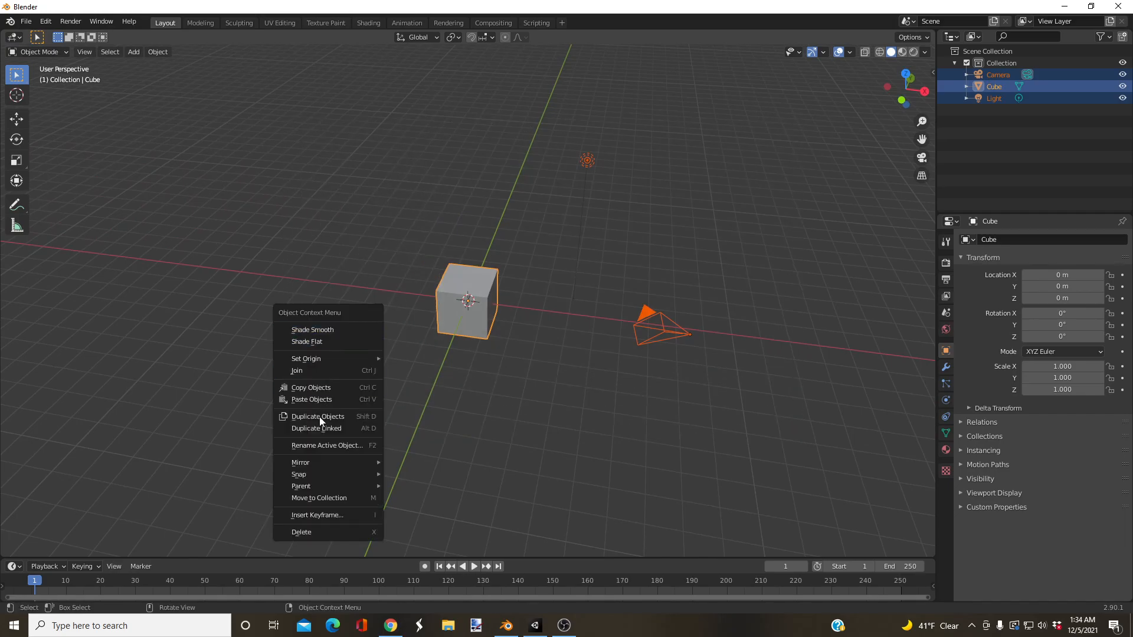
pyautogui.click(310, 532)
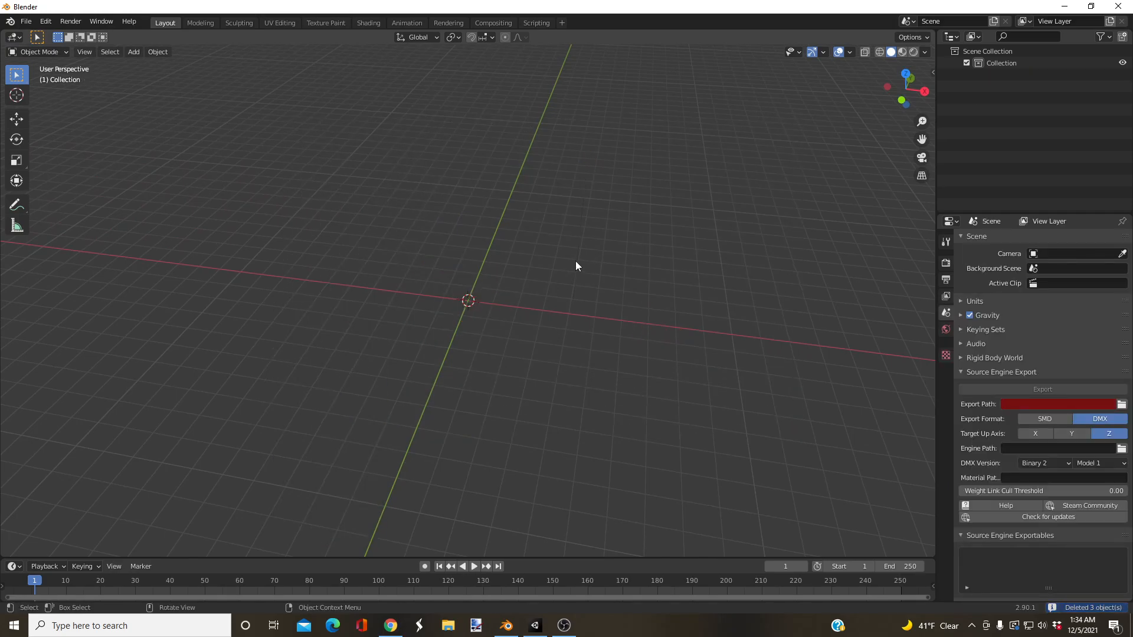
# Step: Close Blender without saving the emptied scene
pyautogui.moveTo(574, 273); pyautogui.dragTo(561, 248, button='middle')
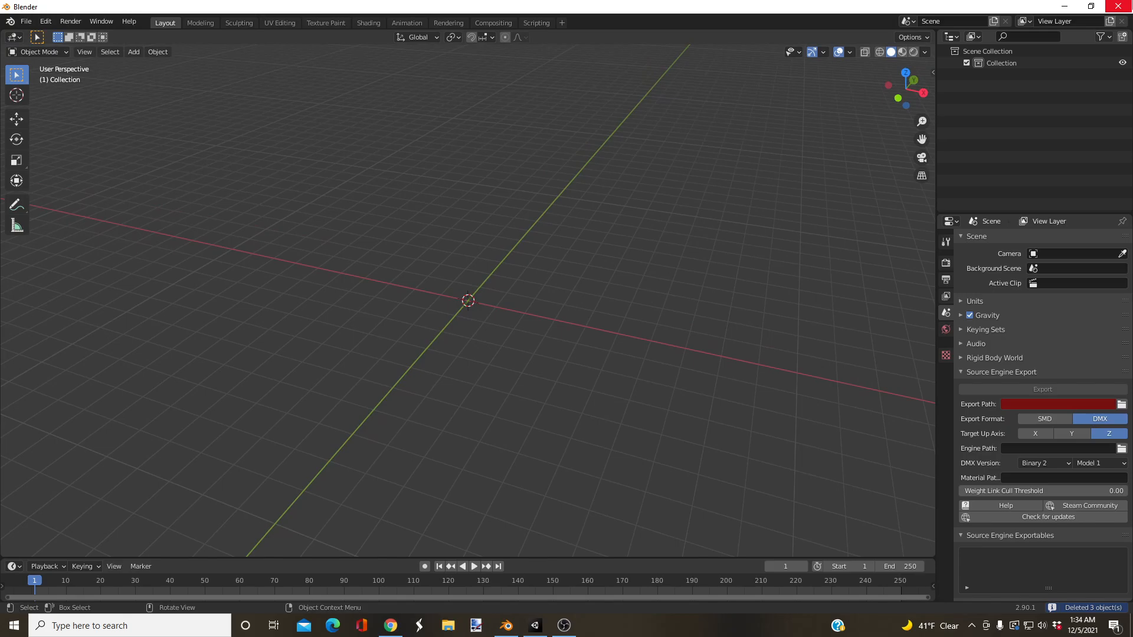
pyautogui.click(1119, 6)
pyautogui.click(594, 334)
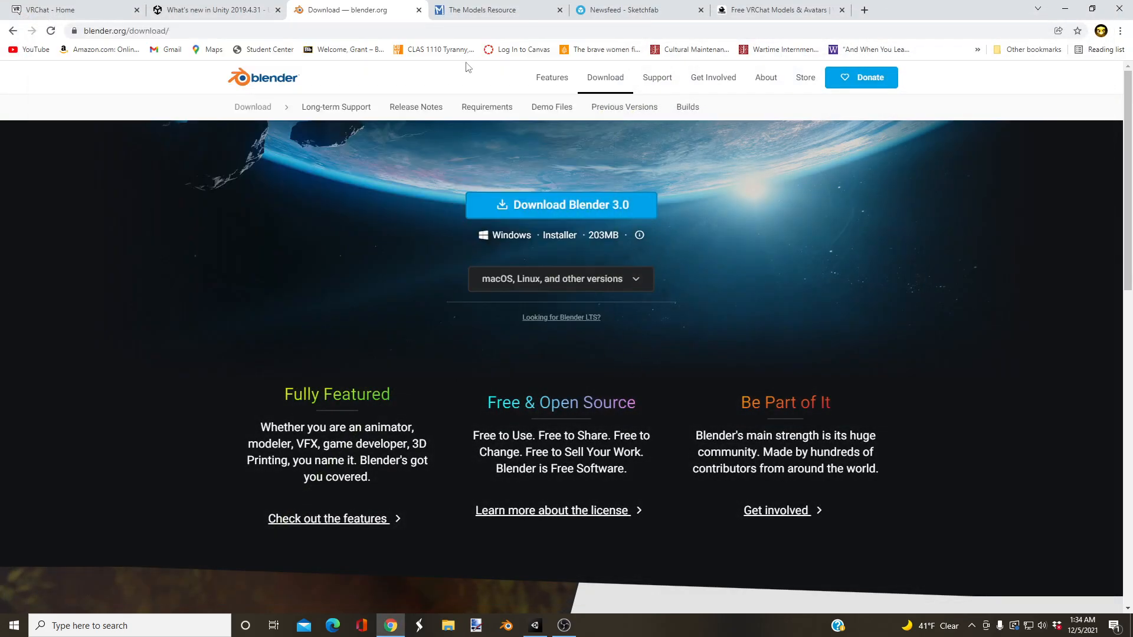
# Step: Revisit the Unity and Blender download pages in Chrome, and browse the newly uploaded models on The Models Resource
pyautogui.click(206, 13)
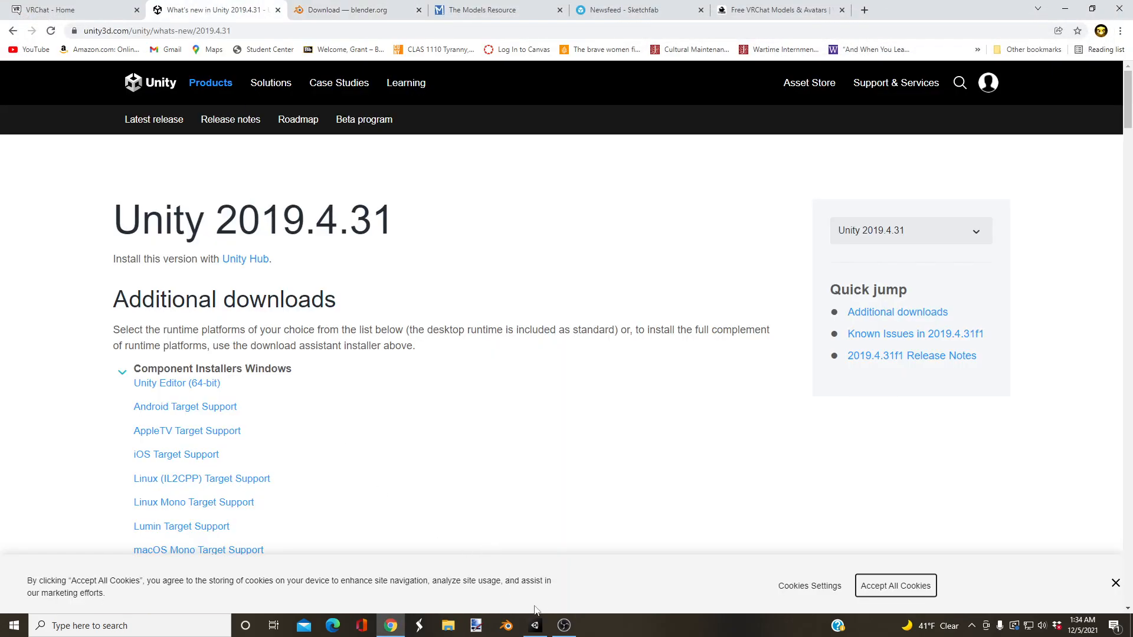
pyautogui.click(339, 17)
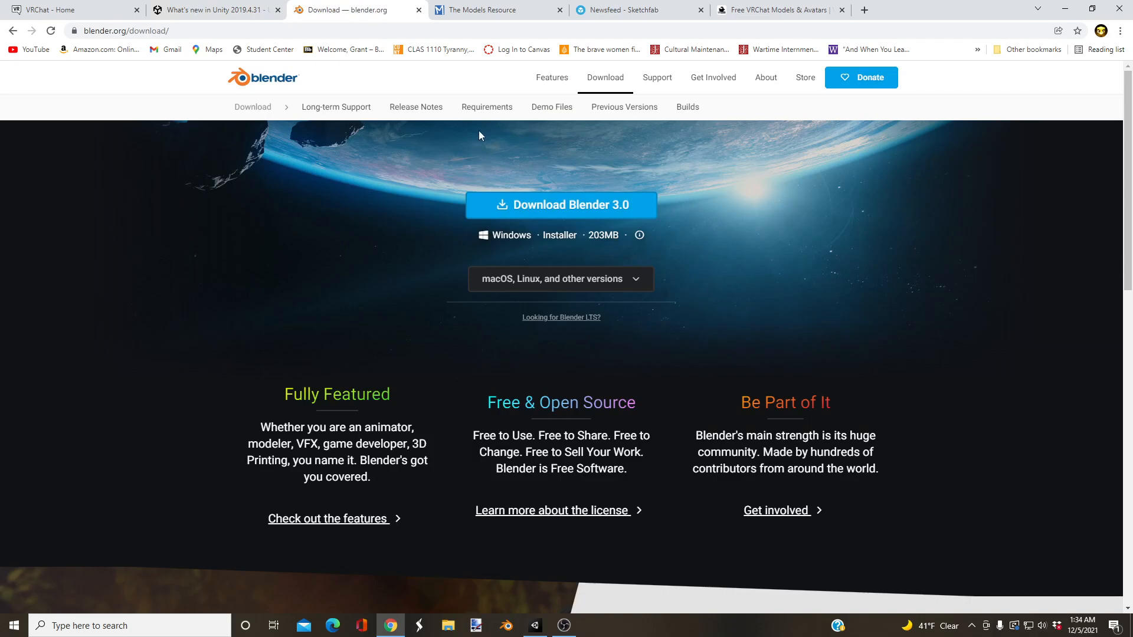
pyautogui.click(467, 16)
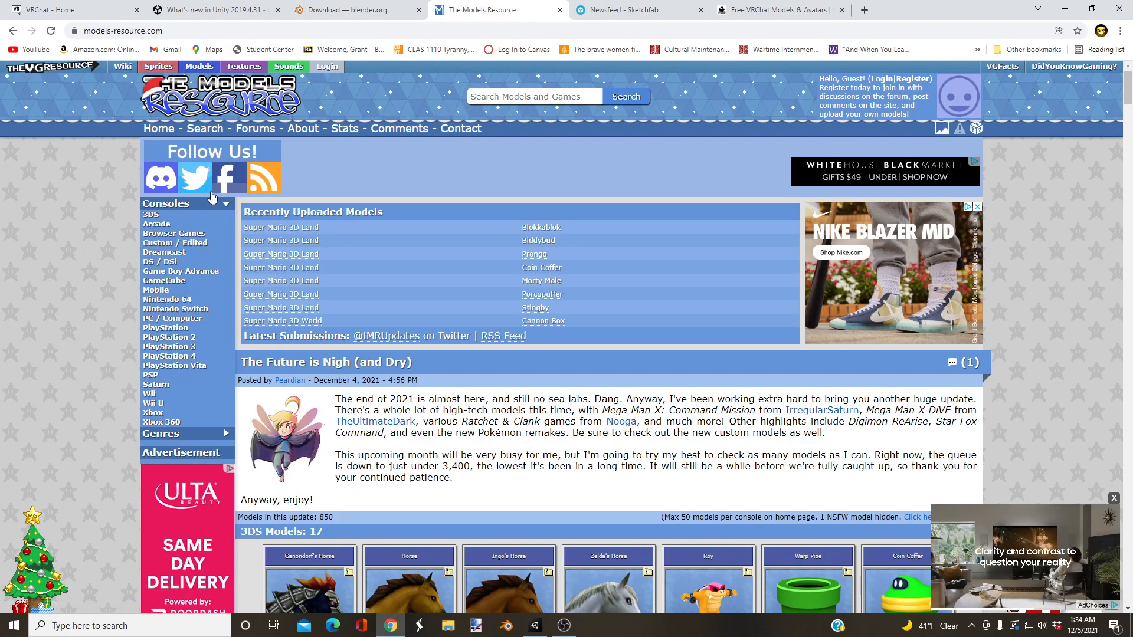
pyautogui.scroll(-4, 268, 186)
pyautogui.scroll(-14, 418, 265)
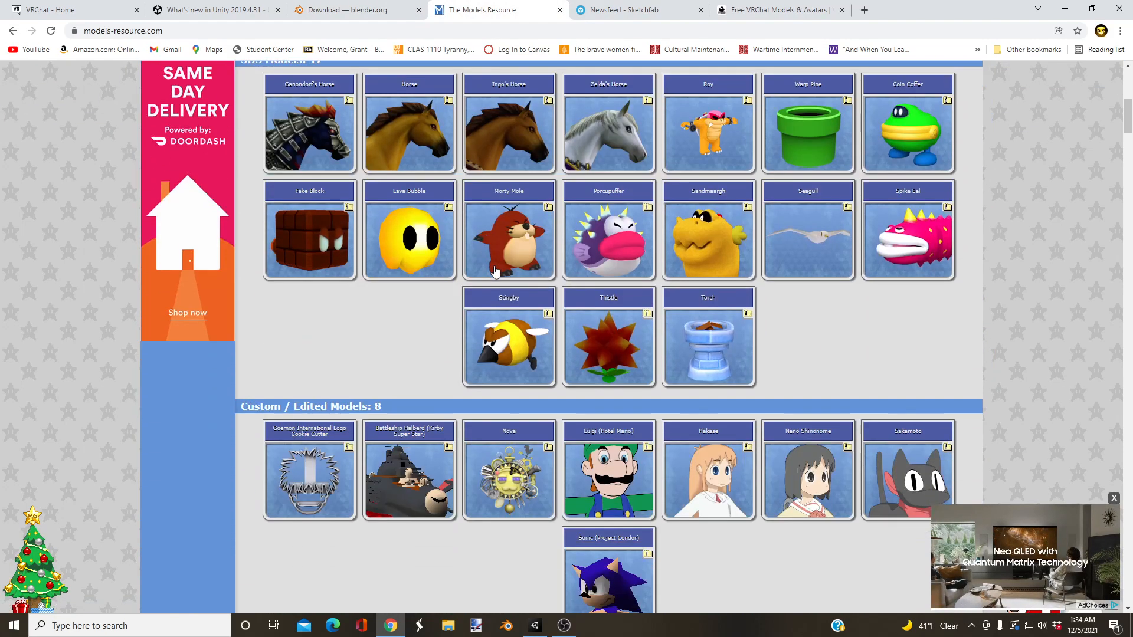
pyautogui.scroll(-15, 526, 258)
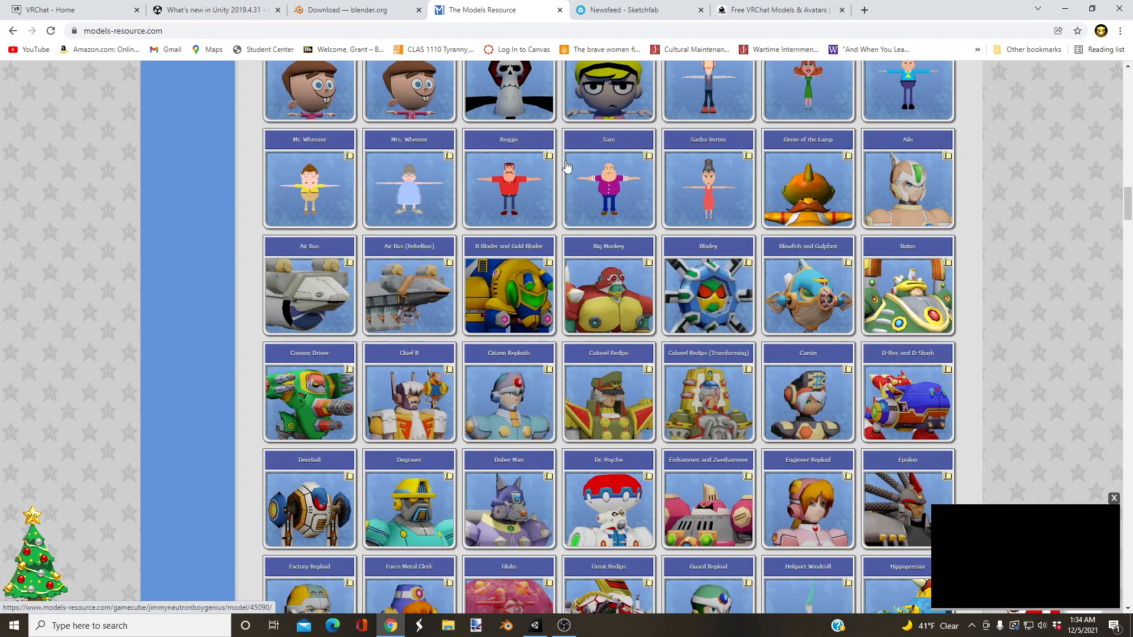
pyautogui.scroll(-10, 566, 166)
pyautogui.scroll(20, 551, 433)
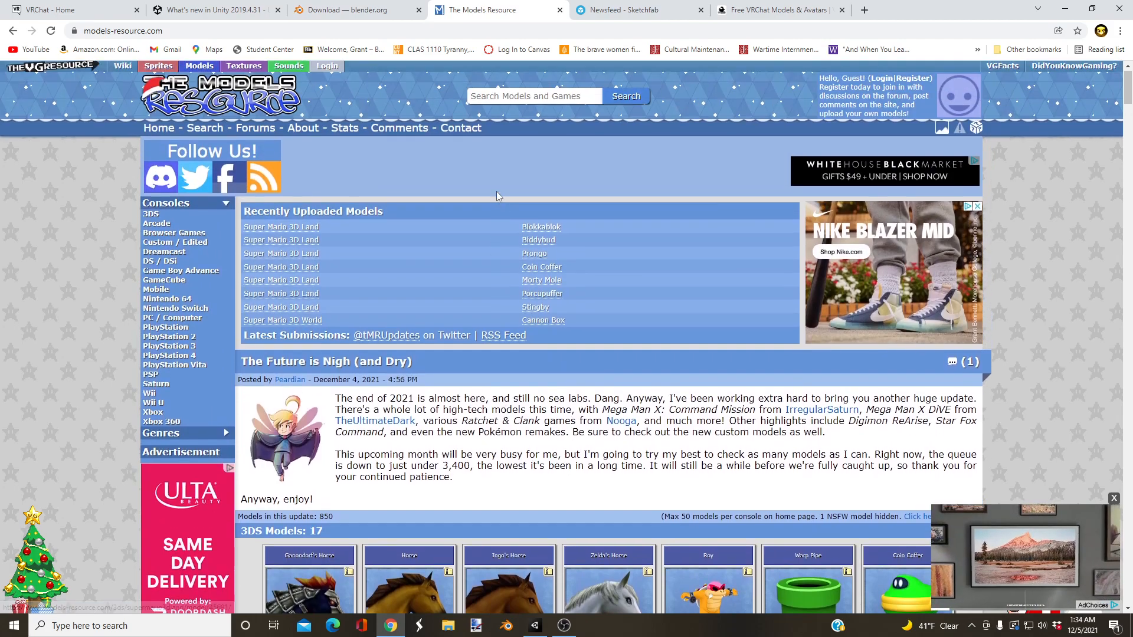
# Step: Search The Models Resource for "call of duty" and look through the model results
pyautogui.click(506, 93)
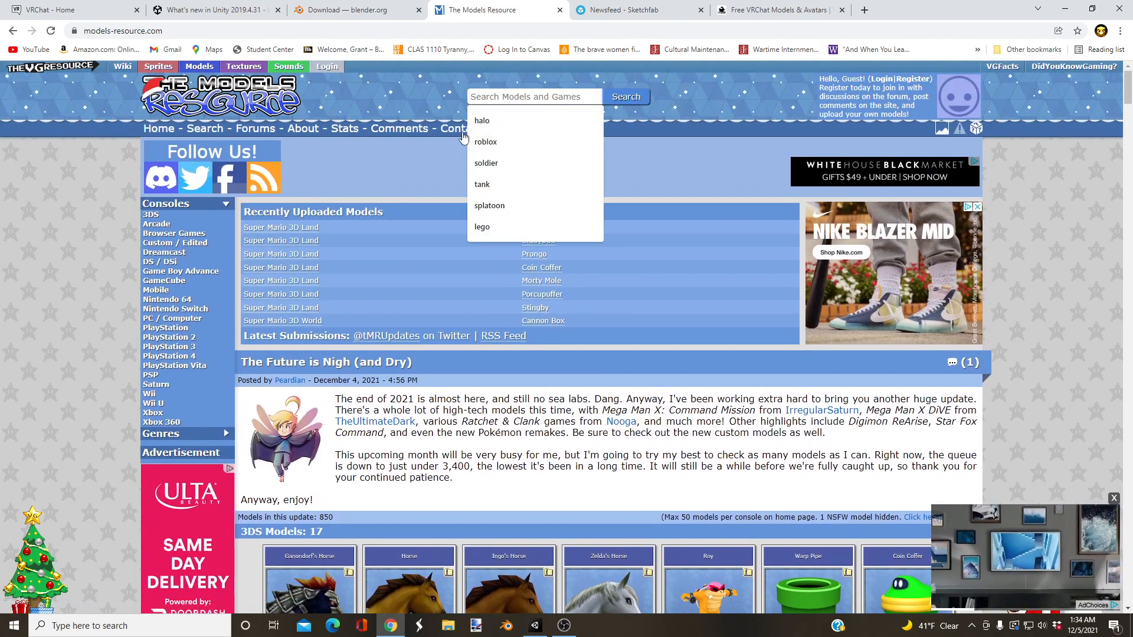
pyautogui.write('call of du')
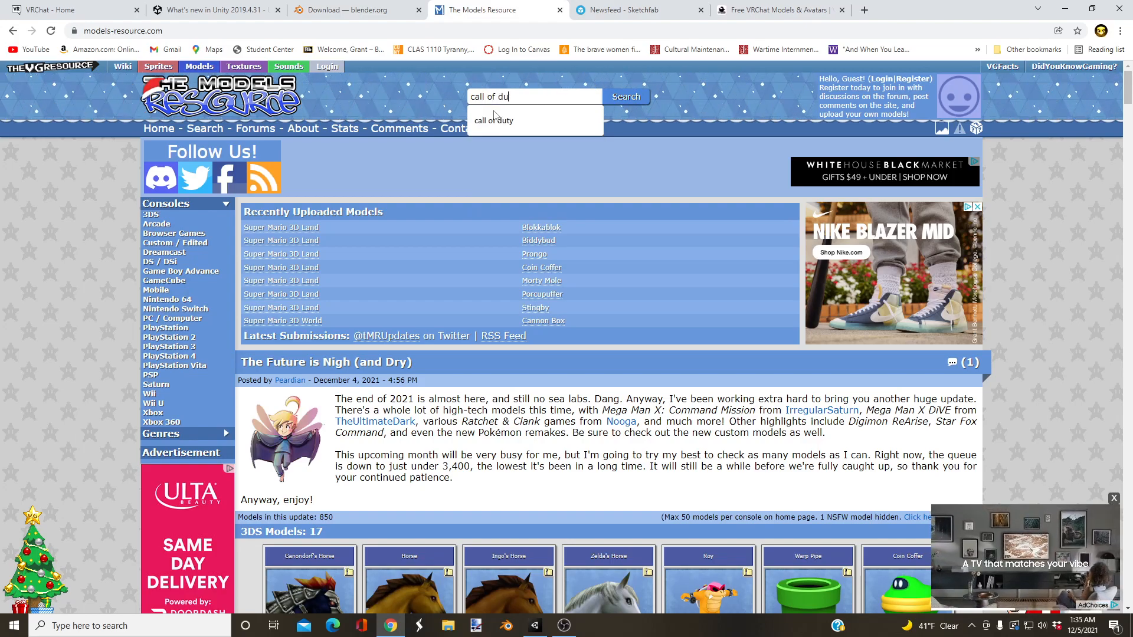
pyautogui.click(495, 119)
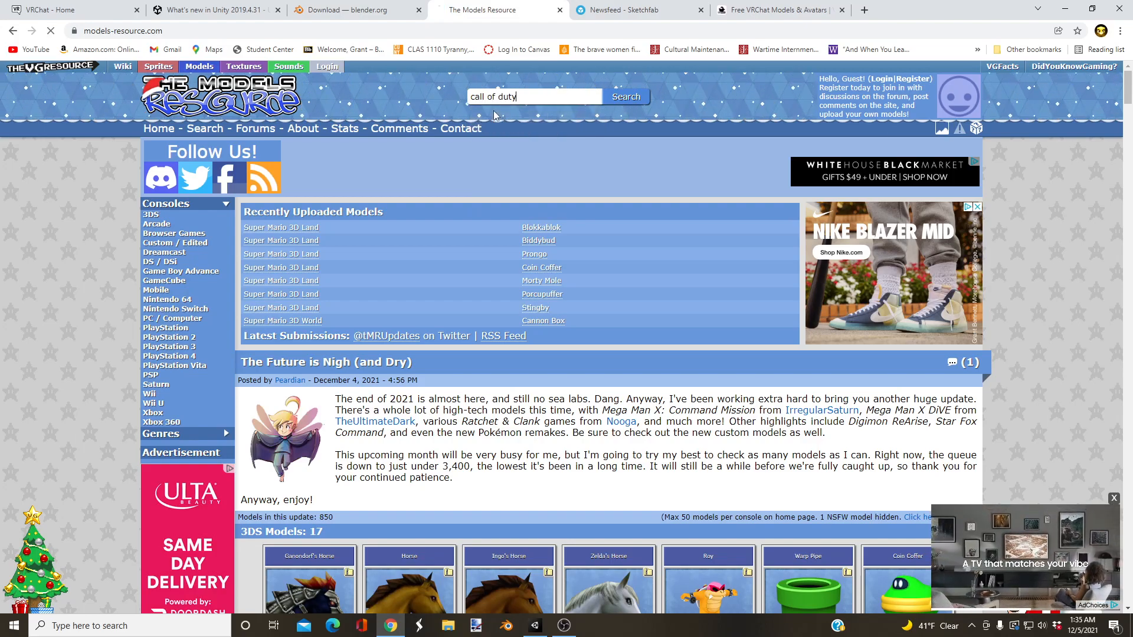
pyautogui.scroll(-2, 397, 185)
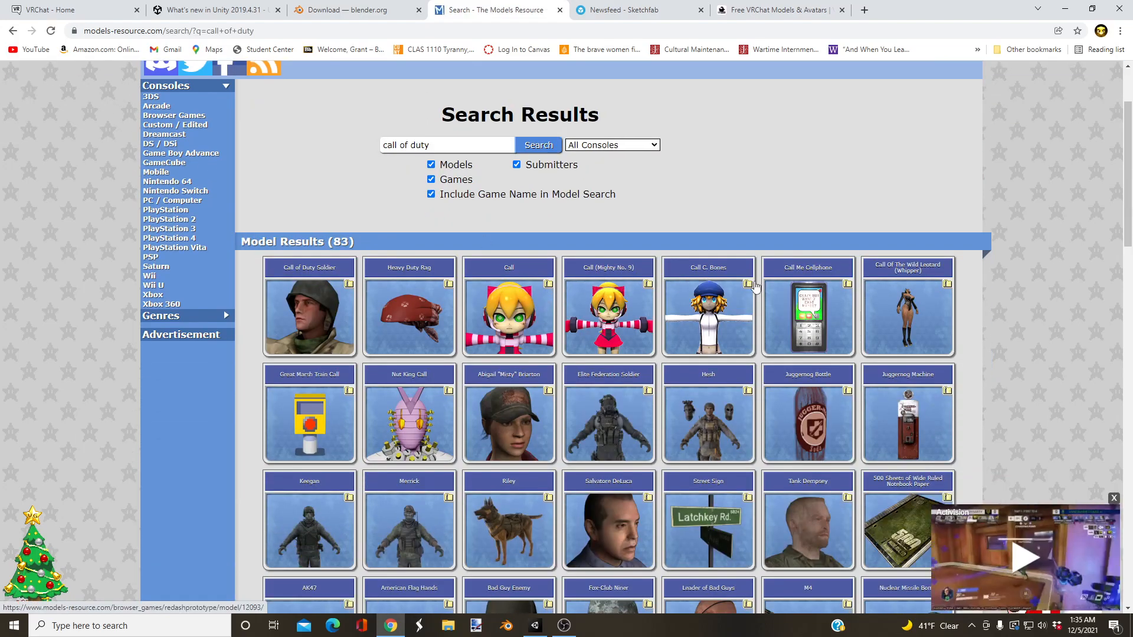
pyautogui.scroll(-2, 224, 260)
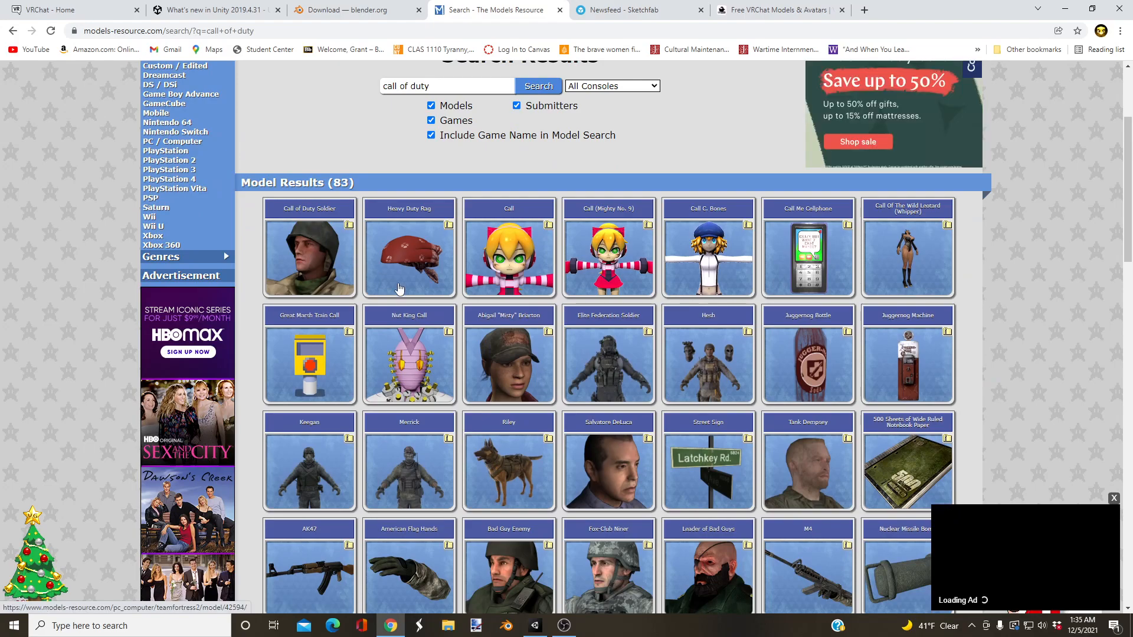
pyautogui.scroll(-1, 510, 344)
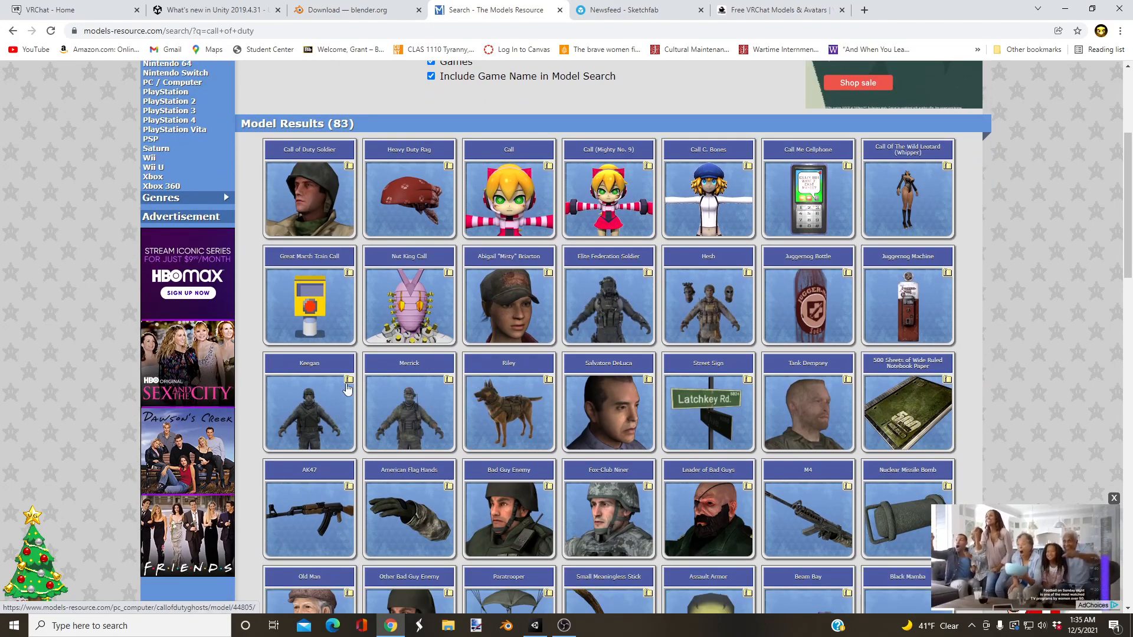
# Step: View the Hesh model page from Call of Duty: Ghosts, and return to the search results
pyautogui.click(707, 270)
pyautogui.scroll(-3, 650, 283)
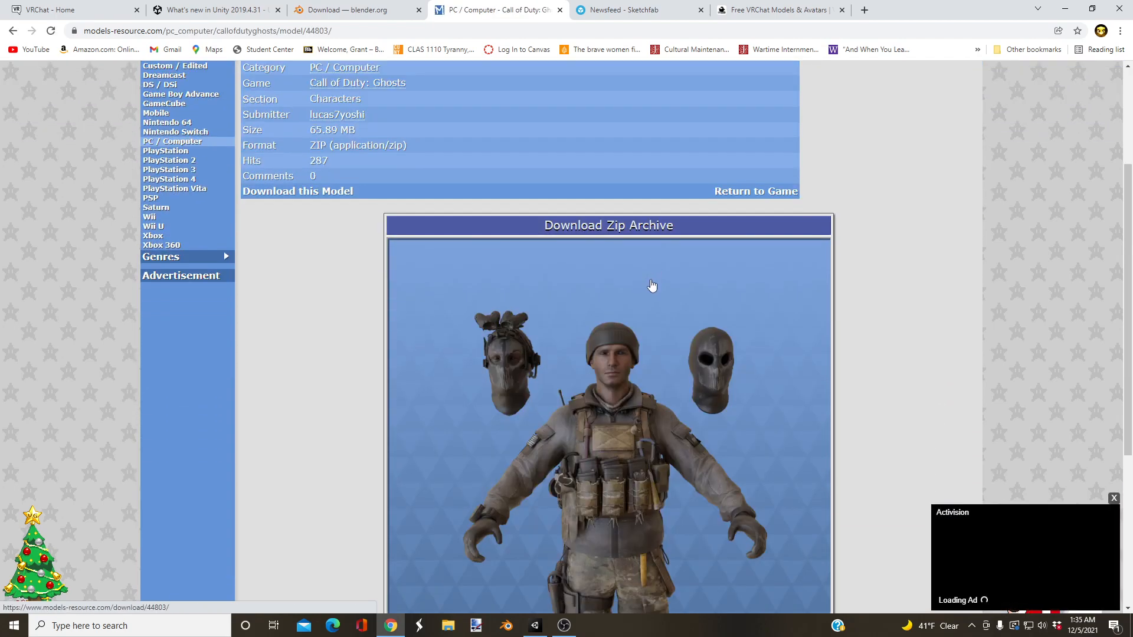
pyautogui.scroll(-2, 652, 286)
pyautogui.hotkey('alt', 'Left')
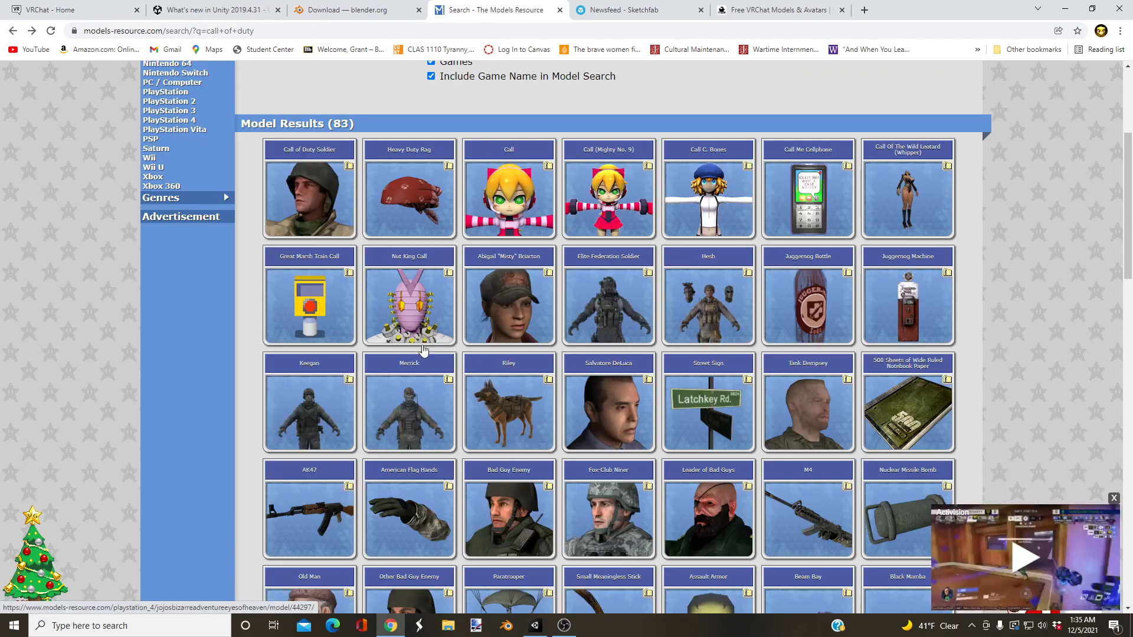
# Step: Open the Keegan model page from Call of Duty: Ghosts and download its zip archive
pyautogui.click(317, 381)
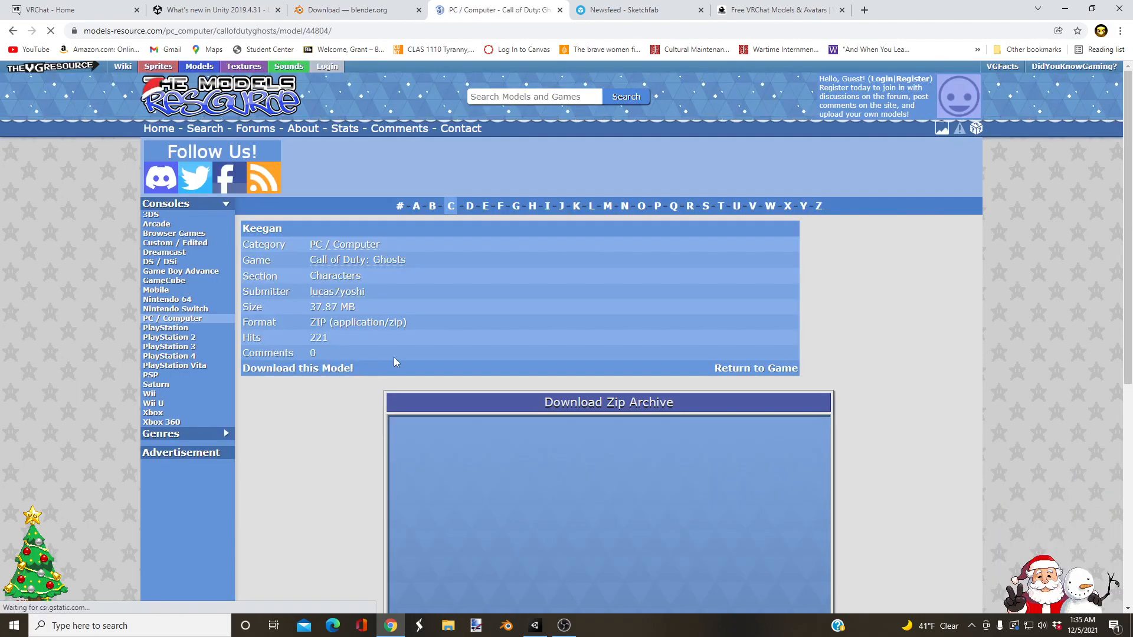
pyautogui.scroll(-3, 481, 341)
pyautogui.scroll(3, 458, 289)
pyautogui.scroll(-6, 437, 262)
pyautogui.scroll(3, 509, 257)
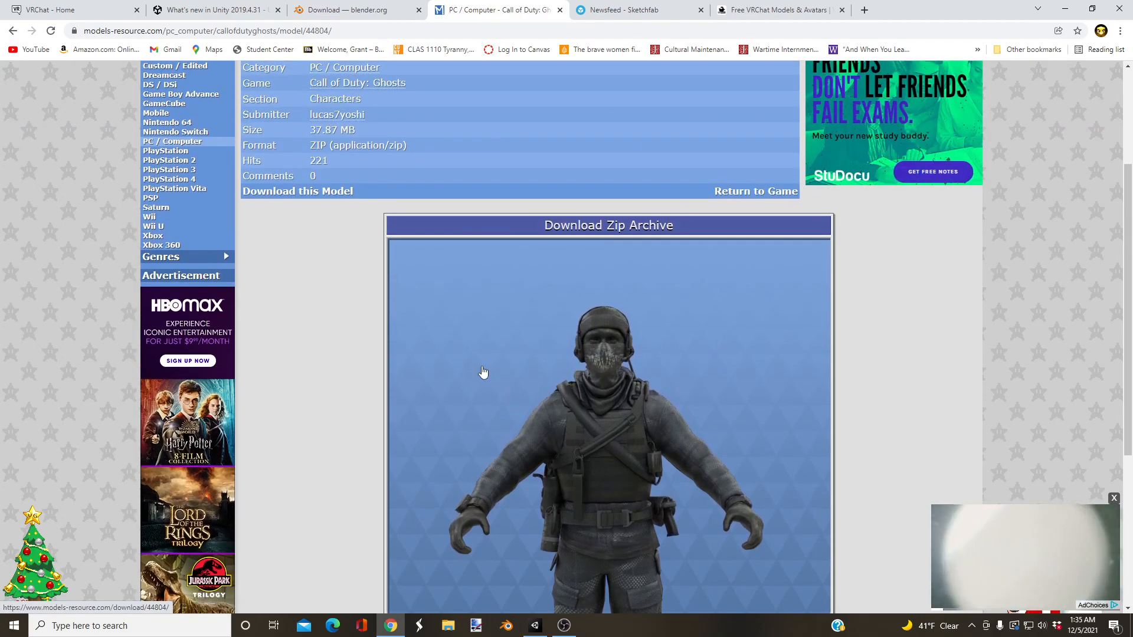
pyautogui.scroll(4, 493, 265)
pyautogui.scroll(-5, 482, 248)
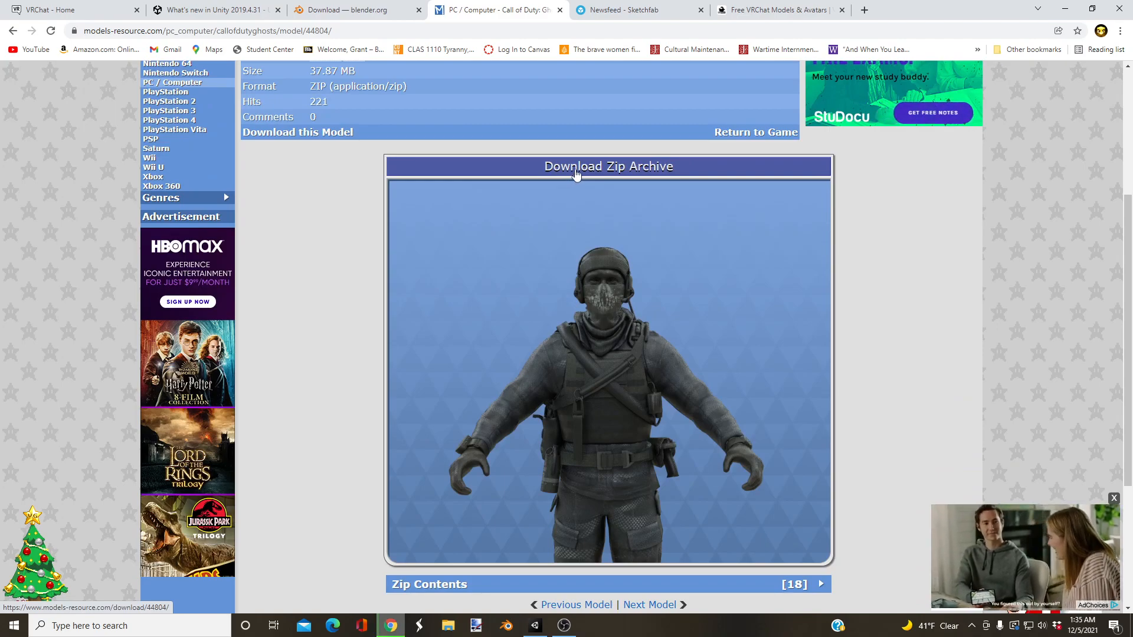
pyautogui.click(577, 174)
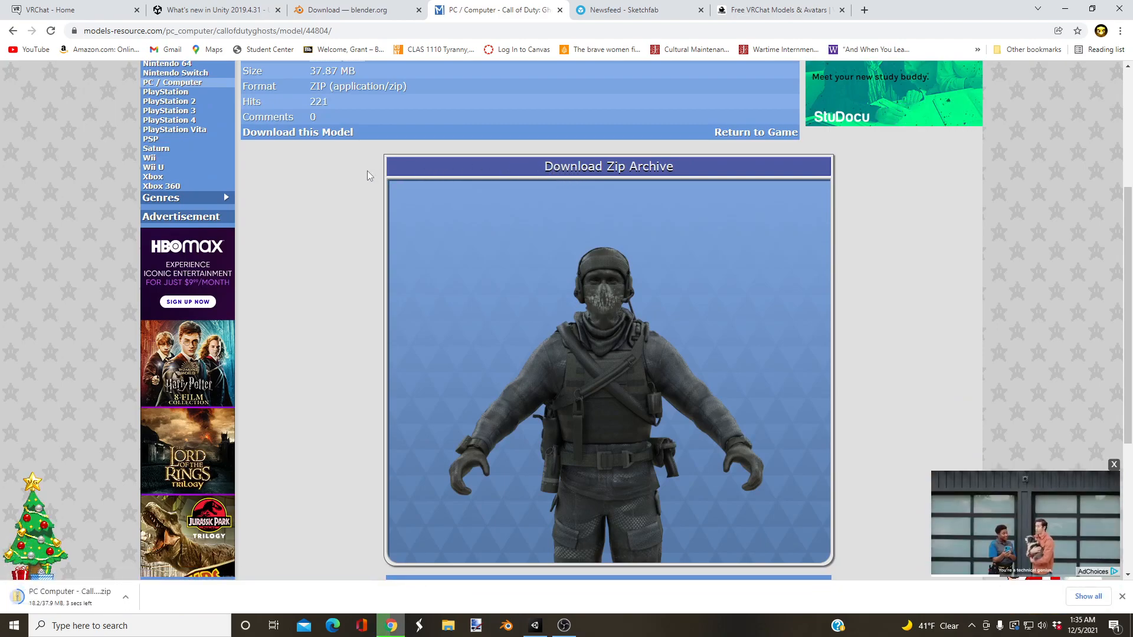
# Step: Open the downloaded Keegan zip to examine its folders, and minimise the File Explorer window to return to the model page
pyautogui.click(52, 599)
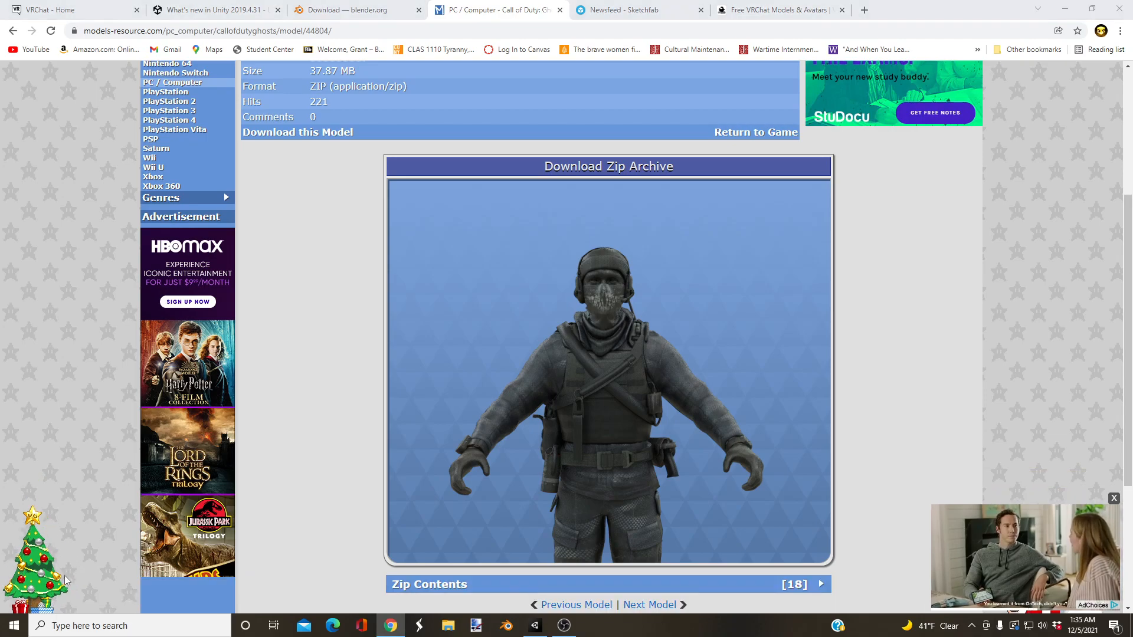
pyautogui.scroll(4, 104, 499)
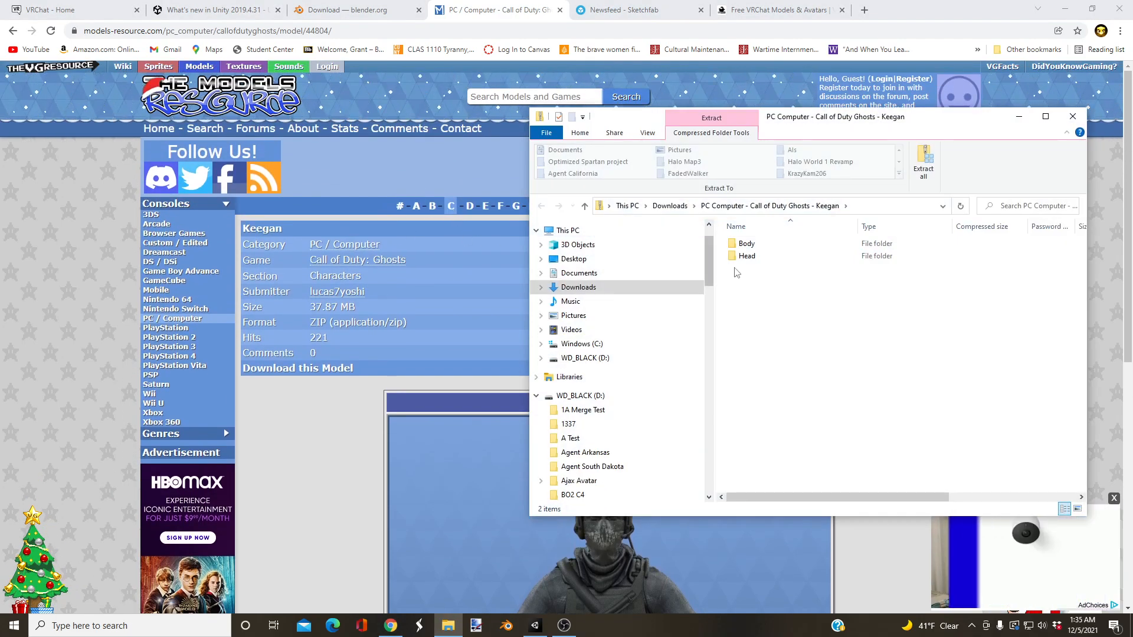
pyautogui.scroll(1, 590, 319)
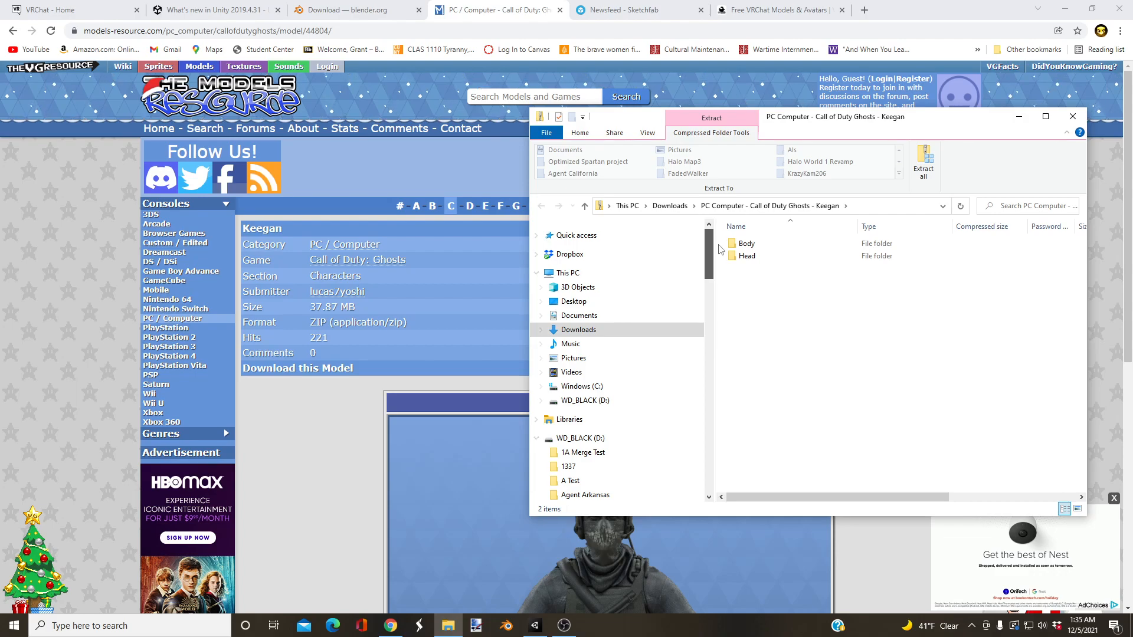
pyautogui.click(1019, 120)
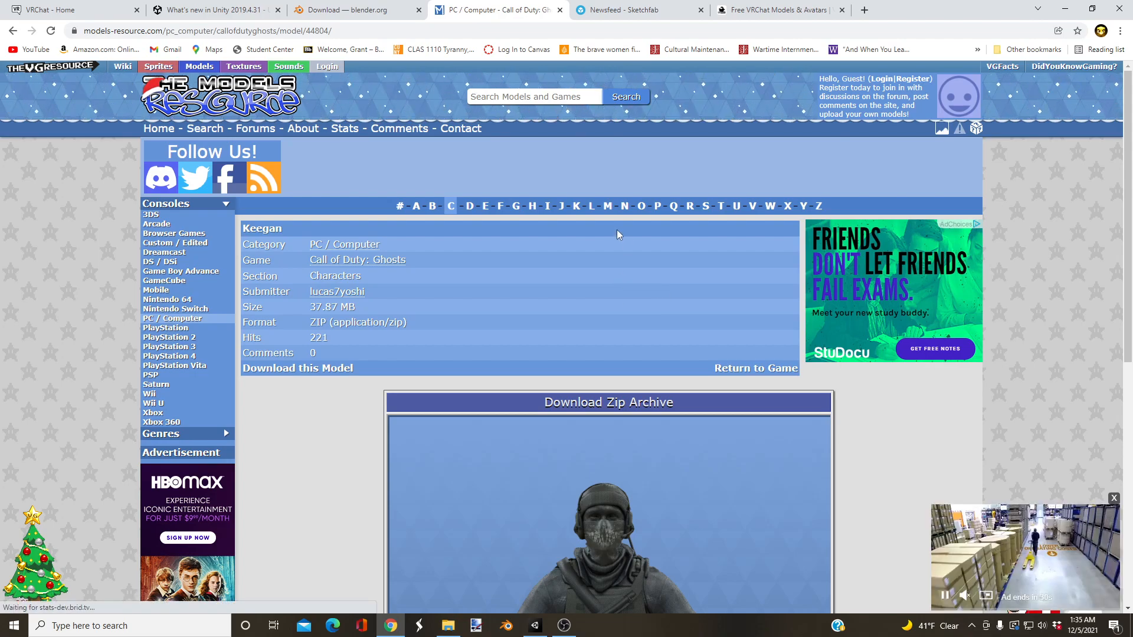
pyautogui.scroll(-2, 536, 250)
pyautogui.scroll(2, 534, 248)
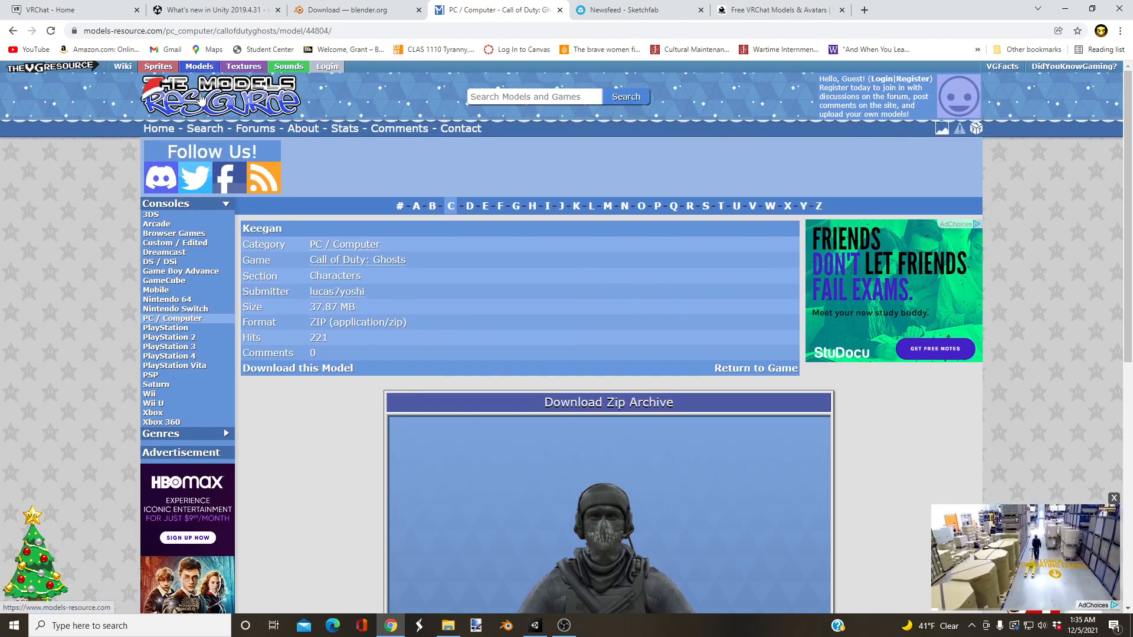
# Step: Switch to the Sketchfab site, search its 3D models for "halo", and browse the results
pyautogui.hotkey('ctrl', 'Tab')
pyautogui.moveTo(136, 76)
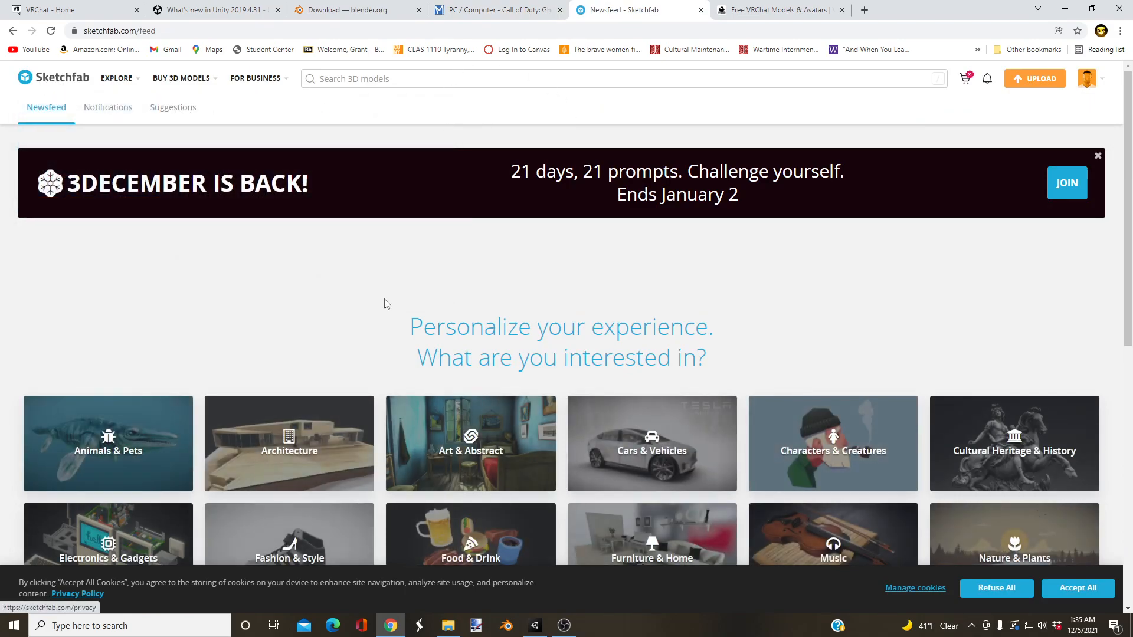
pyautogui.scroll(-8, 406, 269)
pyautogui.scroll(7, 478, 291)
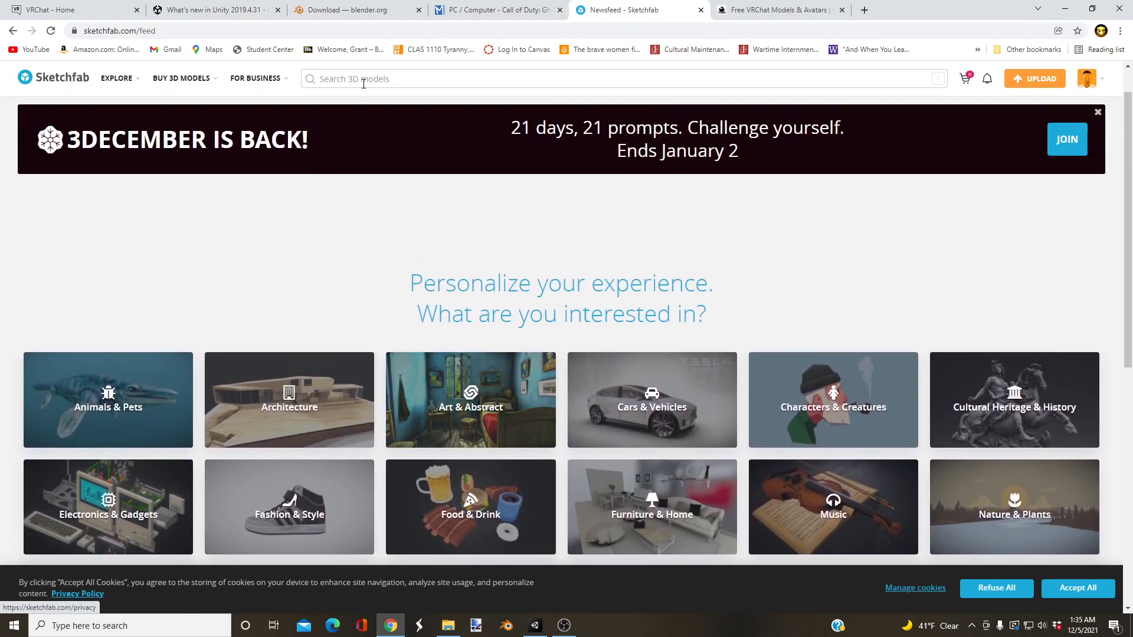
pyautogui.click(363, 84)
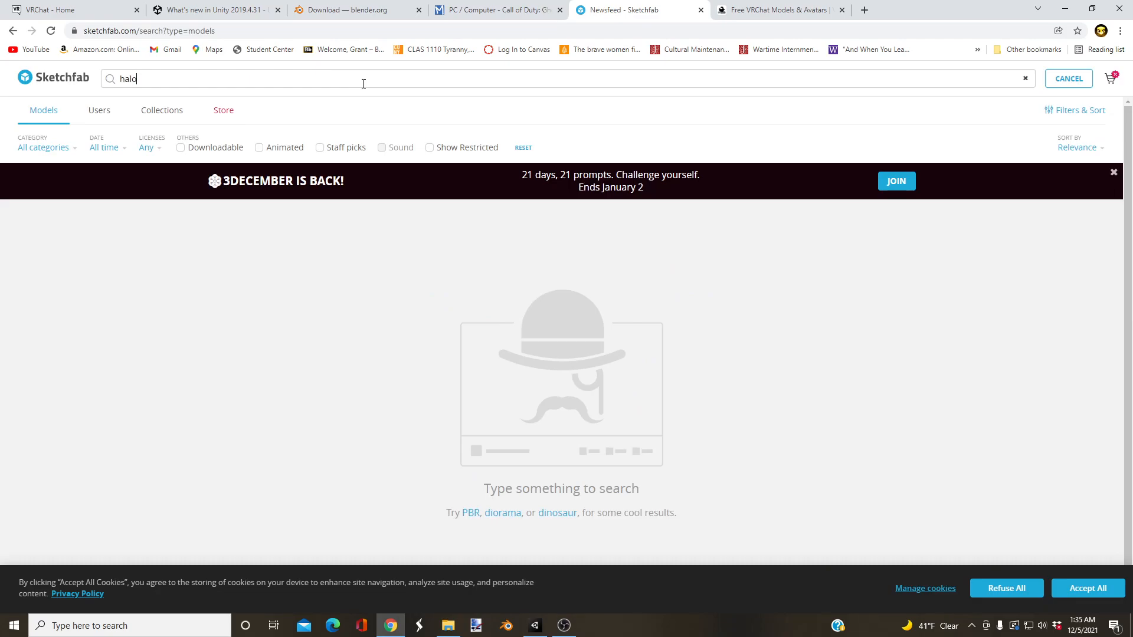
pyautogui.press('Return')
pyautogui.scroll(-5, 360, 257)
pyautogui.scroll(5, 360, 256)
pyautogui.scroll(-7, 253, 329)
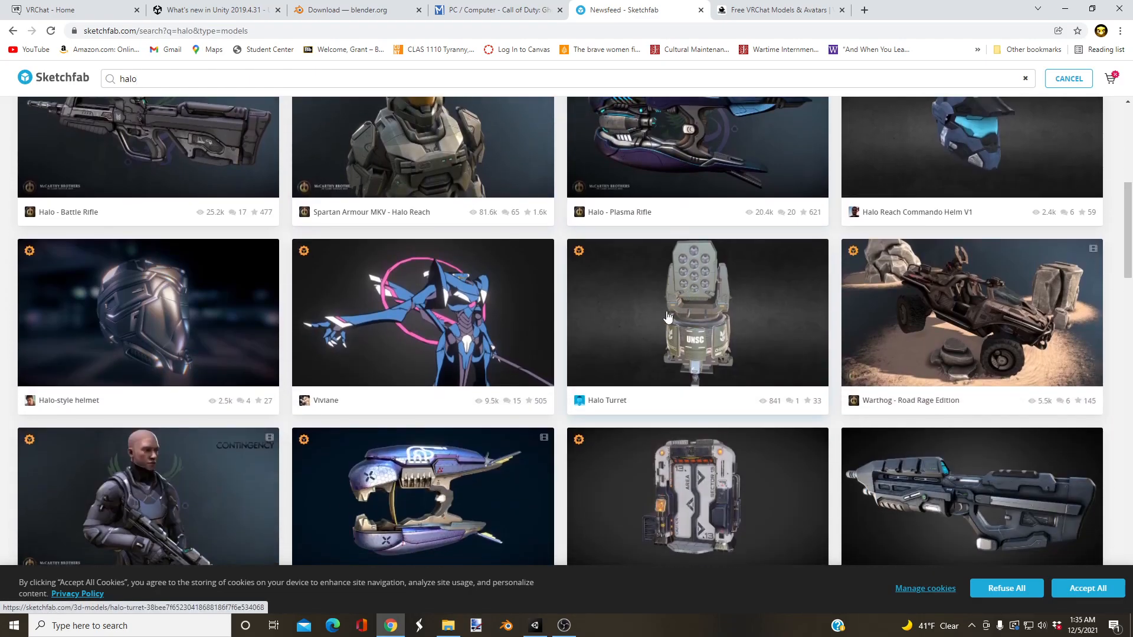
pyautogui.scroll(-4, 421, 295)
pyautogui.scroll(-3, 566, 312)
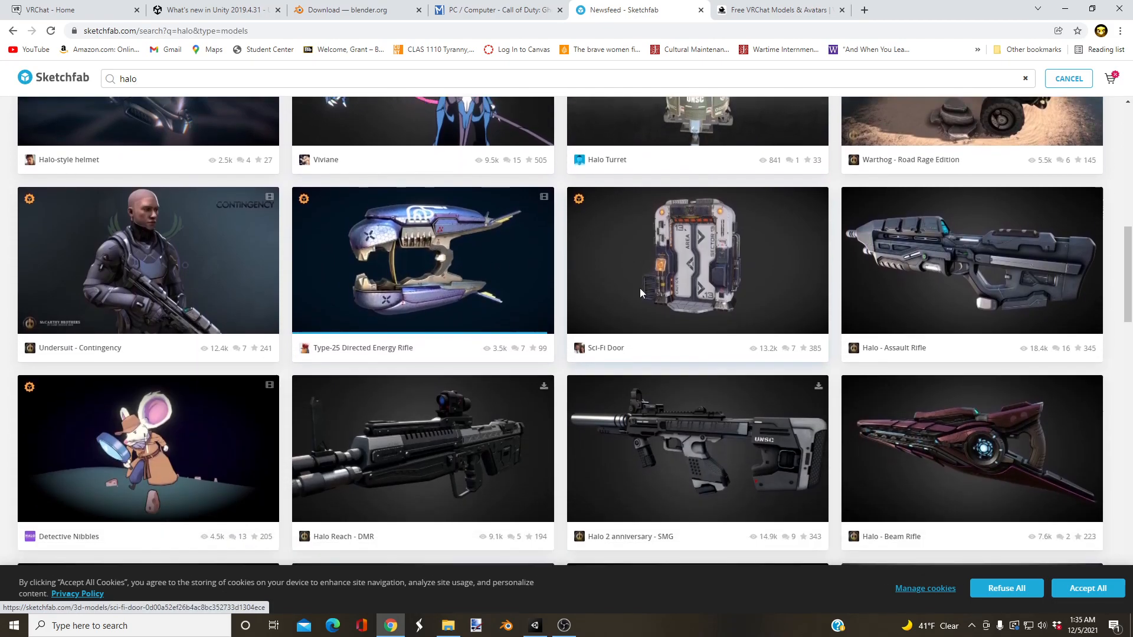
pyautogui.scroll(10, 612, 295)
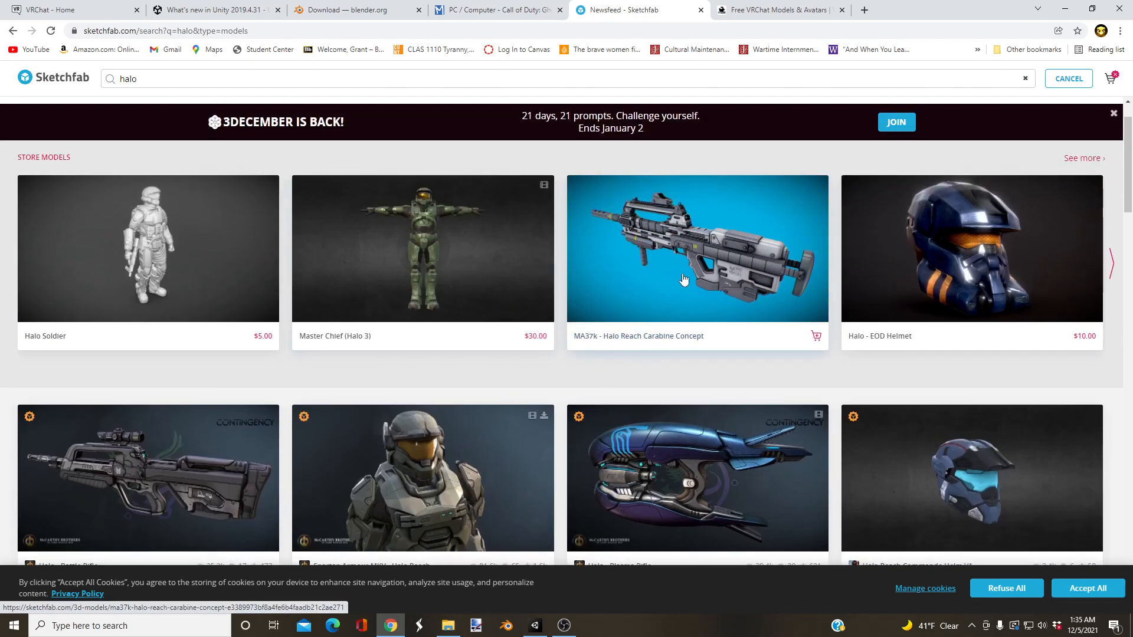
pyautogui.scroll(1, 679, 281)
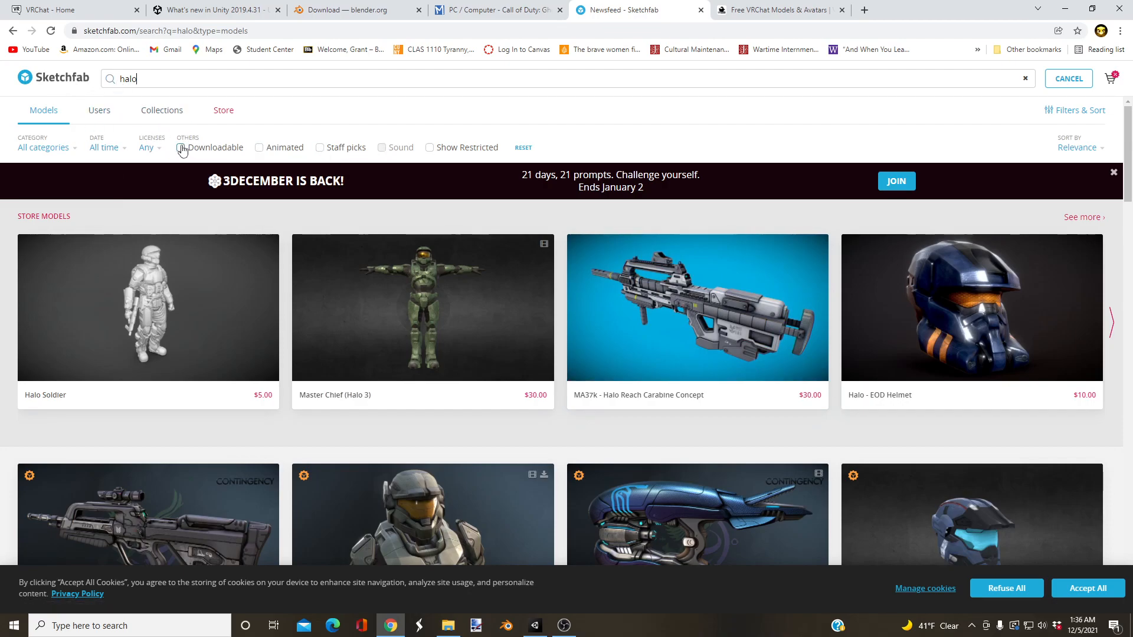
# Step: Limit the Sketchfab halo results to downloadable models and browse them
pyautogui.click(181, 148)
pyautogui.scroll(-5, 459, 233)
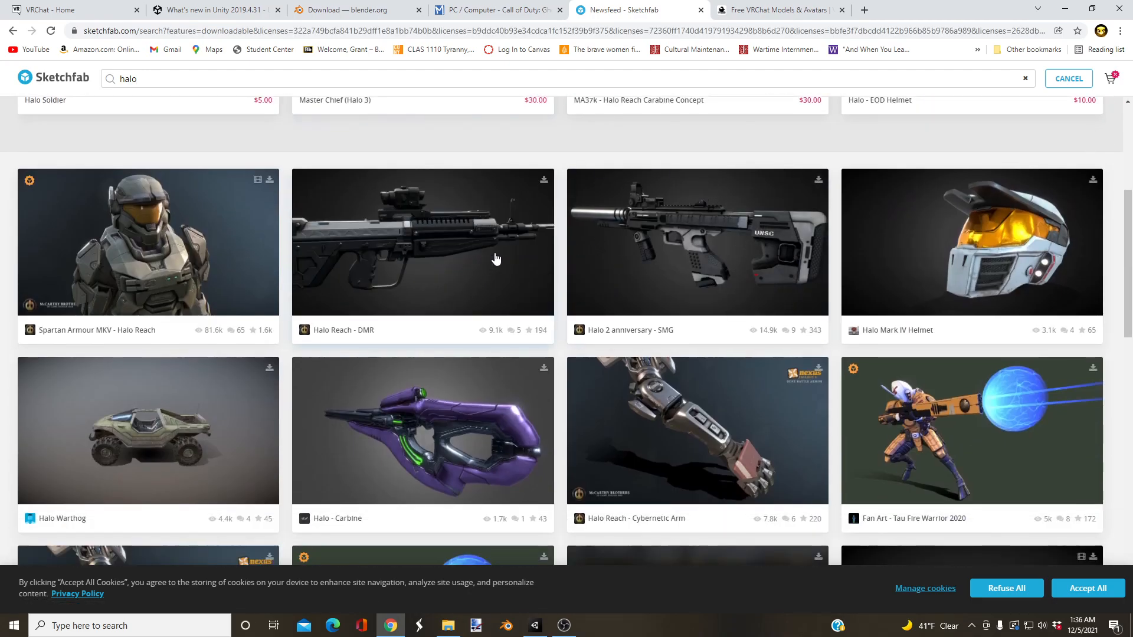
pyautogui.scroll(-5, 417, 292)
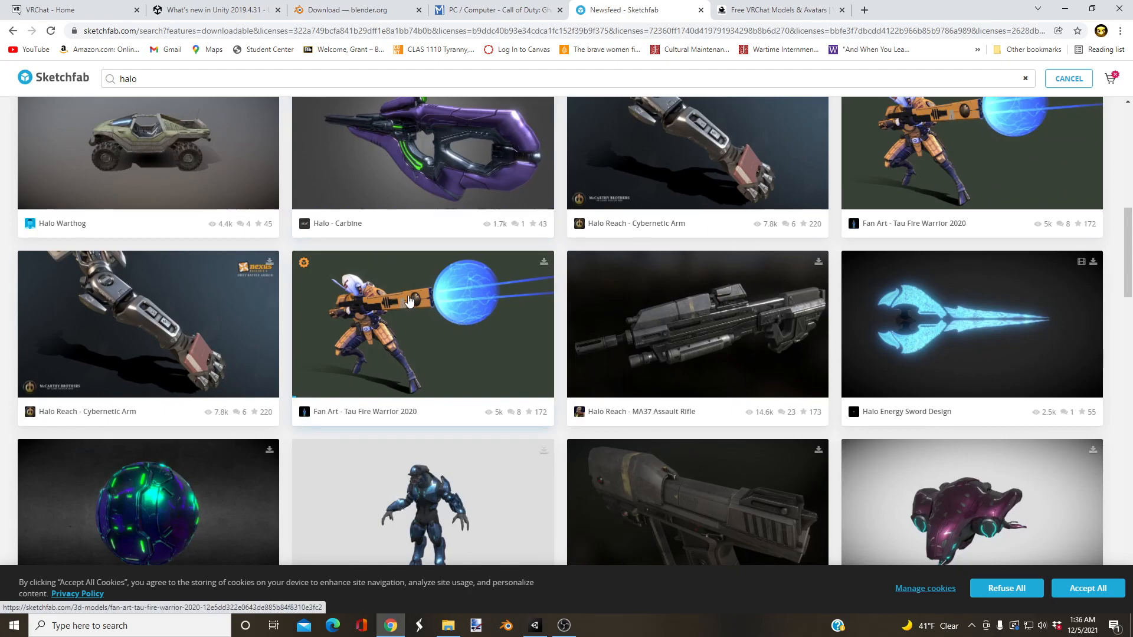
pyautogui.scroll(10, 416, 323)
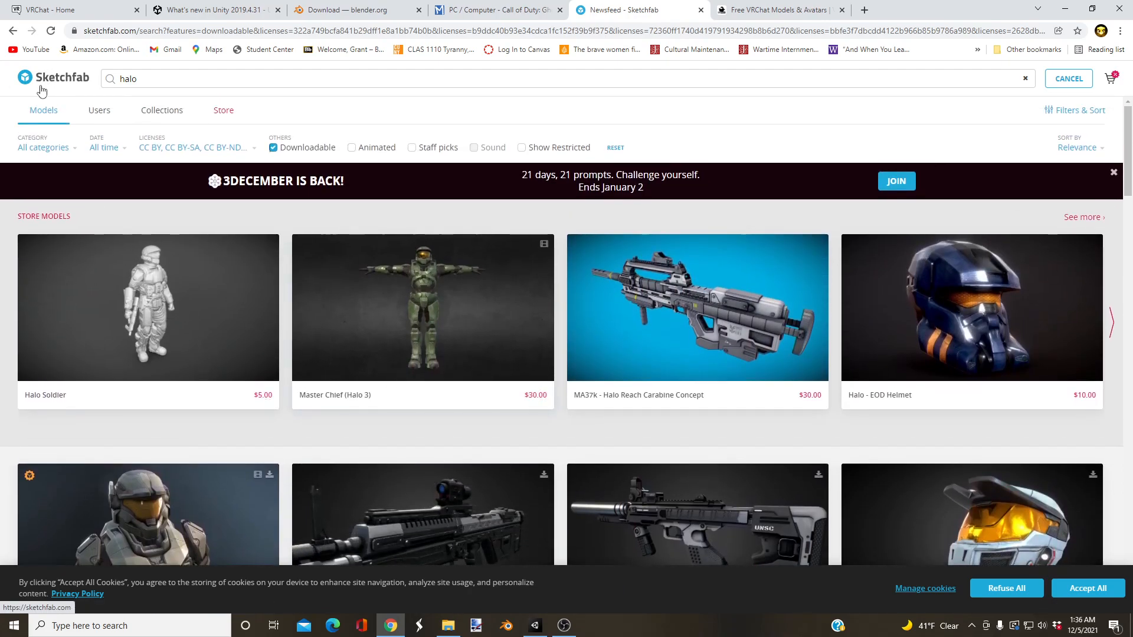
# Step: Switch to the VRCMods site and browse its trending, new and popular avatars
pyautogui.click(789, 8)
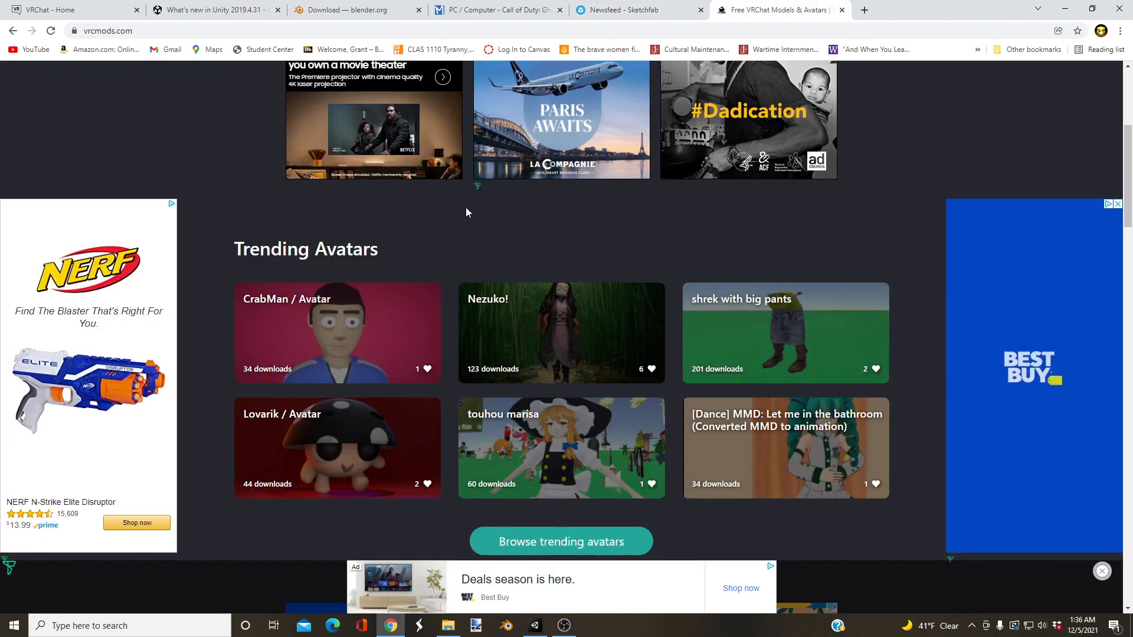
pyautogui.scroll(5, 561, 336)
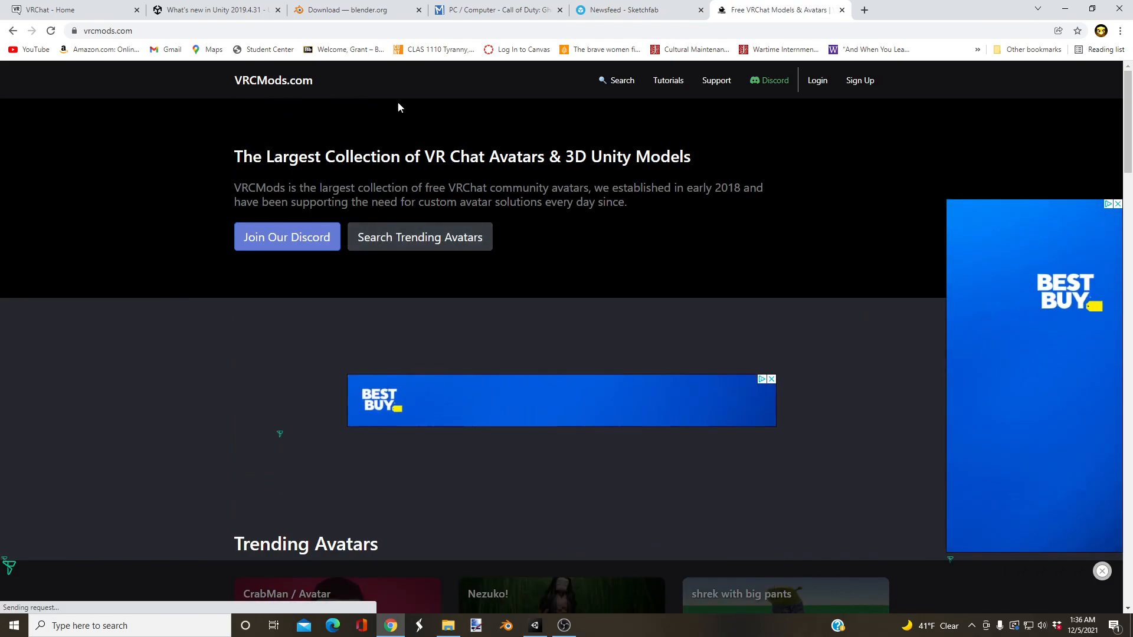
pyautogui.scroll(-5, 415, 273)
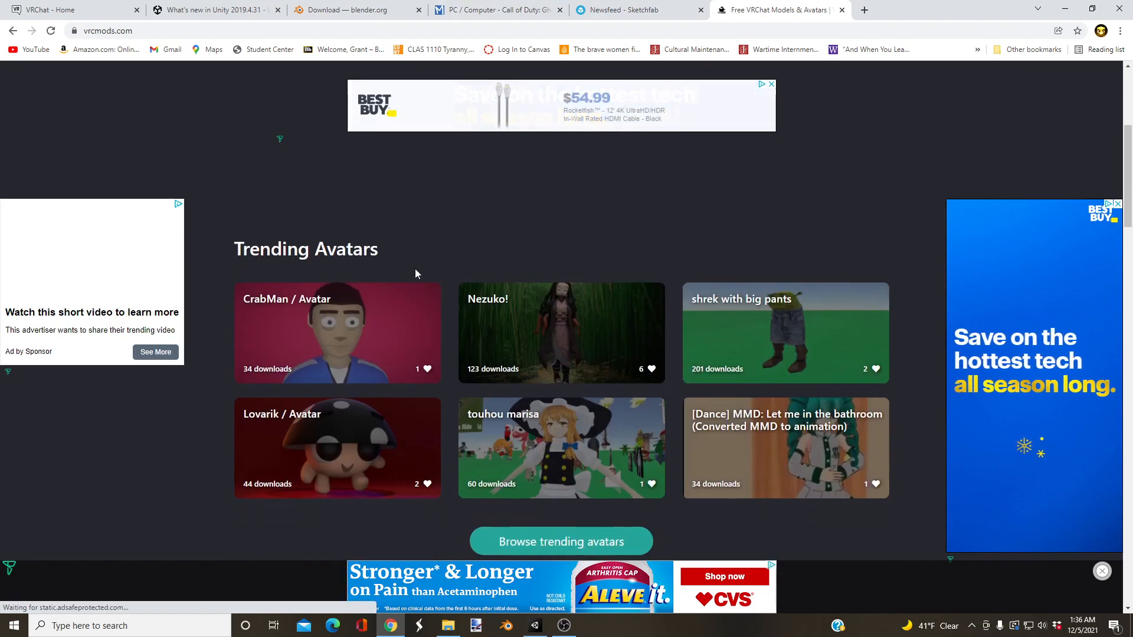
pyautogui.scroll(-10, 415, 274)
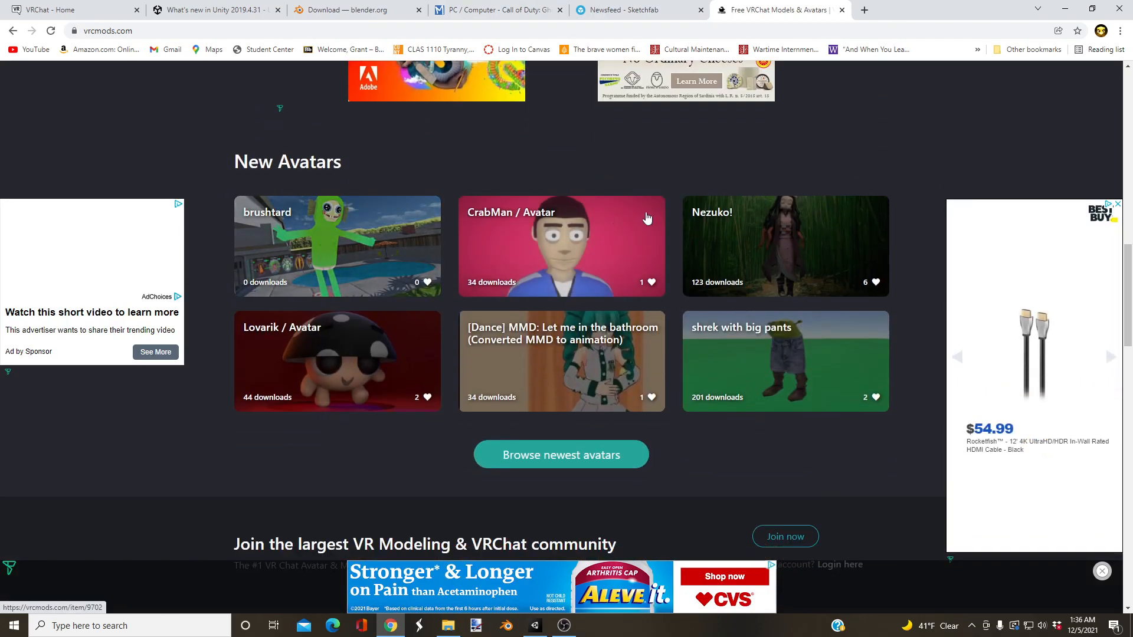
pyautogui.scroll(-8, 389, 295)
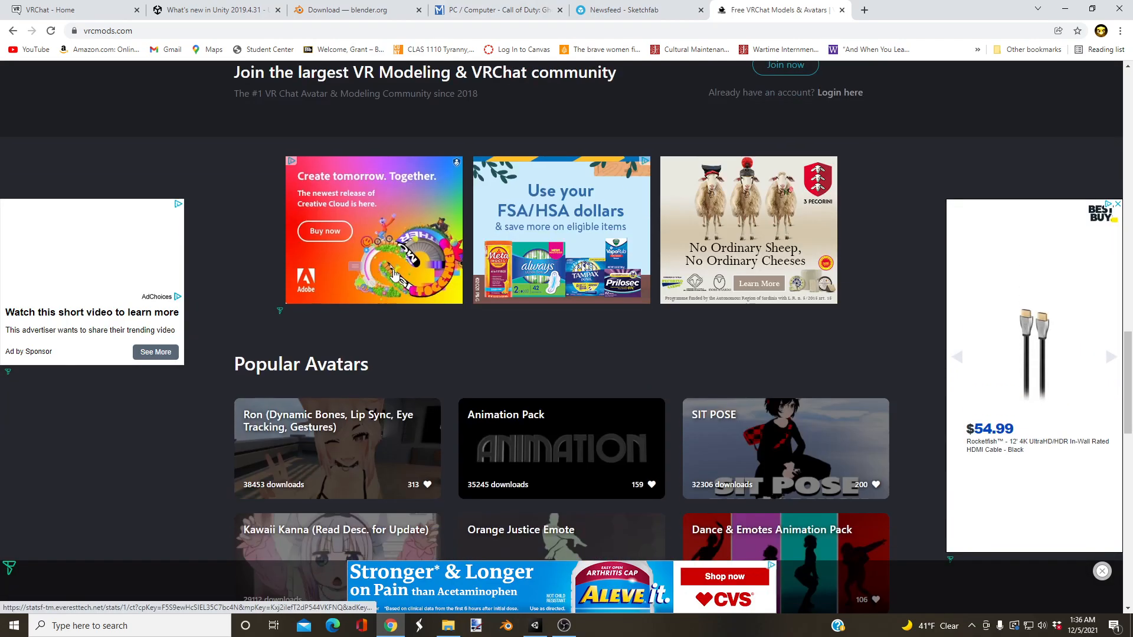
pyautogui.scroll(-5, 384, 323)
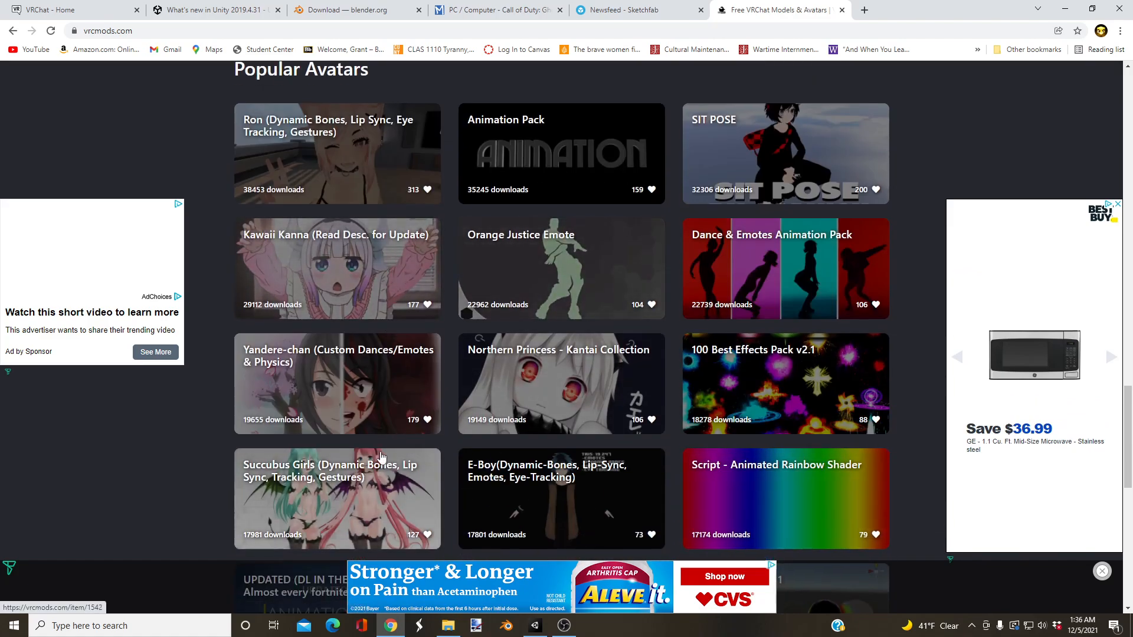
pyautogui.scroll(20, 378, 459)
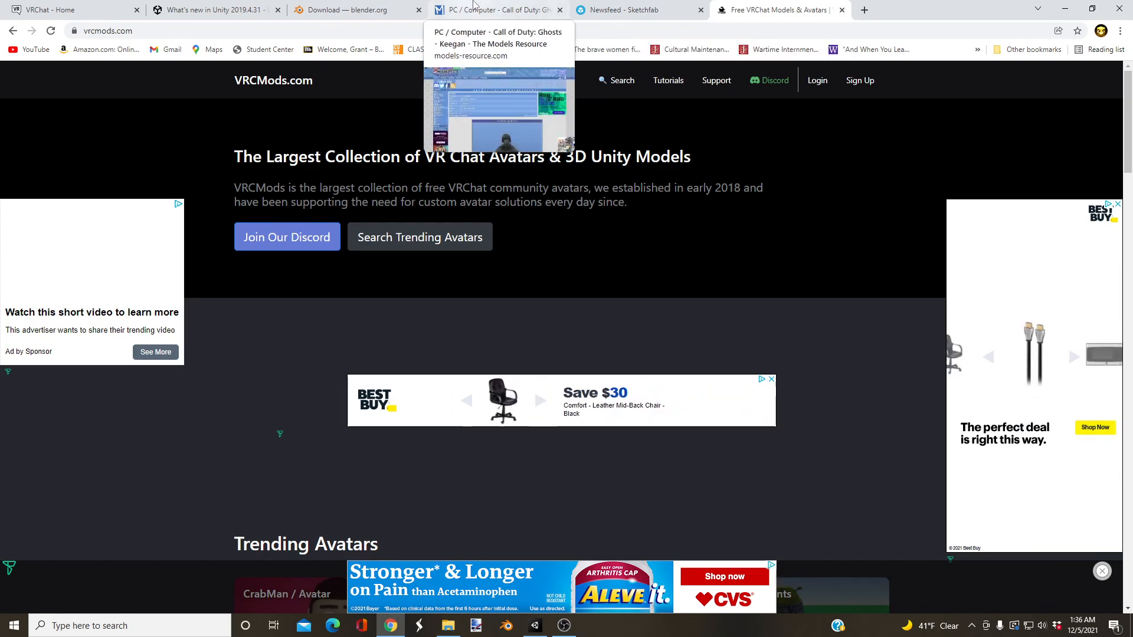
# Step: Return to the Keegan model page on The Models Resource and download its zip archive again
pyautogui.click(499, 10)
pyautogui.scroll(-4, 595, 222)
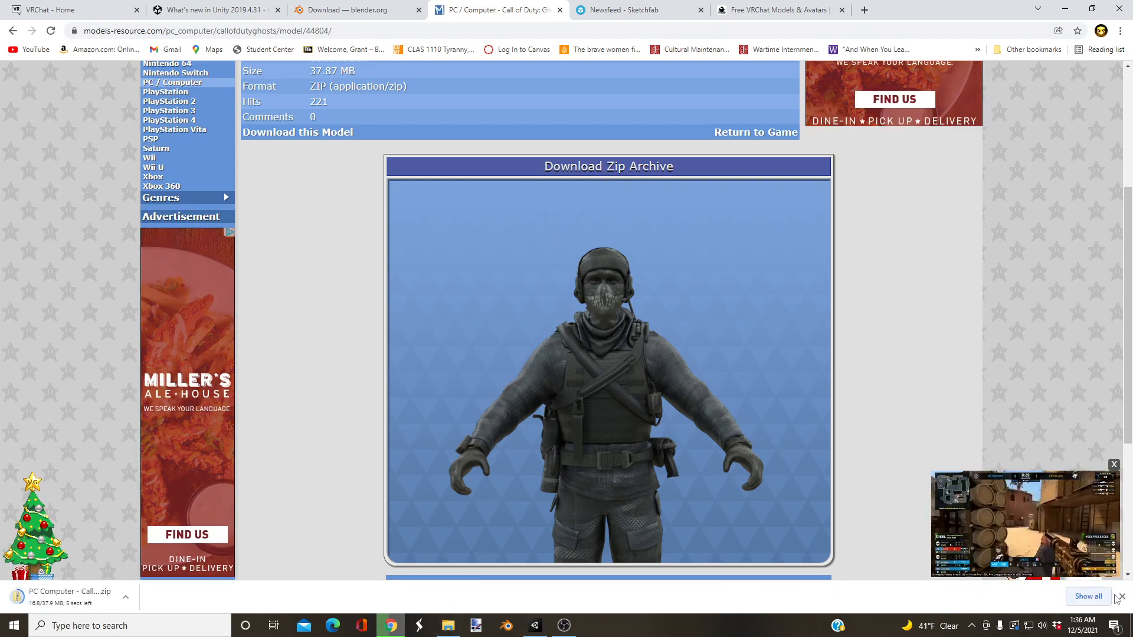
# Step: Dismiss the download notice, close the open Keegan archive windows, and open a new maximized File Explorer window
pyautogui.click(1121, 597)
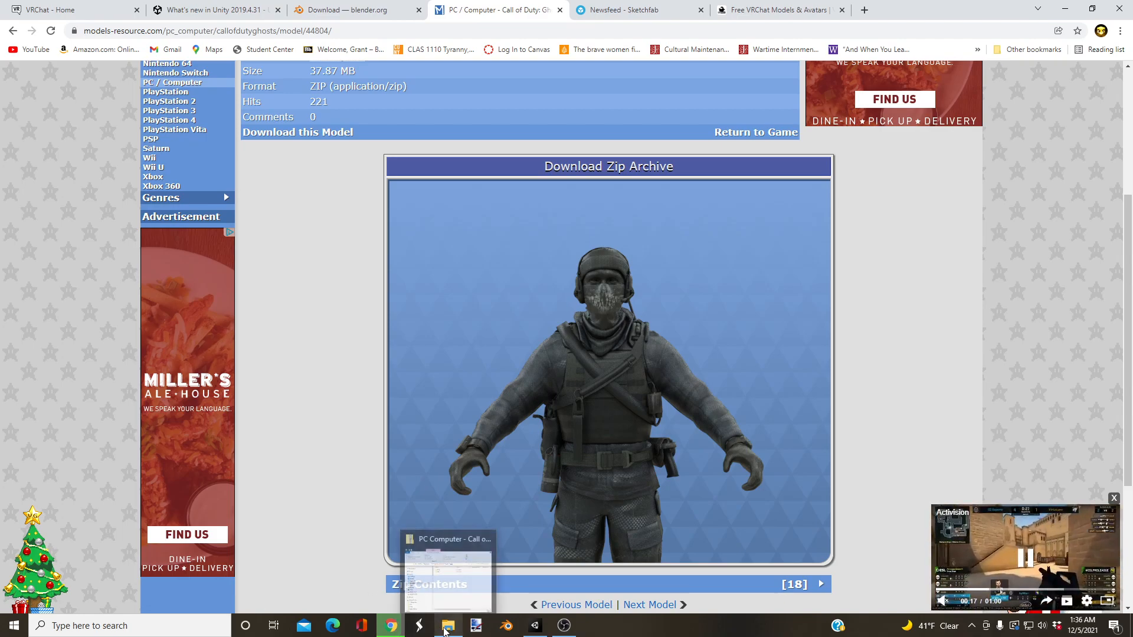
pyautogui.click(448, 629)
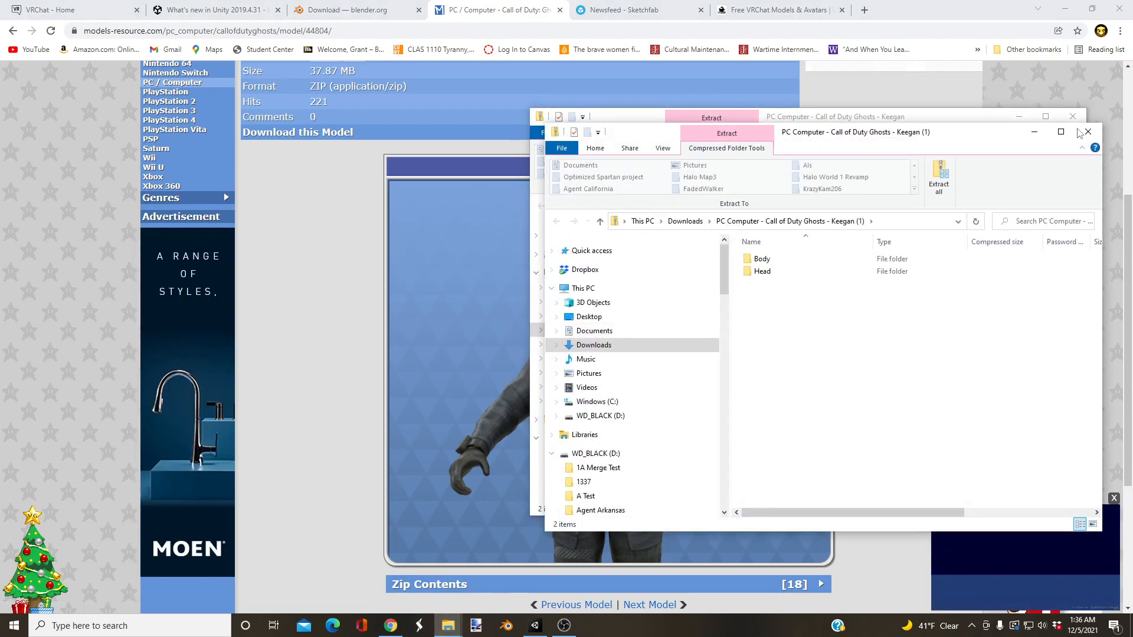
pyautogui.click(1073, 117)
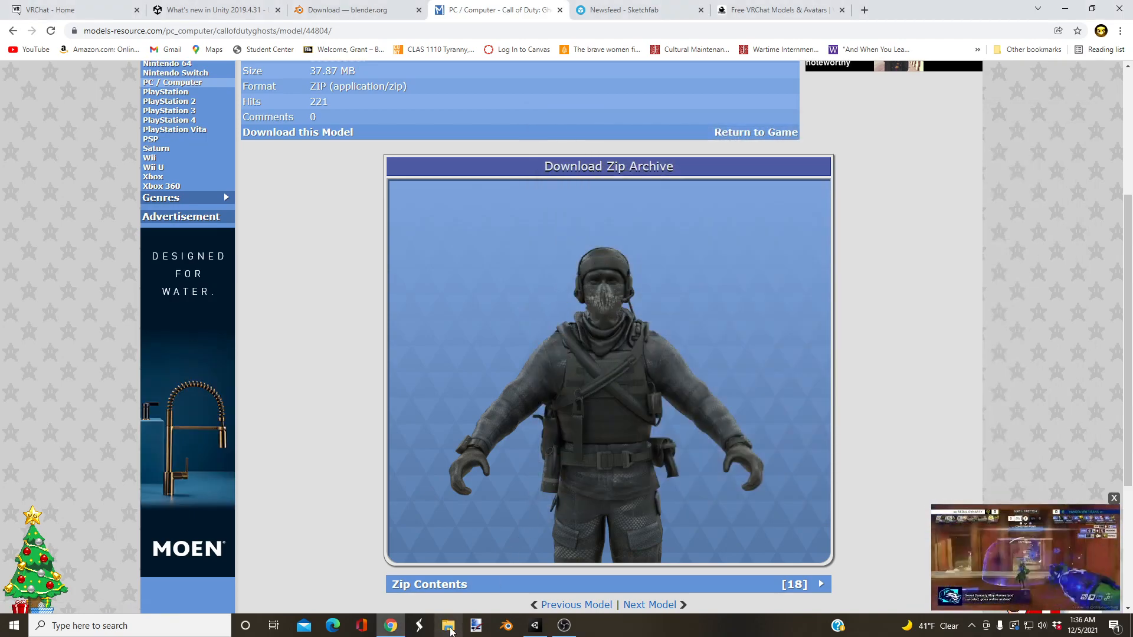
pyautogui.click(448, 627)
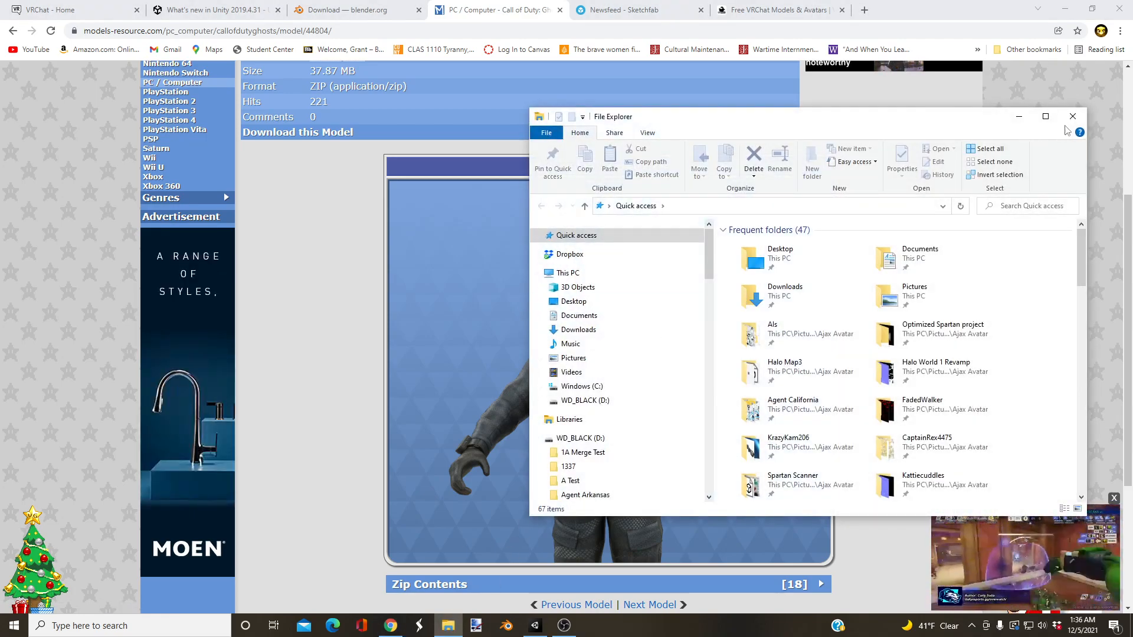
pyautogui.click(1046, 117)
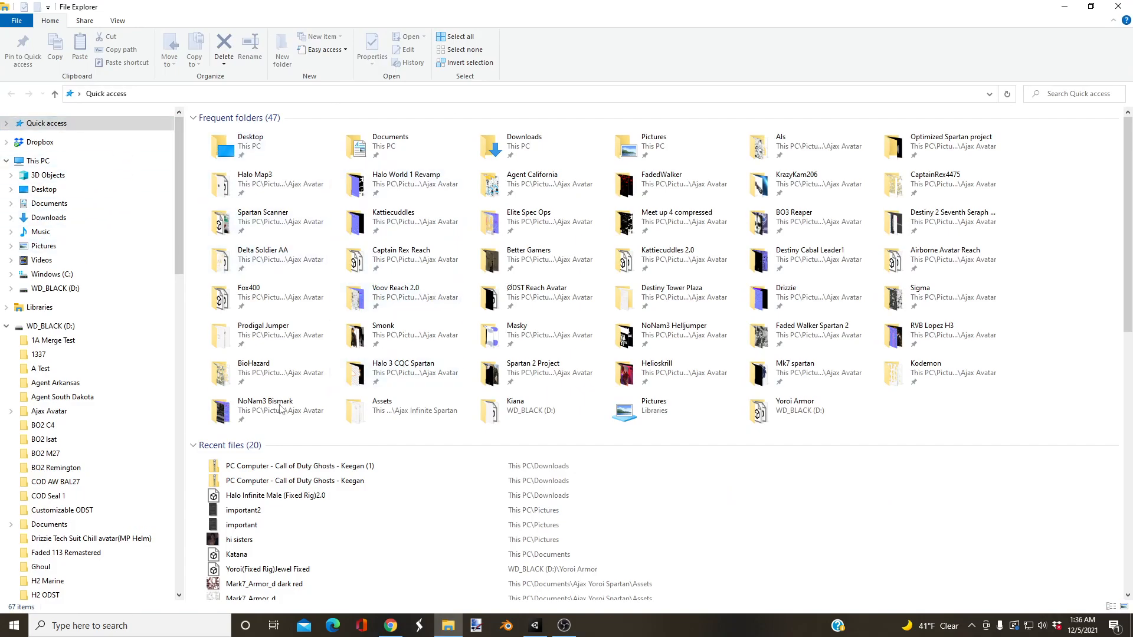
# Step: Look through the Quick access and WD_BLACK (D:) folder trees for a place to store the avatar files
pyautogui.scroll(-3, 342, 378)
pyautogui.scroll(3, 484, 248)
pyautogui.scroll(-2, 148, 211)
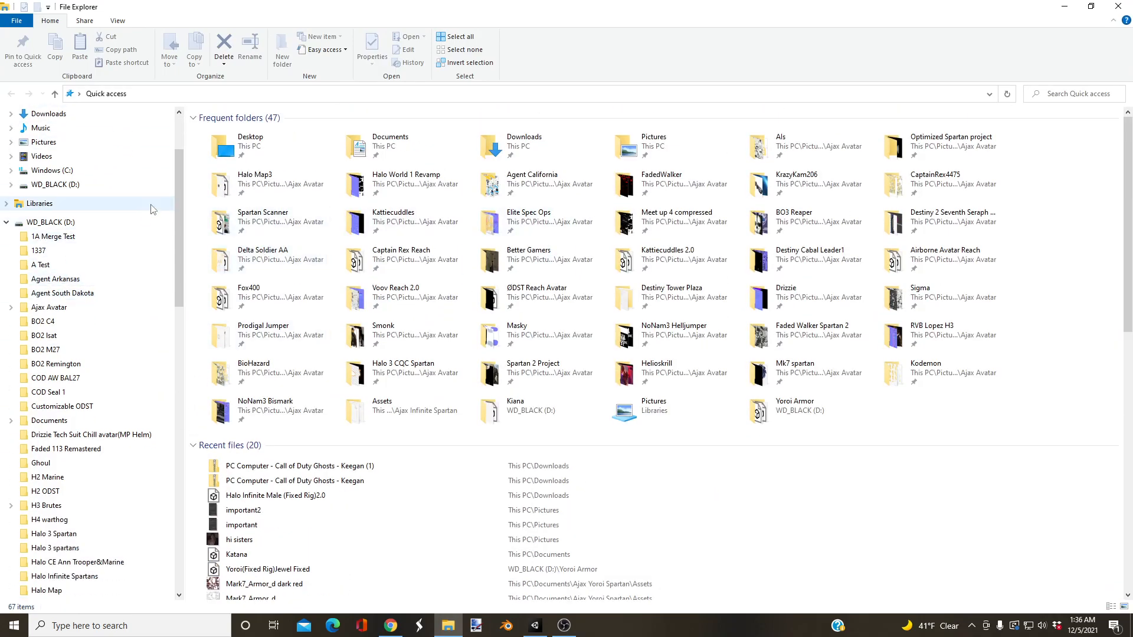
pyautogui.scroll(2, 177, 180)
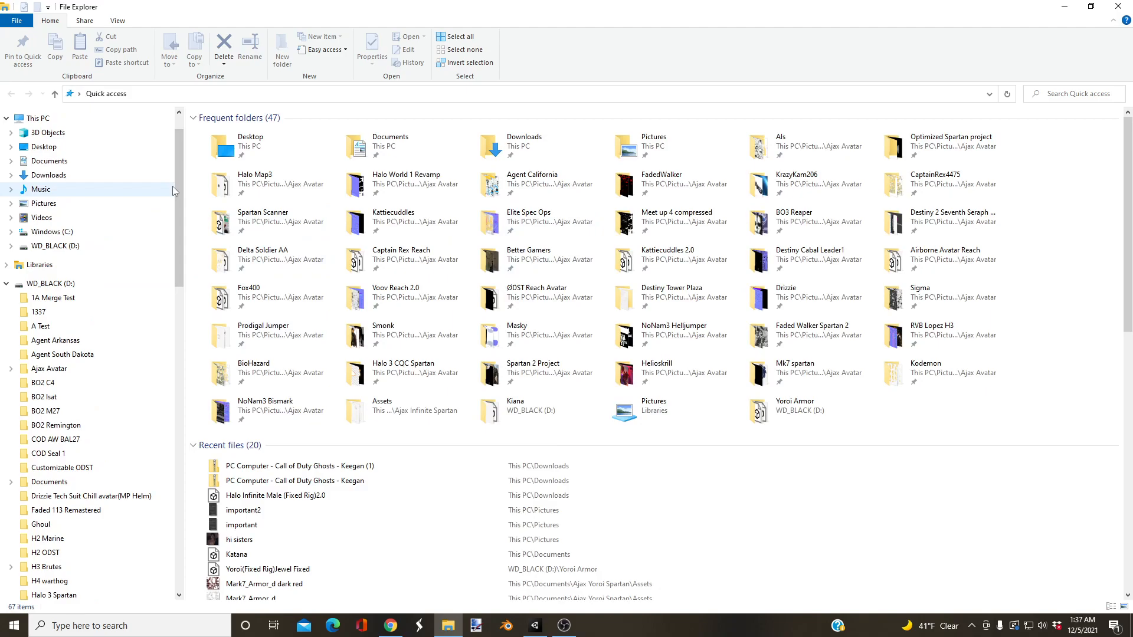
pyautogui.scroll(1, 183, 175)
pyautogui.click(7, 326)
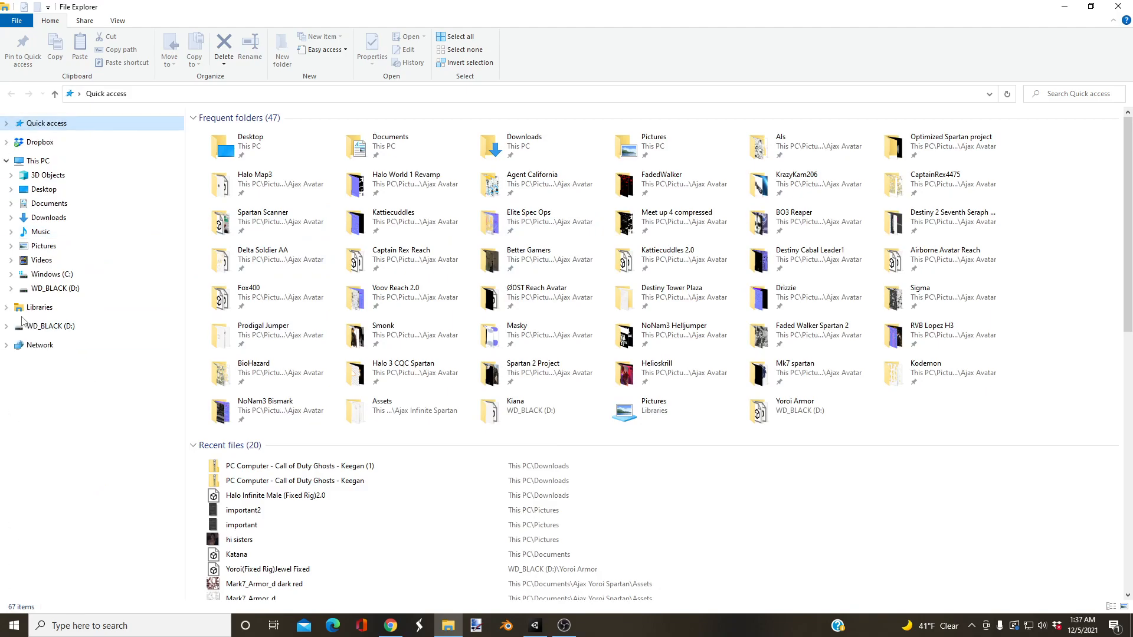
pyautogui.click(7, 123)
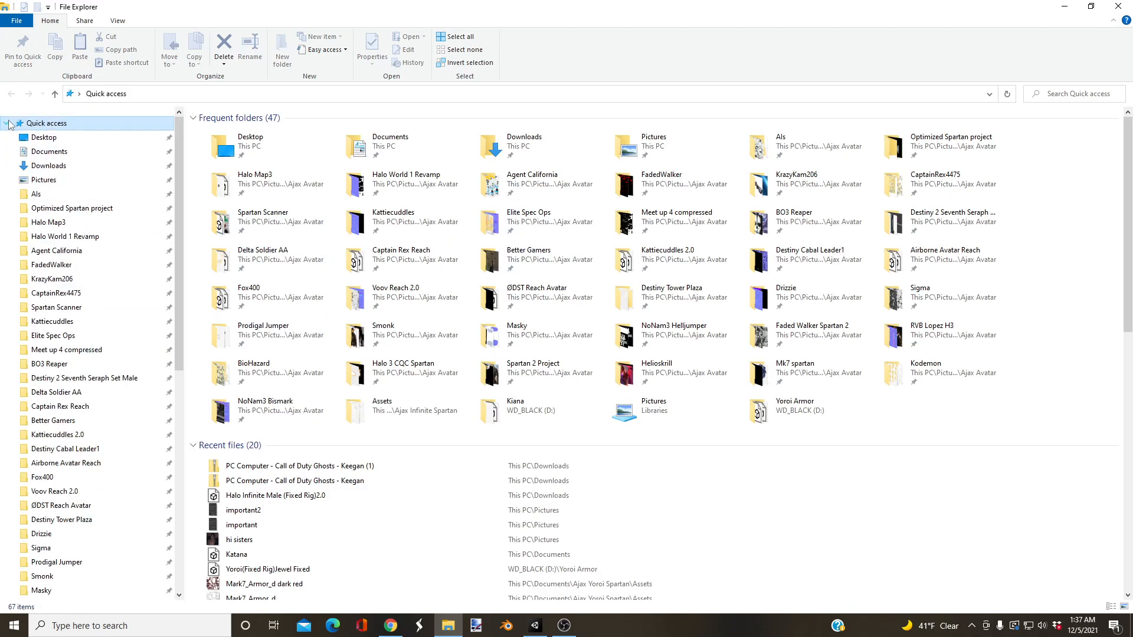
pyautogui.click(5, 124)
pyautogui.click(6, 123)
pyautogui.scroll(-6, 93, 197)
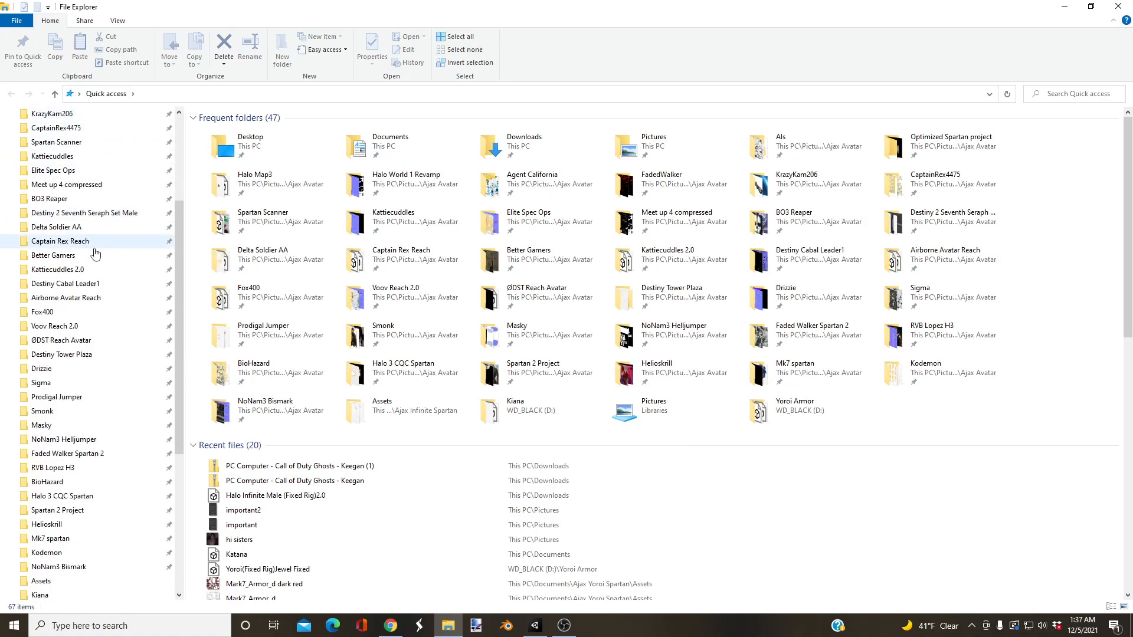
pyautogui.scroll(-2, 93, 257)
pyautogui.scroll(4, 159, 249)
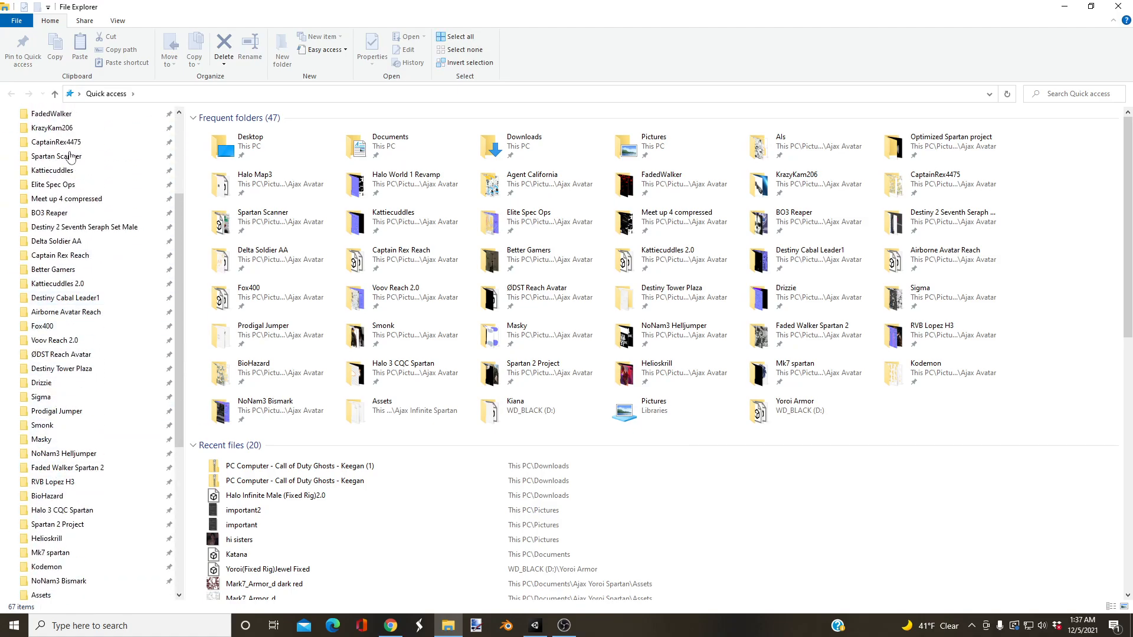
pyautogui.scroll(5, 158, 249)
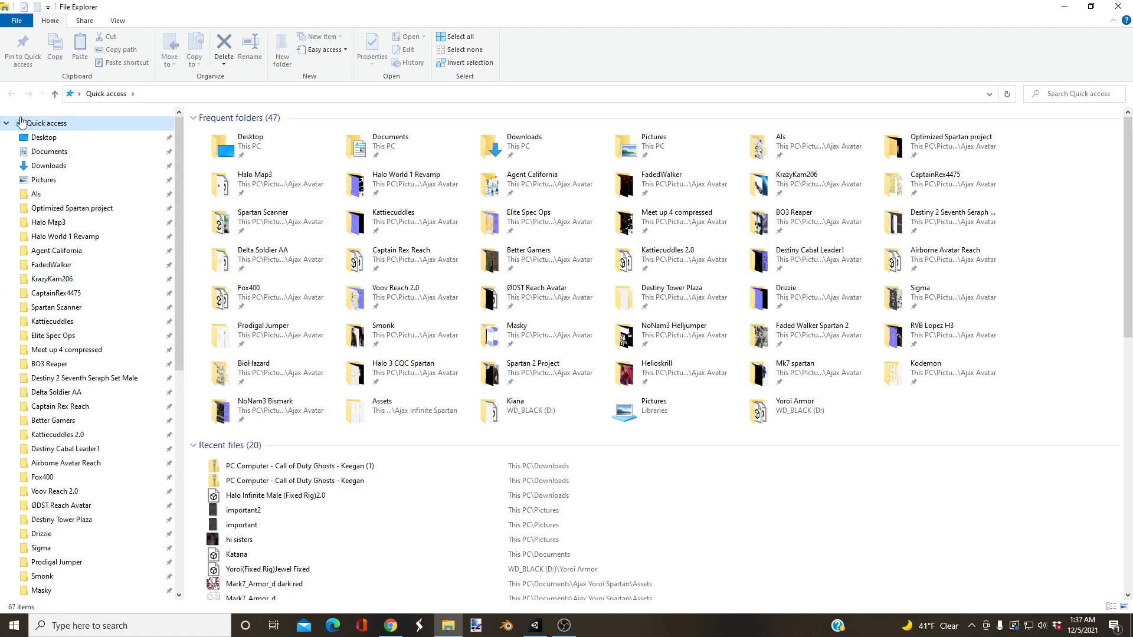
pyautogui.click(7, 124)
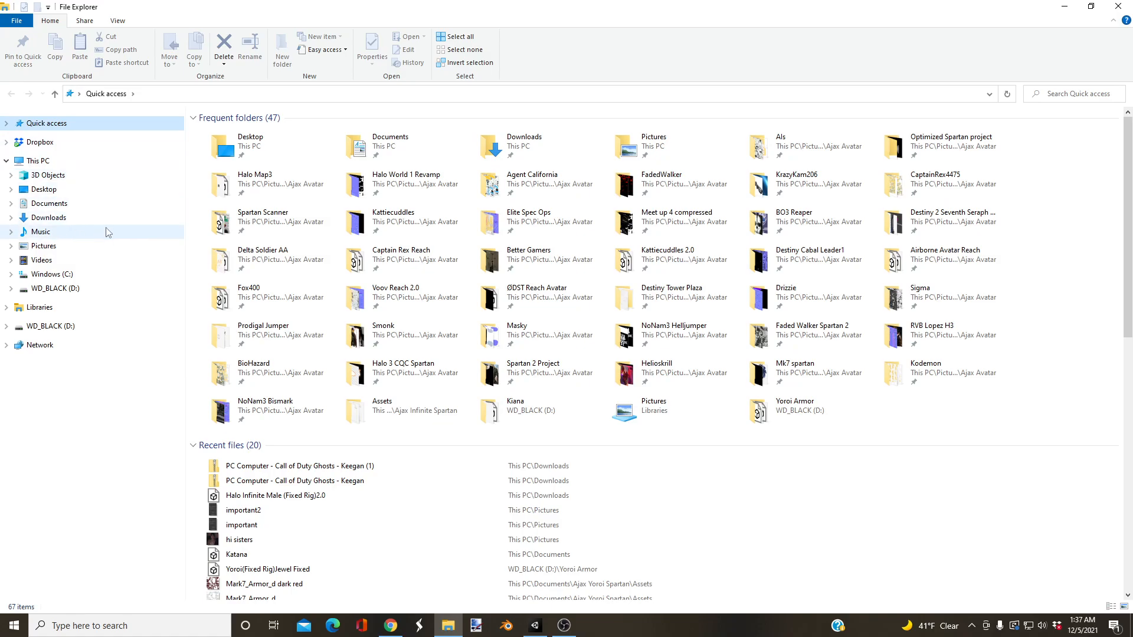
# Step: Create a folder named "Keegan Avatar" on the WD_BLACK (D:) drive and open it
pyautogui.click(12, 327)
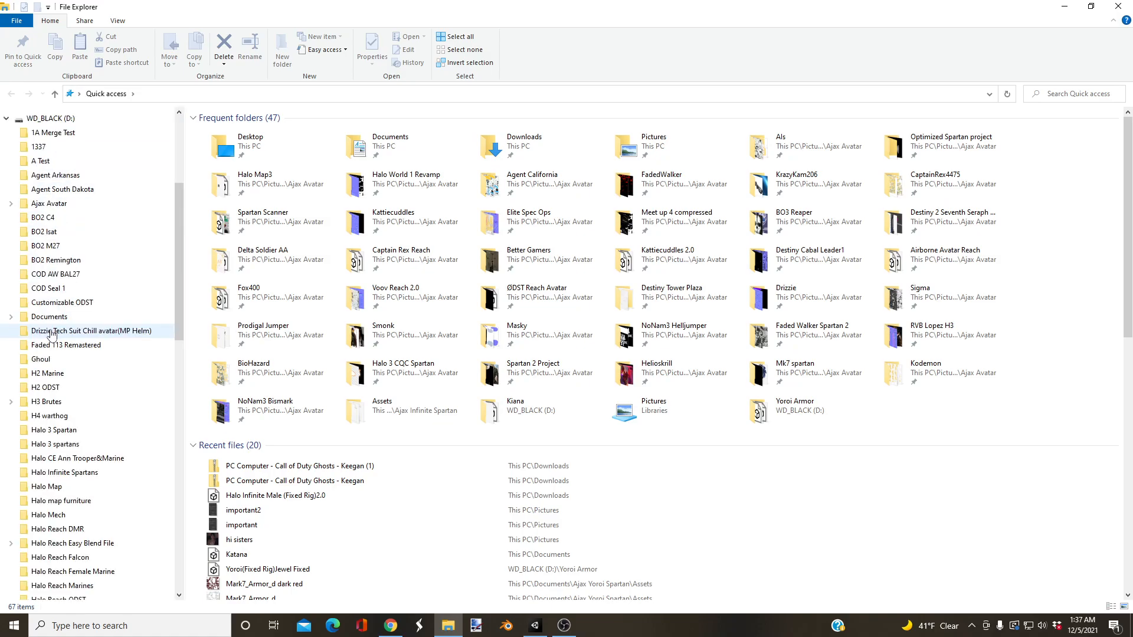
pyautogui.click(51, 180)
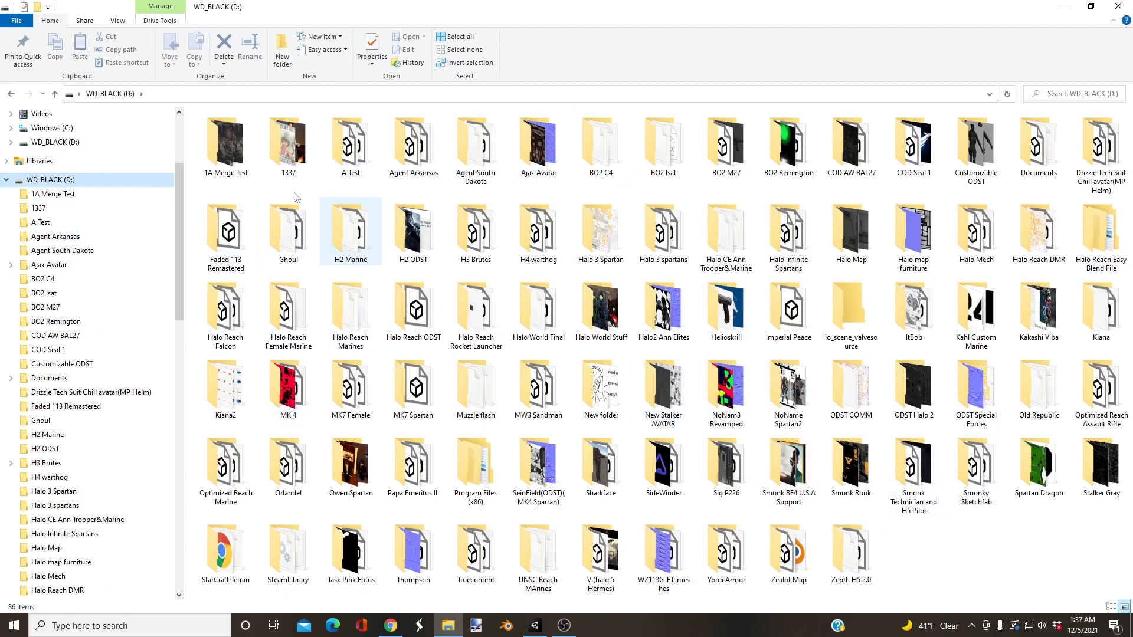
pyautogui.rightClick(900, 558)
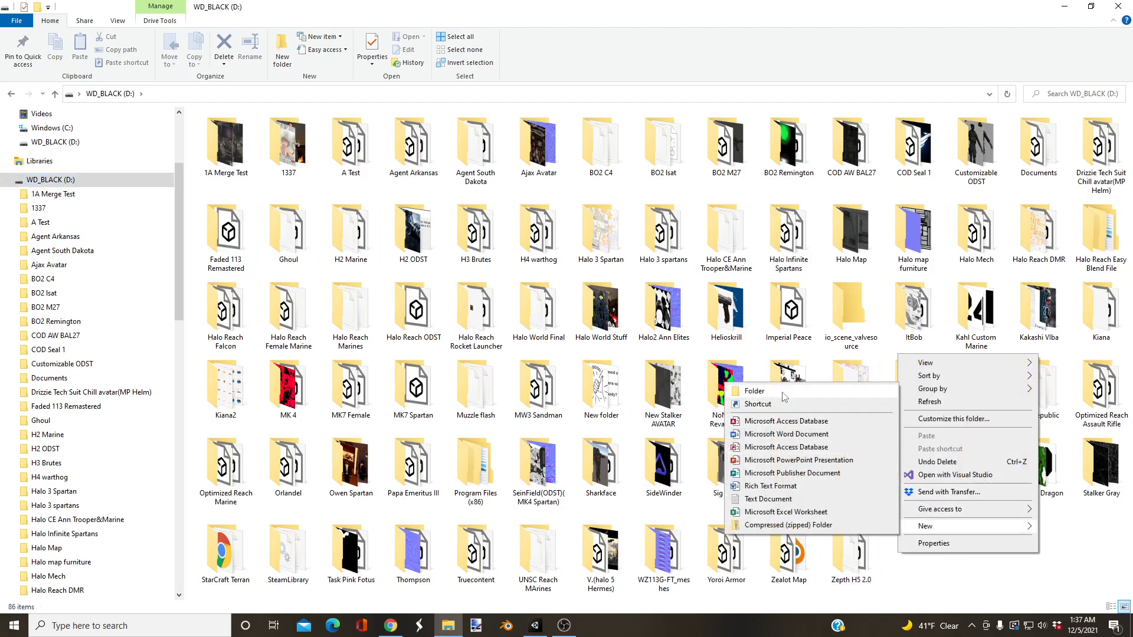
pyautogui.click(755, 390)
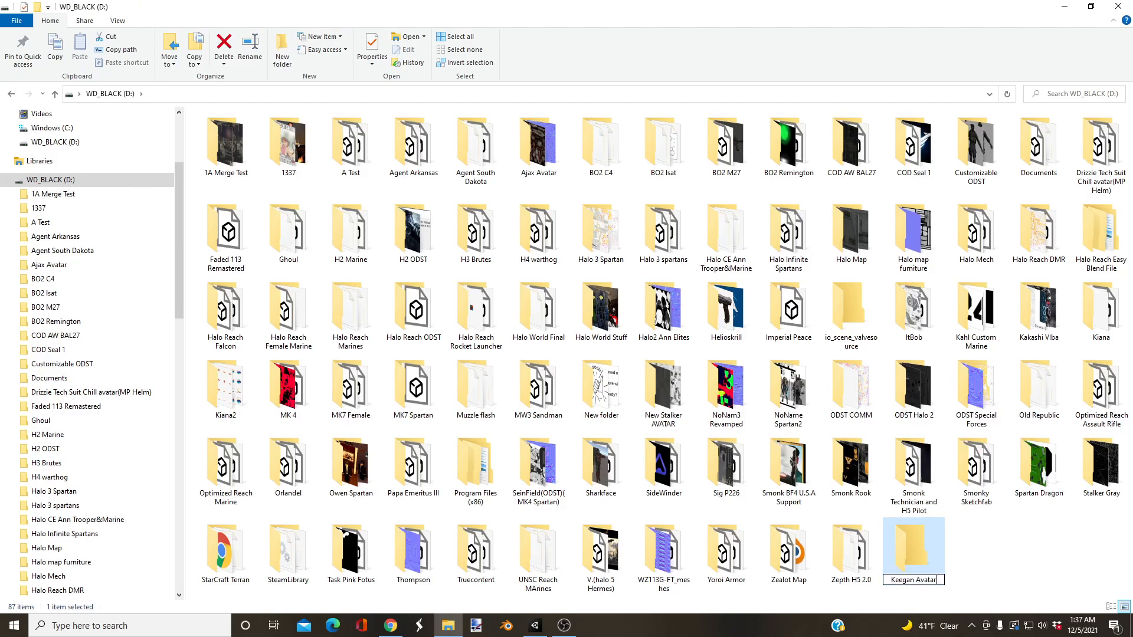
pyautogui.doubleClick(930, 552)
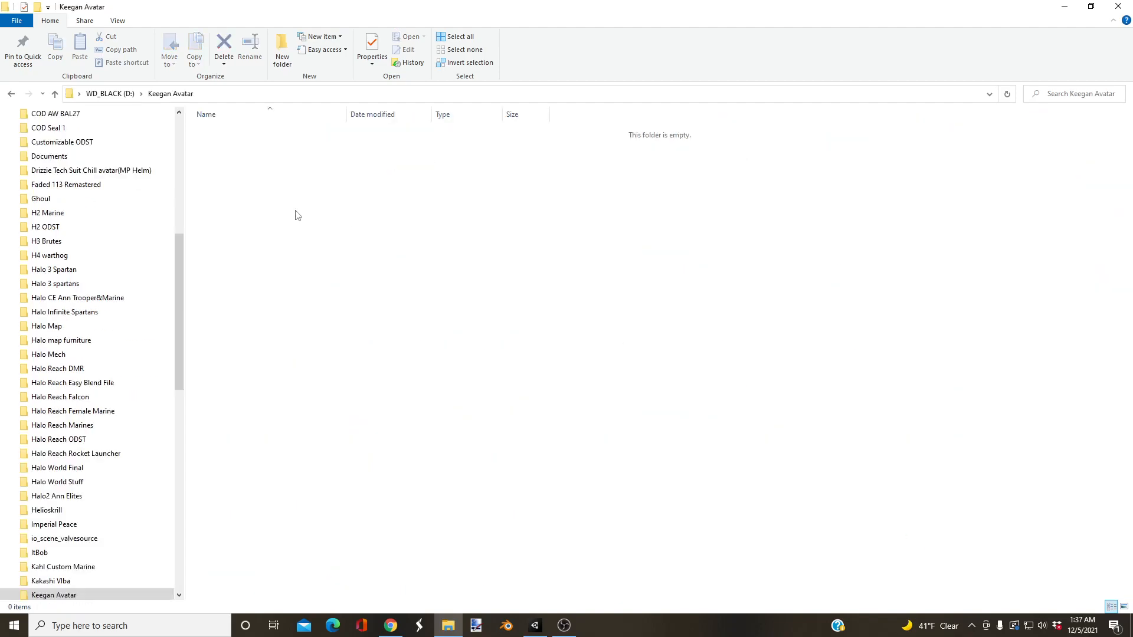
# Step: Copy all files from the Body folder of the "Keegan (1)" zip in Downloads into the Keegan Avatar folder
pyautogui.moveTo(183, 250); pyautogui.dragTo(182, 134)
pyautogui.click(62, 218)
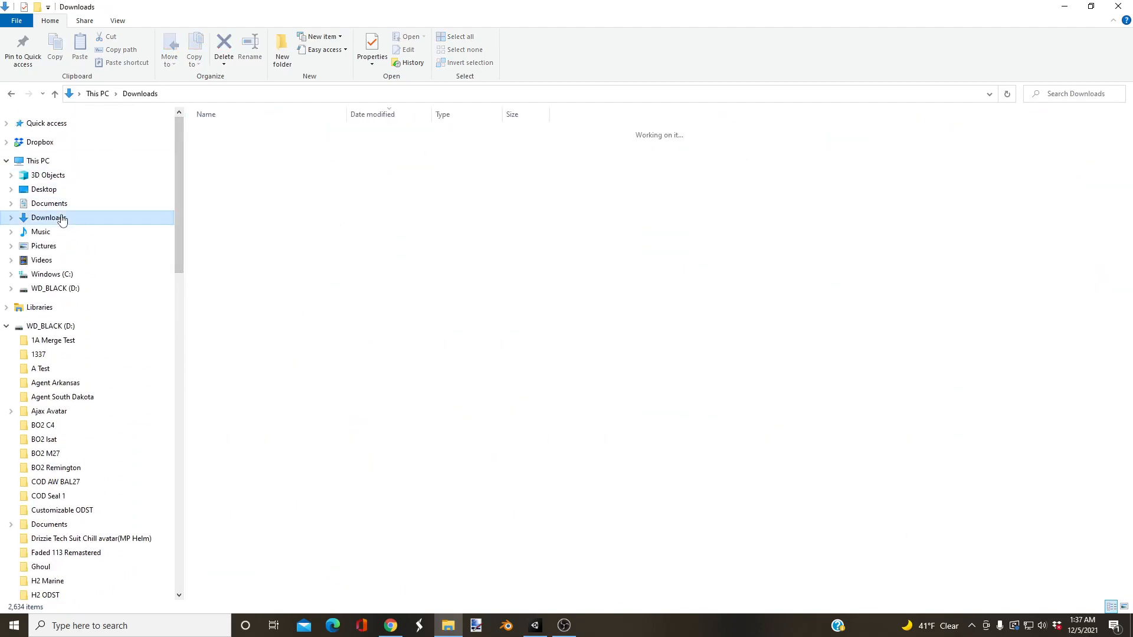
pyautogui.click(250, 150)
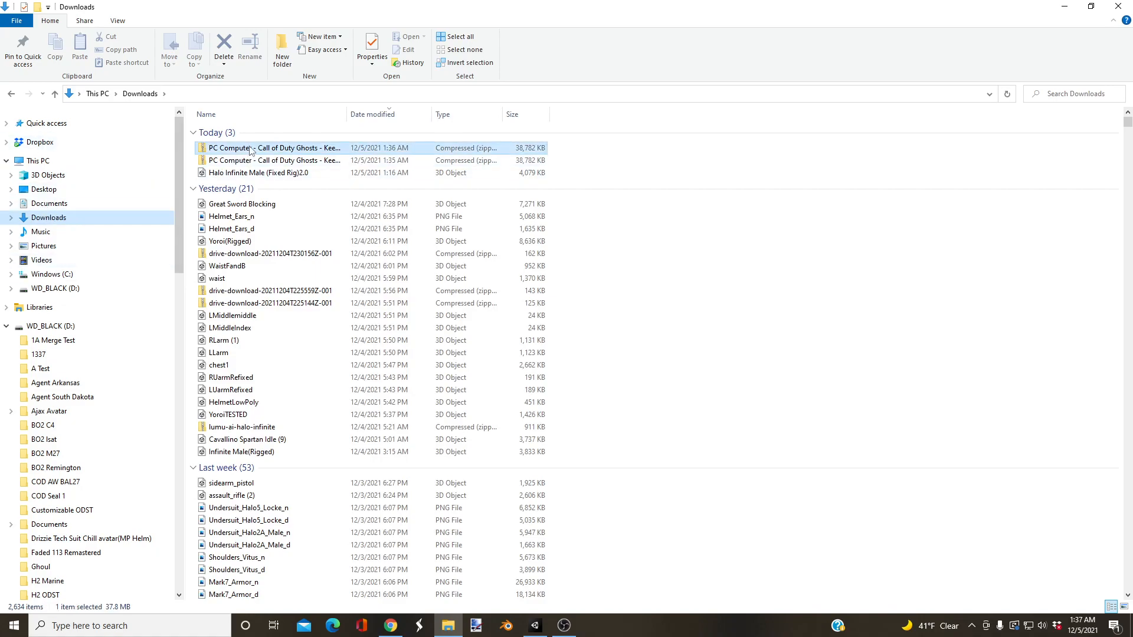
pyautogui.doubleClick(250, 150)
pyautogui.doubleClick(230, 131)
pyautogui.click(228, 133)
pyautogui.keyDown('shift'); pyautogui.click(224, 249); pyautogui.keyUp('shift')
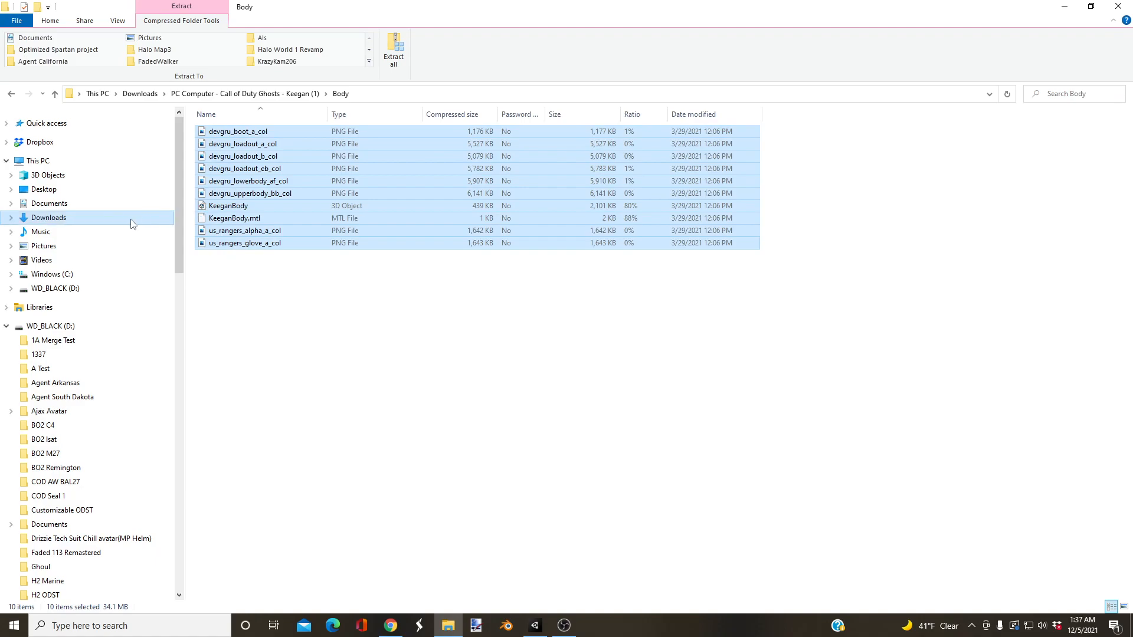
pyautogui.moveTo(177, 207); pyautogui.dragTo(151, 542)
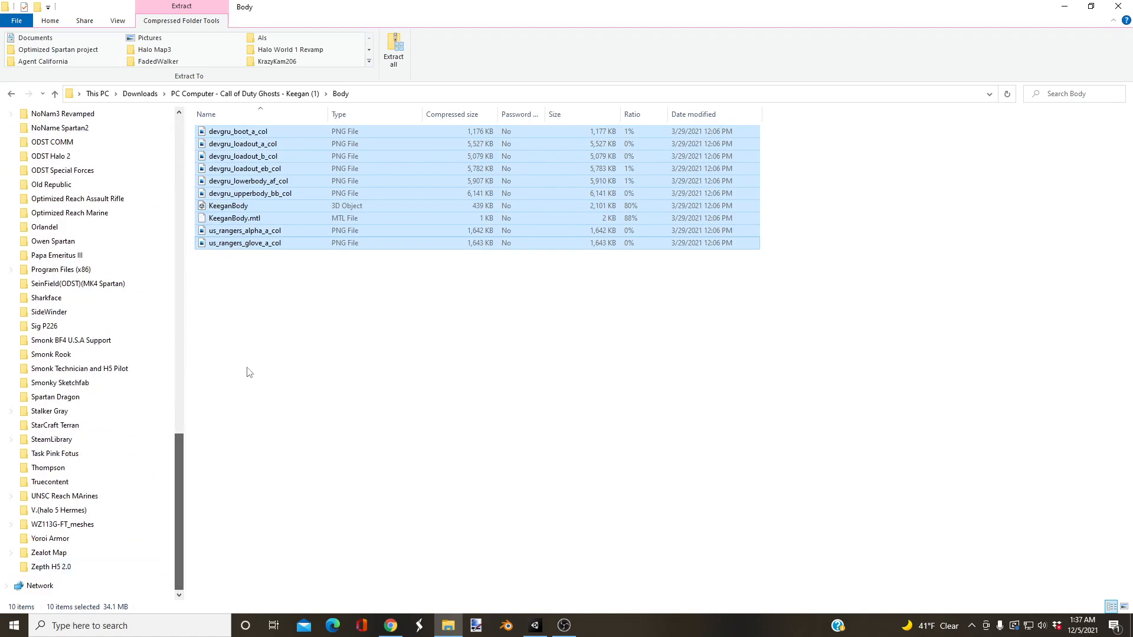
pyautogui.moveTo(267, 247); pyautogui.dragTo(97, 146)
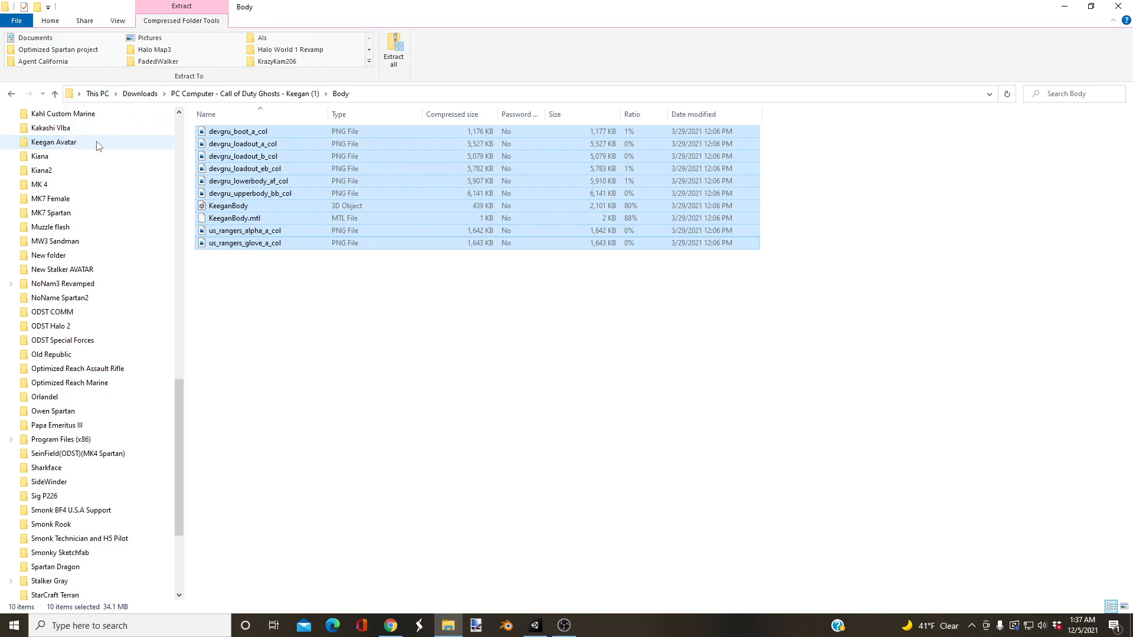
# Step: Copy all files from the Head folder of the "Keegan (1)" zip into the Keegan Avatar folder, and open that folder
pyautogui.moveTo(180, 392); pyautogui.dragTo(204, 121)
pyautogui.click(76, 218)
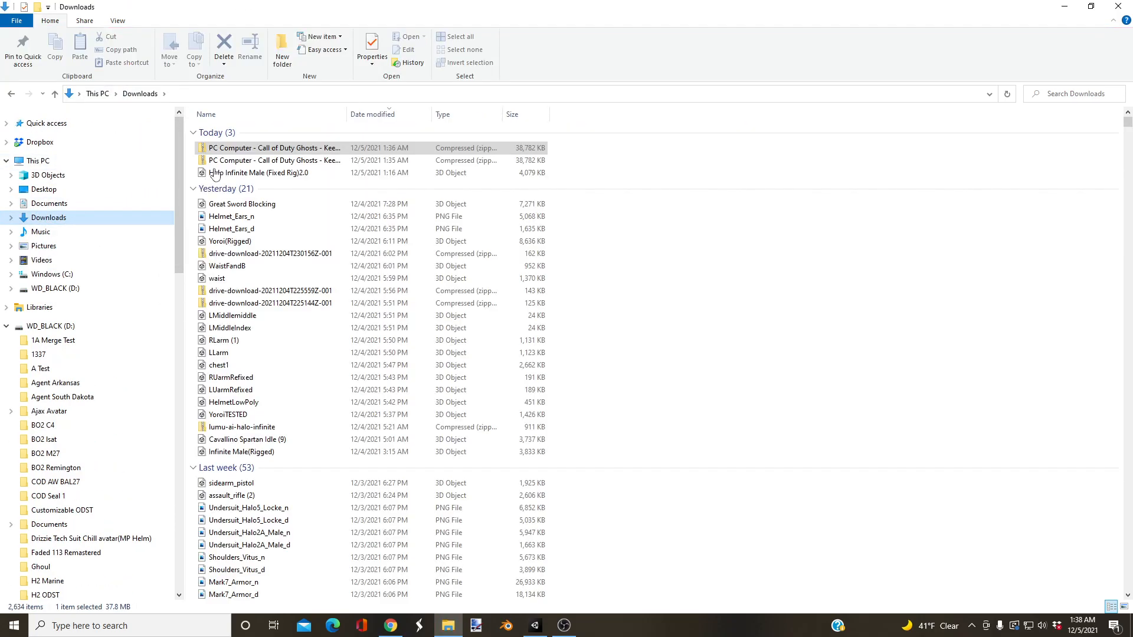
pyautogui.doubleClick(227, 148)
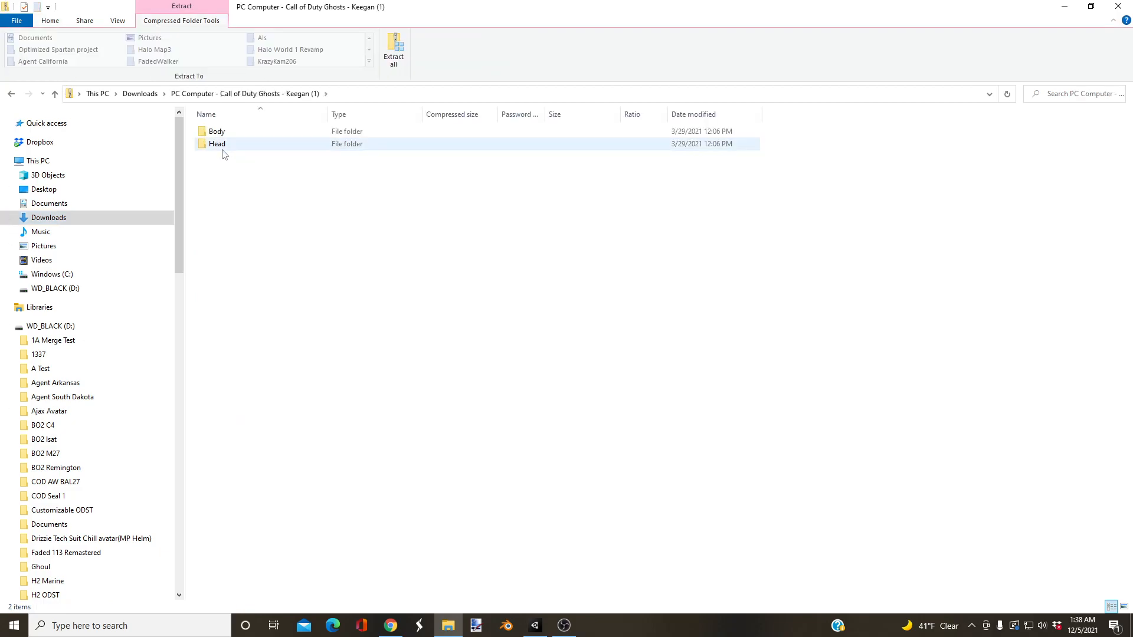
pyautogui.doubleClick(231, 144)
pyautogui.click(237, 132)
pyautogui.keyDown('shift'); pyautogui.click(236, 218); pyautogui.keyUp('shift')
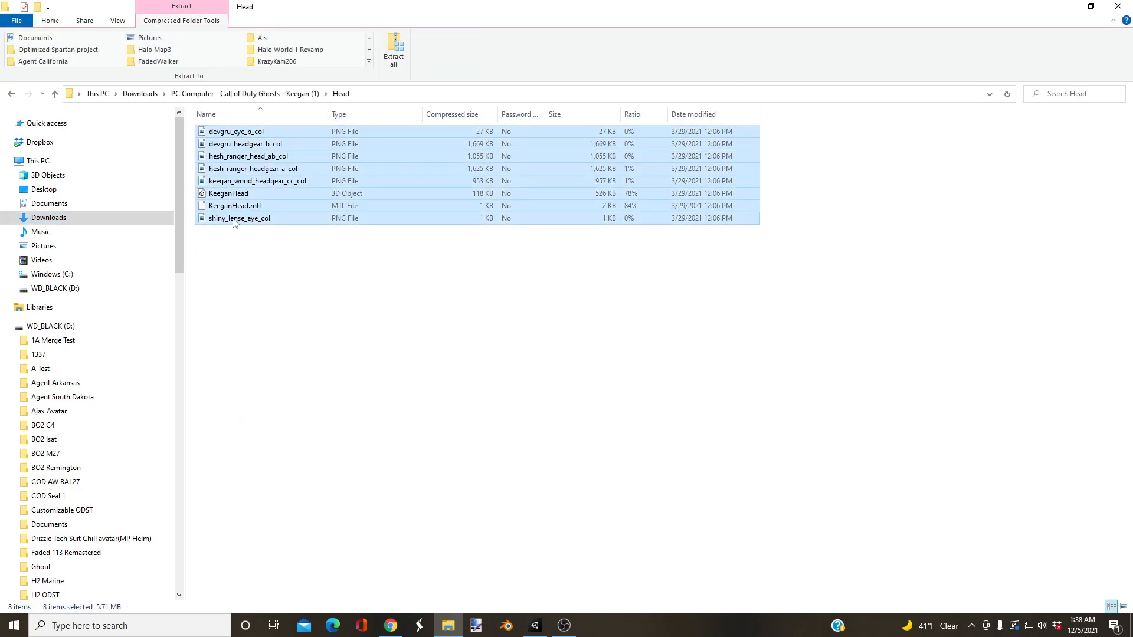
pyautogui.moveTo(177, 224); pyautogui.dragTo(182, 285)
pyautogui.moveTo(216, 220); pyautogui.dragTo(136, 284)
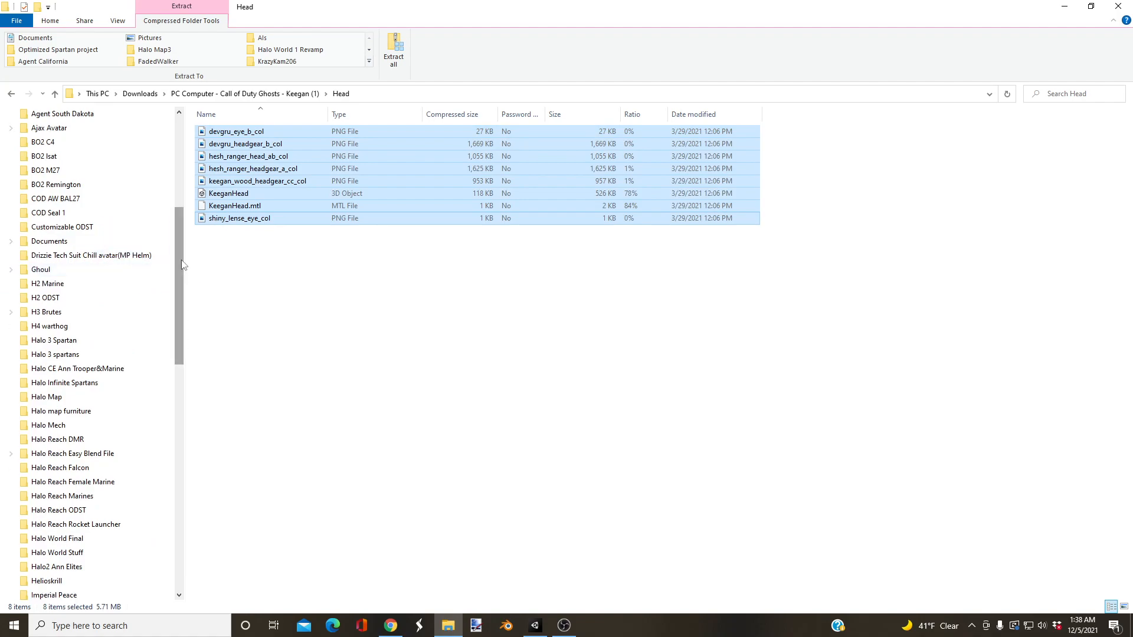
pyautogui.moveTo(179, 257); pyautogui.dragTo(177, 310)
pyautogui.moveTo(224, 222); pyautogui.dragTo(61, 499)
pyautogui.click(60, 497)
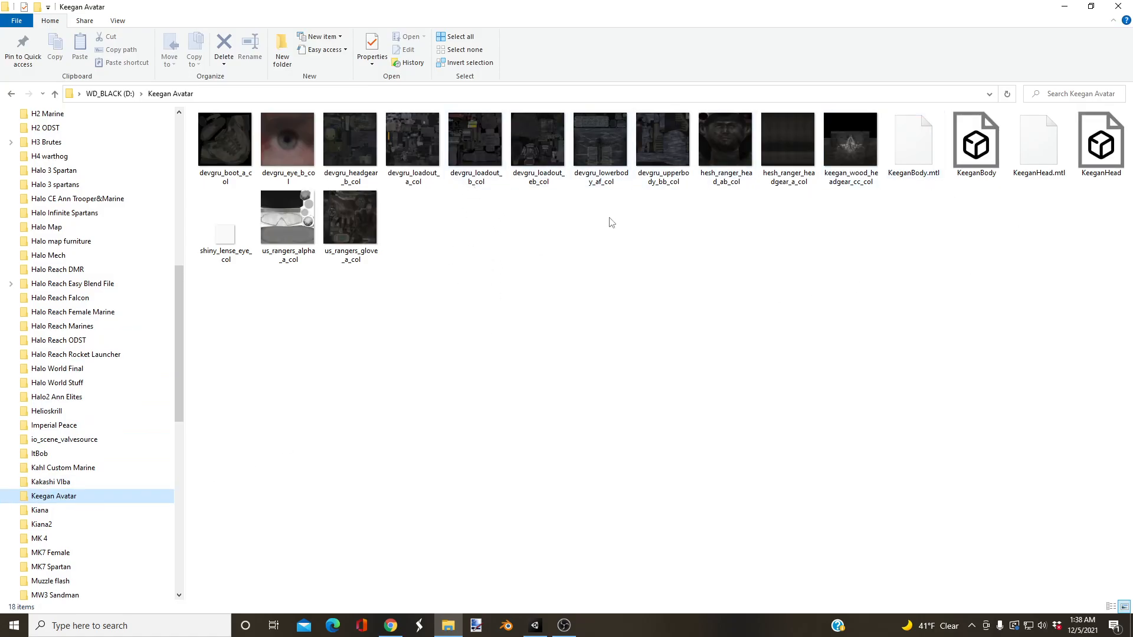
# Step: Minimize File Explorer and the browser, launch Blender, and dismiss its splash screen
pyautogui.click(1063, 6)
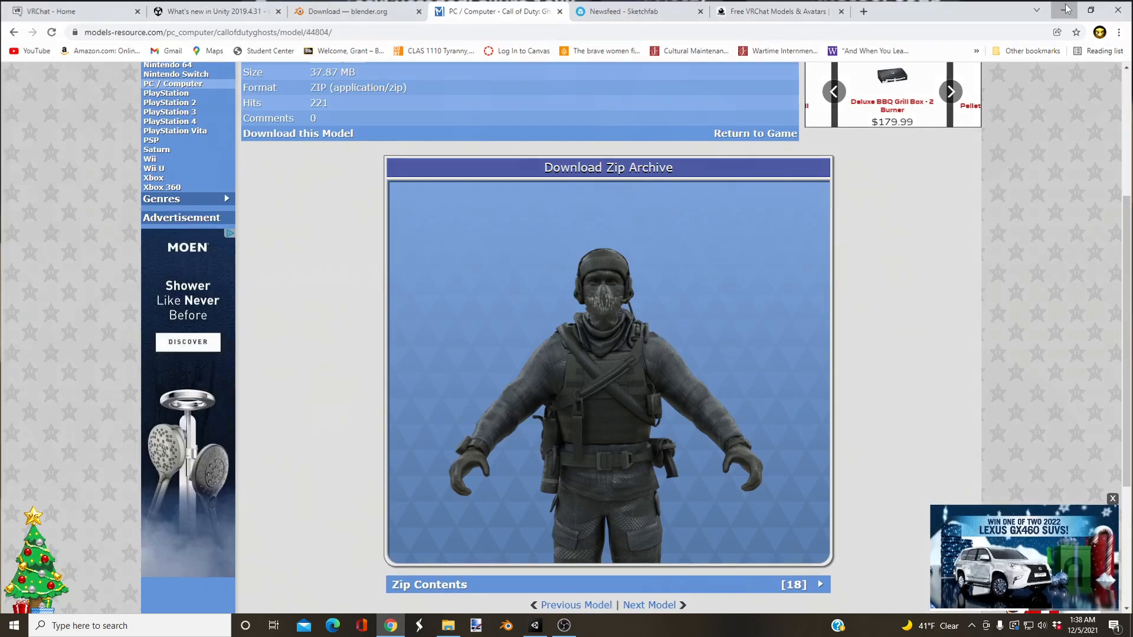
pyautogui.click(1067, 8)
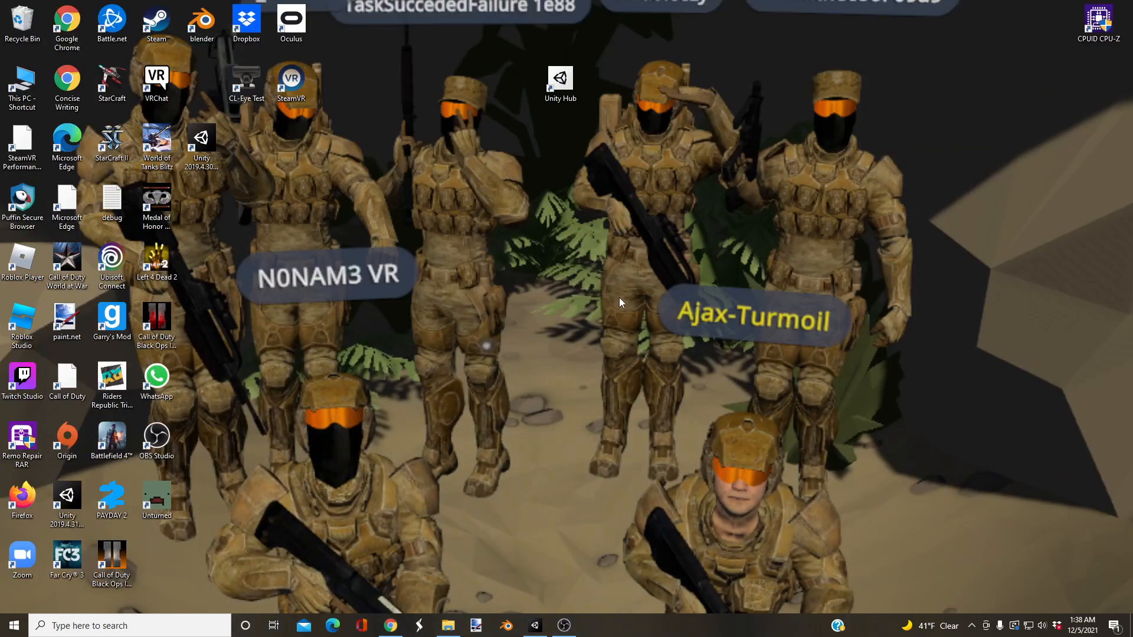
pyautogui.click(506, 625)
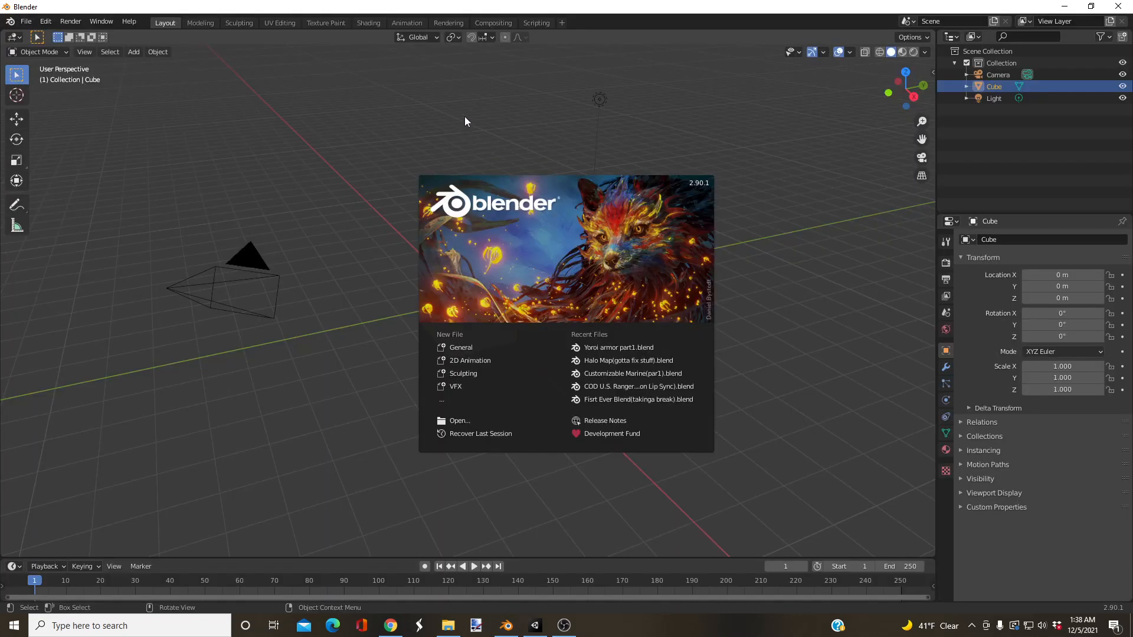
pyautogui.click(695, 108)
# Step: Delete the default camera, cube and light from the scene
pyautogui.moveTo(689, 69); pyautogui.dragTo(95, 451)
pyautogui.rightClick(618, 251)
pyautogui.click(547, 479)
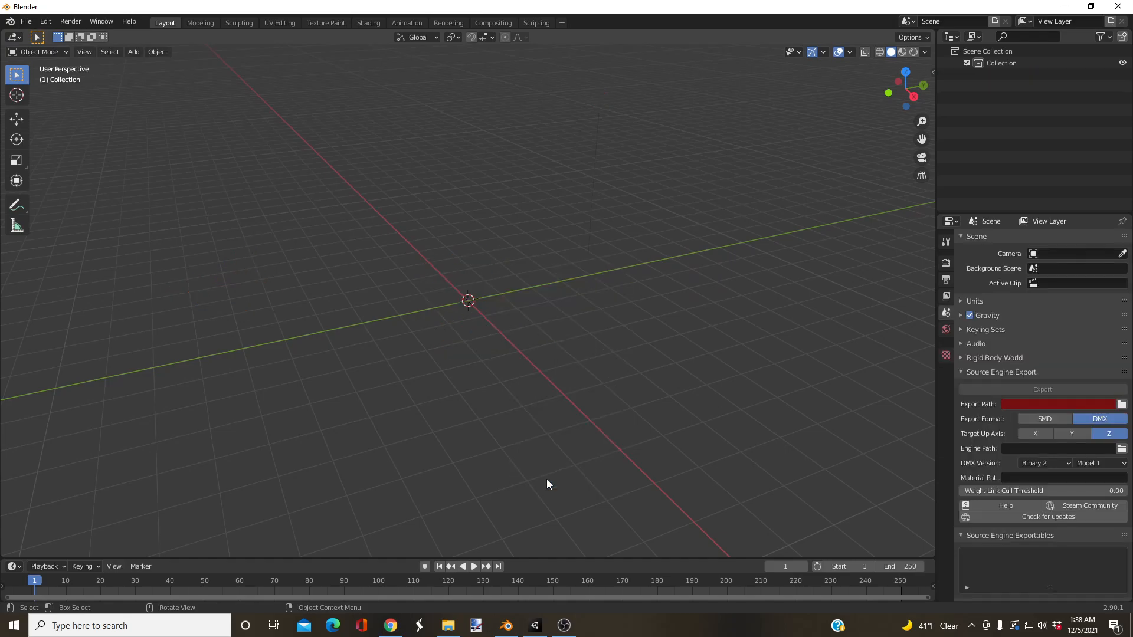
# Step: Import KeeganHead.obj as a Wavefront OBJ from the Keegan Avatar folder on the WD_BLACK (D:) drive
pyautogui.moveTo(615, 259); pyautogui.dragTo(516, 330, button='middle')
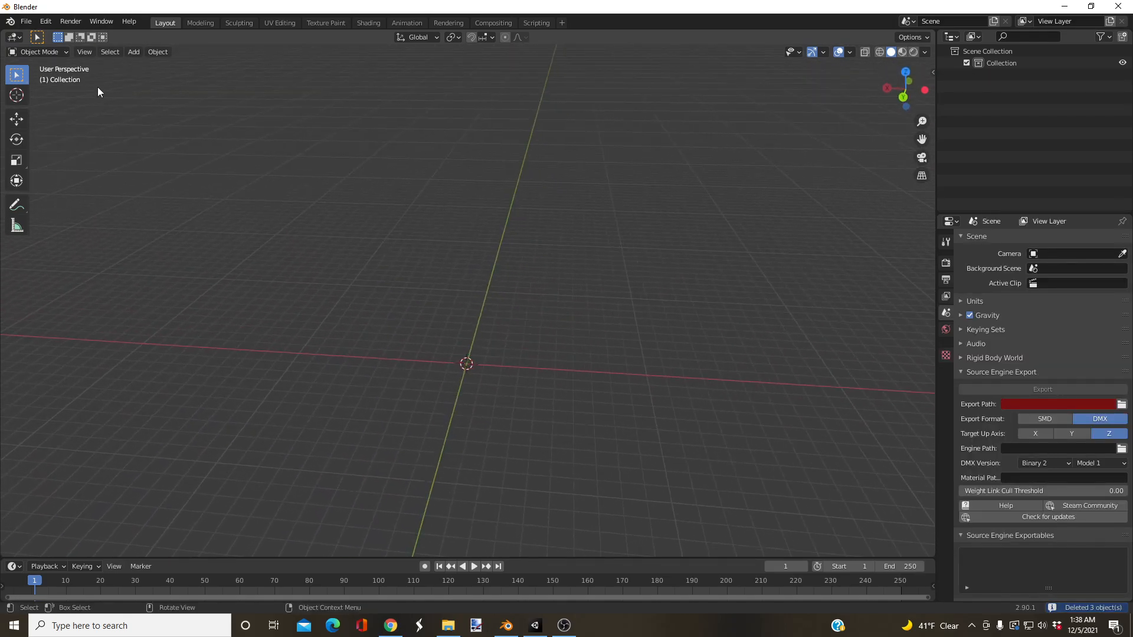
pyautogui.click(26, 23)
pyautogui.moveTo(37, 183)
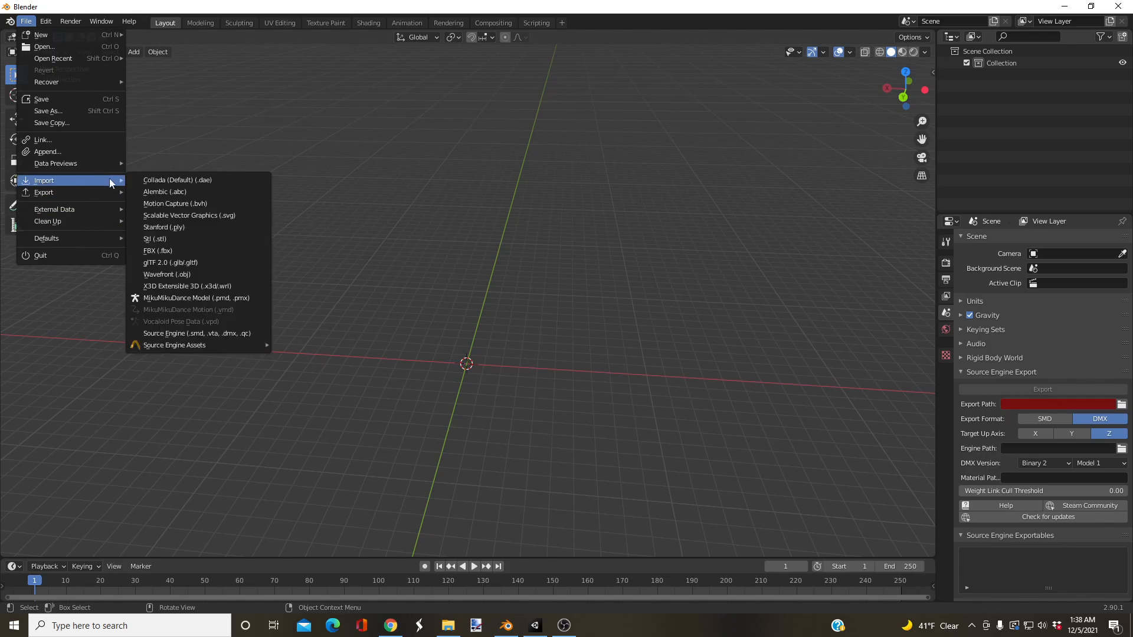
pyautogui.click(154, 274)
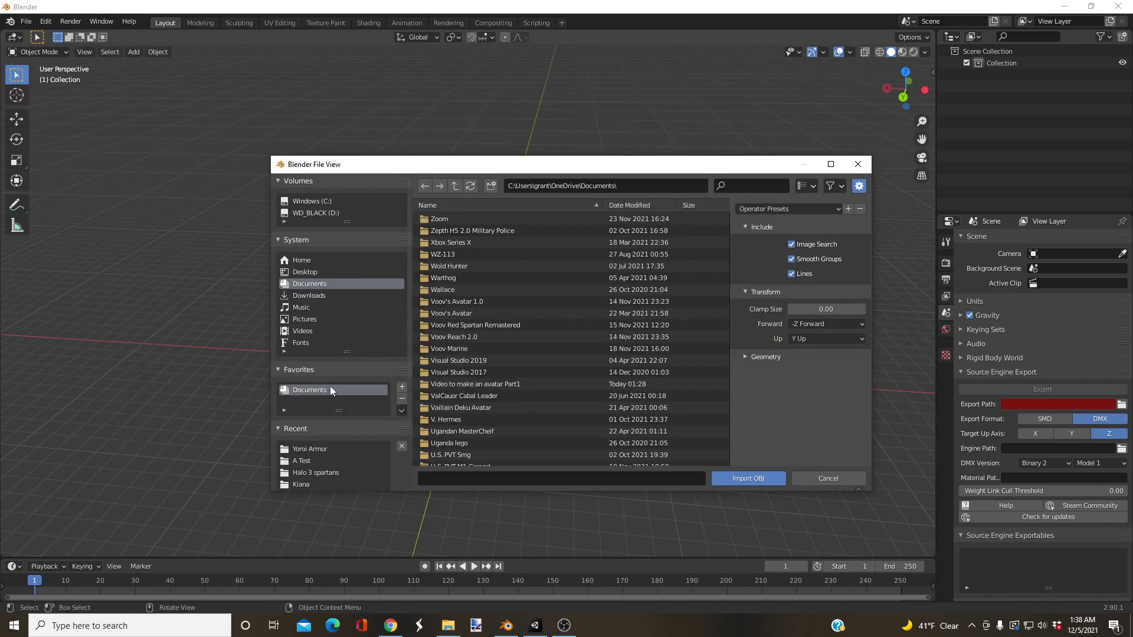
pyautogui.click(325, 213)
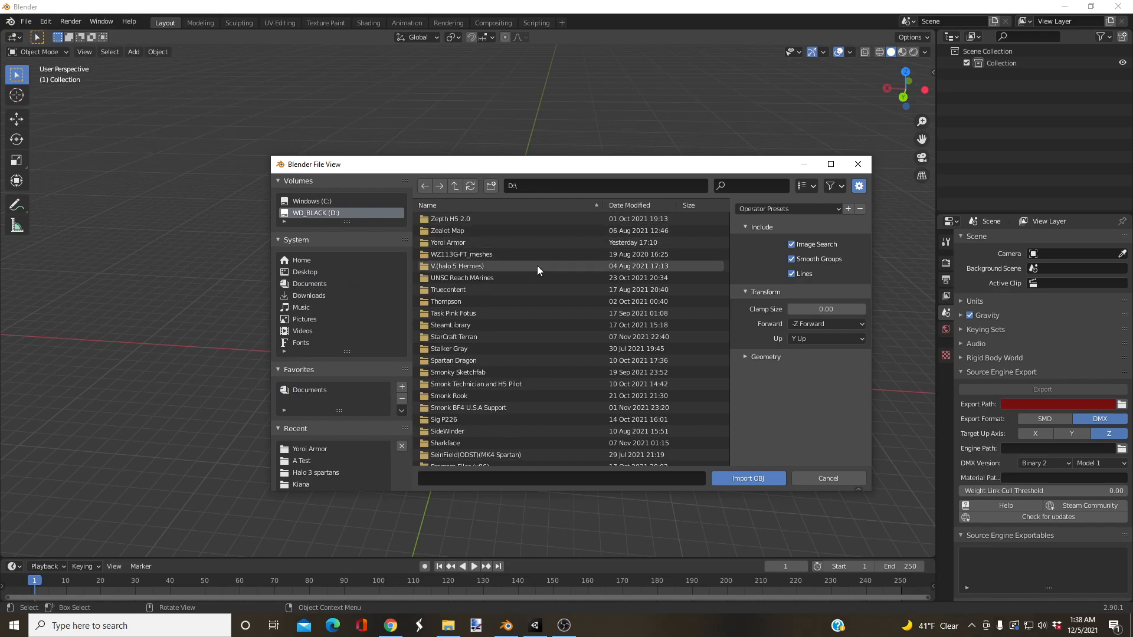
pyautogui.scroll(-10, 508, 294)
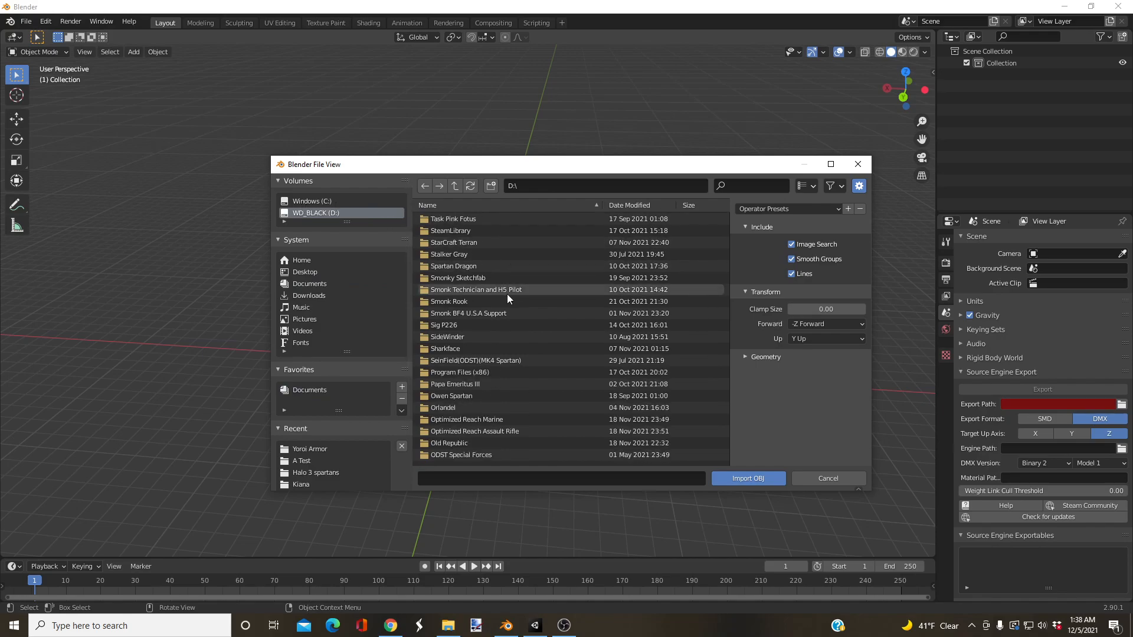
pyautogui.click(312, 201)
pyautogui.click(311, 211)
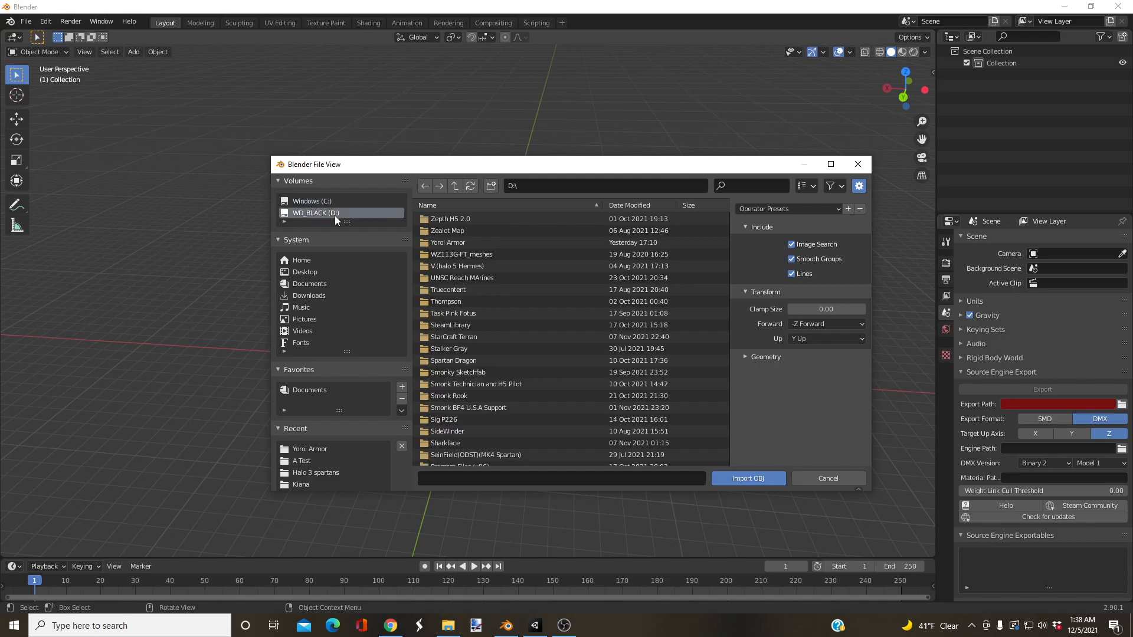
pyautogui.scroll(-10, 496, 340)
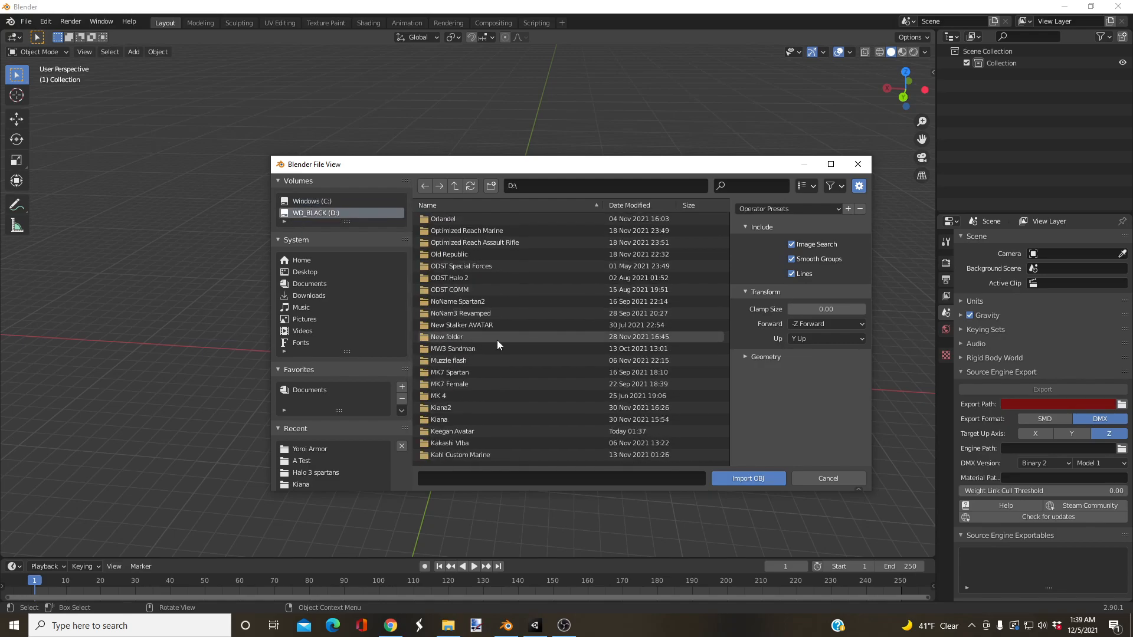
pyautogui.scroll(-2, 496, 342)
pyautogui.doubleClick(452, 385)
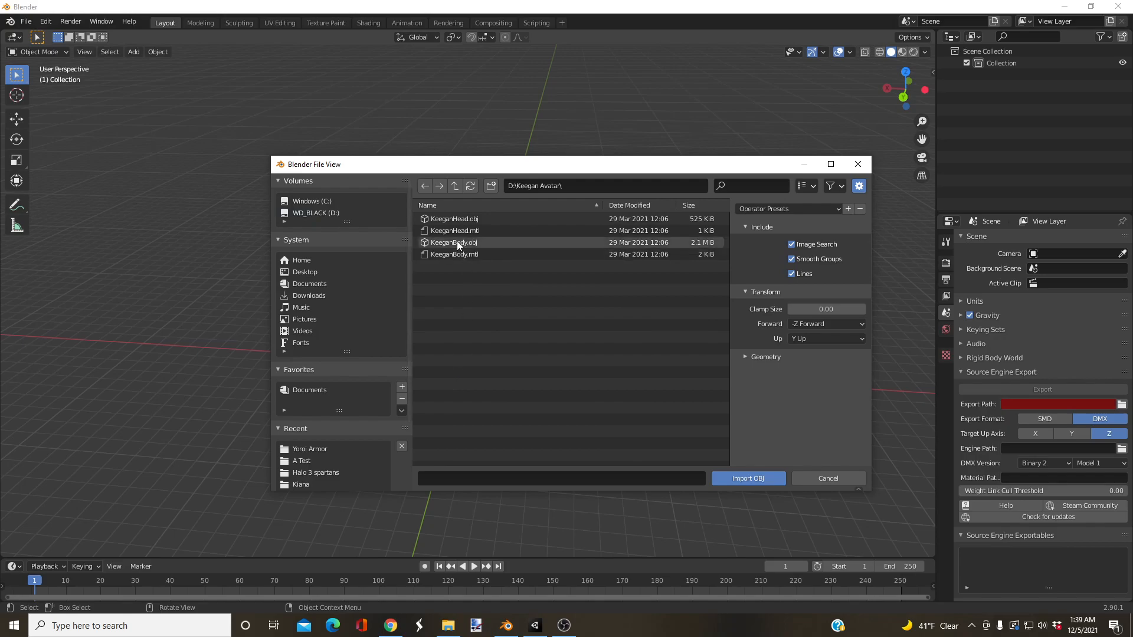
pyautogui.click(453, 220)
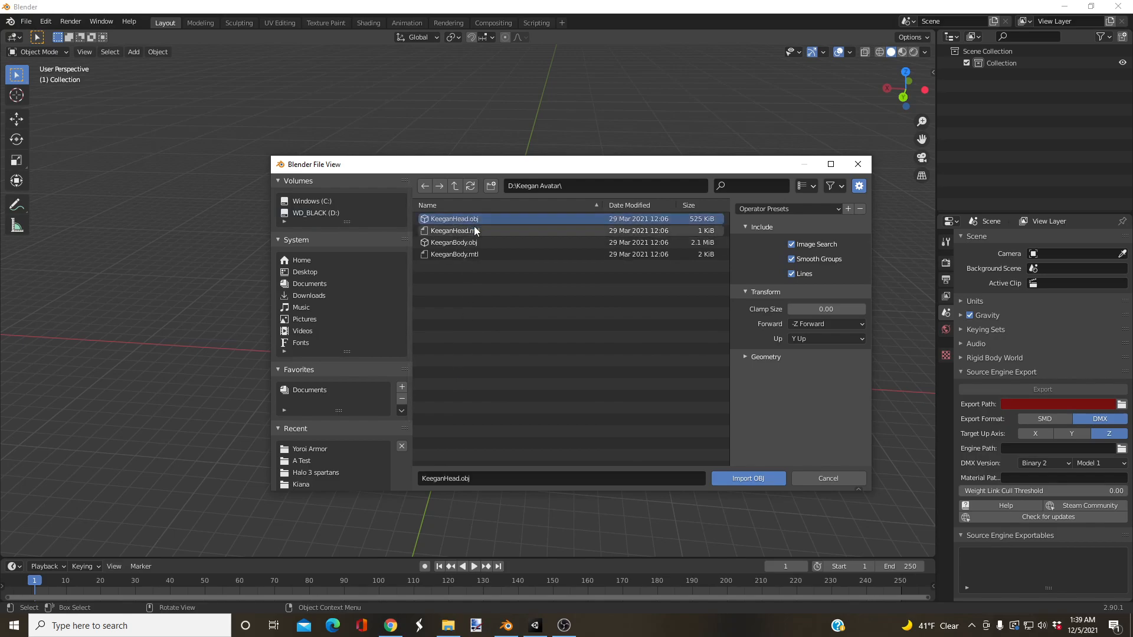
pyautogui.click(731, 478)
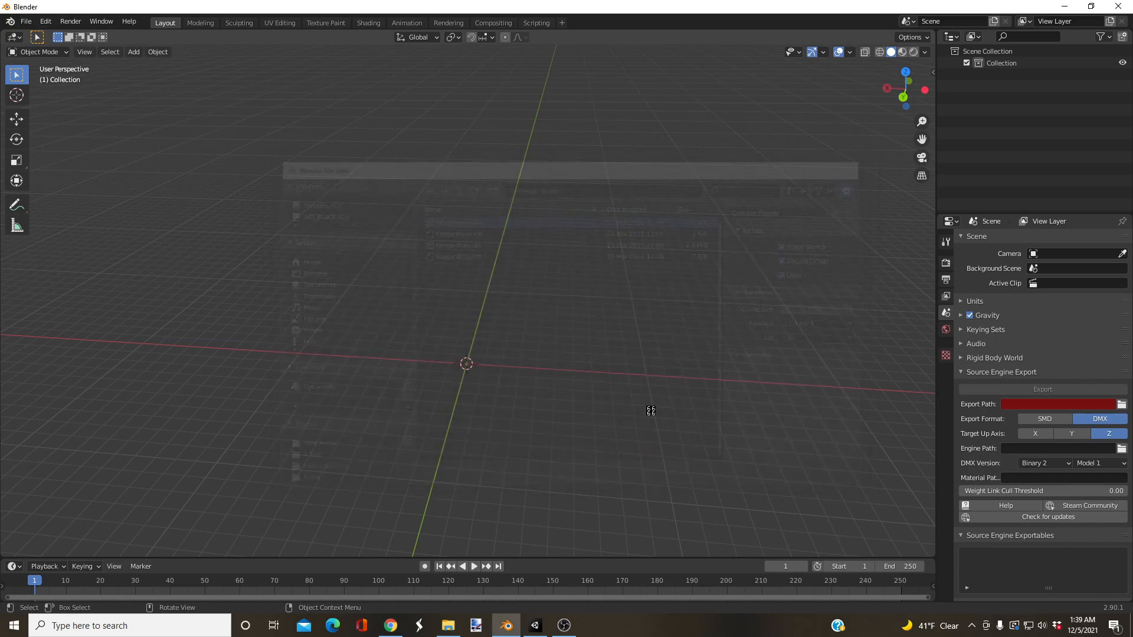
# Step: Import KeeganBody.obj as a Wavefront OBJ from the Keegan Avatar folder
pyautogui.moveTo(557, 343); pyautogui.dragTo(632, 366, button='middle')
pyautogui.moveTo(632, 367); pyautogui.dragTo(624, 365, button='middle')
pyautogui.keyDown('shift'); pyautogui.moveTo(627, 265); pyautogui.dragTo(602, 327, button='middle'); pyautogui.keyUp('shift')
pyautogui.click(28, 21)
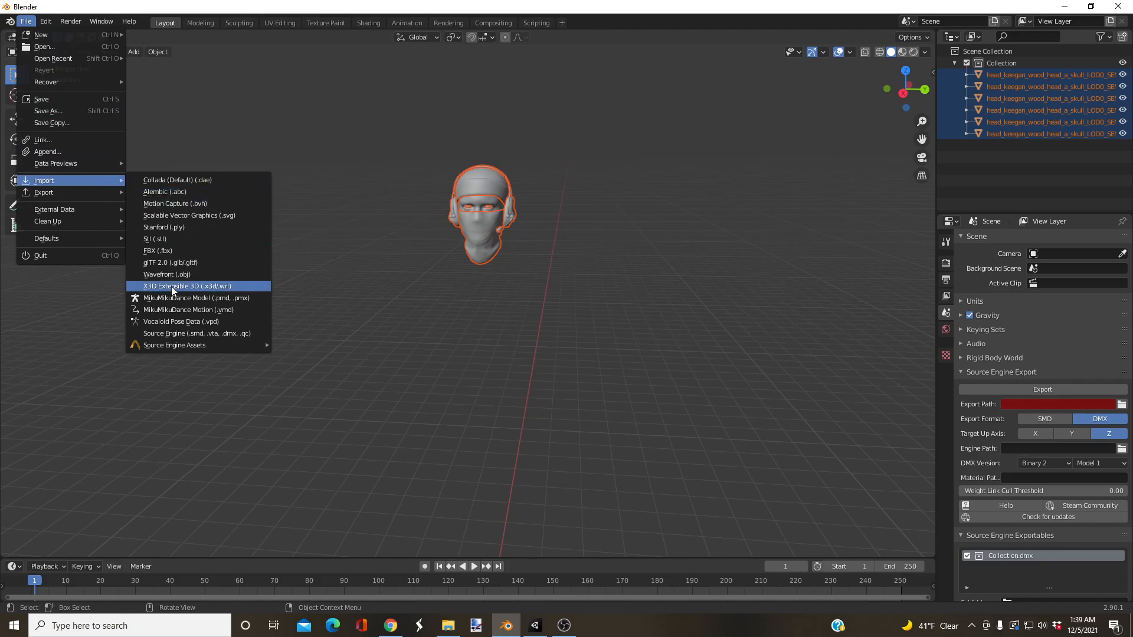
pyautogui.click(168, 276)
pyautogui.click(454, 242)
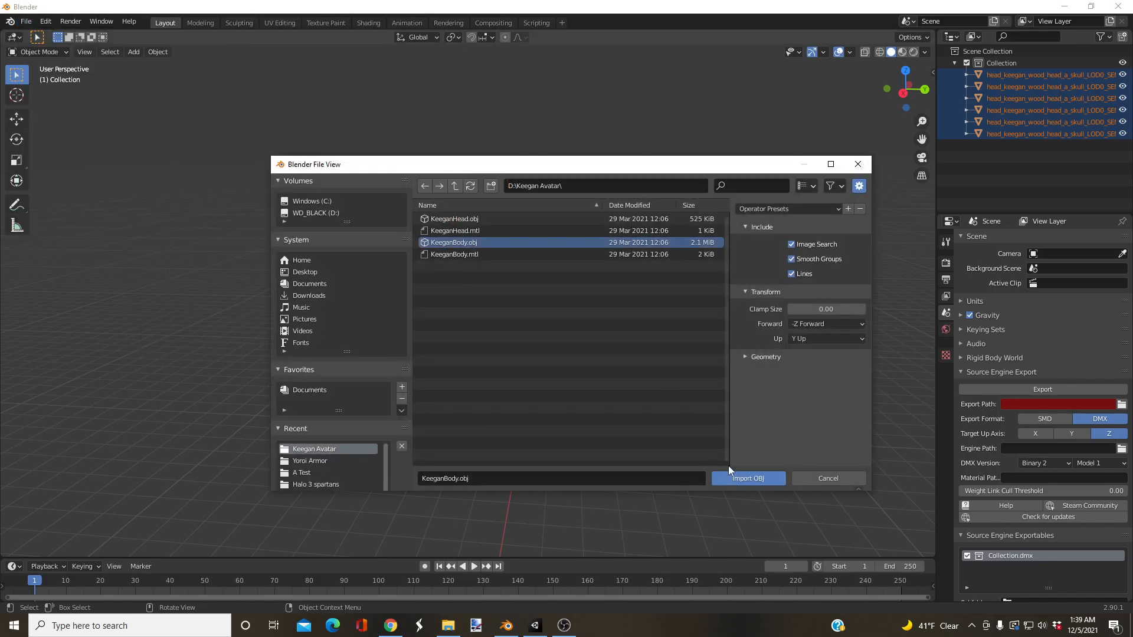
pyautogui.click(743, 478)
# Step: Try moving the cap mesh on the head sideways with the Move tool, and undo the move
pyautogui.scroll(-3, 552, 370)
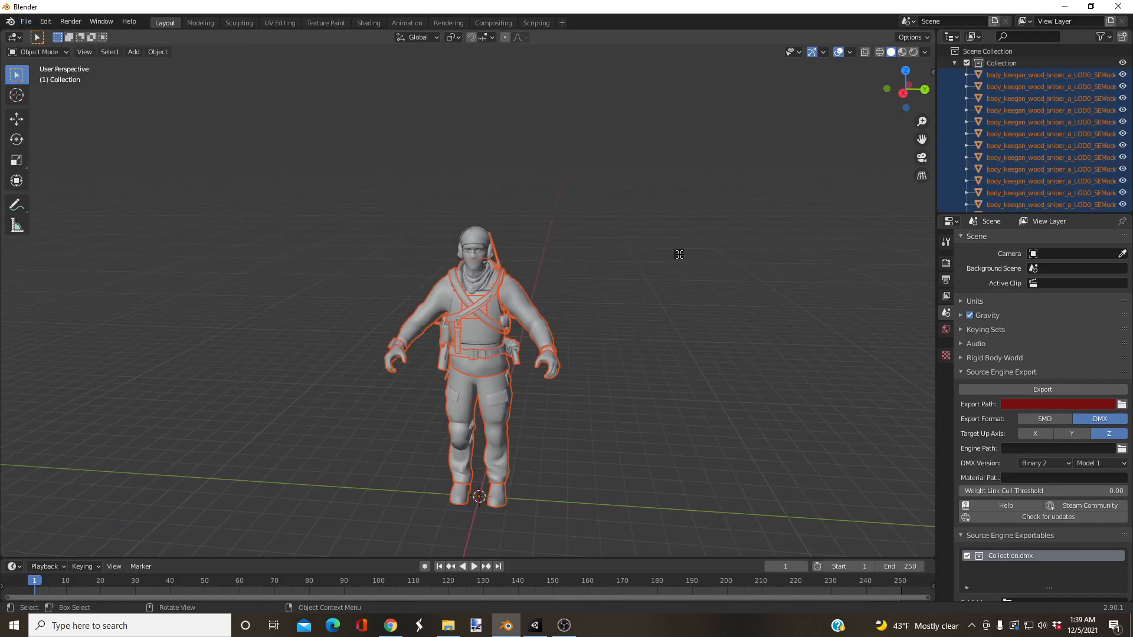
pyautogui.scroll(4, 678, 254)
pyautogui.click(666, 246)
pyautogui.click(500, 155)
pyautogui.scroll(-5, 522, 396)
pyautogui.moveTo(523, 399); pyautogui.dragTo(528, 394, button='middle')
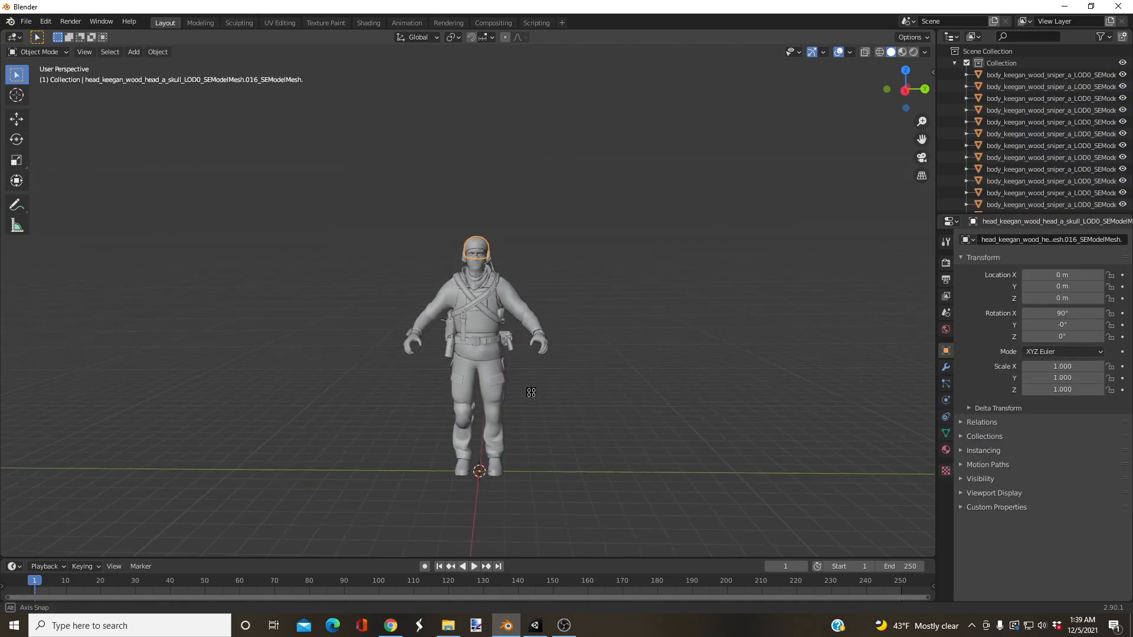
pyautogui.scroll(3, 528, 394)
pyautogui.click(20, 123)
pyautogui.moveTo(383, 183); pyautogui.dragTo(367, 218, button='middle')
pyautogui.scroll(-3, 402, 247)
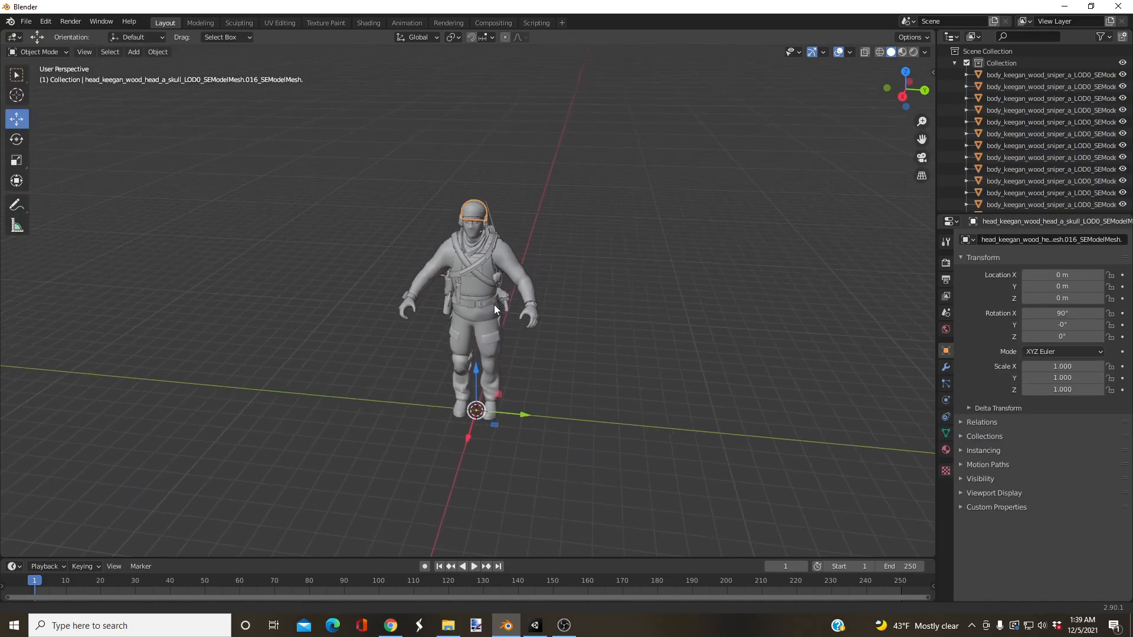
pyautogui.scroll(2, 496, 313)
pyautogui.moveTo(517, 448); pyautogui.dragTo(415, 434)
pyautogui.hotkey('ctrl', 'z')
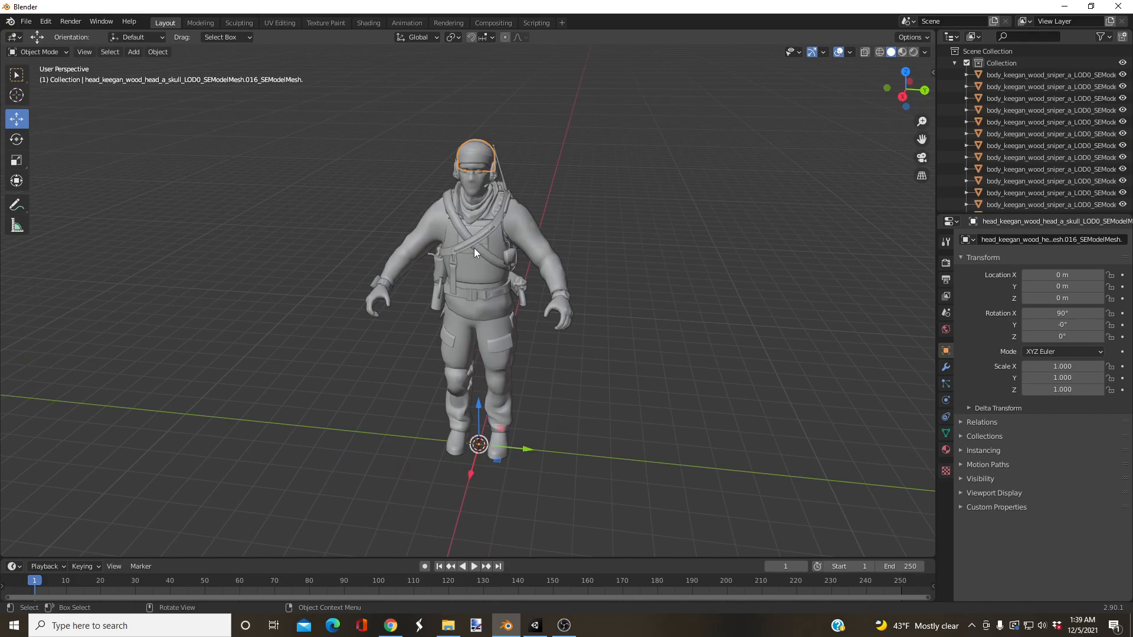
# Step: Examine the torso and hand meshes up close to see how the body is divided into separate objects
pyautogui.click(473, 244)
pyautogui.moveTo(419, 334); pyautogui.dragTo(454, 336, button='middle')
pyautogui.scroll(2, 455, 337)
pyautogui.scroll(3, 455, 337)
pyautogui.scroll(2, 323, 314)
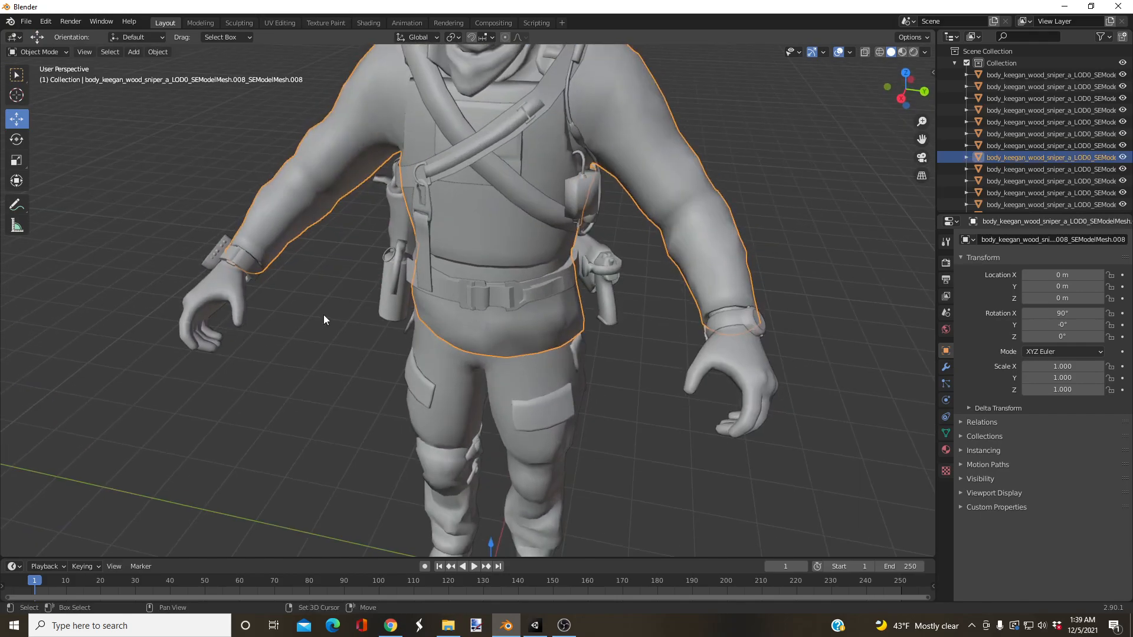
pyautogui.moveTo(323, 314); pyautogui.dragTo(395, 335, button='middle')
pyautogui.click(233, 317)
pyautogui.scroll(-6, 412, 282)
pyautogui.click(370, 293)
pyautogui.scroll(5, 350, 310)
pyautogui.click(350, 310)
pyautogui.scroll(-3, 354, 319)
pyautogui.moveTo(398, 349); pyautogui.dragTo(366, 348, button='middle')
pyautogui.scroll(3, 372, 354)
pyautogui.scroll(2, 402, 372)
pyautogui.scroll(-6, 360, 283)
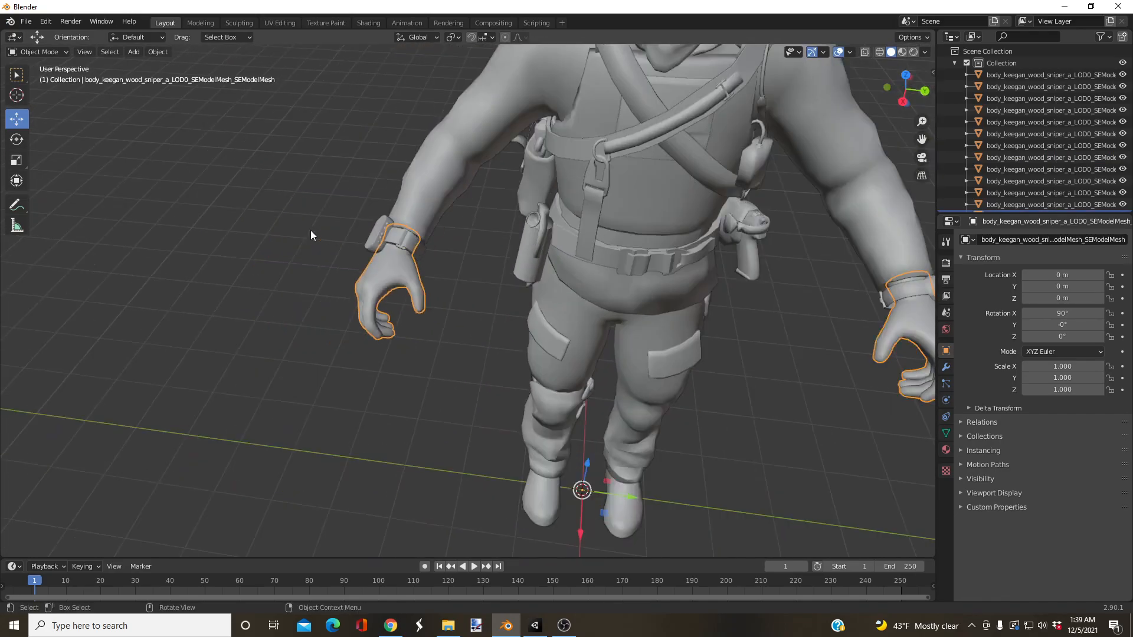
# Step: Select the hands mesh and switch it to Edit Mode
pyautogui.click(439, 252)
pyautogui.click(417, 301)
pyautogui.scroll(4, 417, 301)
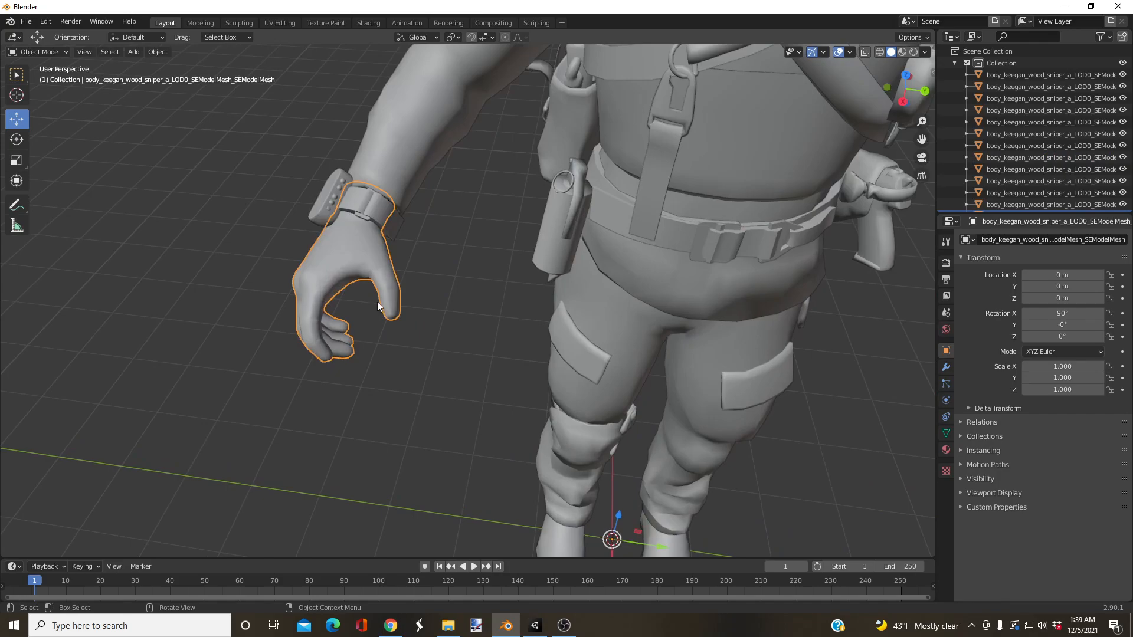
pyautogui.scroll(1, 365, 267)
pyautogui.click(38, 53)
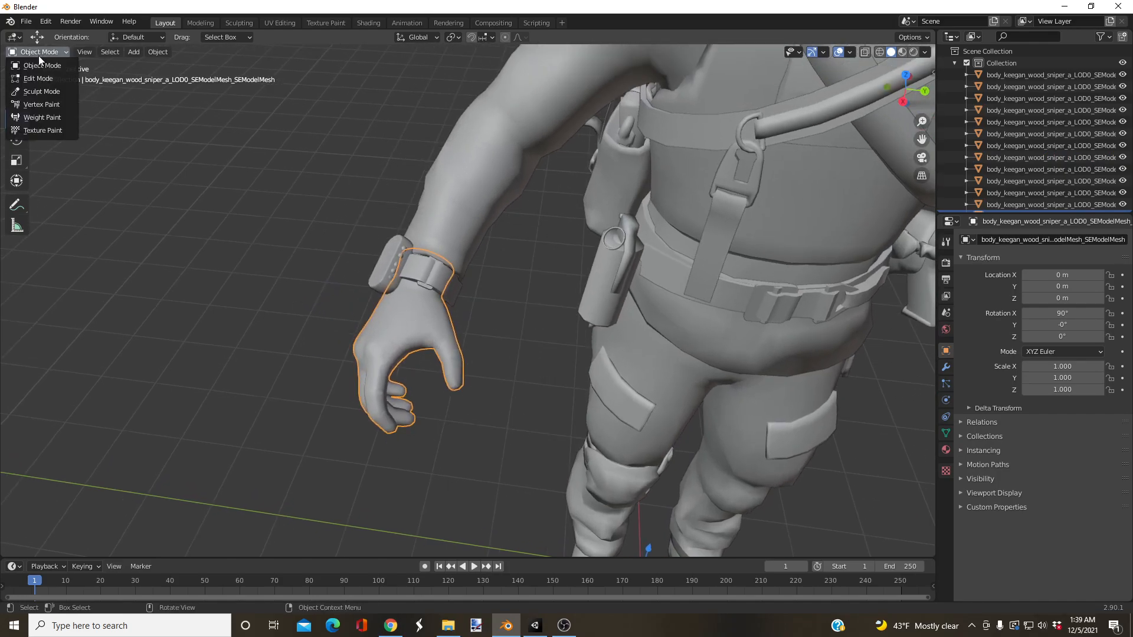
pyautogui.click(37, 52)
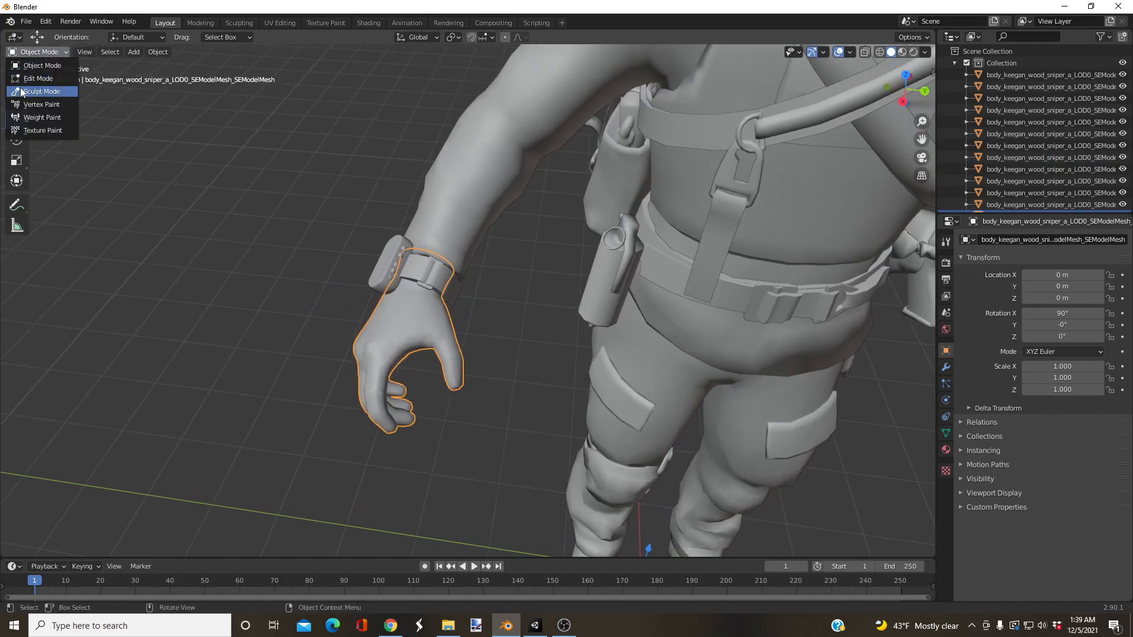
pyautogui.click(36, 71)
# Step: Box-select the finger vertices of the character's right hand and inspect the selection from another angle
pyautogui.scroll(2, 411, 345)
pyautogui.scroll(2, 412, 345)
pyautogui.moveTo(412, 345); pyautogui.dragTo(392, 330, button='middle')
pyautogui.moveTo(382, 243); pyautogui.dragTo(195, 405)
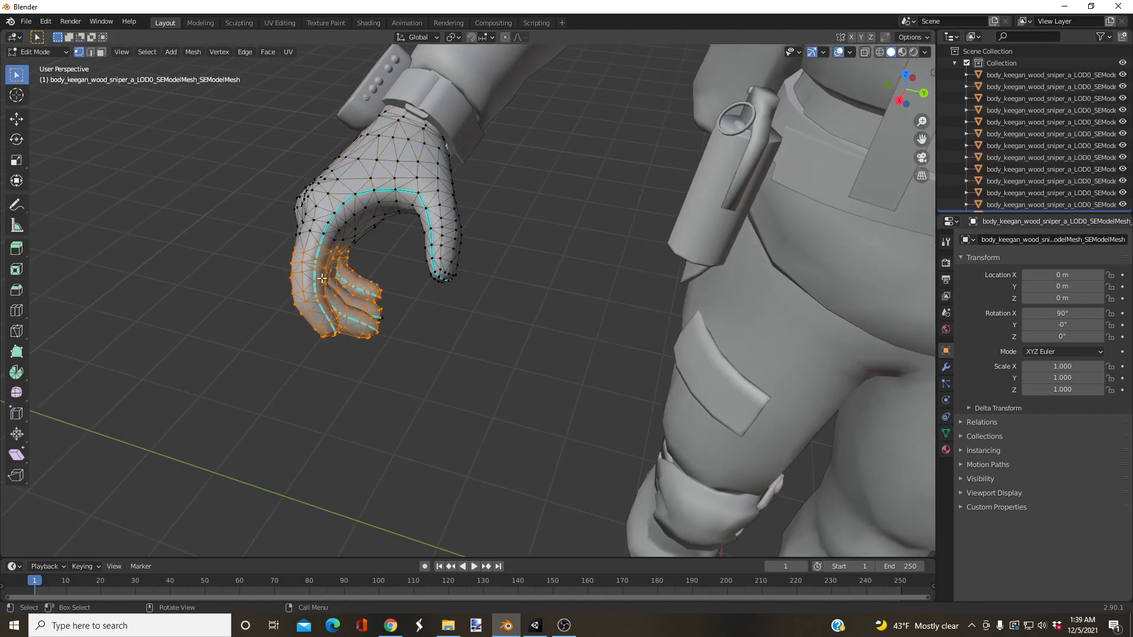
pyautogui.moveTo(275, 319); pyautogui.dragTo(369, 278, button='middle')
pyautogui.keyDown('shift'); pyautogui.moveTo(243, 293); pyautogui.dragTo(298, 343, button='middle'); pyautogui.keyUp('shift')
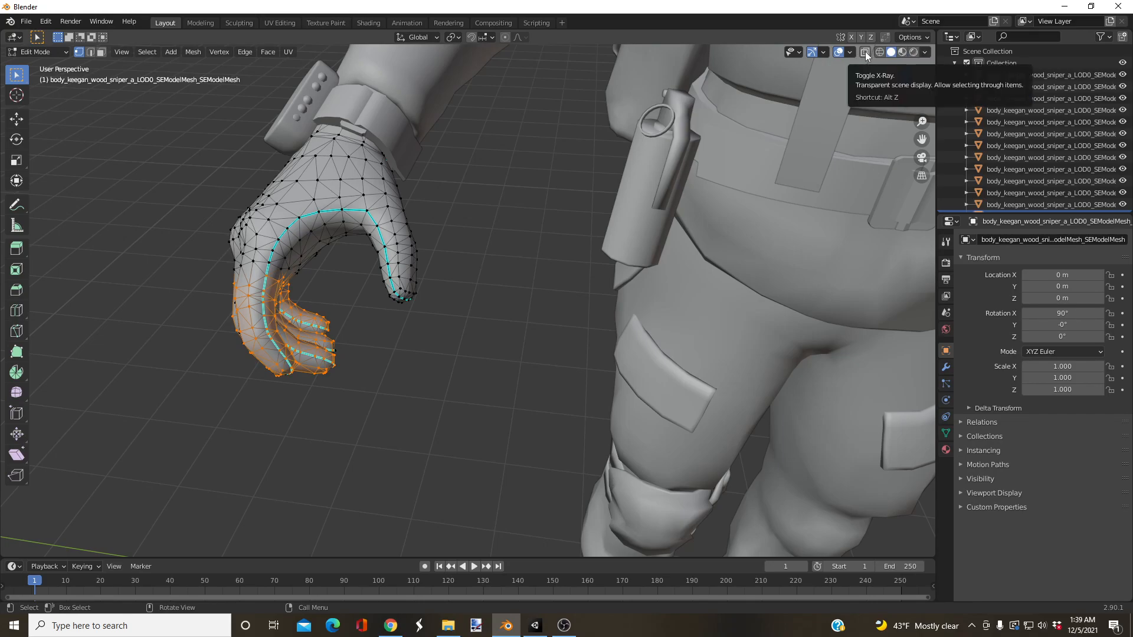
# Step: Turn on X-ray and box-select the right hand's finger vertices through the mesh
pyautogui.click(865, 52)
pyautogui.keyDown('shift'); pyautogui.moveTo(343, 307); pyautogui.dragTo(420, 292, button='middle'); pyautogui.keyUp('shift')
pyautogui.moveTo(458, 240); pyautogui.dragTo(302, 408)
pyautogui.moveTo(408, 283); pyautogui.dragTo(463, 221, button='middle')
# Step: Try rotating and moving the selected finger vertices, and clear the selection
pyautogui.press('r')
pyautogui.click(147, 163)
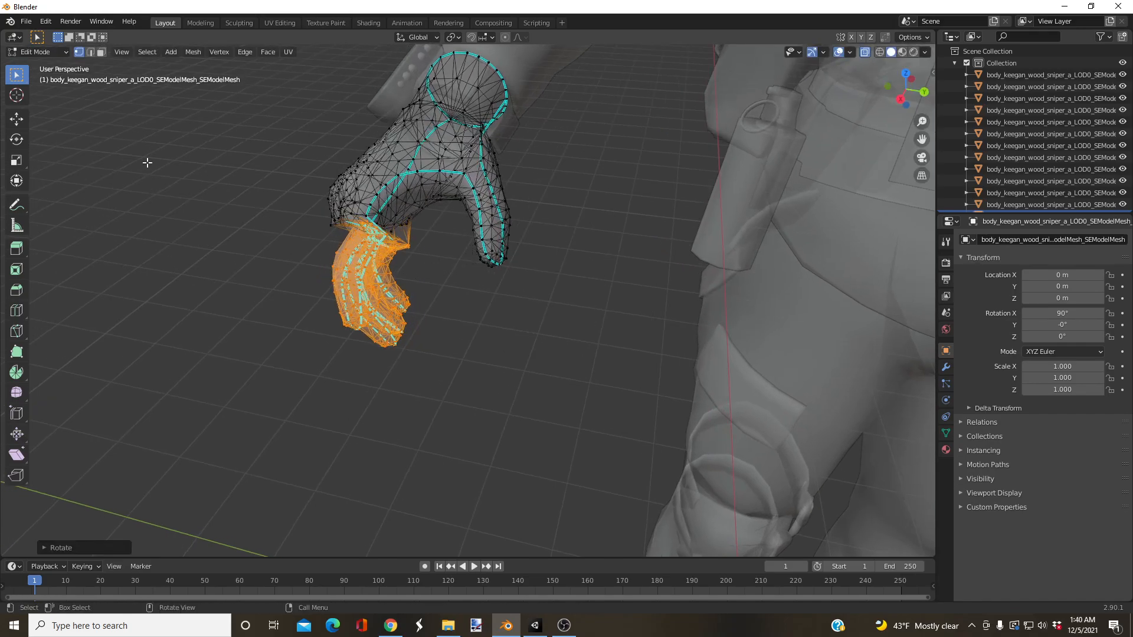
pyautogui.click(17, 121)
pyautogui.moveTo(376, 283); pyautogui.dragTo(349, 288)
pyautogui.moveTo(384, 292); pyautogui.dragTo(462, 351, button='middle')
pyautogui.click(463, 351)
# Step: Return the hands mesh to Object Mode
pyautogui.scroll(-4, 458, 361)
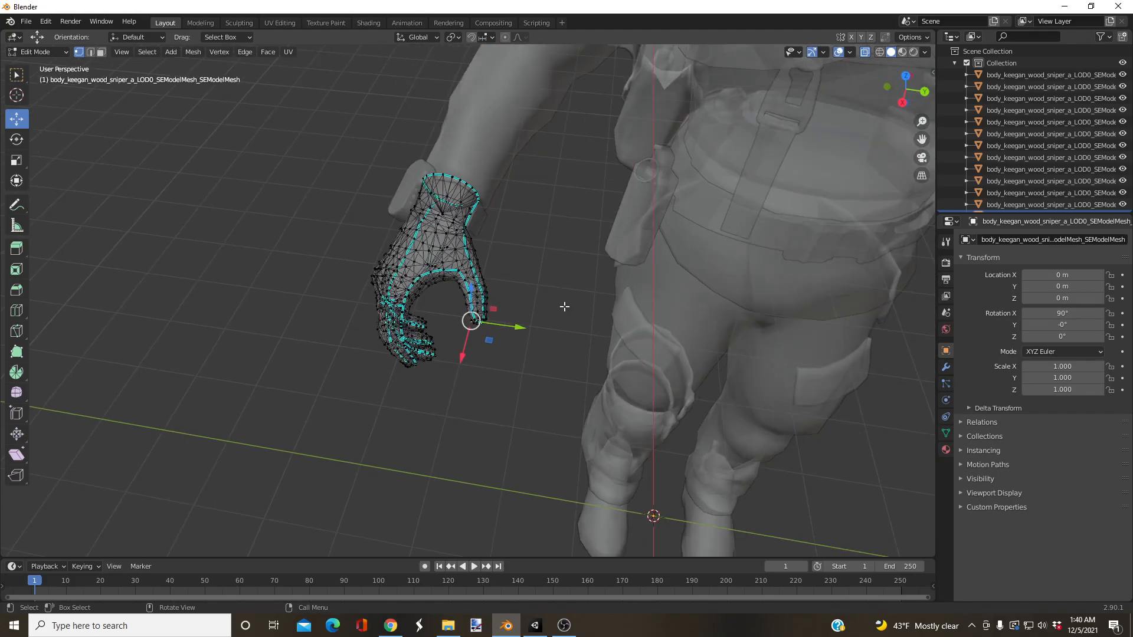
pyautogui.scroll(3, 531, 309)
pyautogui.click(37, 52)
pyautogui.click(36, 64)
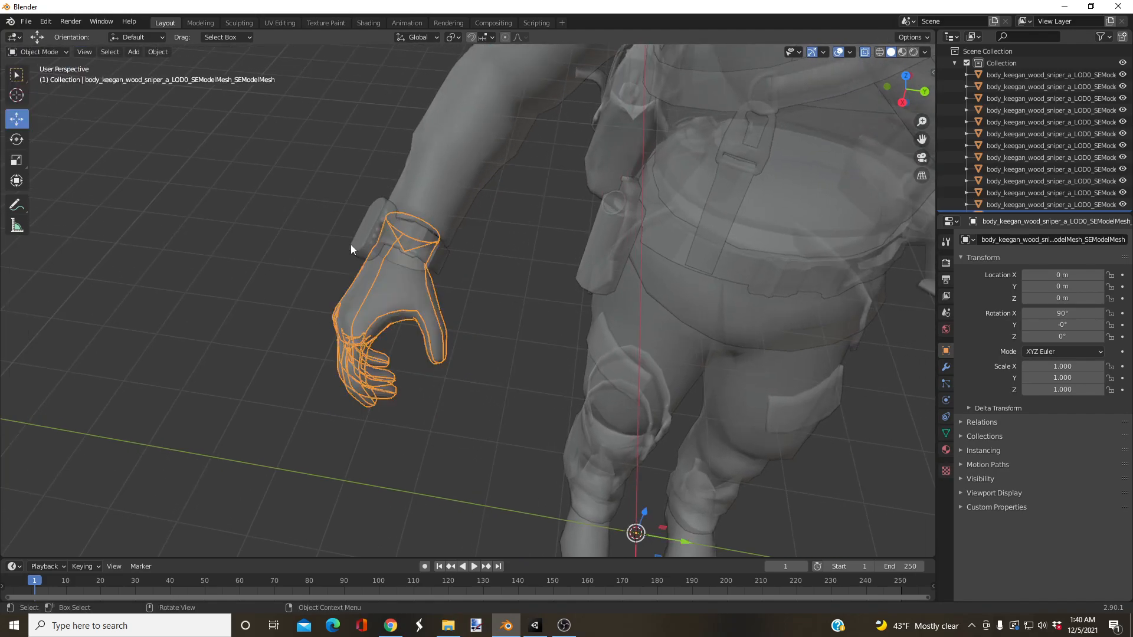
# Step: Turn off X-ray in the viewport and check the whole character in solid shading
pyautogui.scroll(-6, 468, 331)
pyautogui.keyDown('shift'); pyautogui.moveTo(531, 269); pyautogui.dragTo(419, 255, button='middle'); pyautogui.keyUp('shift')
pyautogui.moveTo(439, 298); pyautogui.dragTo(458, 279, button='middle')
pyautogui.scroll(1, 458, 278)
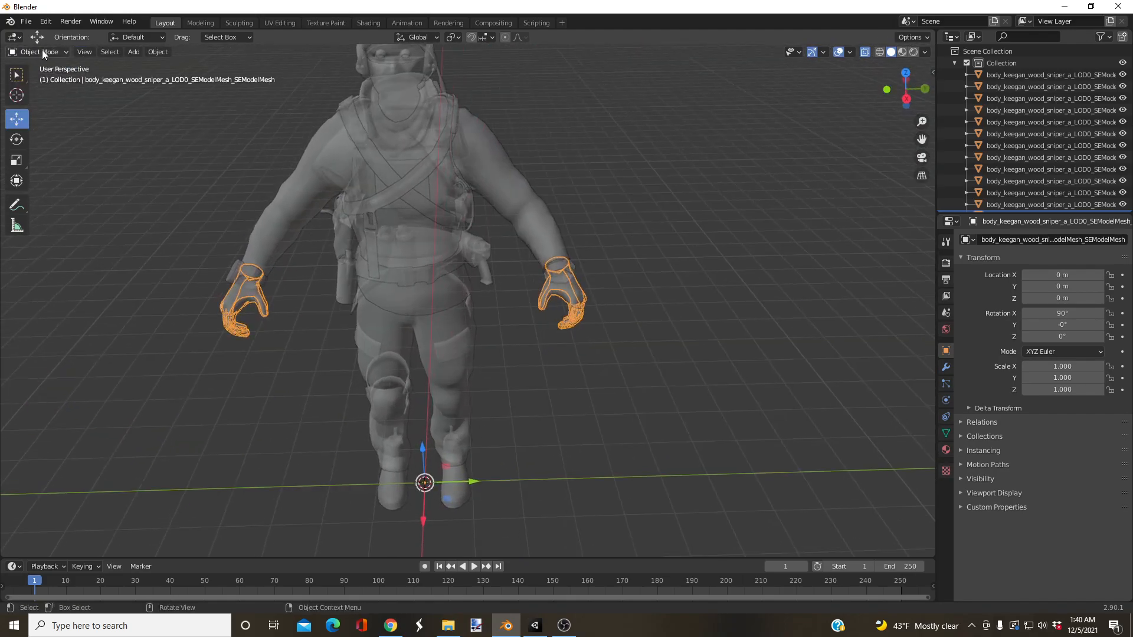
pyautogui.click(927, 58)
pyautogui.keyDown('shift'); pyautogui.moveTo(552, 159); pyautogui.dragTo(586, 266, button='middle'); pyautogui.keyUp('shift')
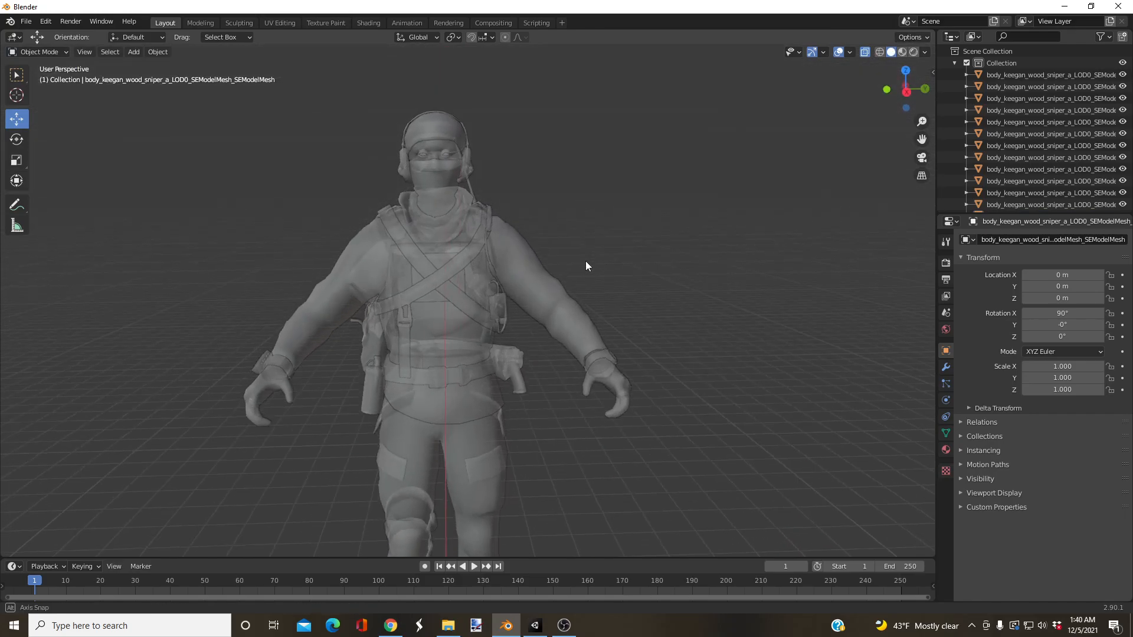
pyautogui.click(865, 52)
pyautogui.scroll(-3, 717, 257)
pyautogui.scroll(5, 717, 257)
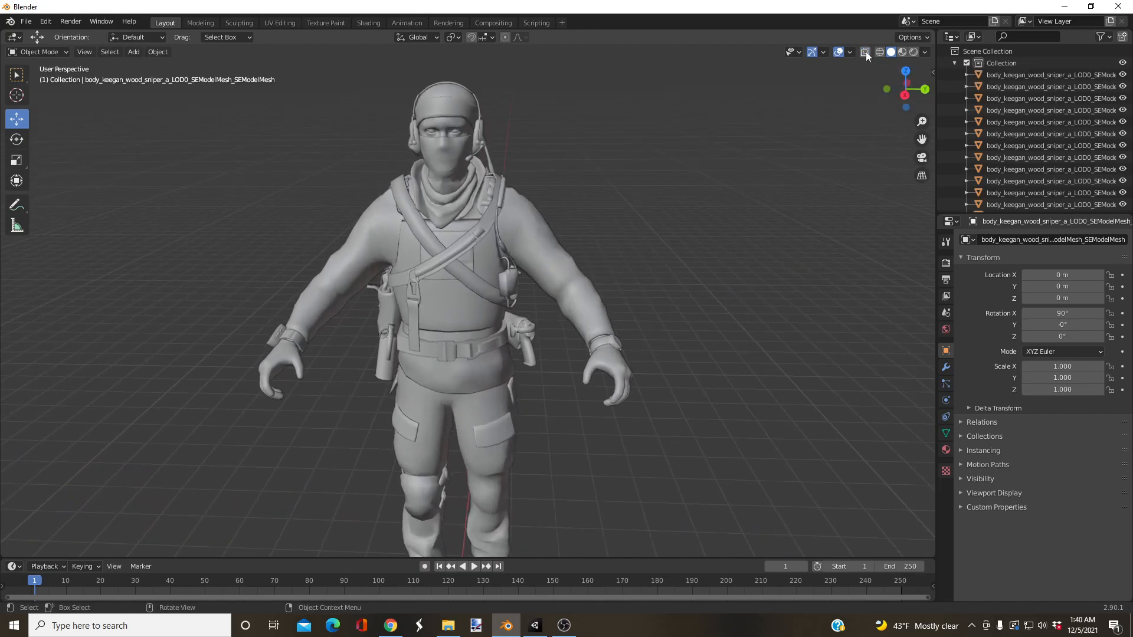
pyautogui.scroll(-2, 678, 270)
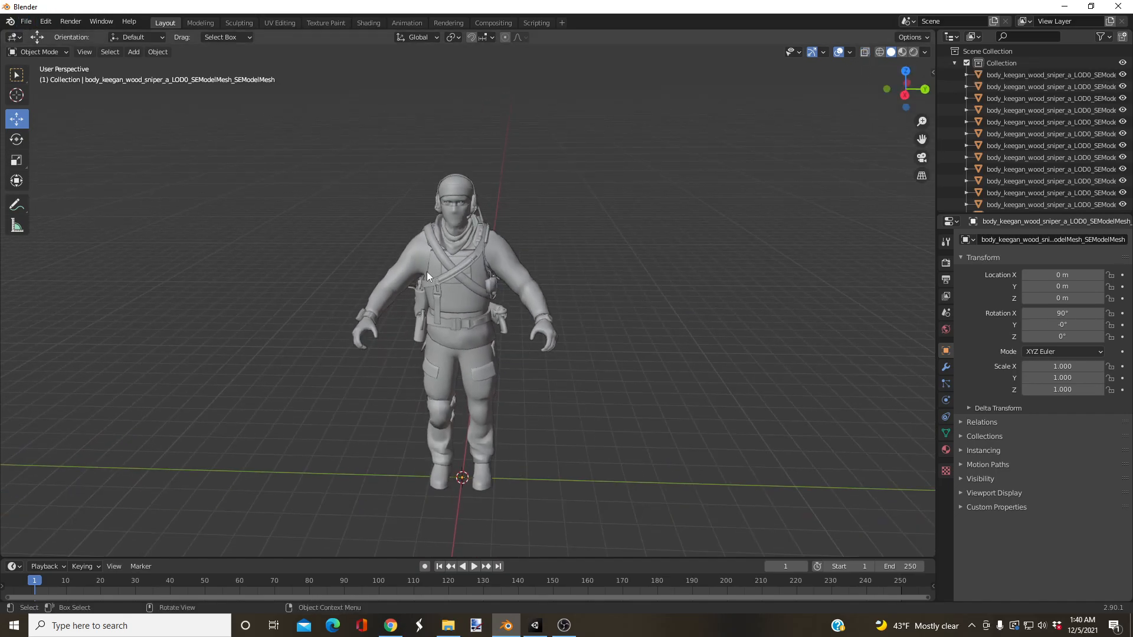
# Step: Start an FBX export of the character and choose the Keegan Avatar folder on drive D: as its destination
pyautogui.click(26, 21)
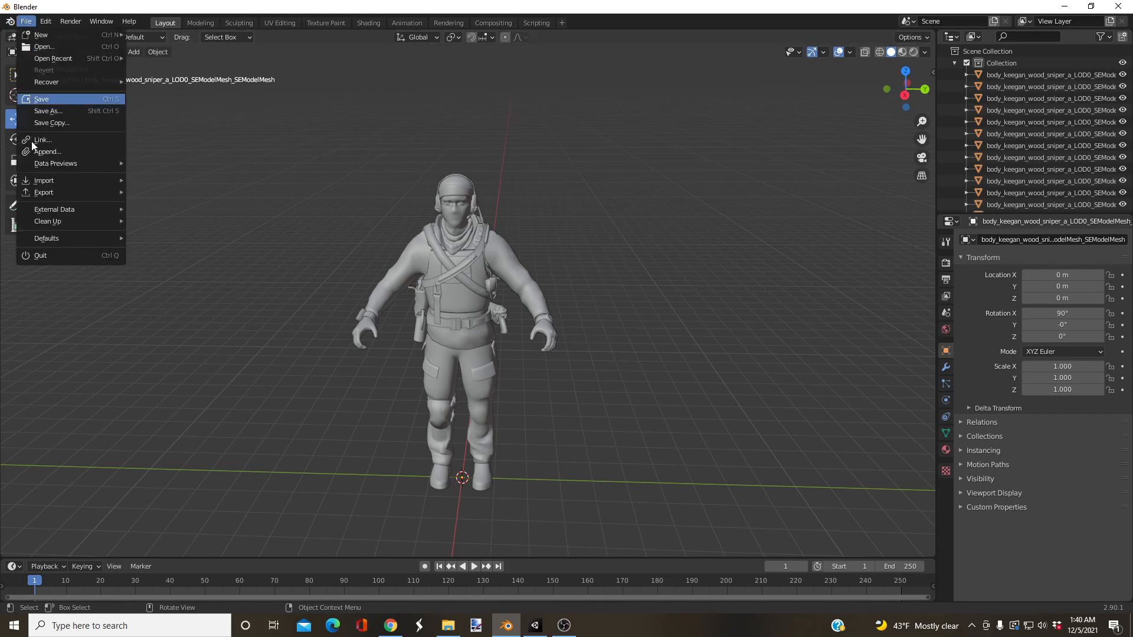
pyautogui.moveTo(58, 191)
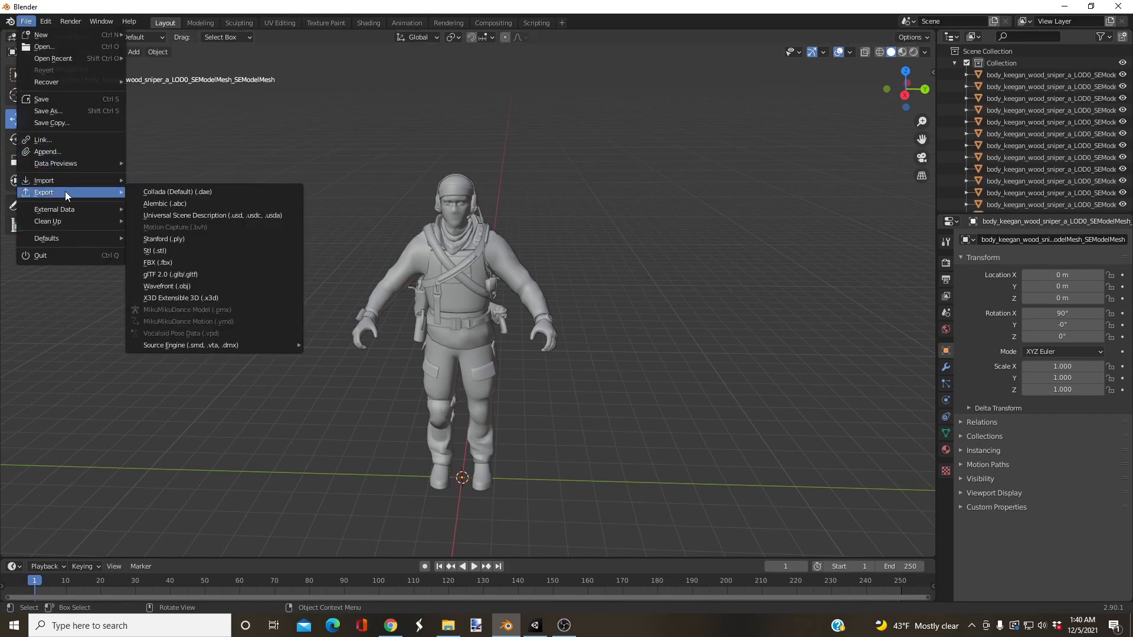
pyautogui.click(162, 263)
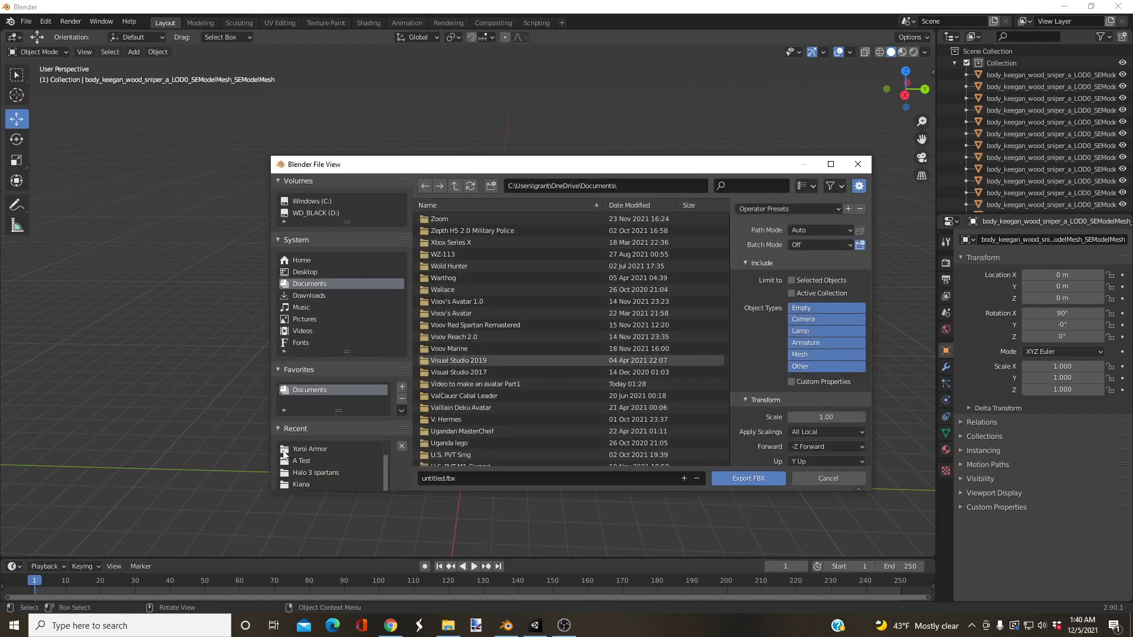
pyautogui.click(313, 209)
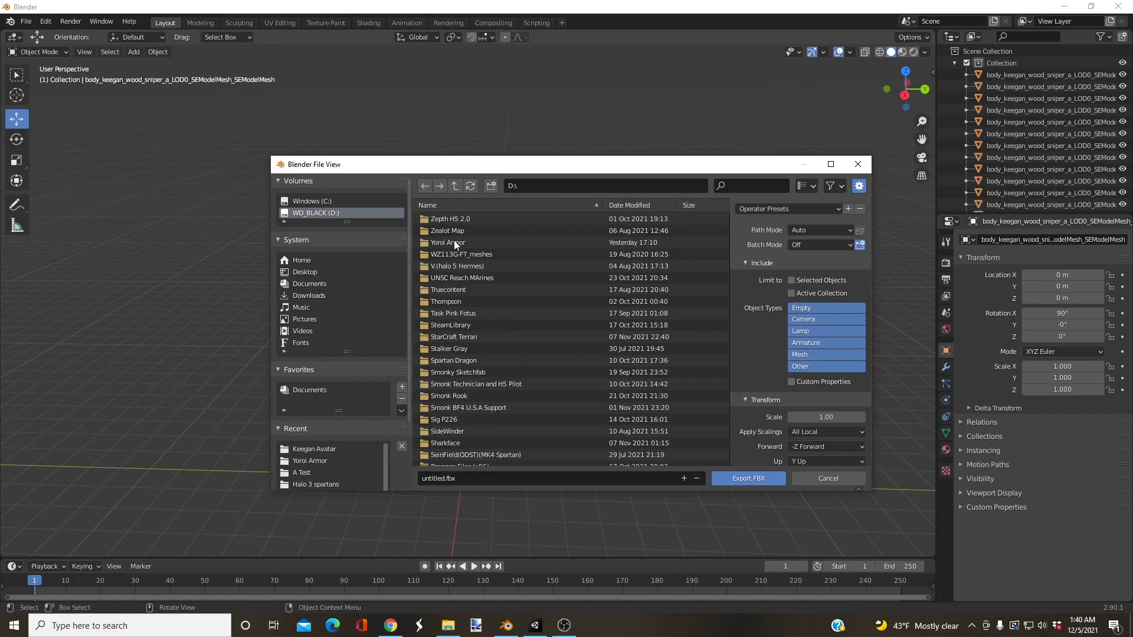
pyautogui.scroll(-10, 515, 322)
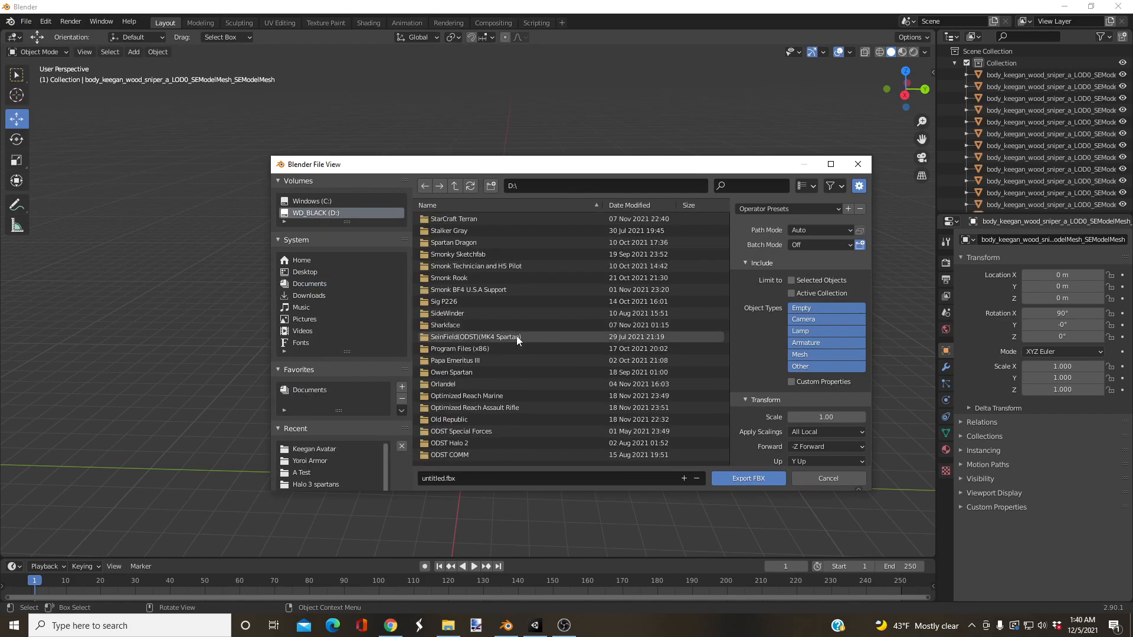
pyautogui.scroll(-5, 510, 349)
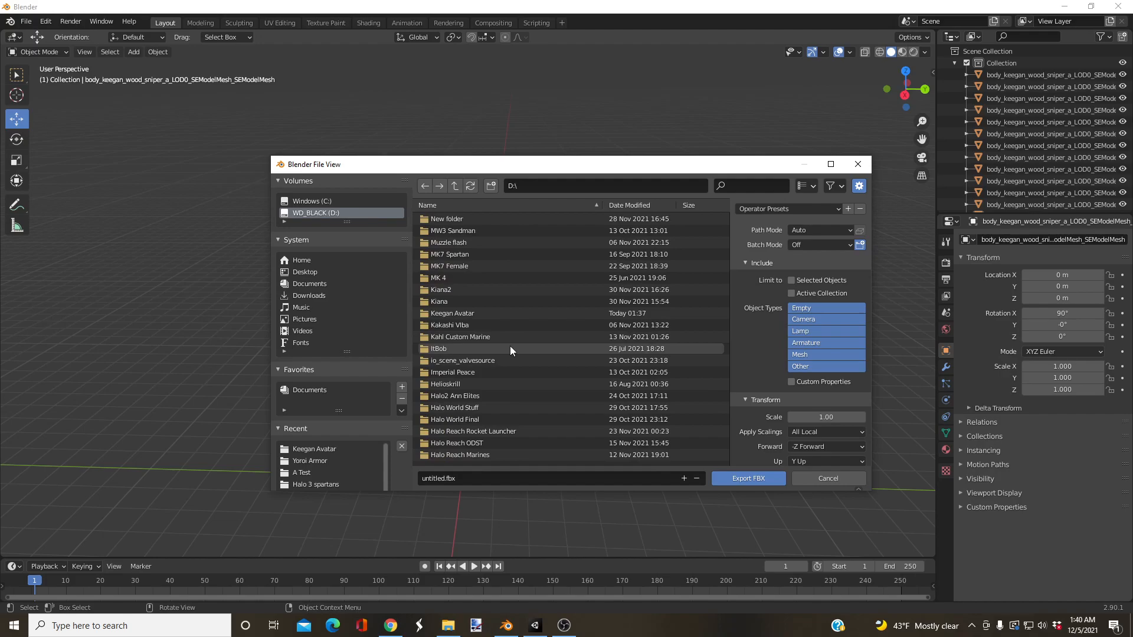
pyautogui.click(456, 315)
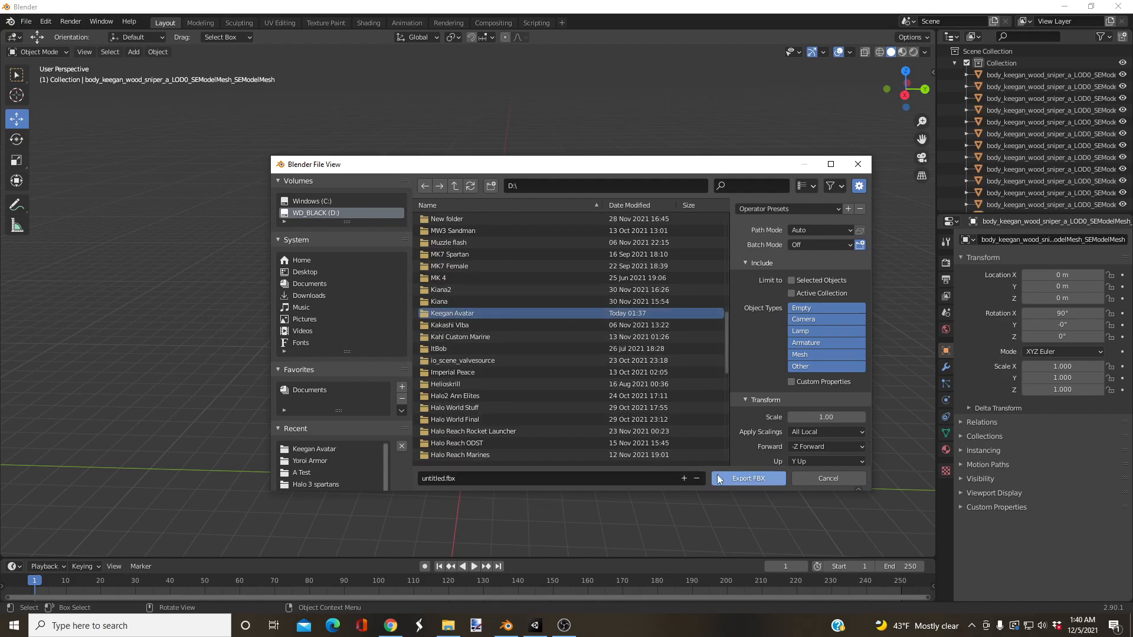
pyautogui.click(738, 481)
# Step: Name the export file Keegan Ready for Rig and export it as FBX
pyautogui.click(498, 476)
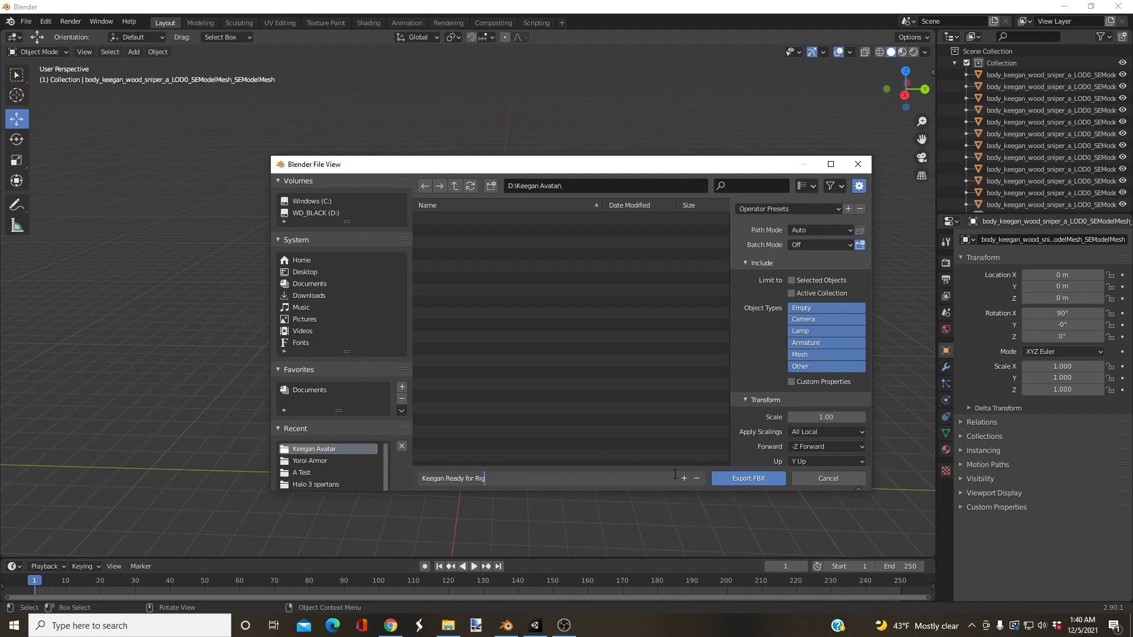
pyautogui.click(768, 484)
pyautogui.click(753, 481)
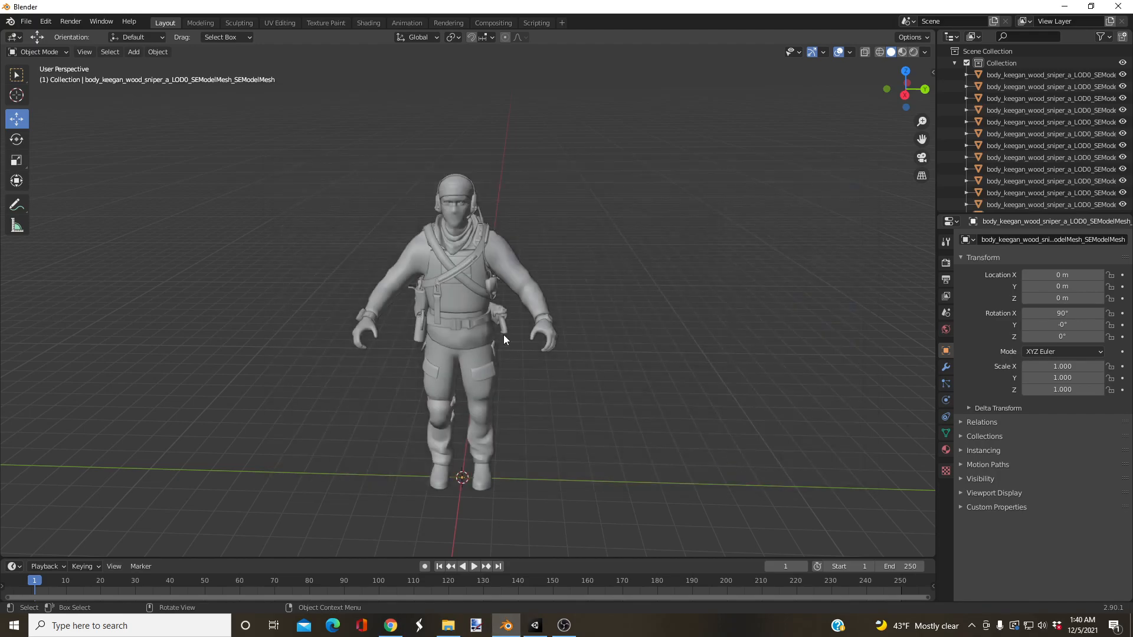
# Step: Switch to Chrome and open the Mixamo website in a new tab
pyautogui.click(390, 627)
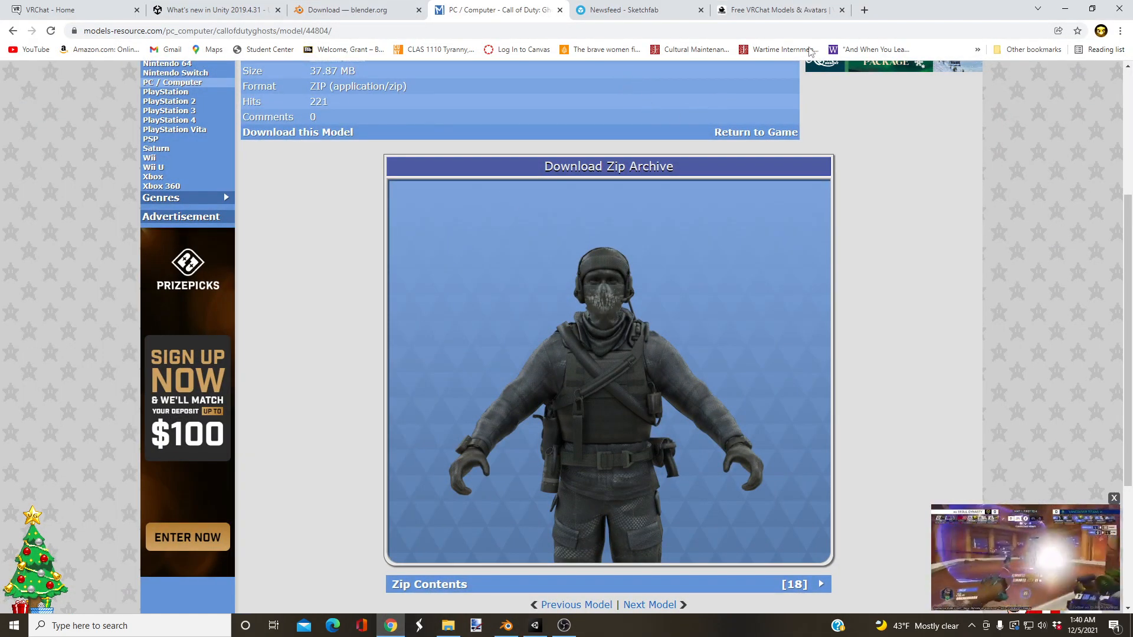
pyautogui.click(865, 10)
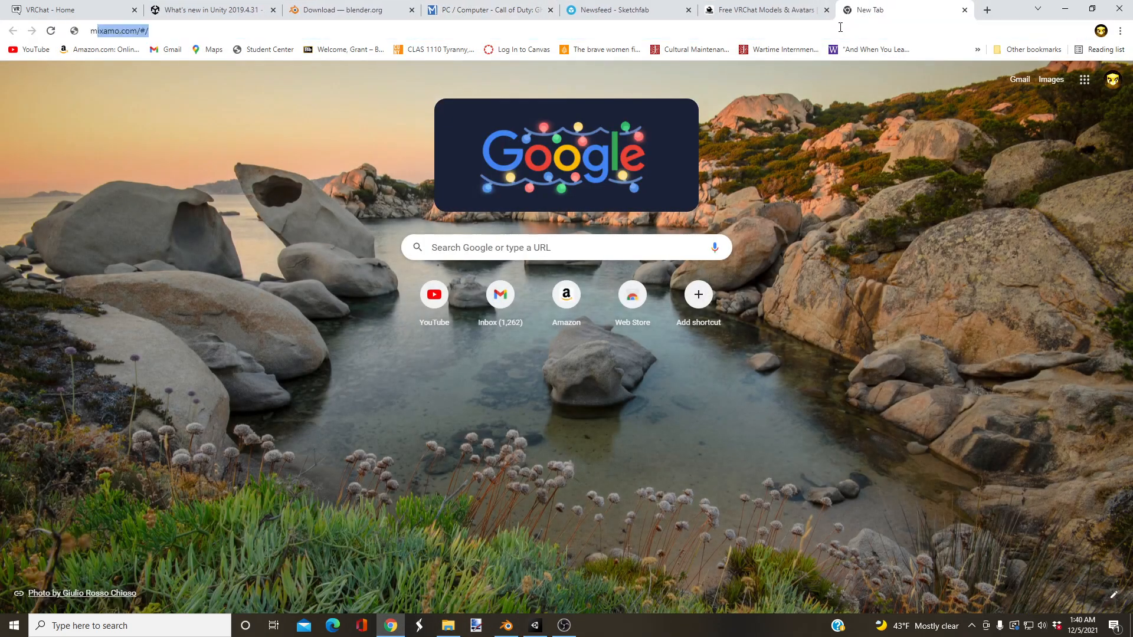
pyautogui.write('mixa')
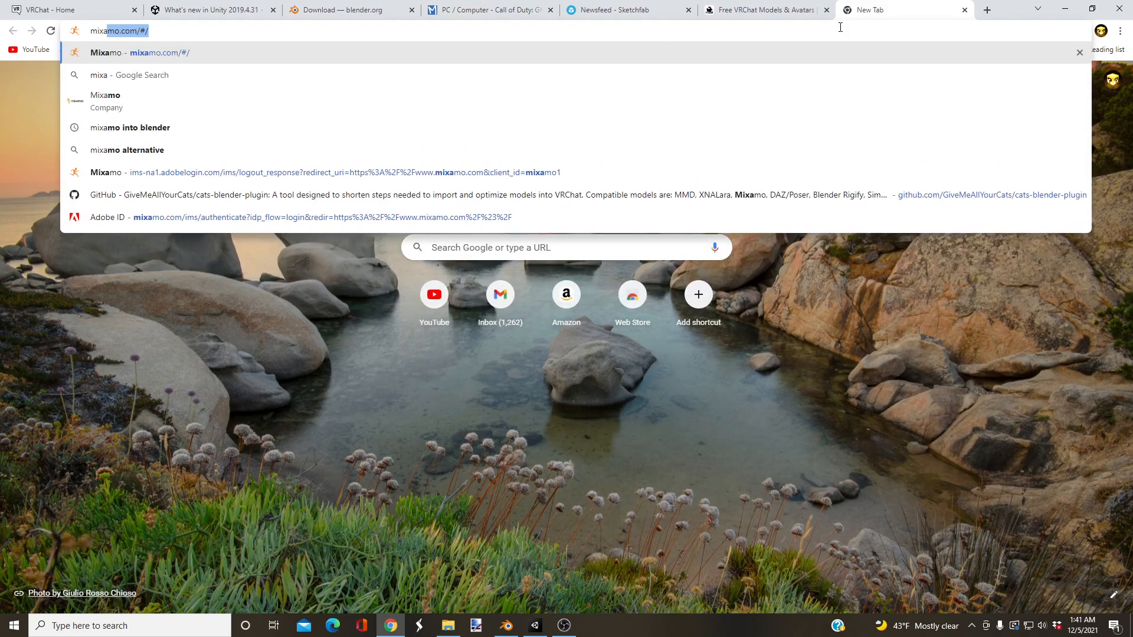
pyautogui.press('Return')
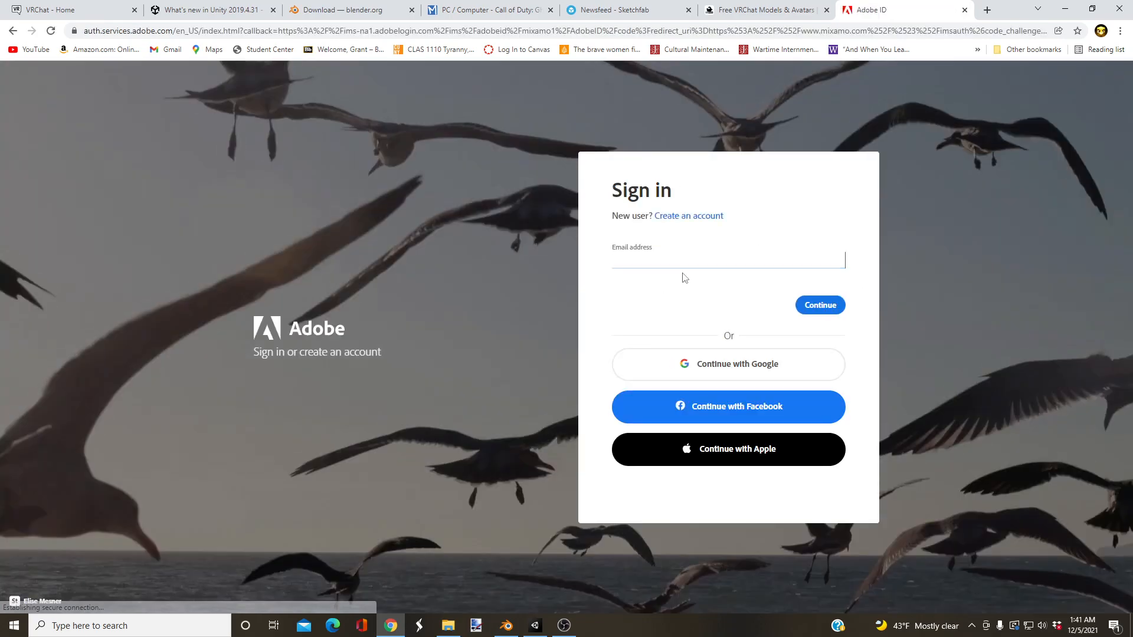
# Step: Fill in the account's e-mail address on the Adobe sign-in page and continue to the password entry
pyautogui.click(680, 265)
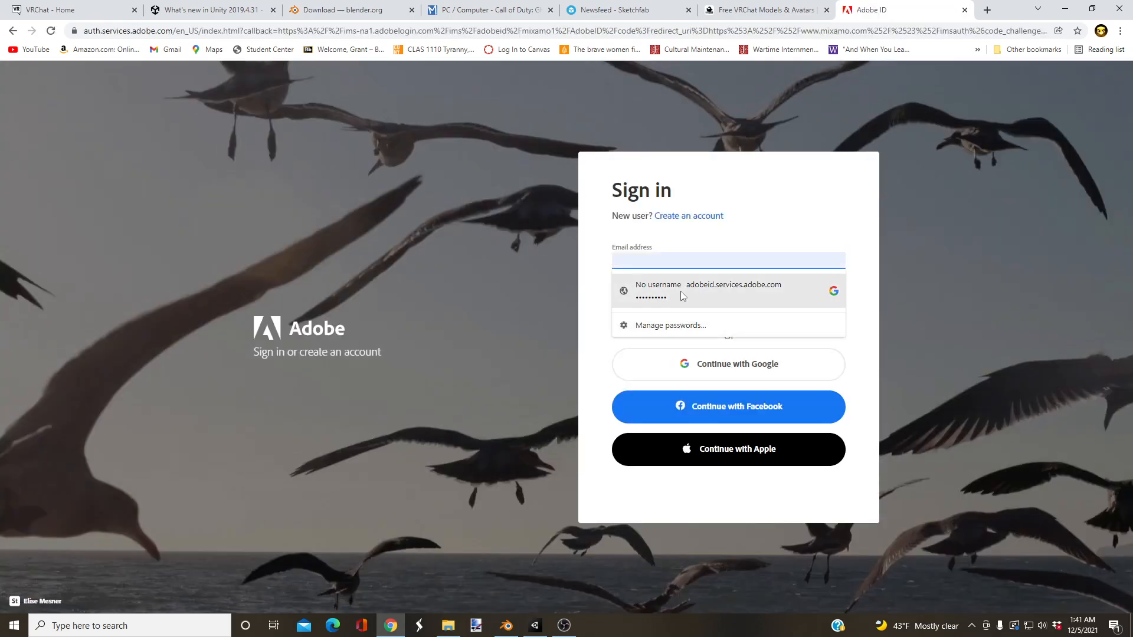
pyautogui.click(681, 289)
pyautogui.click(663, 305)
pyautogui.click(805, 312)
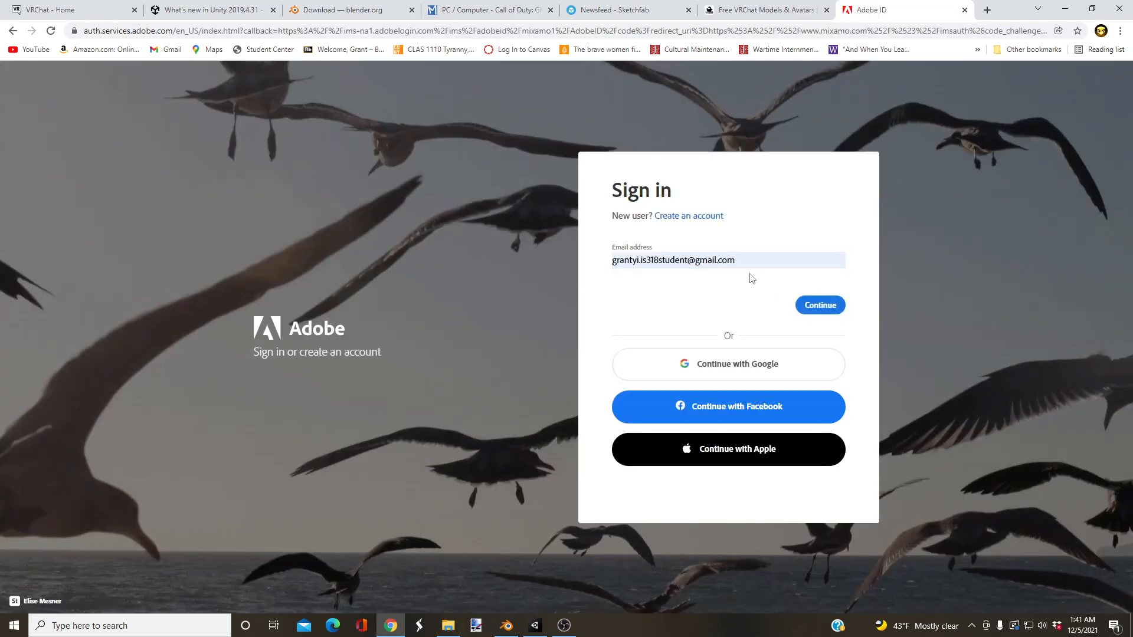
# Step: Enter the Adobe account password and finish signing in to Mixamo
pyautogui.write('•••')
pyautogui.press('BackSpace')
pyautogui.press('BackSpace')
pyautogui.press('BackSpace')
pyautogui.write('••')
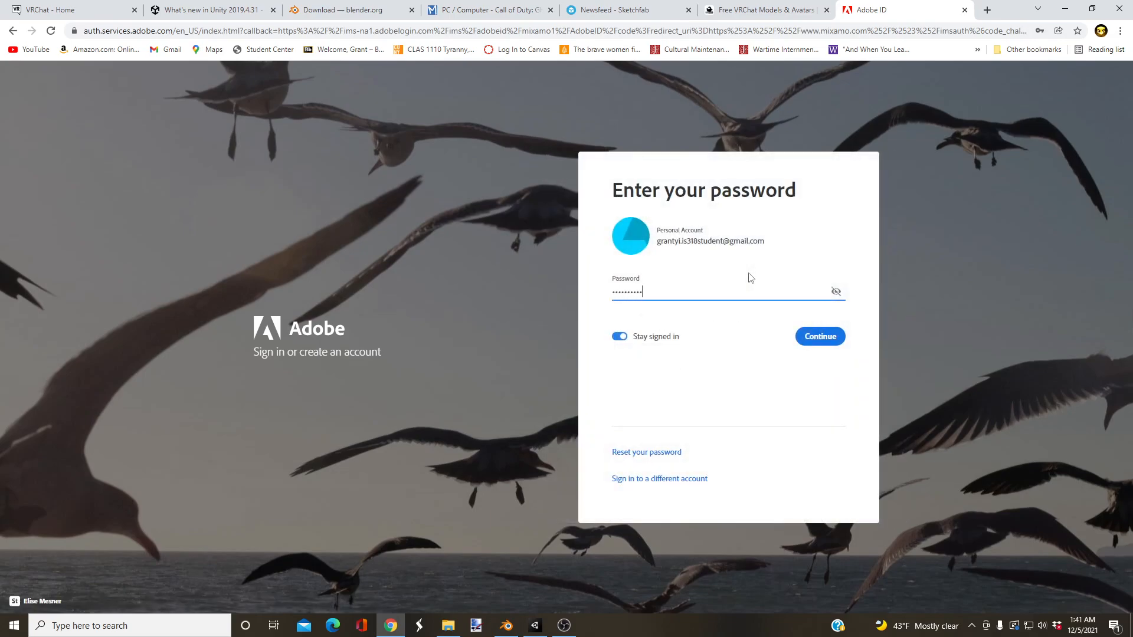
pyautogui.press('Return')
pyautogui.press('BackSpace')
pyautogui.press('BackSpace')
pyautogui.press('Return')
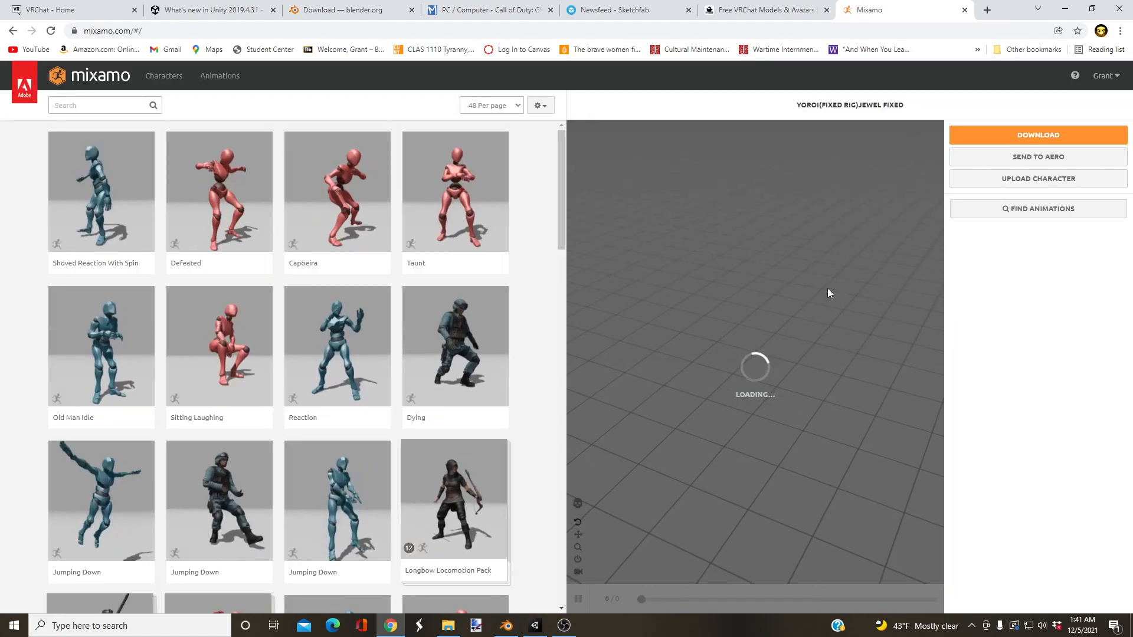
# Step: Upload the Keegan Ready for Rig file from the Keegan Avatar folder to Mixamo as a new character
pyautogui.click(981, 180)
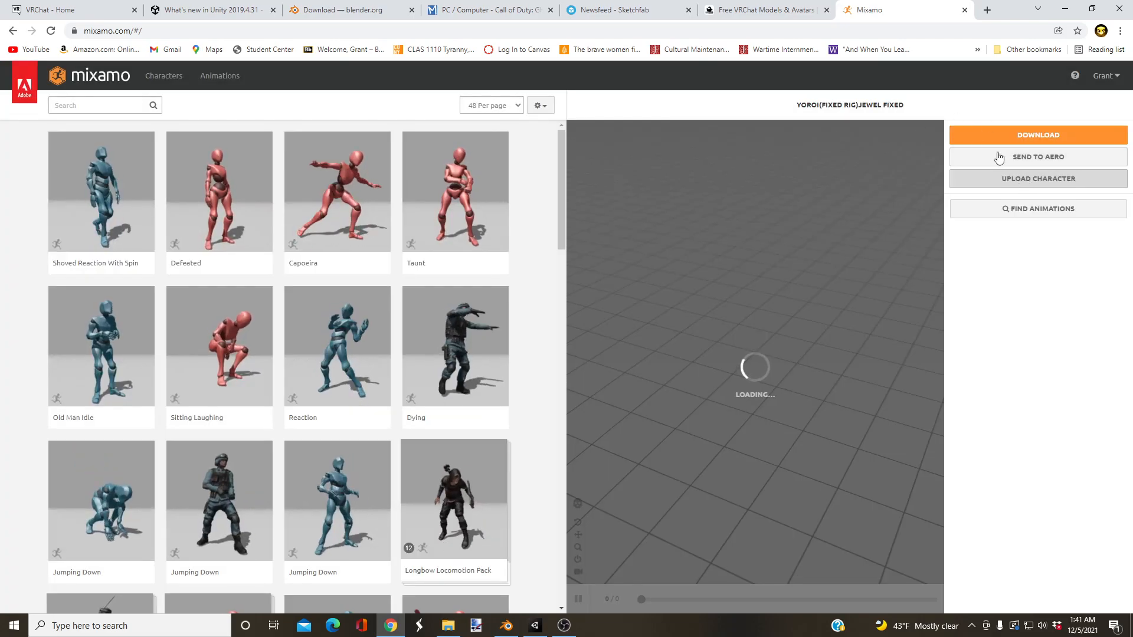
pyautogui.click(1028, 179)
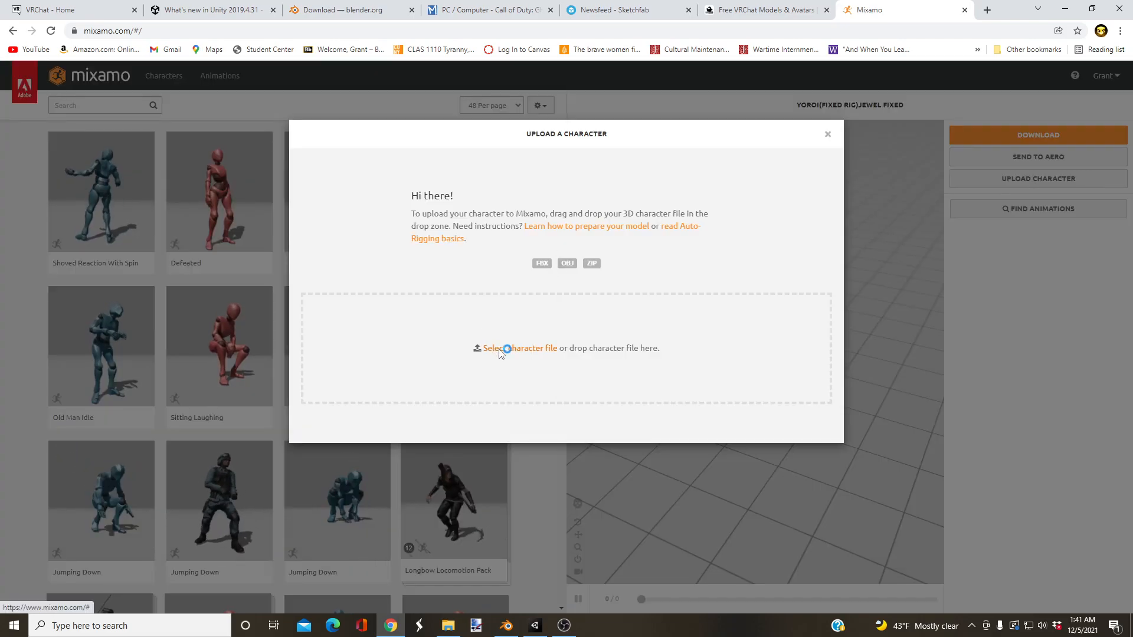
pyautogui.click(502, 349)
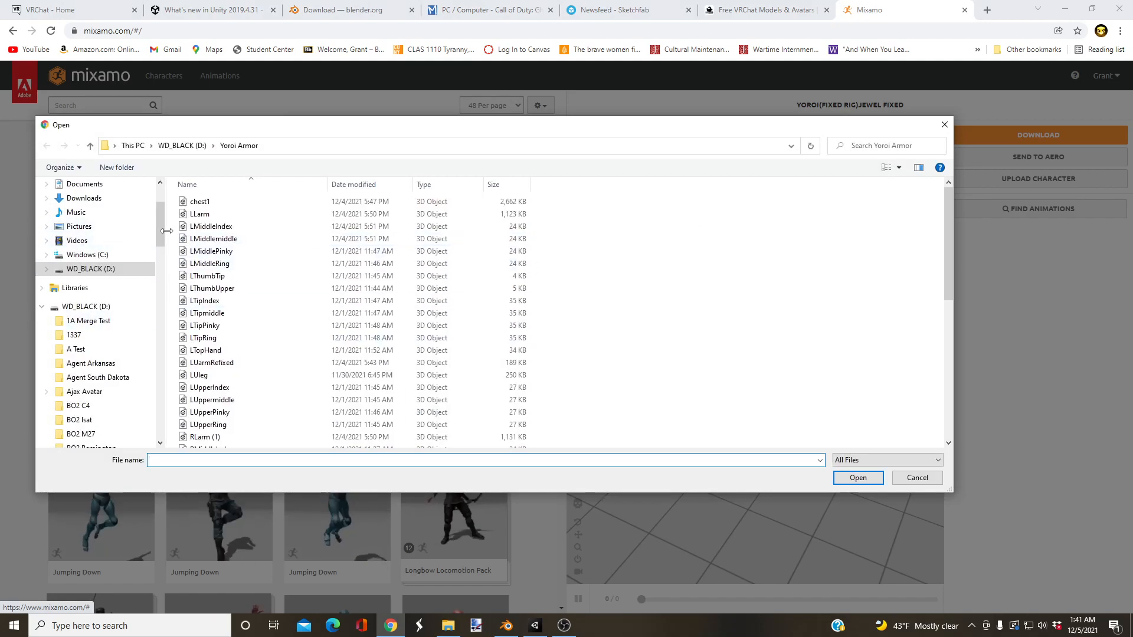
pyautogui.moveTo(158, 227); pyautogui.dragTo(173, 332)
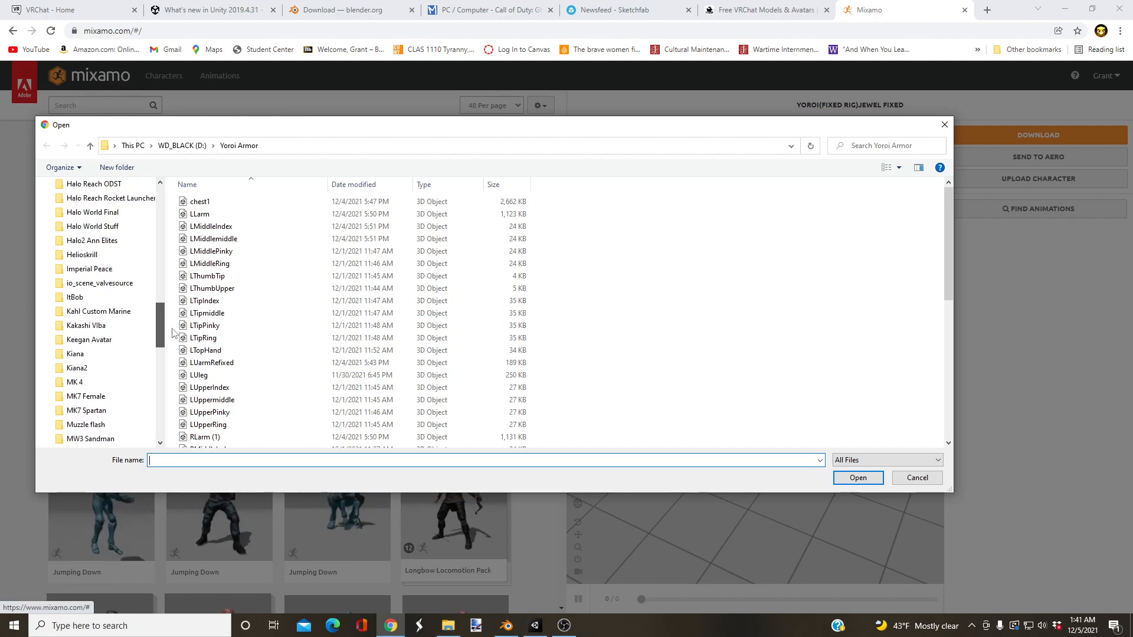
pyautogui.click(98, 346)
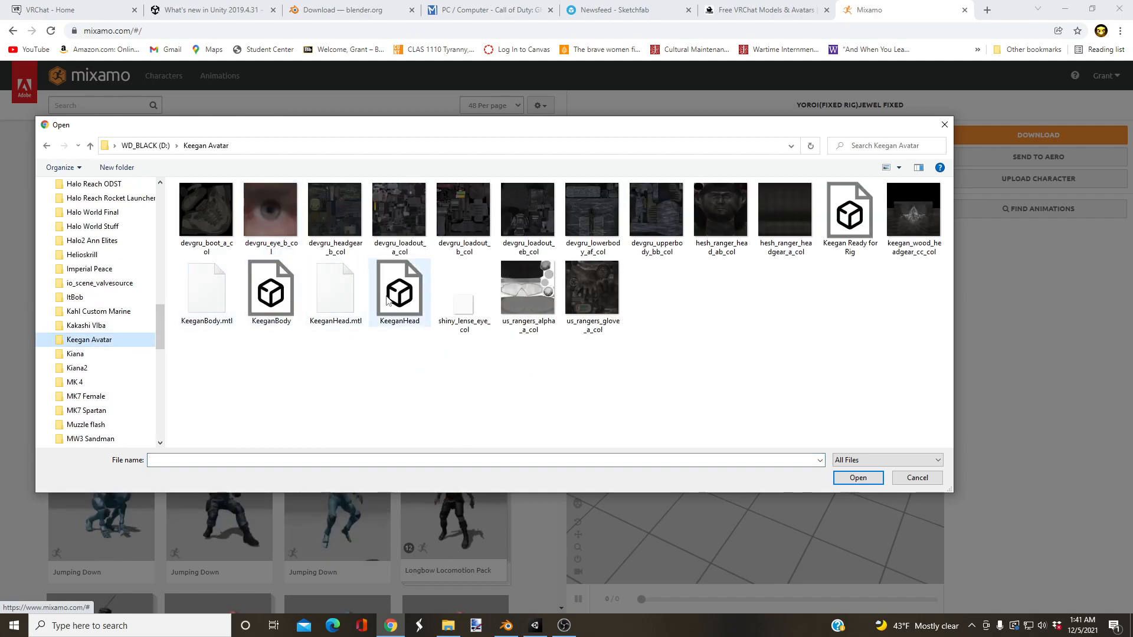
pyautogui.click(852, 215)
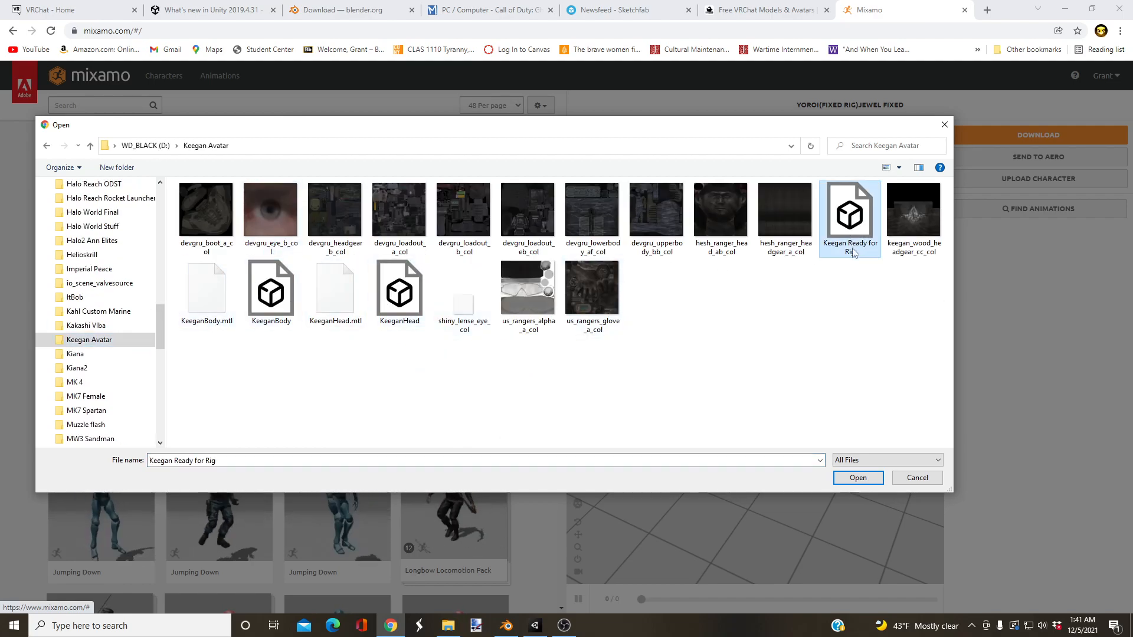
pyautogui.click(857, 479)
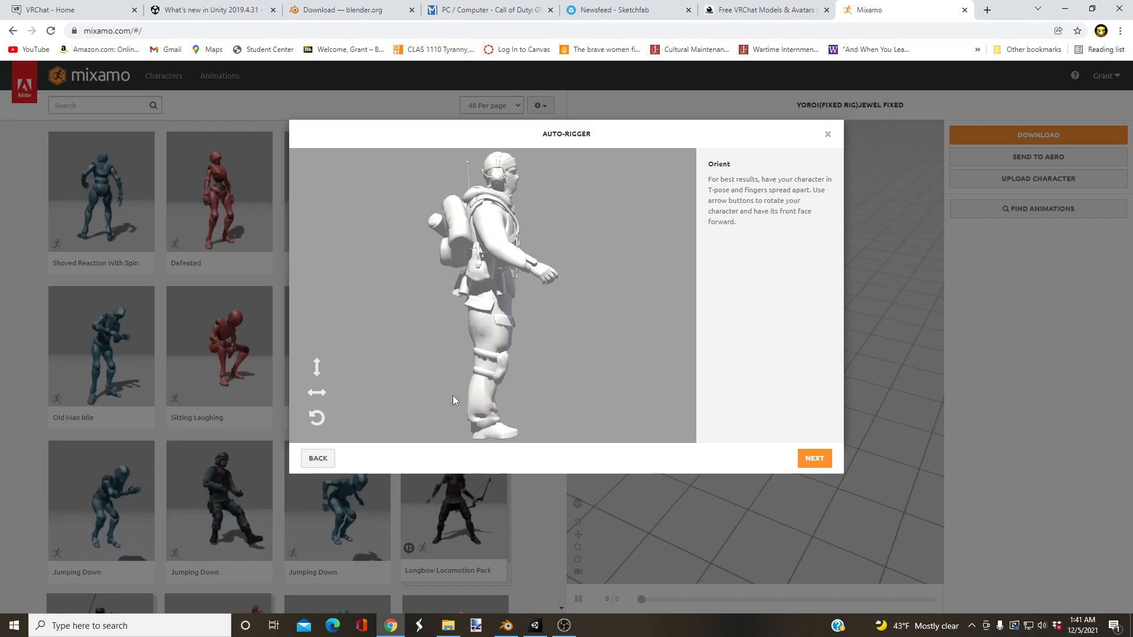
# Step: Rotate the character on the Y axis until it faces forward, and accept the orientation
pyautogui.click(323, 394)
pyautogui.click(323, 394)
pyautogui.click(323, 394)
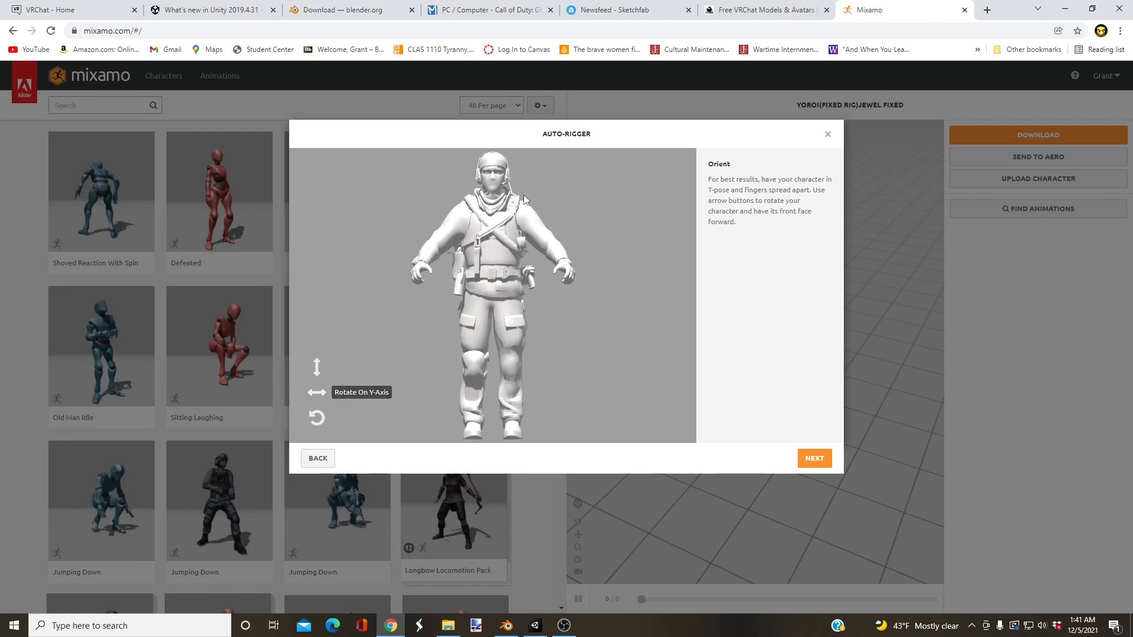
pyautogui.click(801, 463)
# Step: Place the chin, wrist, elbow, knee and groin markers on the character with symmetry on, and start auto-rigging with the Standard Skeleton (65)
pyautogui.moveTo(356, 304); pyautogui.dragTo(494, 188)
pyautogui.moveTo(354, 325)
pyautogui.mouseDown()
pyautogui.moveTo(384, 283)
pyautogui.moveTo(423, 265)
pyautogui.mouseUp()
pyautogui.moveTo(354, 355); pyautogui.dragTo(443, 245)
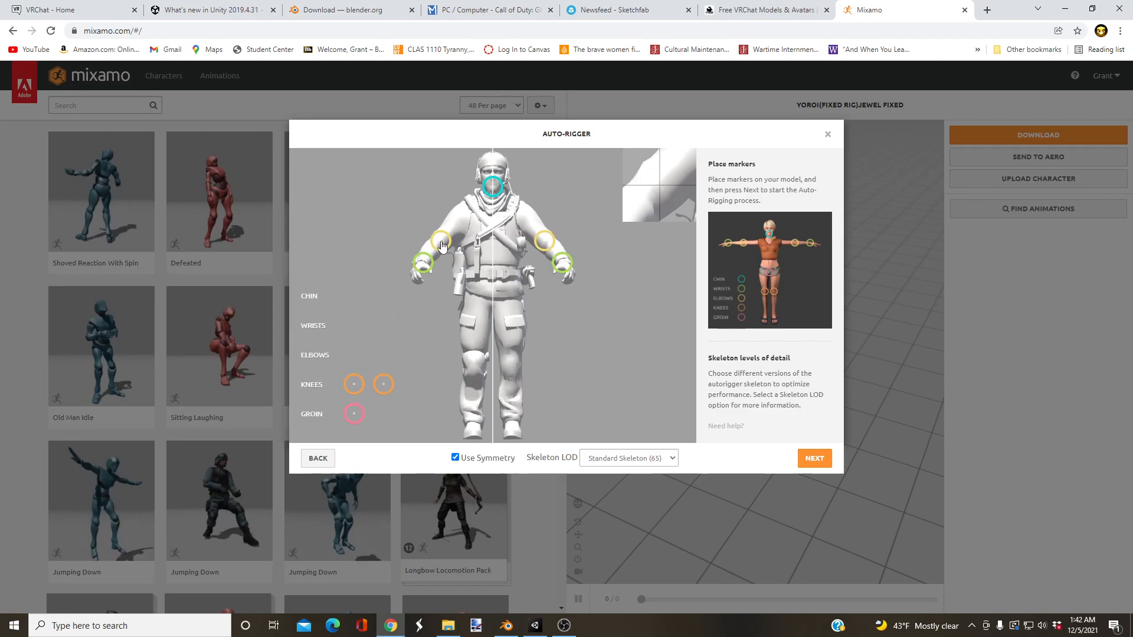
pyautogui.moveTo(354, 384); pyautogui.dragTo(476, 372)
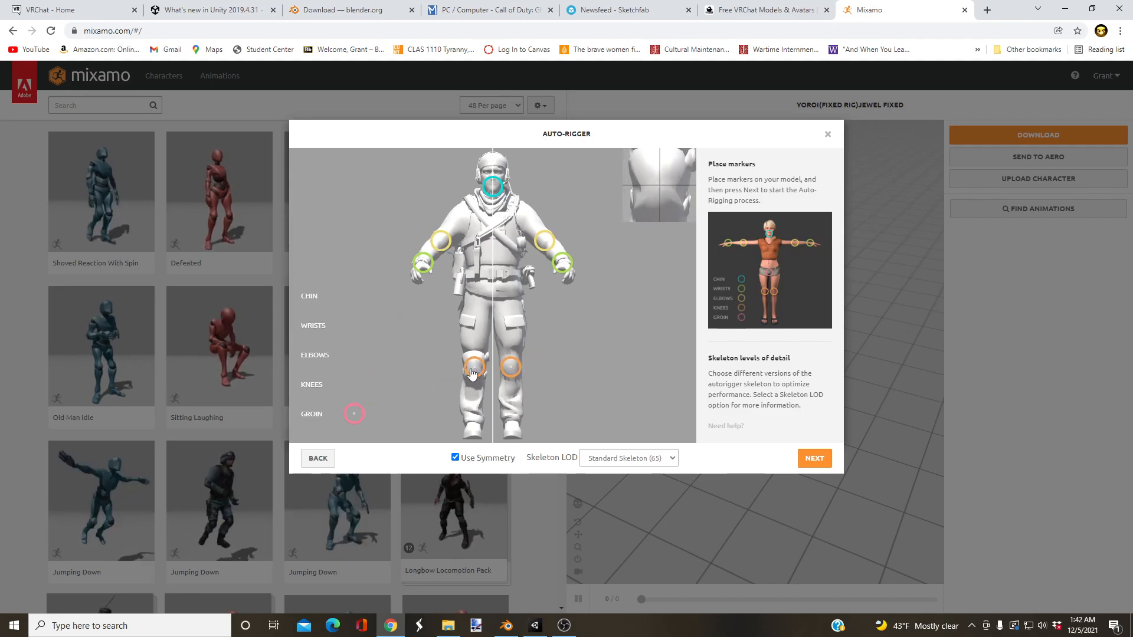
pyautogui.moveTo(354, 414)
pyautogui.mouseDown()
pyautogui.moveTo(517, 319)
pyautogui.moveTo(494, 304)
pyautogui.mouseUp()
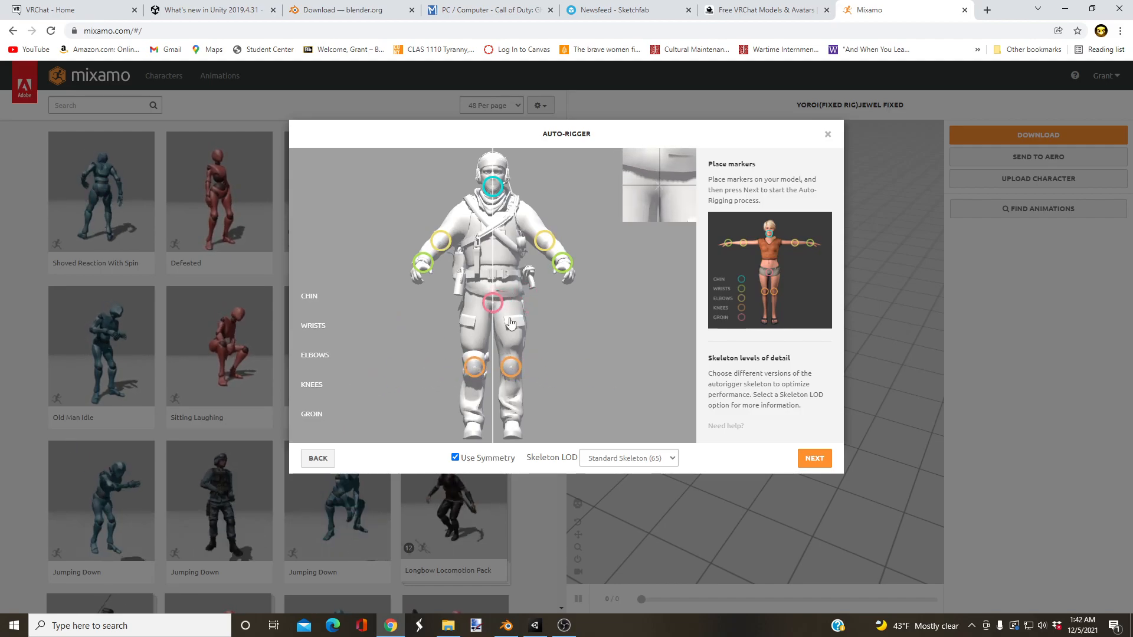
pyautogui.click(821, 459)
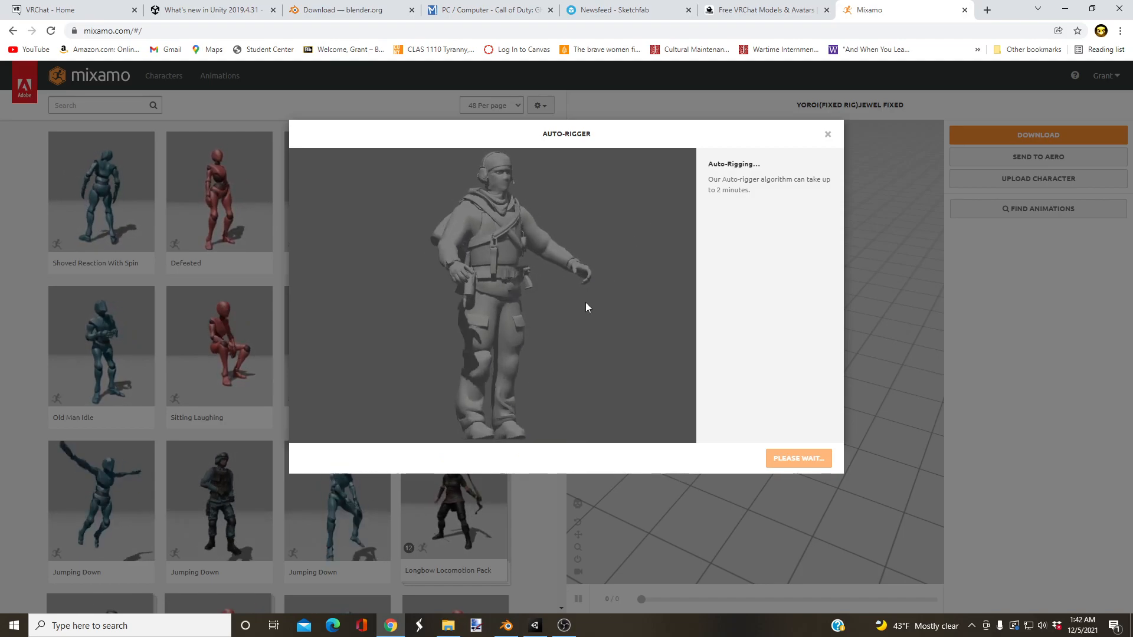
# Step: Accept the auto-rigged result and replace the previous Mixamo character with it
pyautogui.rightClick(667, 178)
pyautogui.click(685, 129)
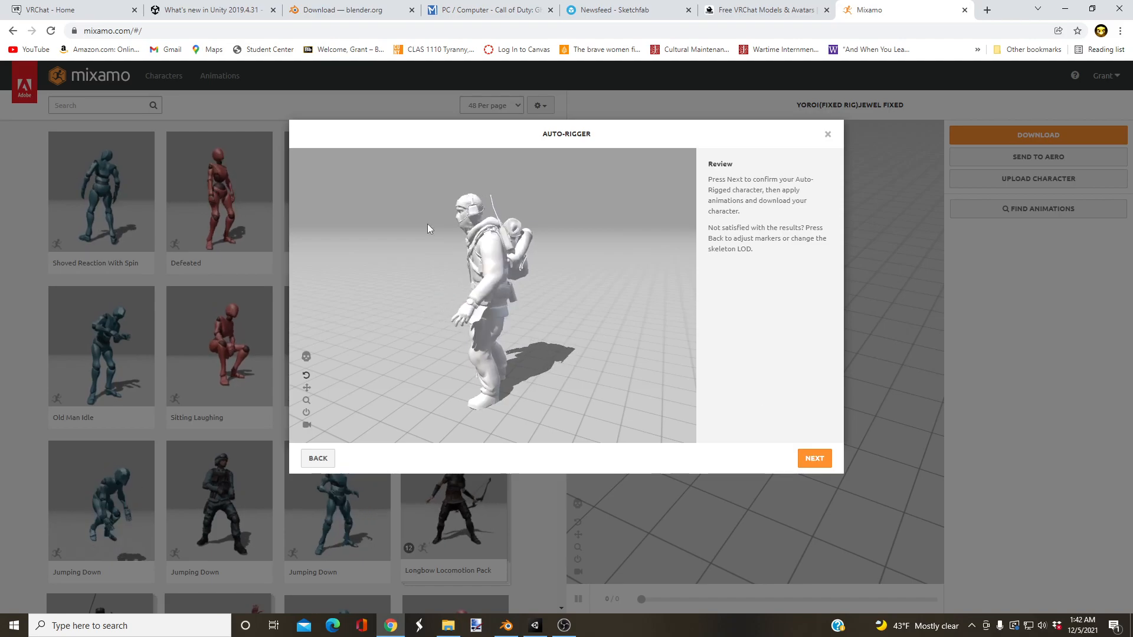
pyautogui.click(815, 461)
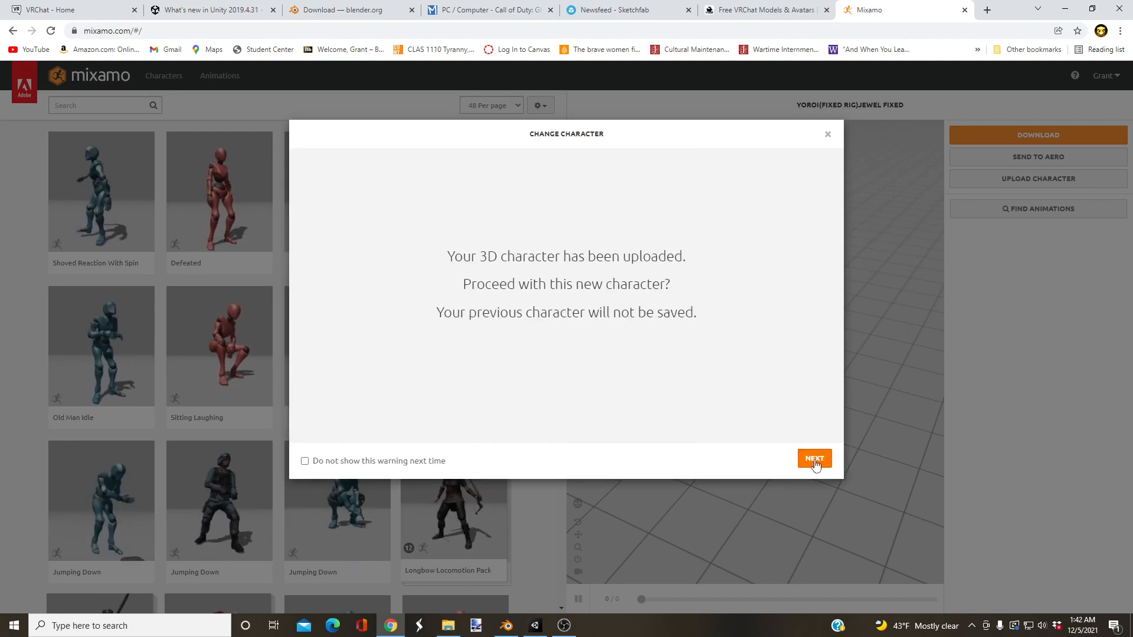
pyautogui.click(815, 459)
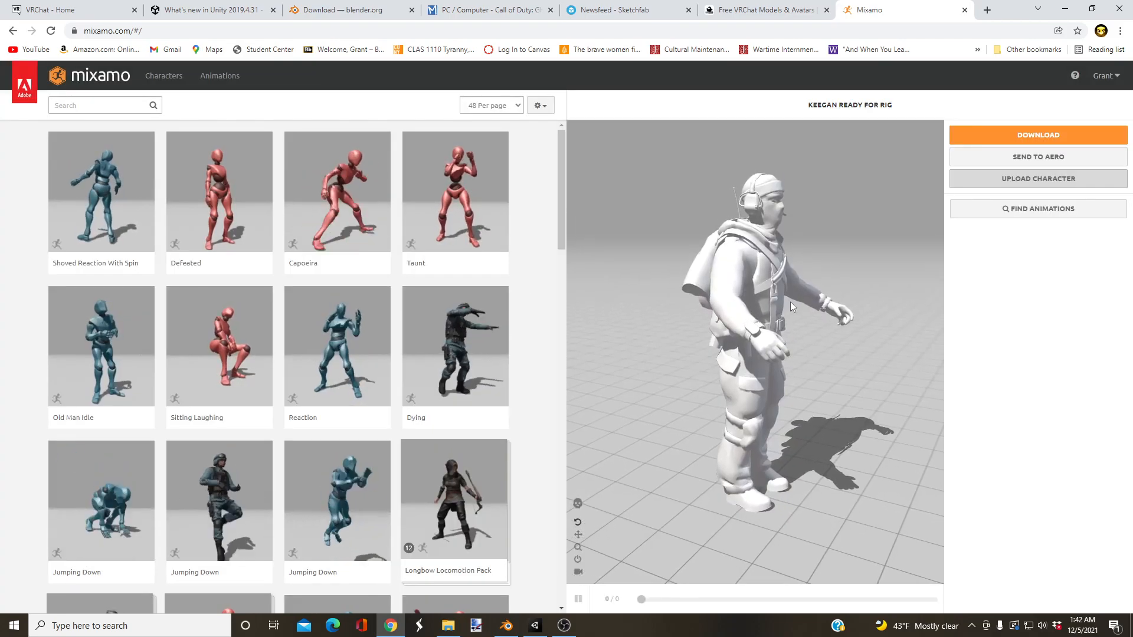
# Step: Preview the Taunt animation on the rigged character, and remove it again
pyautogui.click(455, 195)
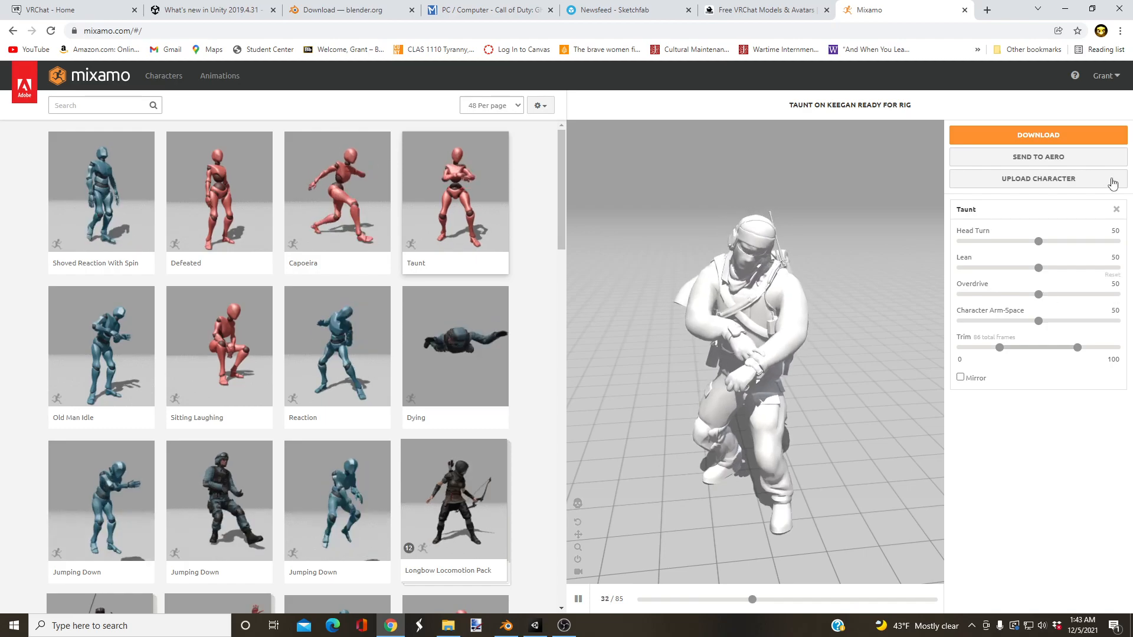
pyautogui.click(1116, 210)
# Step: Download the rigged character as FBX Binary (.fbx) in T-pose
pyautogui.click(1038, 135)
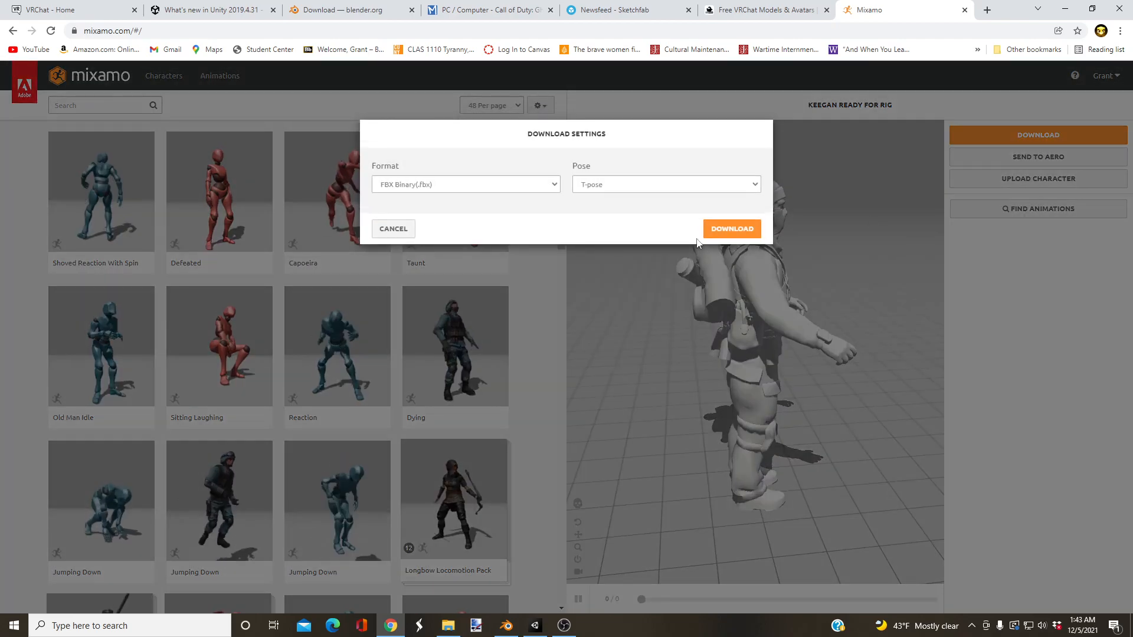
pyautogui.click(714, 227)
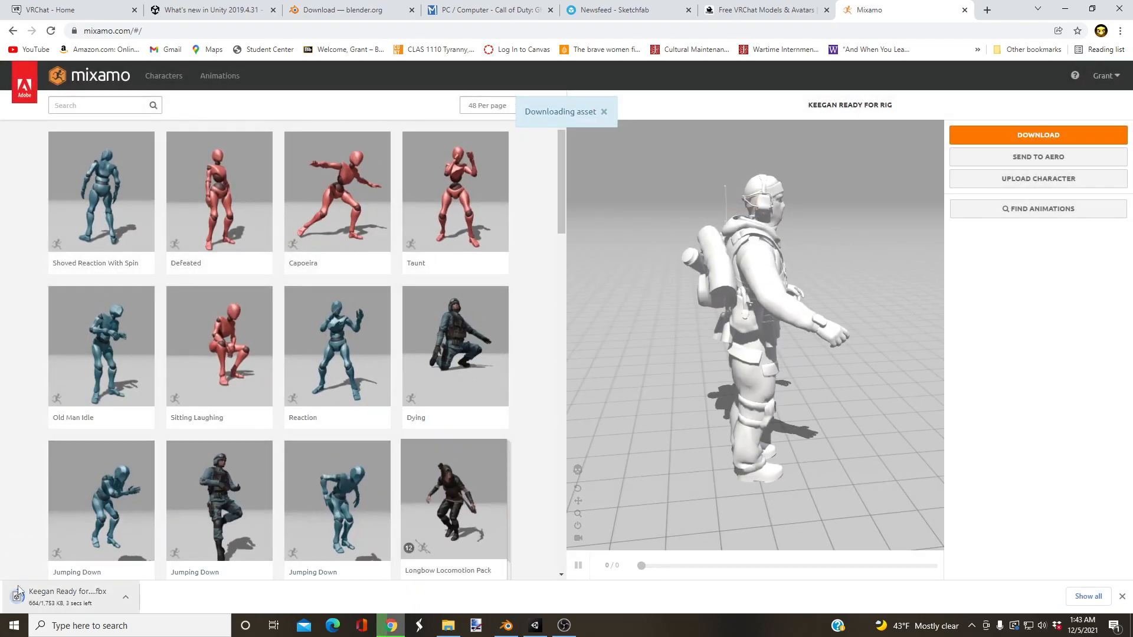
# Step: Show the downloaded Keegan file in its folder and rename it to Keegan (Rigged)
pyautogui.rightClick(45, 597)
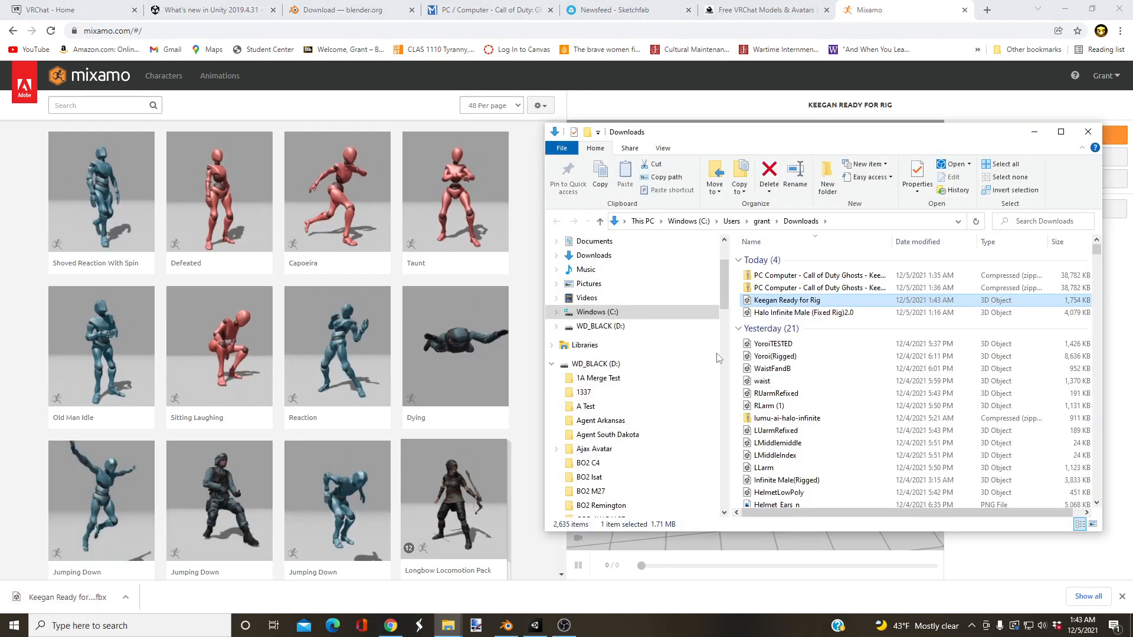
pyautogui.rightClick(782, 303)
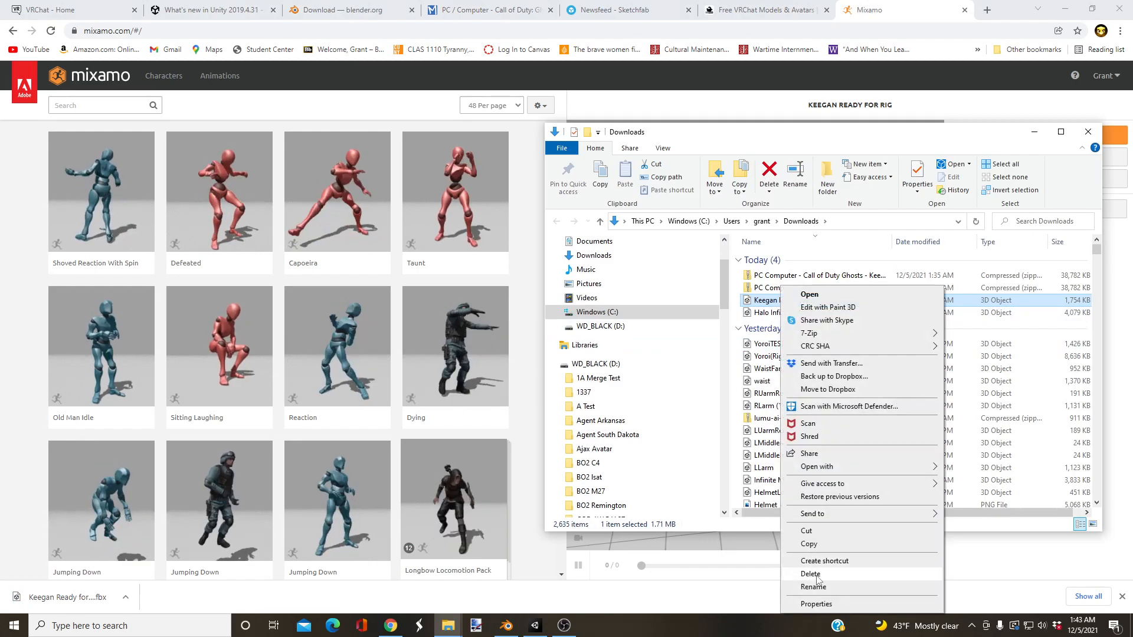
pyautogui.click(813, 587)
pyautogui.moveTo(822, 301); pyautogui.dragTo(782, 302)
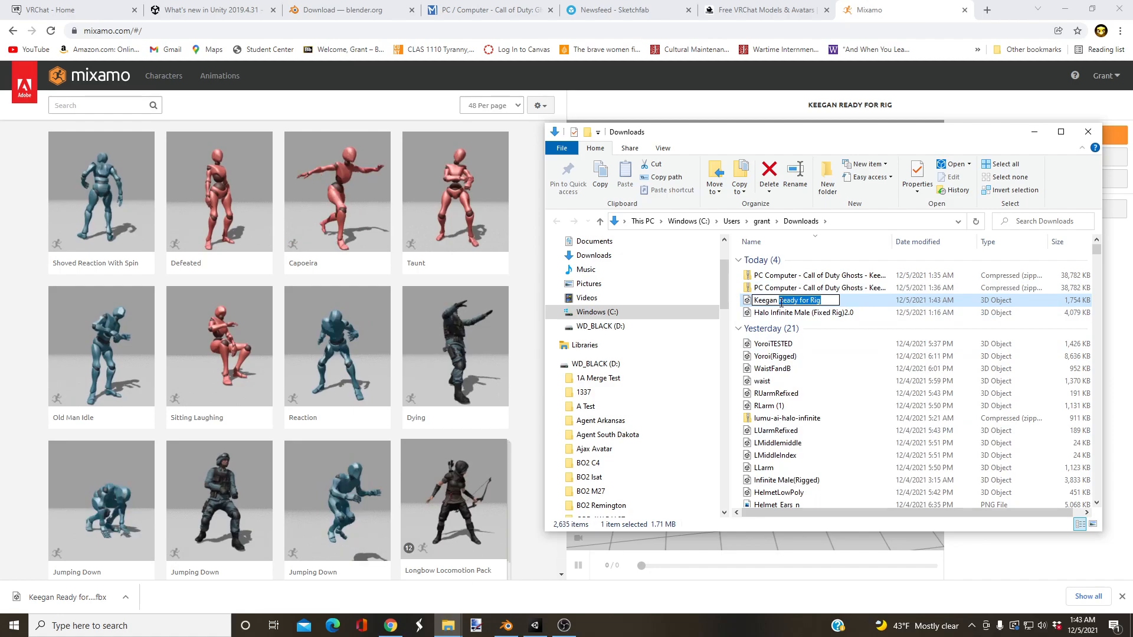
pyautogui.write('(Rigged)')
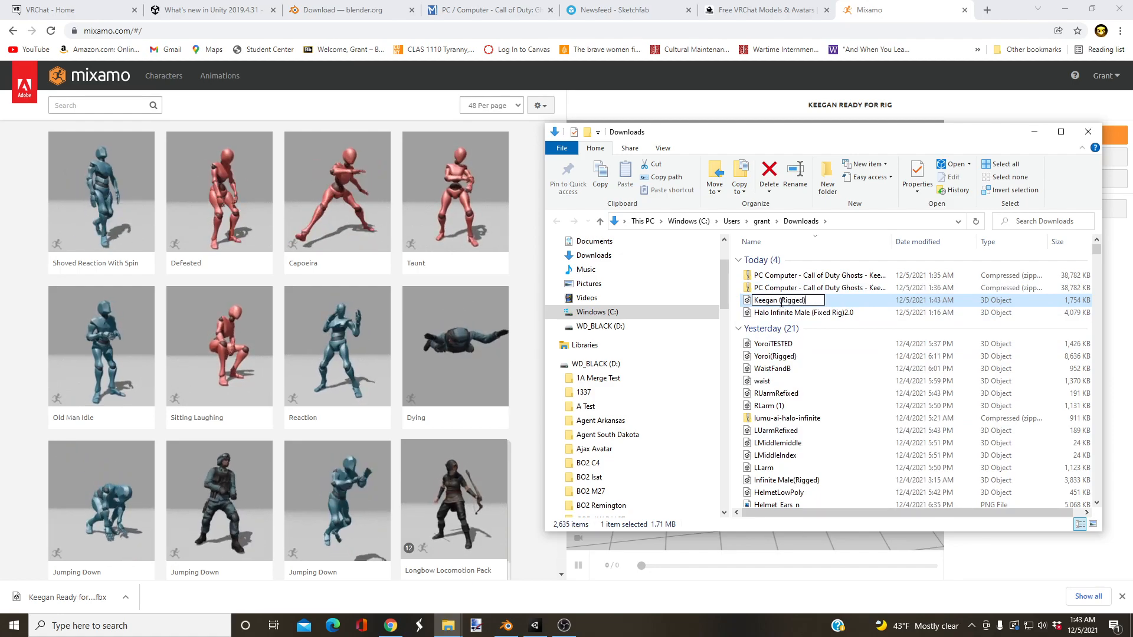
pyautogui.press('Return')
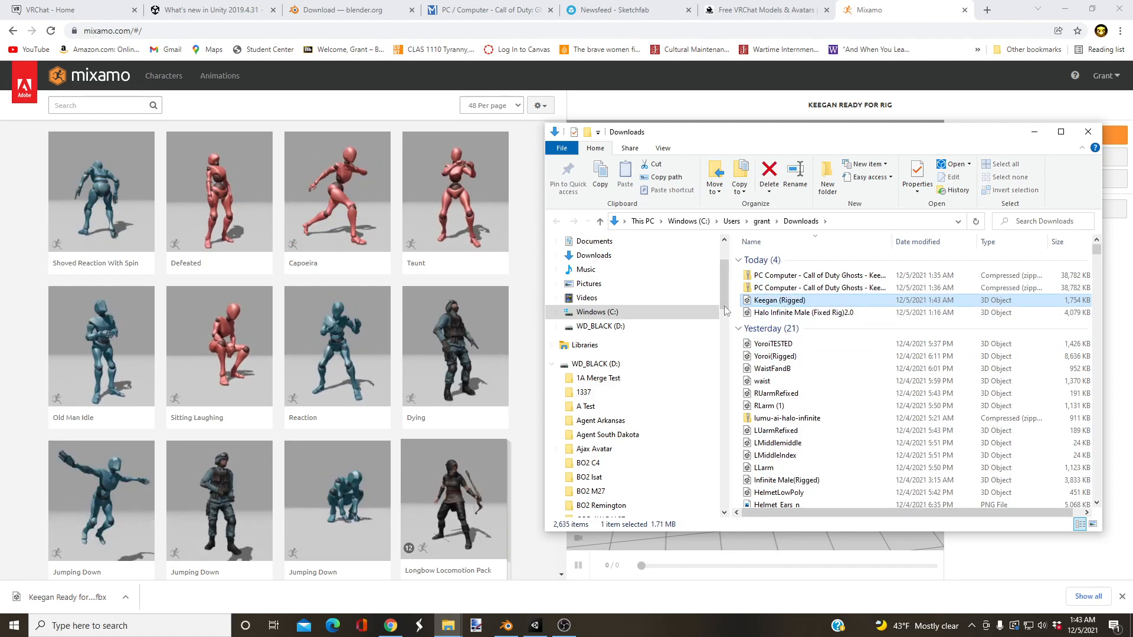
# Step: Copy Keegan (Rigged) from Downloads into the Keegan Avatar folder on the WD_BLACK (D:) drive
pyautogui.moveTo(725, 290); pyautogui.dragTo(720, 402)
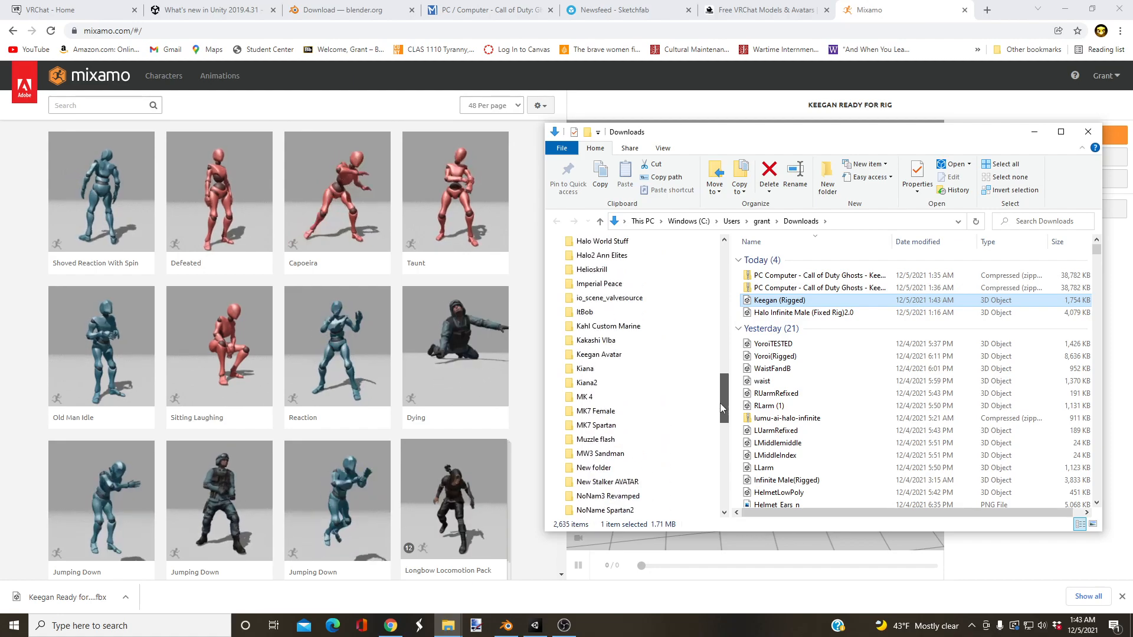
pyautogui.moveTo(780, 300); pyautogui.dragTo(613, 355)
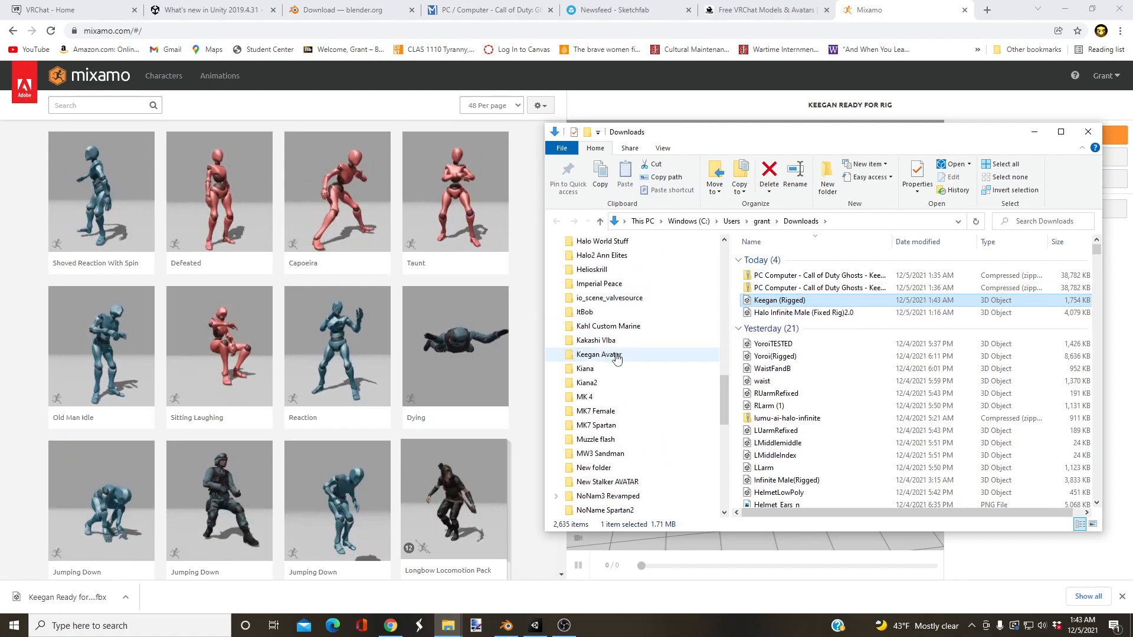
pyautogui.click(614, 354)
pyautogui.click(1034, 131)
# Step: Switch to Blender and delete all the unrigged Keegan meshes from the scene
pyautogui.click(507, 626)
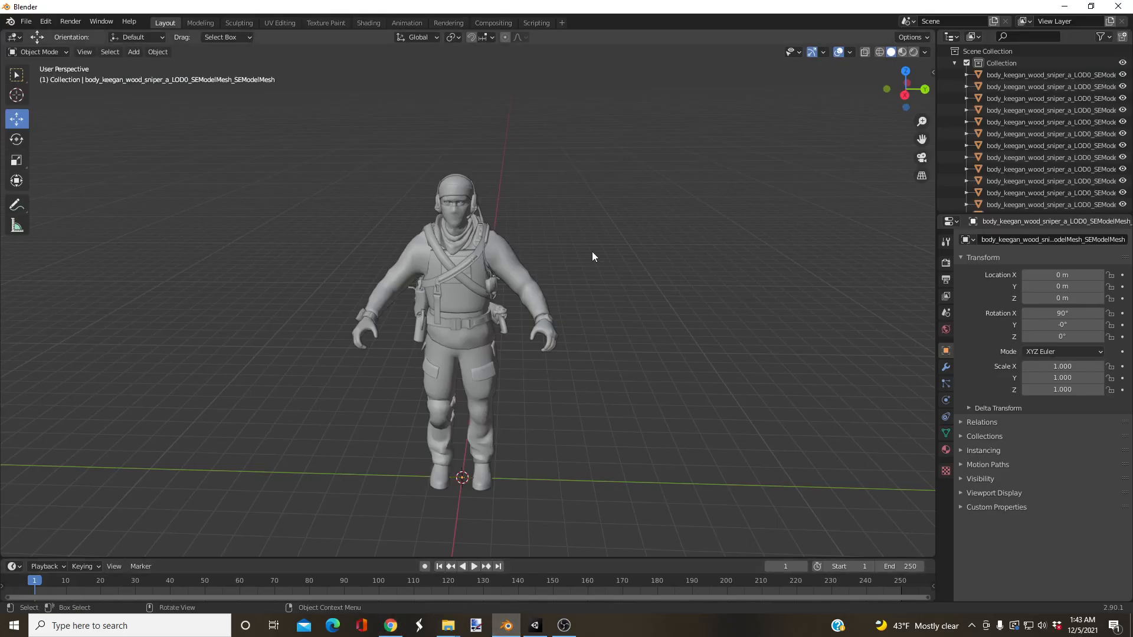
pyautogui.moveTo(592, 172); pyautogui.dragTo(163, 550)
pyautogui.rightClick(313, 377)
pyautogui.click(314, 377)
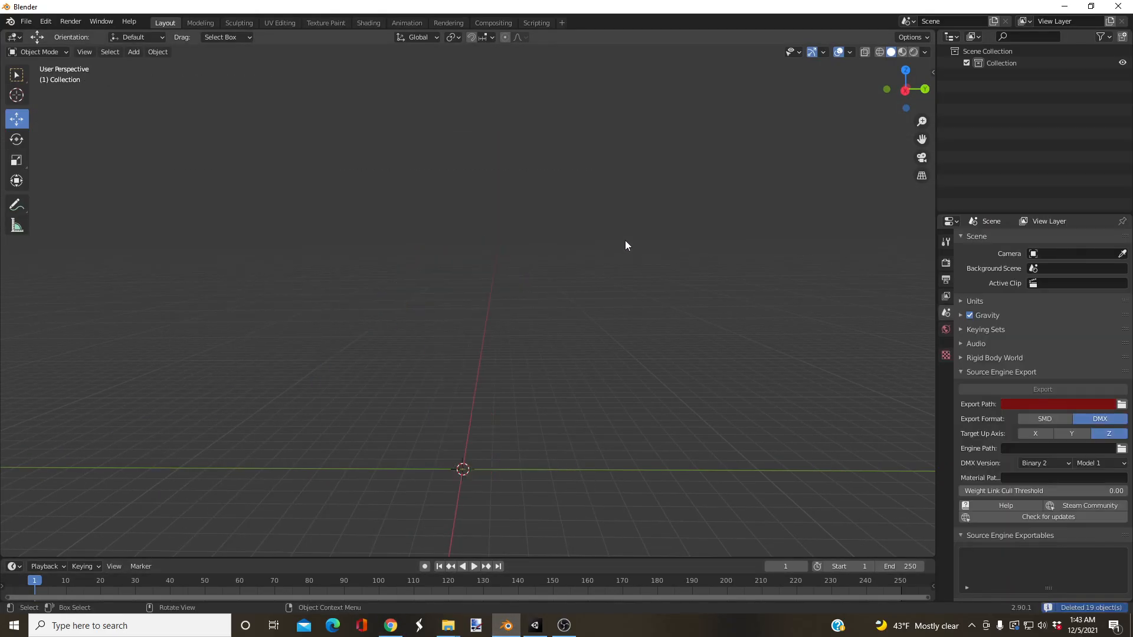
pyautogui.click(26, 21)
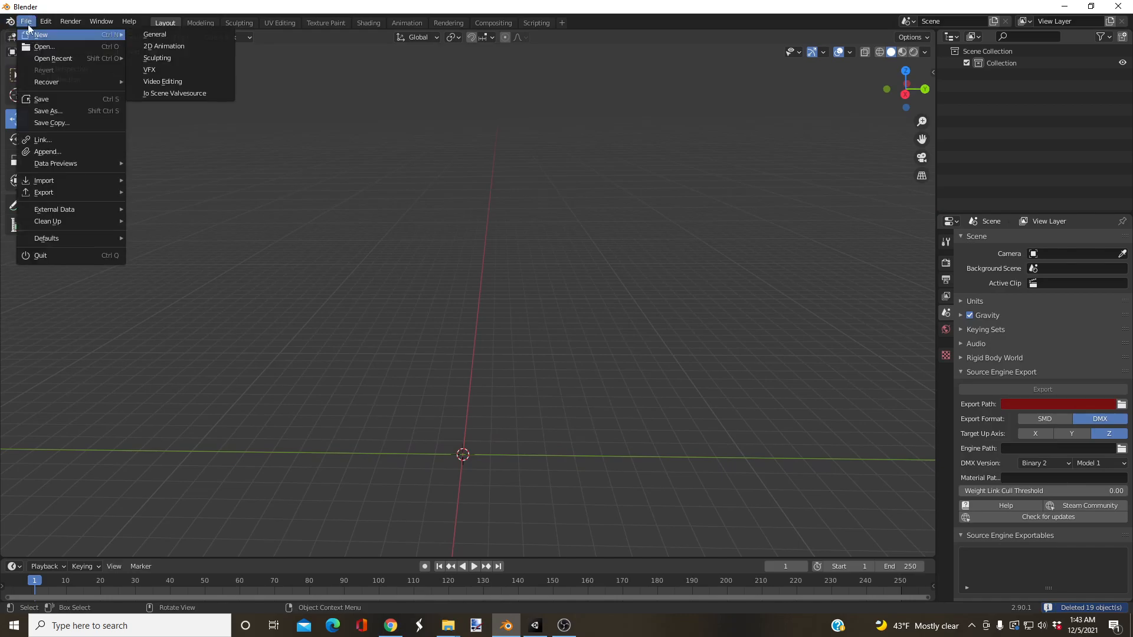
pyautogui.moveTo(45, 180)
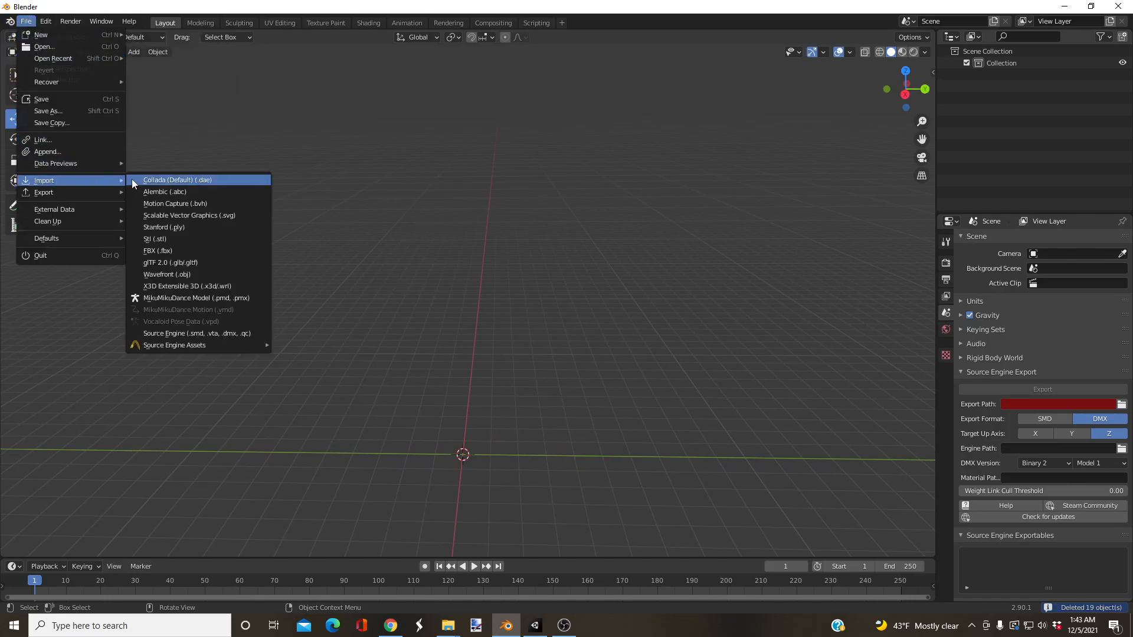
pyautogui.click(168, 252)
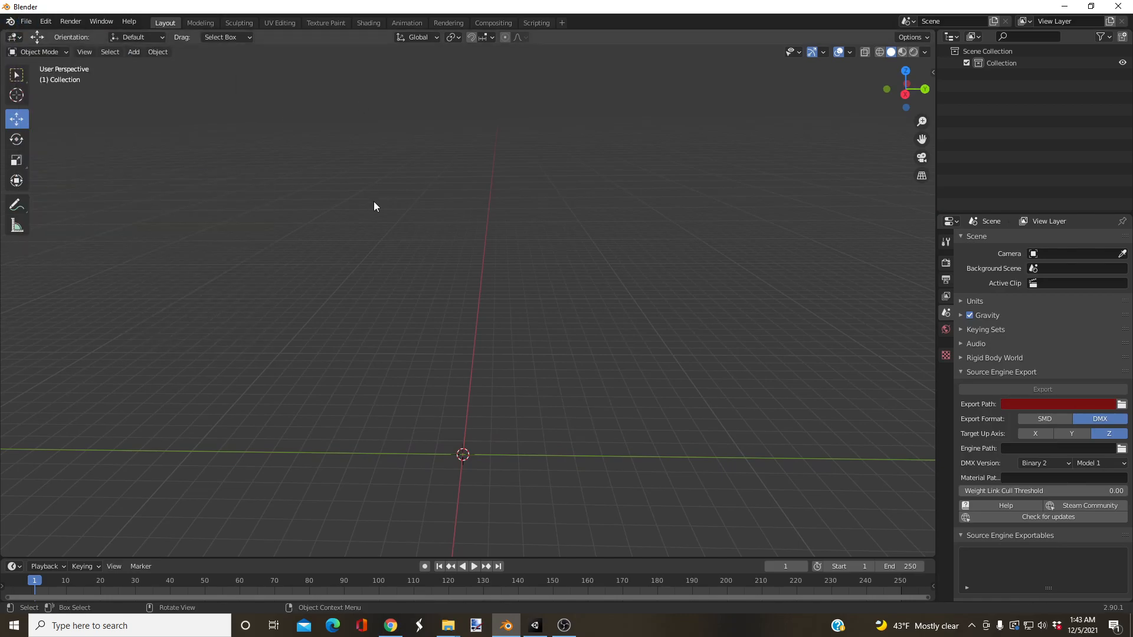
pyautogui.moveTo(478, 275); pyautogui.dragTo(493, 326, button='middle')
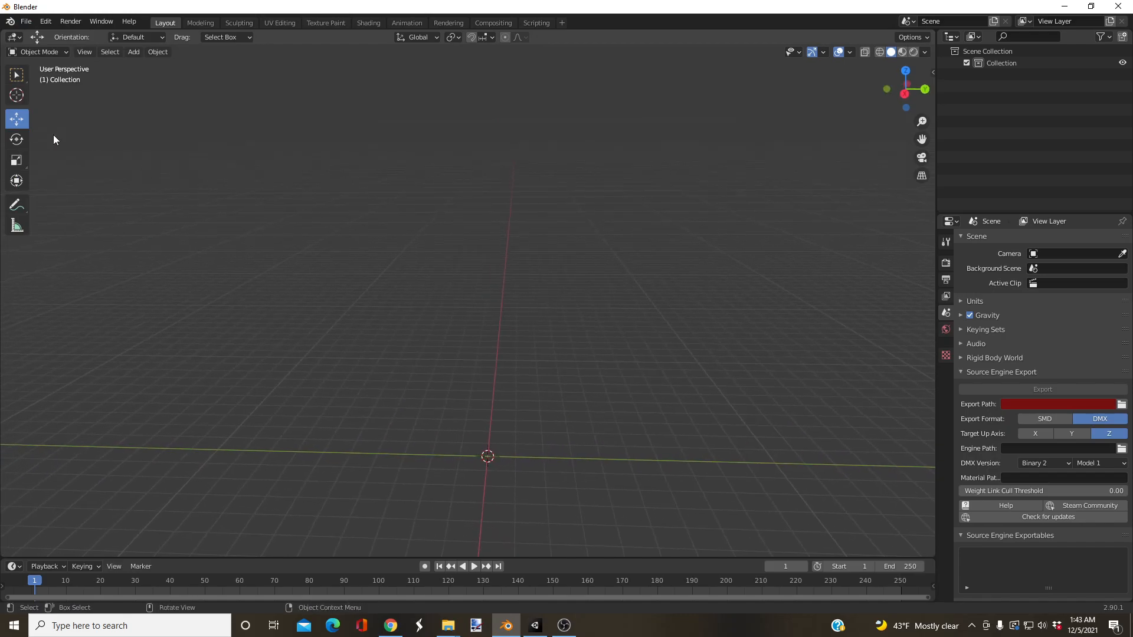
# Step: Import Keegan (Rigged).fbx from D:\Keegan Avatar as FBX with the armature option Ignore Leaf Bones enabled
pyautogui.click(26, 21)
pyautogui.moveTo(58, 182)
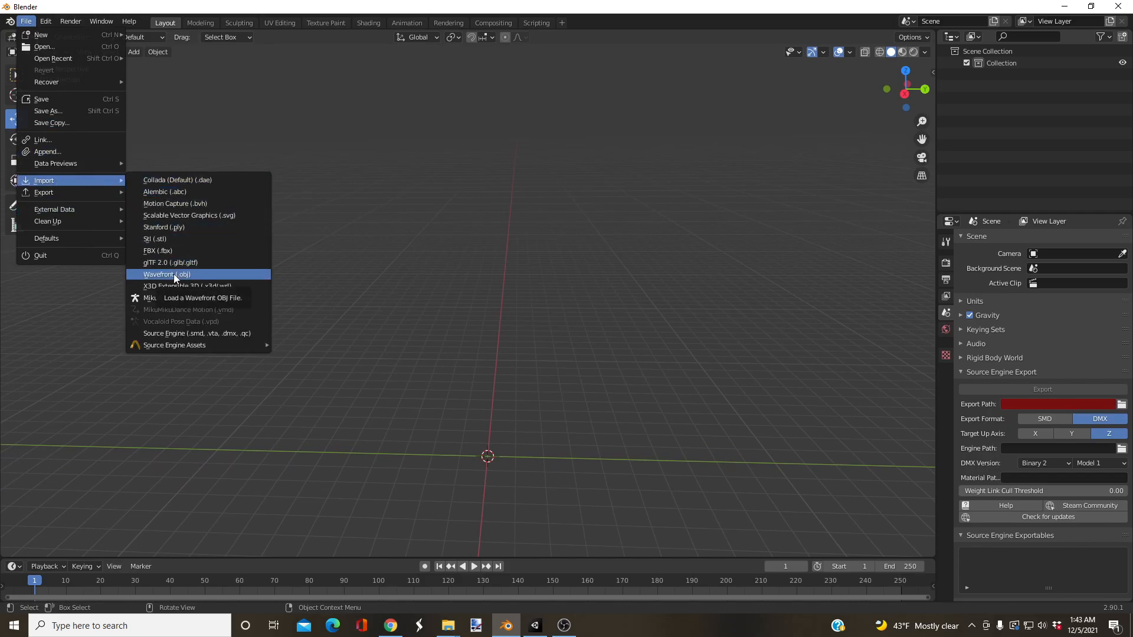
pyautogui.click(159, 251)
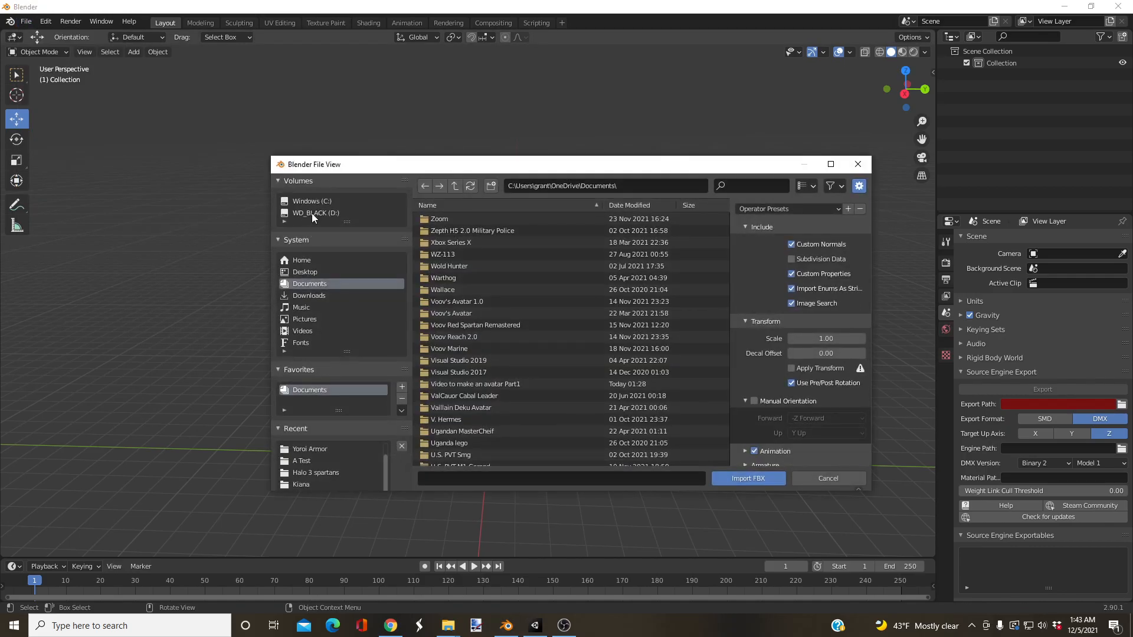
pyautogui.click(313, 212)
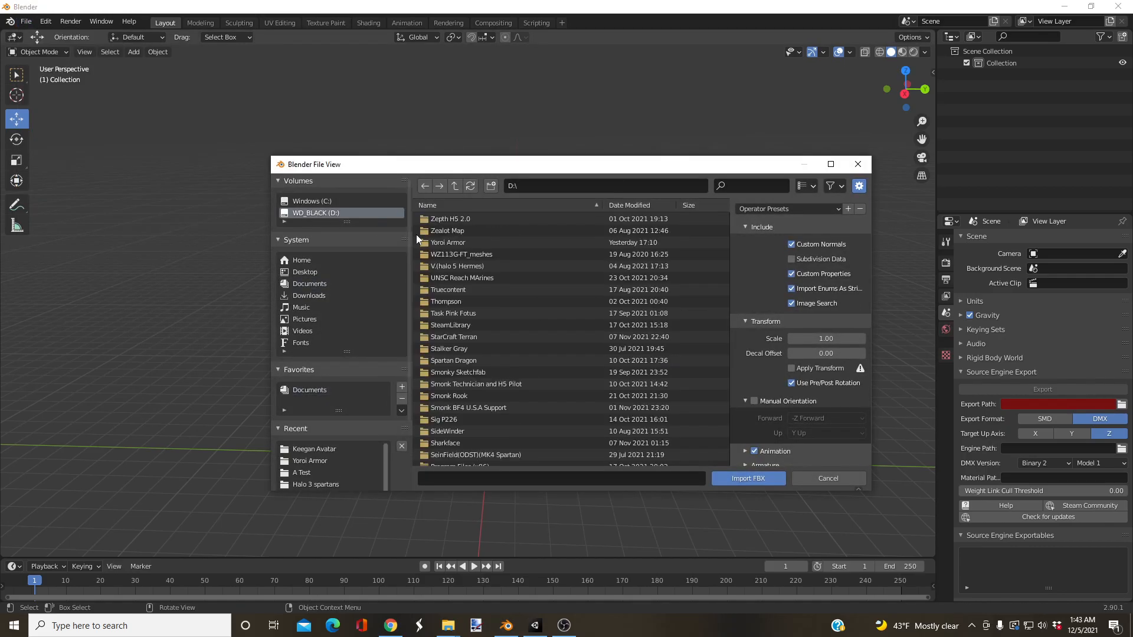
pyautogui.click(324, 451)
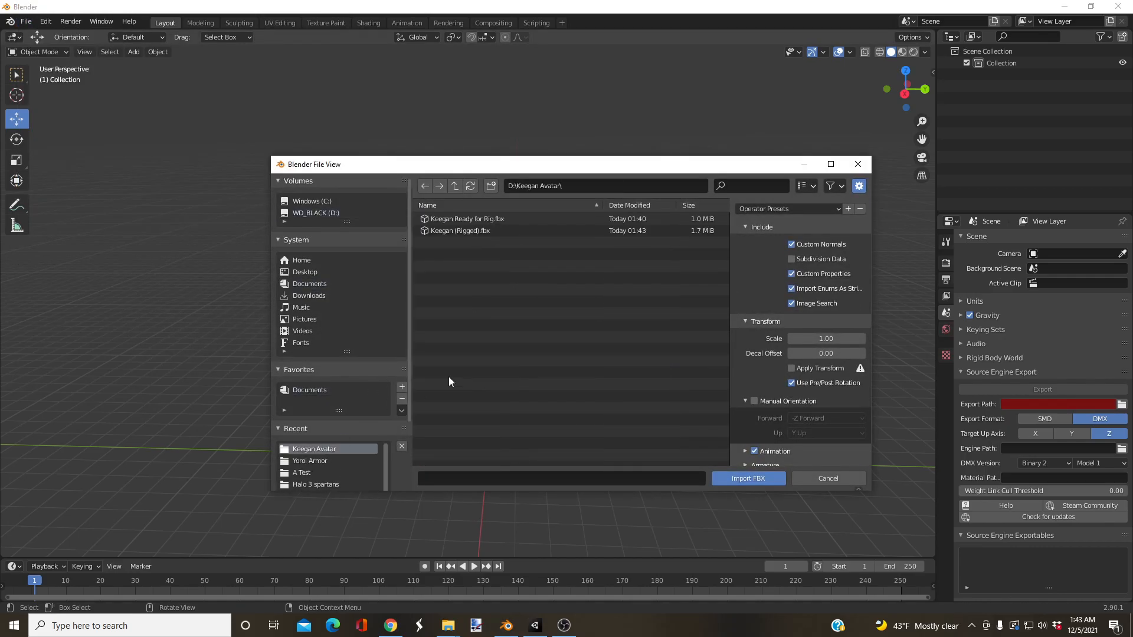
pyautogui.click(440, 235)
pyautogui.scroll(-1, 746, 424)
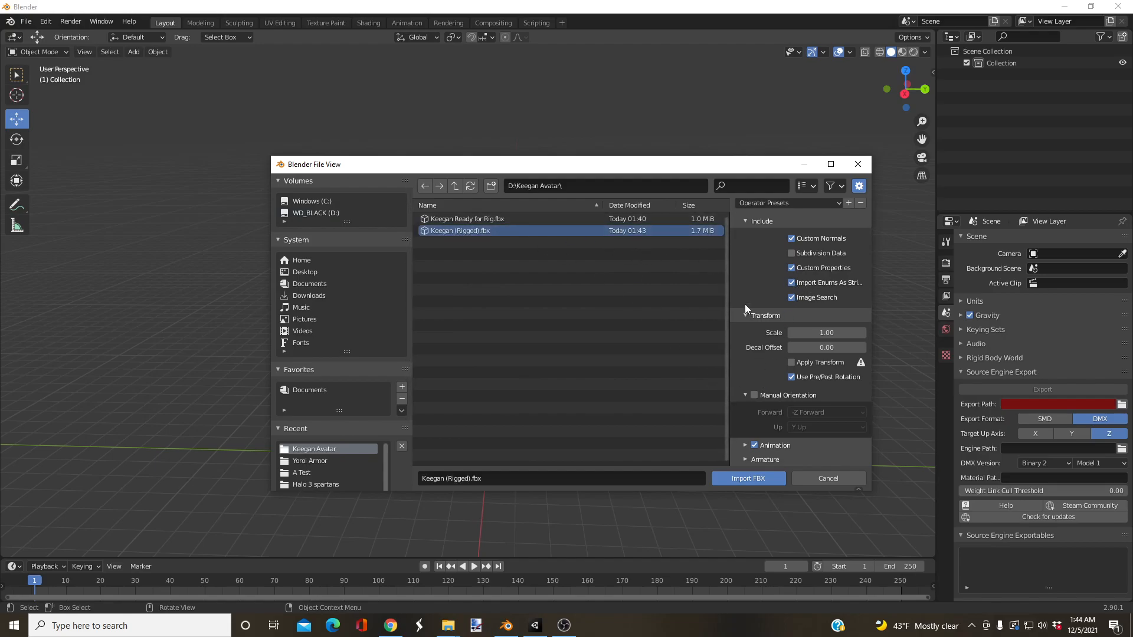
pyautogui.click(746, 460)
pyautogui.scroll(-3, 757, 411)
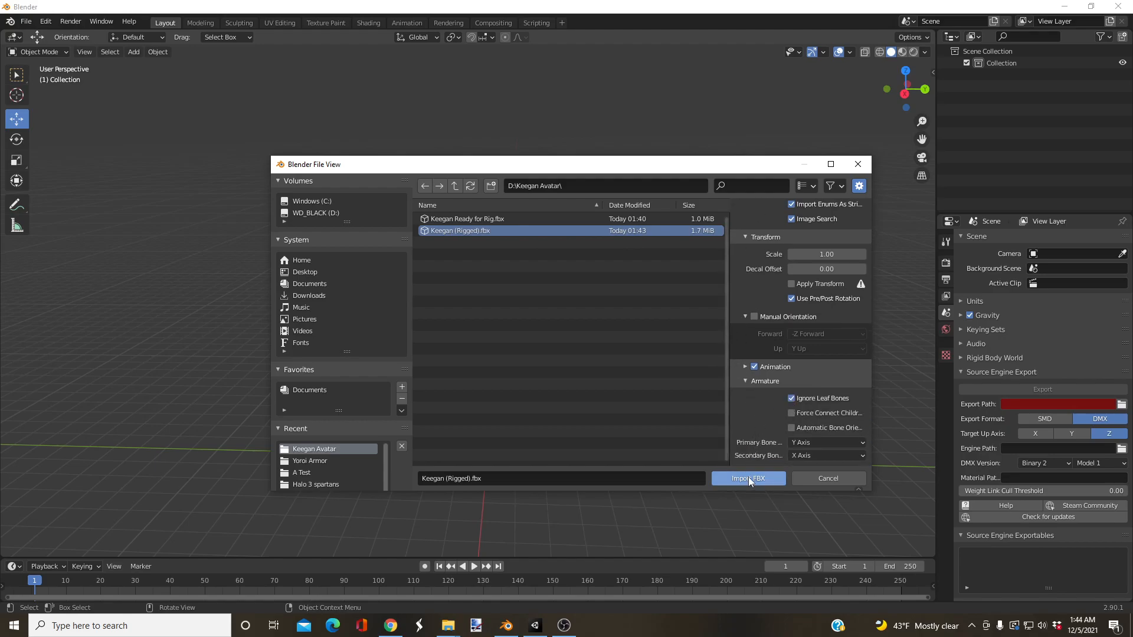
pyautogui.click(748, 478)
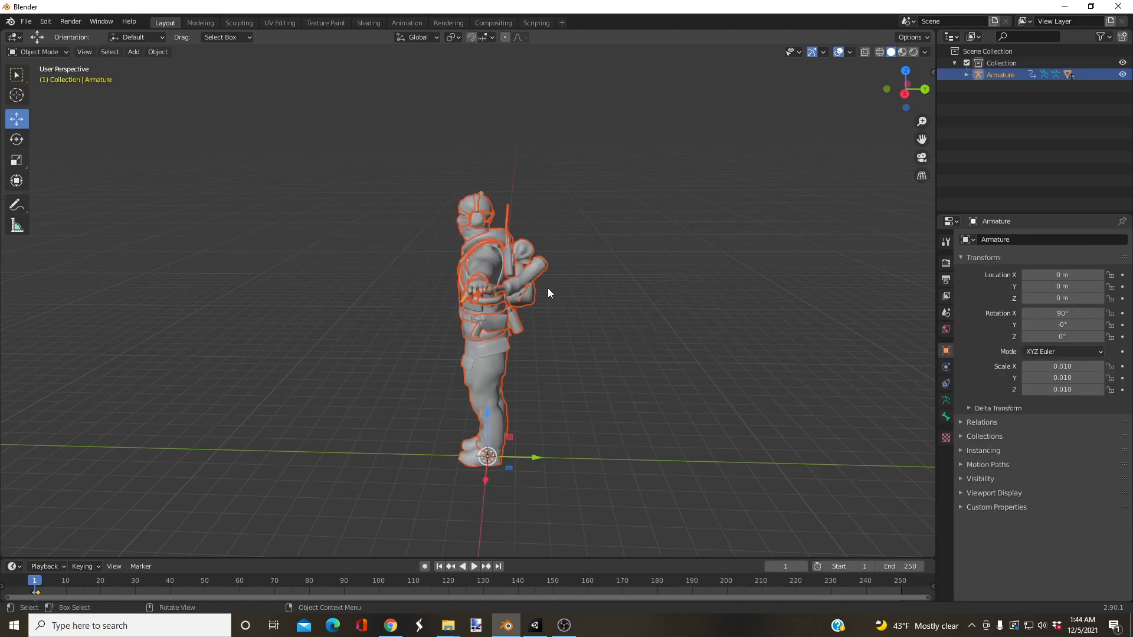
# Step: Examine the imported character's head, shoulders and armpit gear from several angles for mesh distortion caused by the rig
pyautogui.moveTo(469, 274); pyautogui.dragTo(609, 272, button='middle')
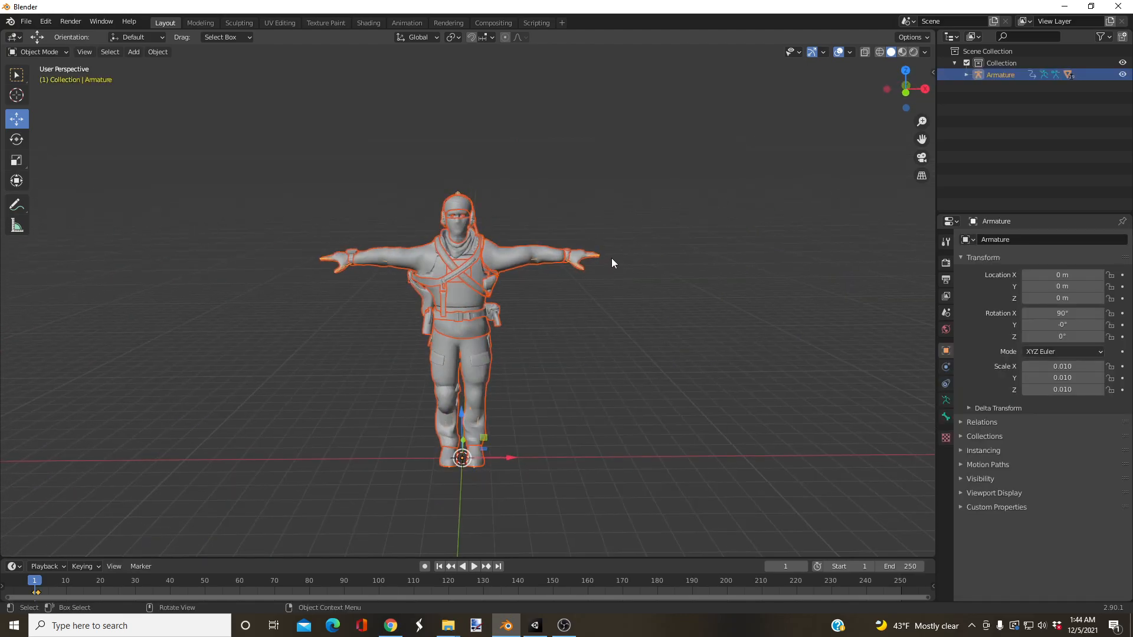
pyautogui.scroll(6, 494, 289)
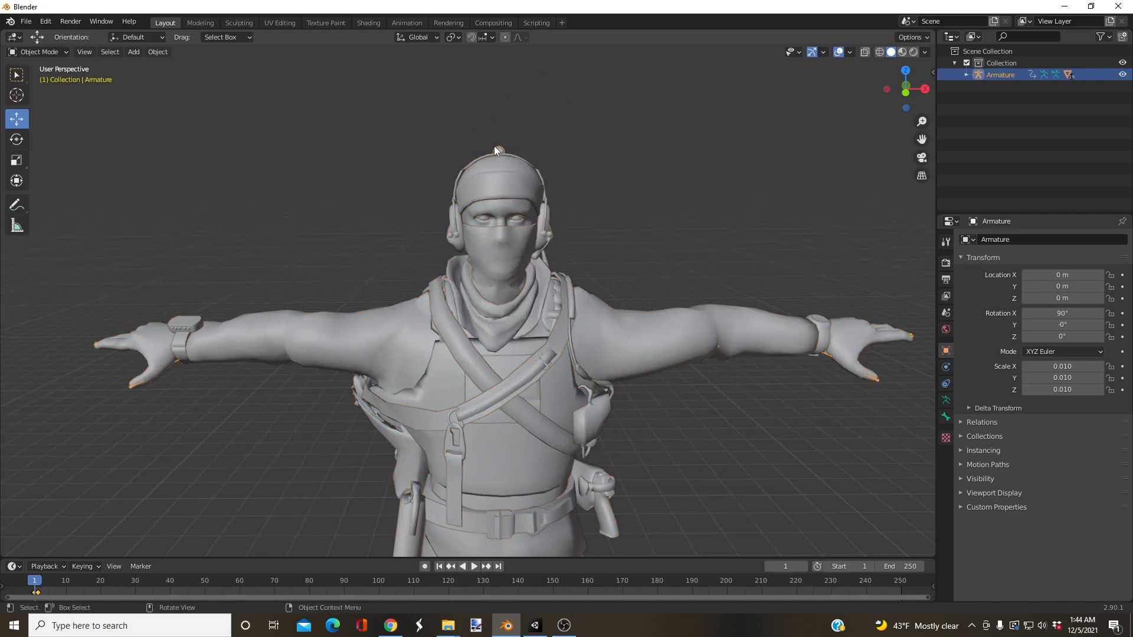
pyautogui.click(494, 147)
pyautogui.scroll(-3, 494, 146)
pyautogui.moveTo(445, 295); pyautogui.dragTo(366, 246, button='middle')
pyautogui.scroll(2, 444, 281)
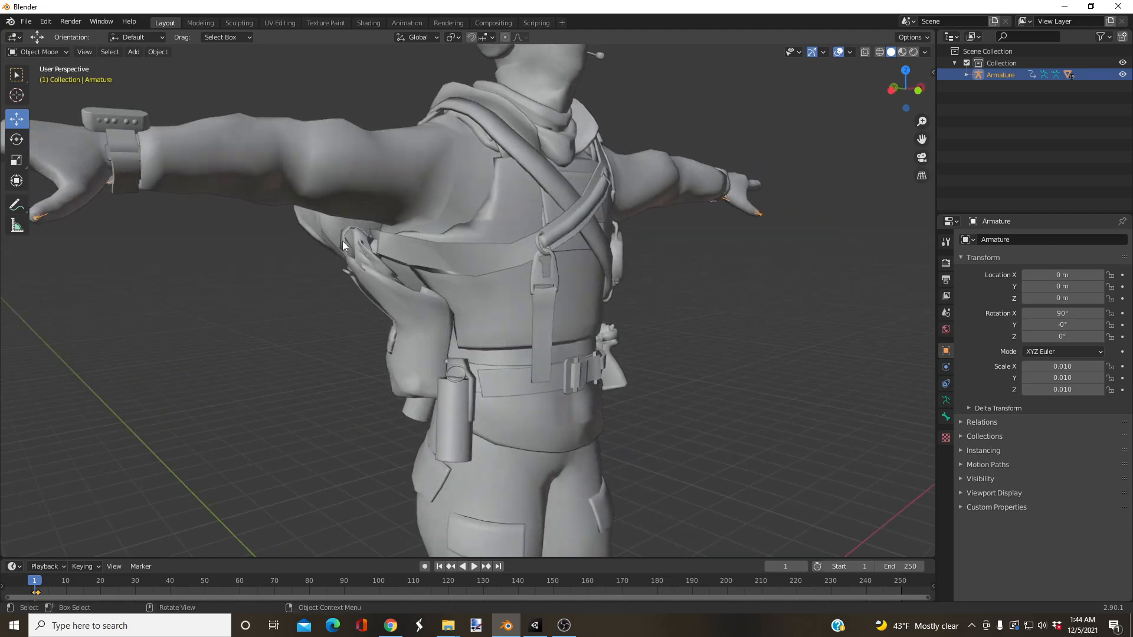
pyautogui.moveTo(496, 280); pyautogui.dragTo(443, 267, button='middle')
pyautogui.scroll(-2, 420, 279)
pyautogui.scroll(3, 407, 291)
pyautogui.scroll(-3, 420, 291)
pyautogui.click(497, 151)
pyautogui.click(497, 151)
pyautogui.scroll(3, 471, 213)
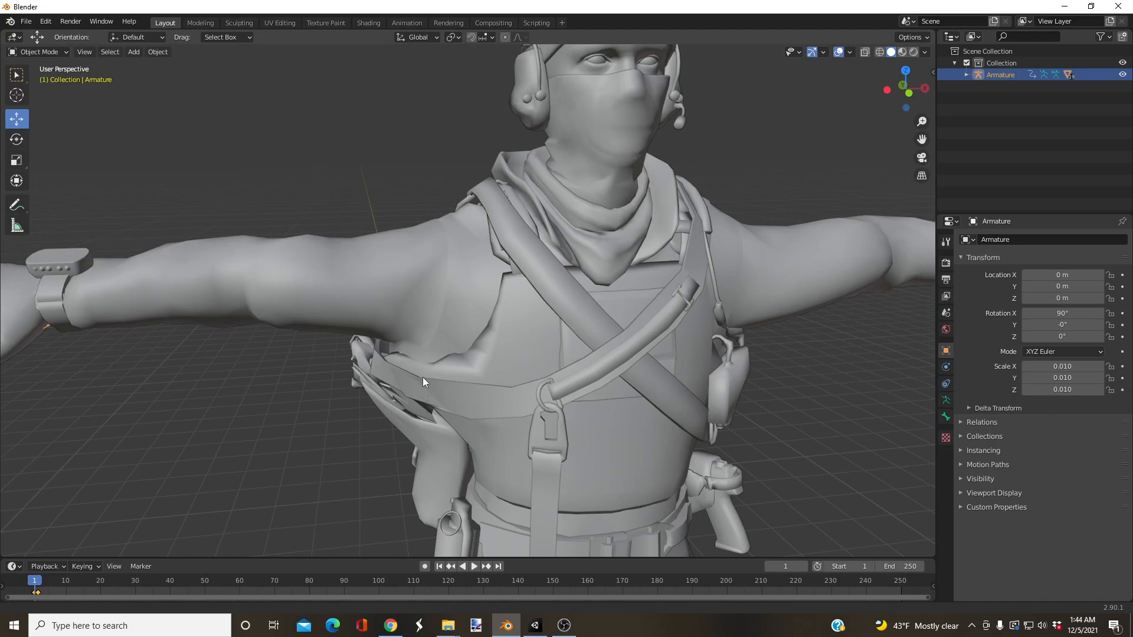
pyautogui.keyDown('shift'); pyautogui.moveTo(423, 378); pyautogui.dragTo(493, 256, button='middle'); pyautogui.keyUp('shift')
# Step: Put the diagonal strap and pack mesh into Weight Paint mode and enable X-ray so the bones show through
pyautogui.click(437, 288)
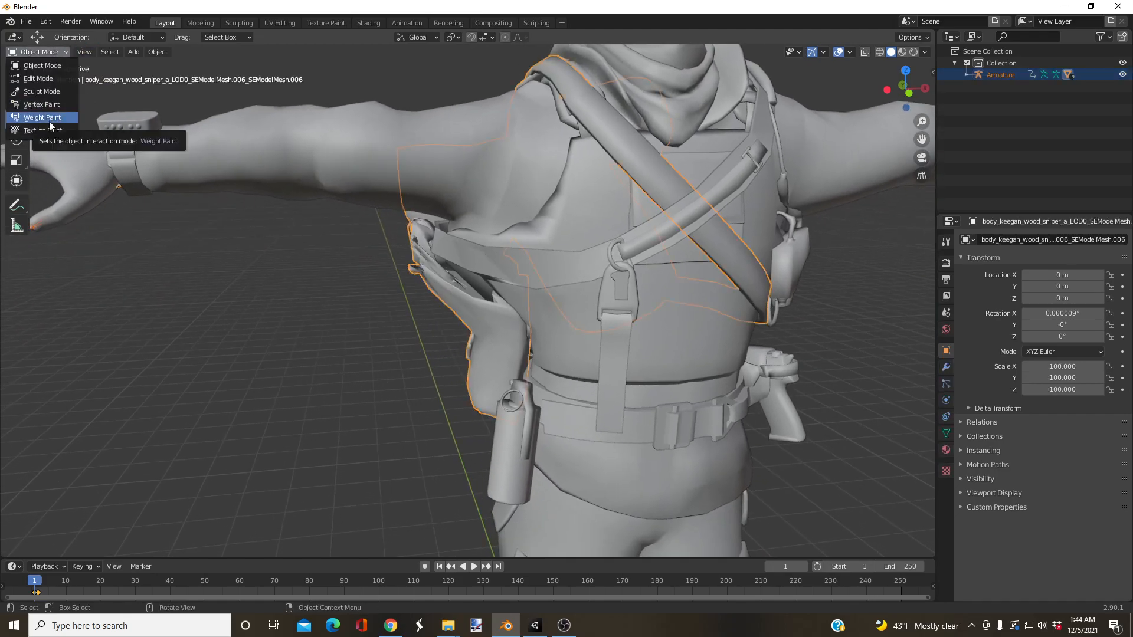
pyautogui.click(30, 54)
pyautogui.click(31, 54)
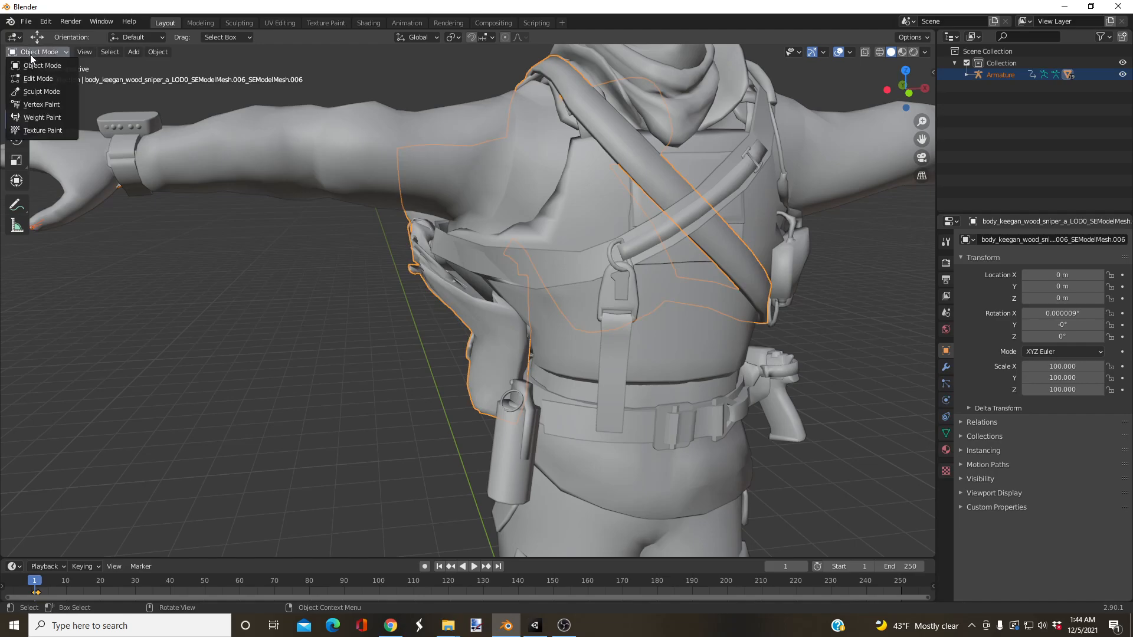
pyautogui.click(44, 117)
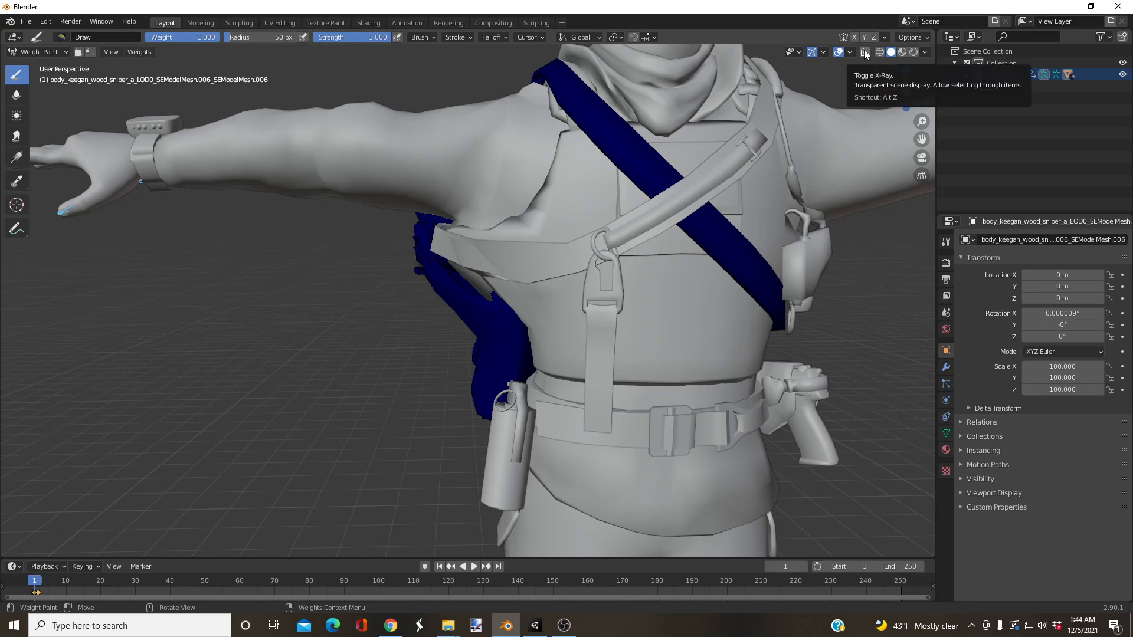
pyautogui.click(866, 53)
pyautogui.moveTo(486, 168); pyautogui.dragTo(485, 176, button='middle')
pyautogui.scroll(1, 484, 175)
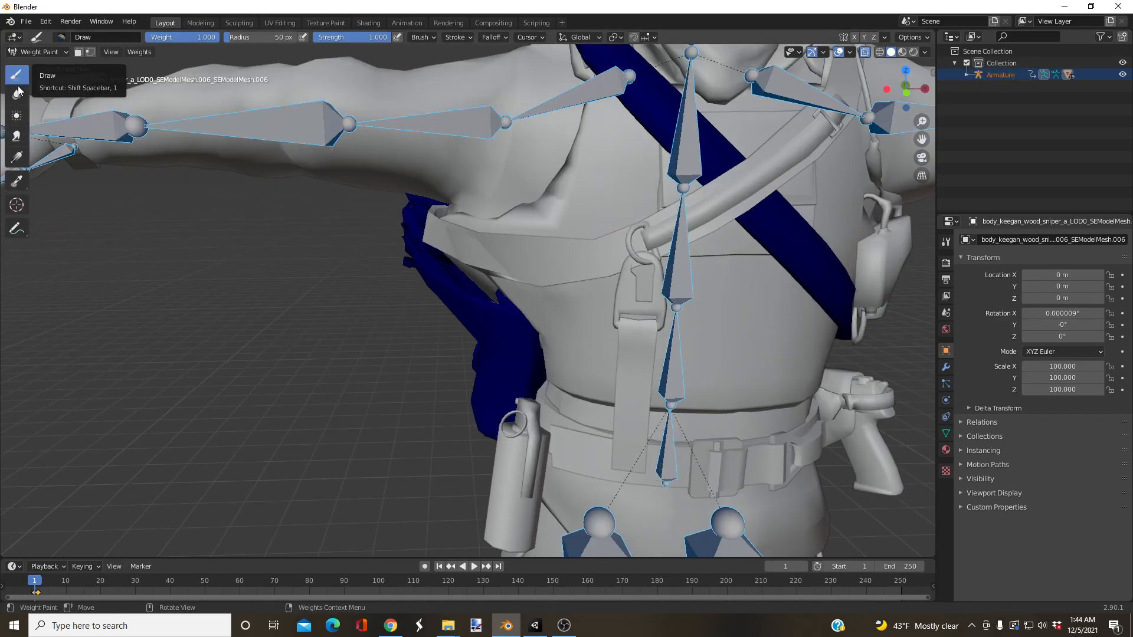
# Step: Activate the Gradient tool, select the RightArm bone and rotate it slightly downward to test the strap's deformation
pyautogui.click(18, 157)
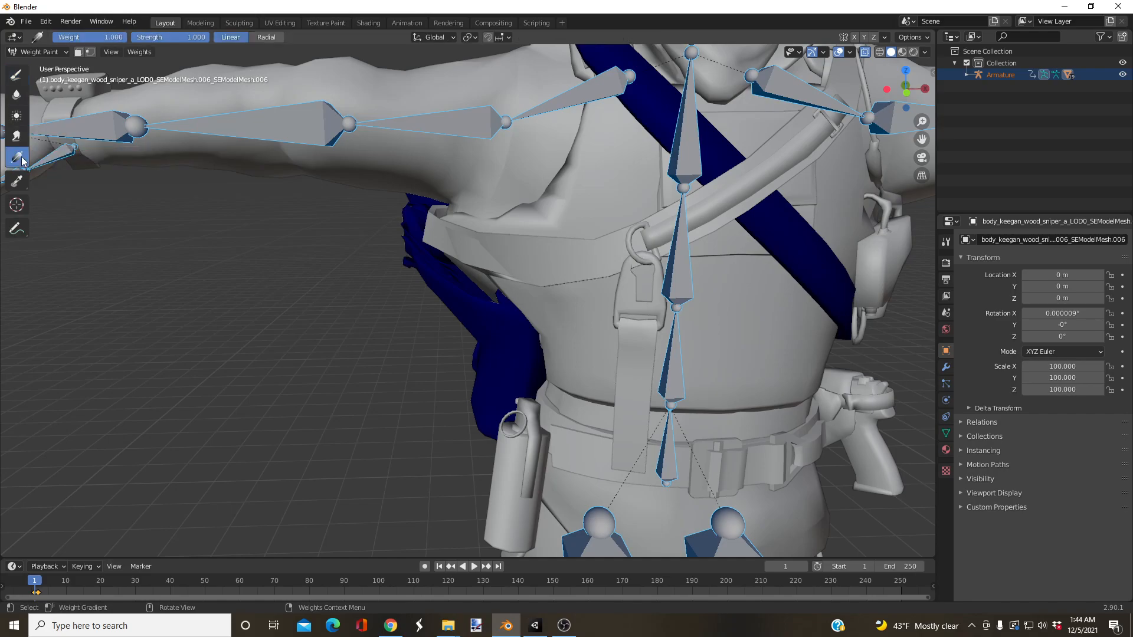
pyautogui.keyDown('ctrl'); pyautogui.click(399, 129); pyautogui.keyUp('ctrl')
pyautogui.moveTo(494, 164); pyautogui.dragTo(363, 205, button='middle')
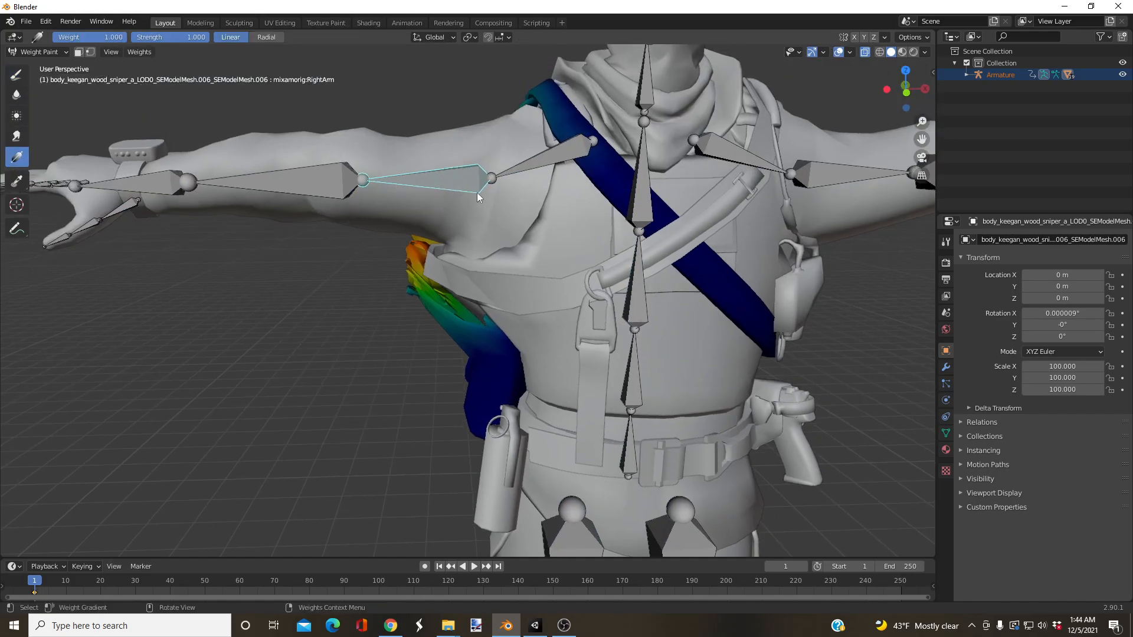
pyautogui.press('r')
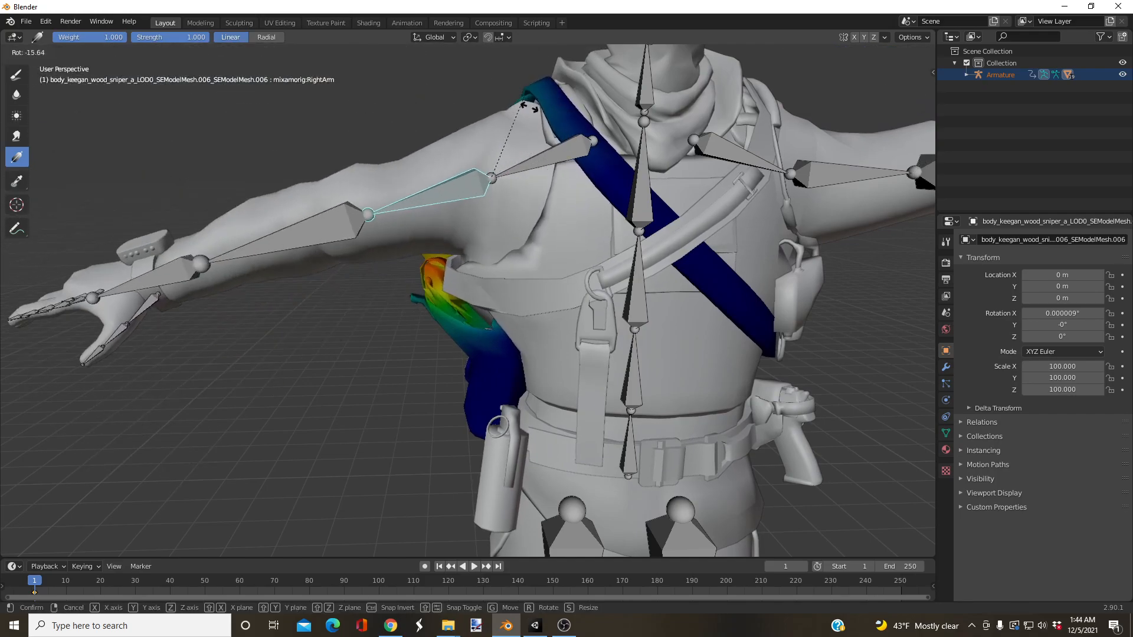
pyautogui.click(538, 111)
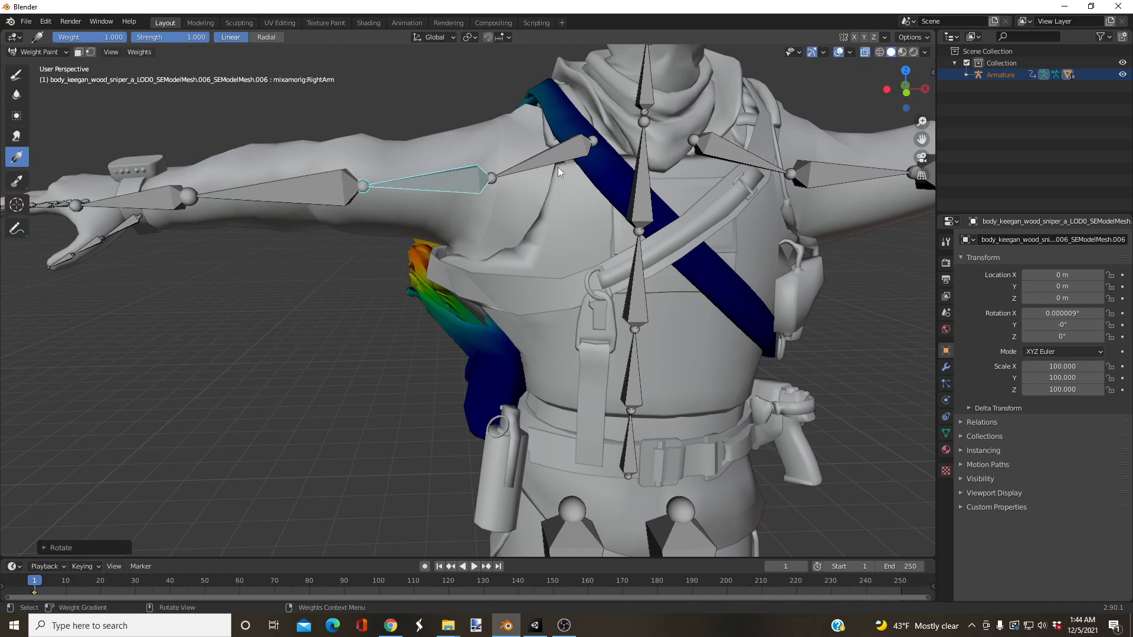
# Step: Set the gradient weight to 0 and clear the RightArm bone's influence from the diagonal strap and pack mesh
pyautogui.moveTo(504, 236); pyautogui.dragTo(475, 228, button='middle')
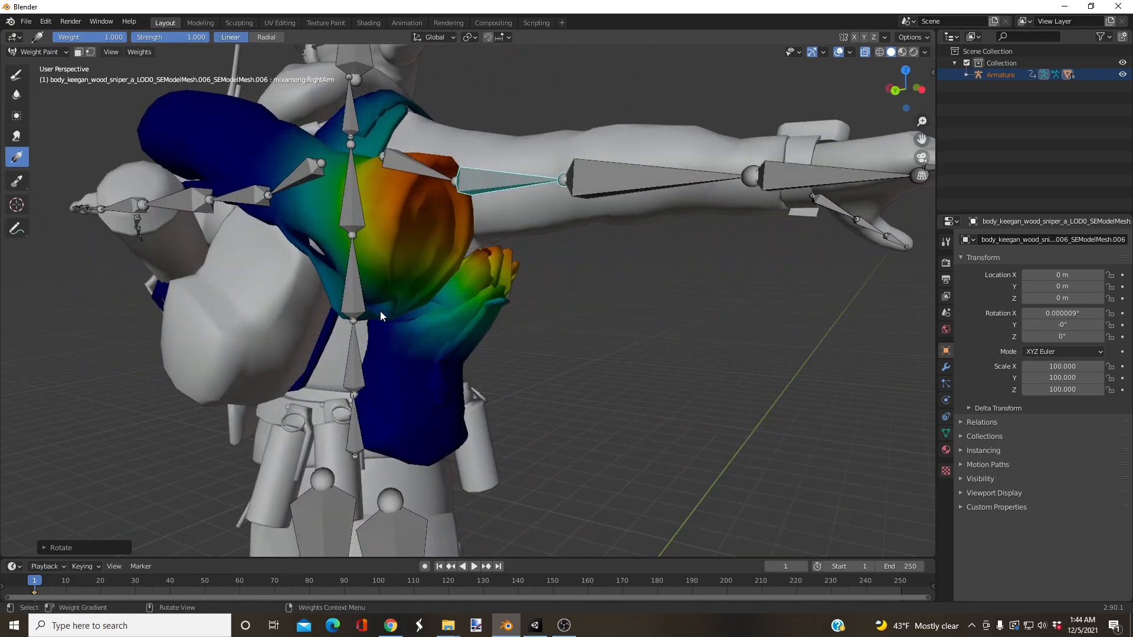
pyautogui.moveTo(643, 257); pyautogui.dragTo(214, 104, button='middle')
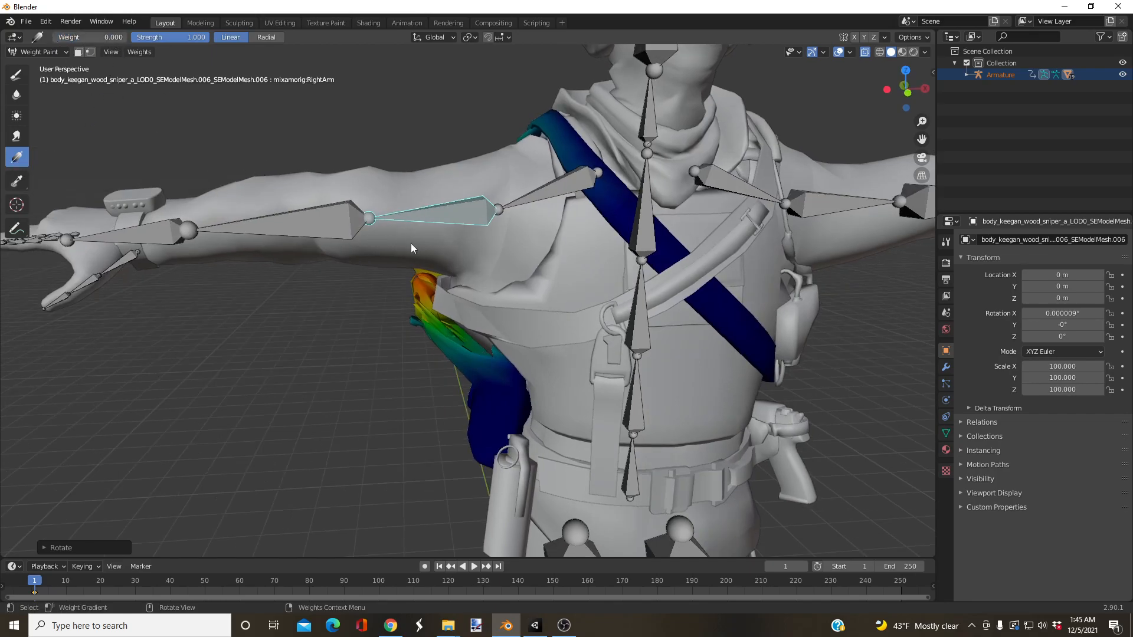
pyautogui.moveTo(402, 267); pyautogui.dragTo(398, 271, button='middle')
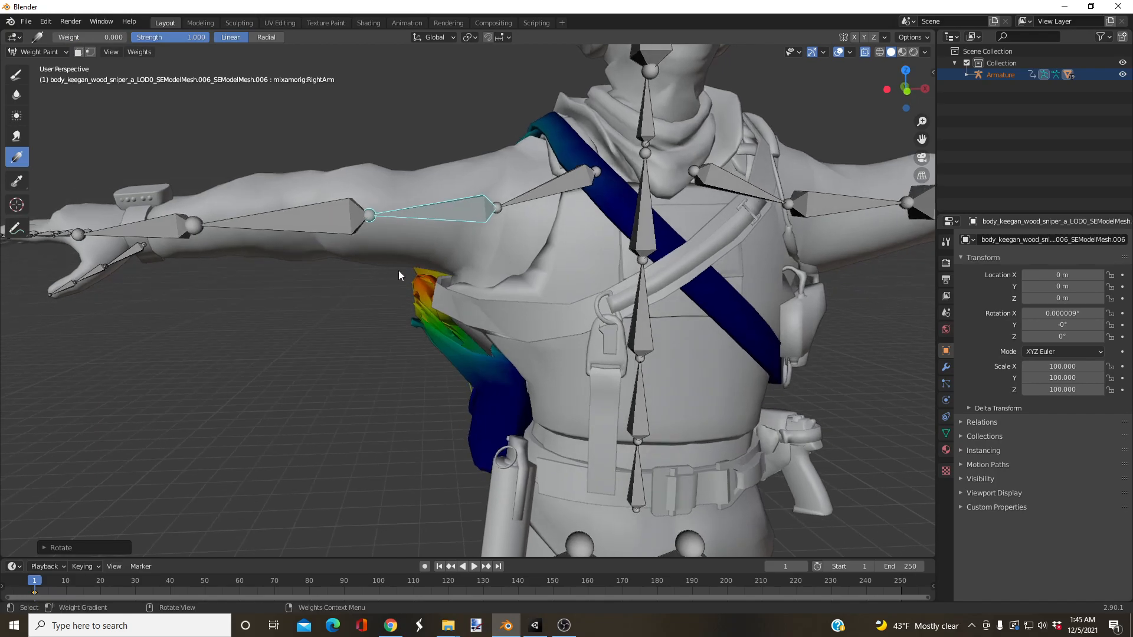
pyautogui.moveTo(402, 270); pyautogui.dragTo(245, 265)
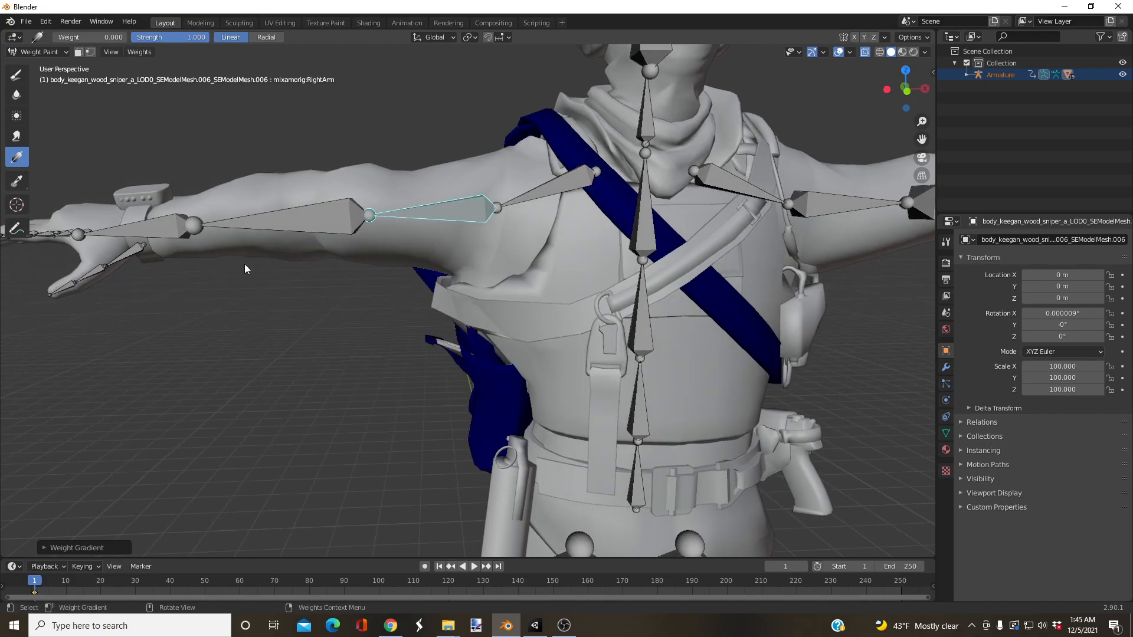
pyautogui.moveTo(456, 248); pyautogui.dragTo(384, 303, button='middle')
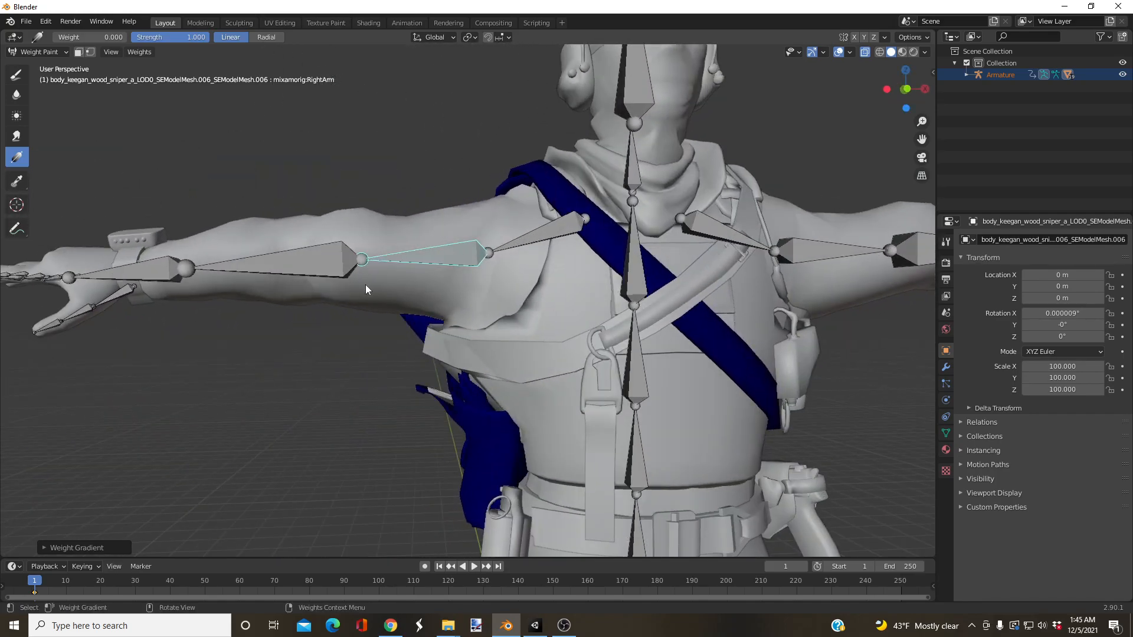
# Step: Select the RightShoulder bone and clear its weights from the diagonal strap and pack with the gradient
pyautogui.moveTo(427, 275); pyautogui.dragTo(511, 270, button='middle')
pyautogui.keyDown('ctrl'); pyautogui.click(512, 270); pyautogui.keyUp('ctrl')
pyautogui.moveTo(401, 300); pyautogui.dragTo(379, 296, button='middle')
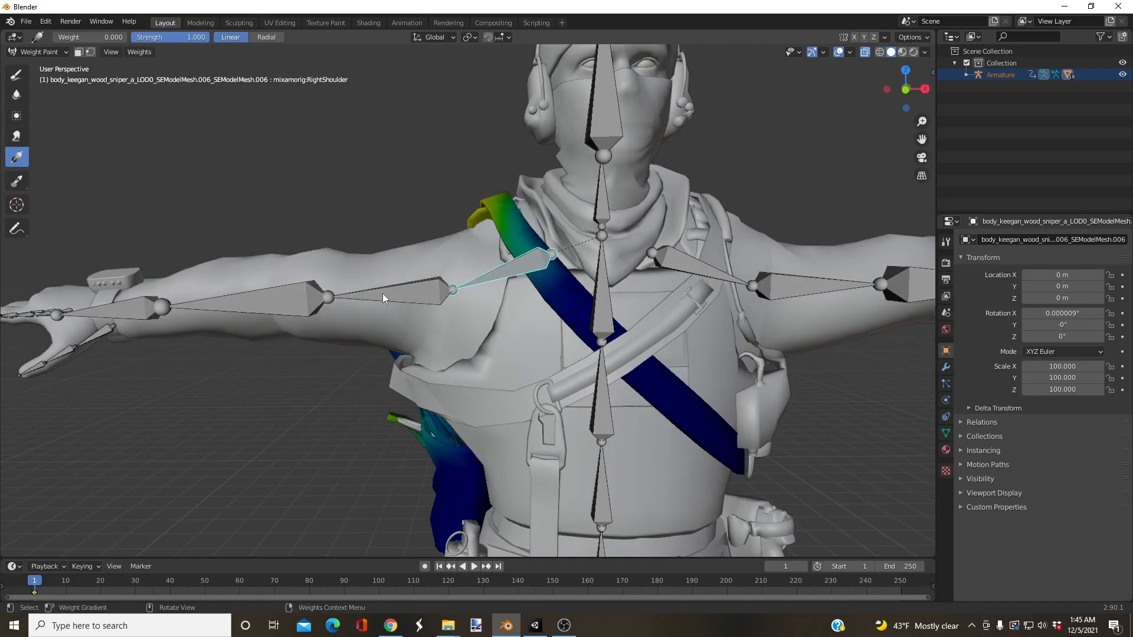
pyautogui.moveTo(379, 294); pyautogui.dragTo(187, 255)
pyautogui.scroll(-2, 526, 311)
pyautogui.moveTo(525, 310); pyautogui.dragTo(513, 317, button='middle')
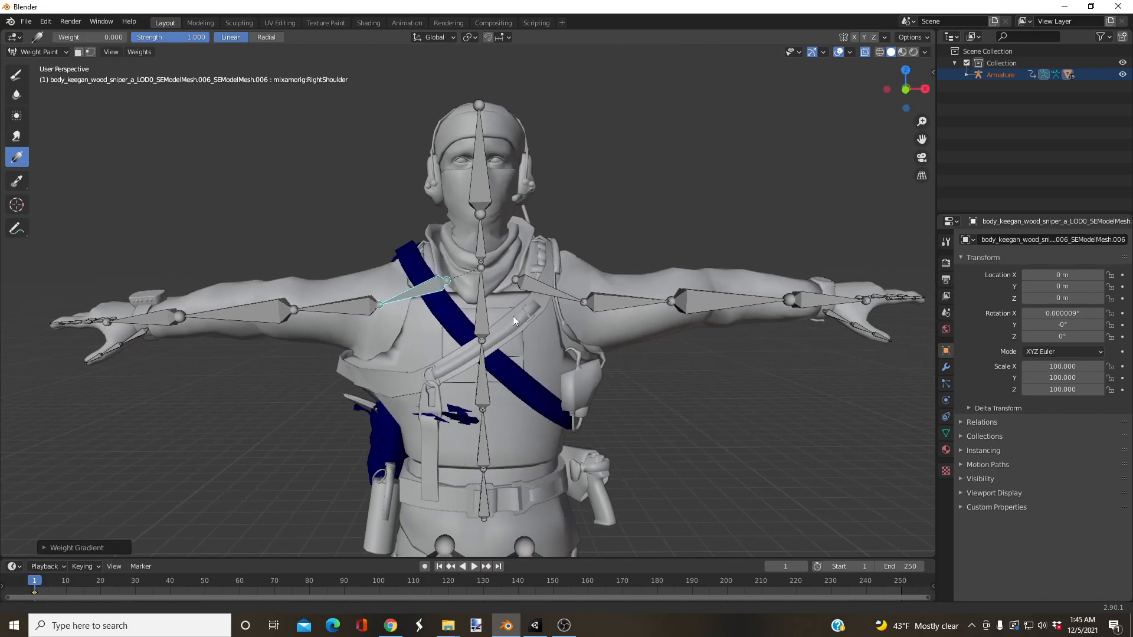
# Step: Go through the shoulder, arm and Spine2 bones and examine their weights on the diagonal strap and pack
pyautogui.keyDown('ctrl'); pyautogui.click(534, 285); pyautogui.keyUp('ctrl')
pyautogui.keyDown('ctrl'); pyautogui.click(623, 297); pyautogui.keyUp('ctrl')
pyautogui.keyDown('ctrl'); pyautogui.click(286, 328); pyautogui.keyUp('ctrl')
pyautogui.moveTo(286, 328); pyautogui.dragTo(303, 352, button='middle')
pyautogui.moveTo(302, 351); pyautogui.dragTo(453, 393)
pyautogui.keyDown('ctrl'); pyautogui.click(481, 313); pyautogui.keyUp('ctrl')
pyautogui.moveTo(481, 313); pyautogui.dragTo(356, 320, button='middle')
pyautogui.scroll(2, 500, 341)
pyautogui.moveTo(483, 350); pyautogui.dragTo(420, 247, button='middle')
pyautogui.scroll(2, 531, 318)
pyautogui.moveTo(554, 337); pyautogui.dragTo(398, 288, button='middle')
pyautogui.scroll(-6, 440, 259)
pyautogui.scroll(4, 398, 288)
pyautogui.scroll(2, 398, 289)
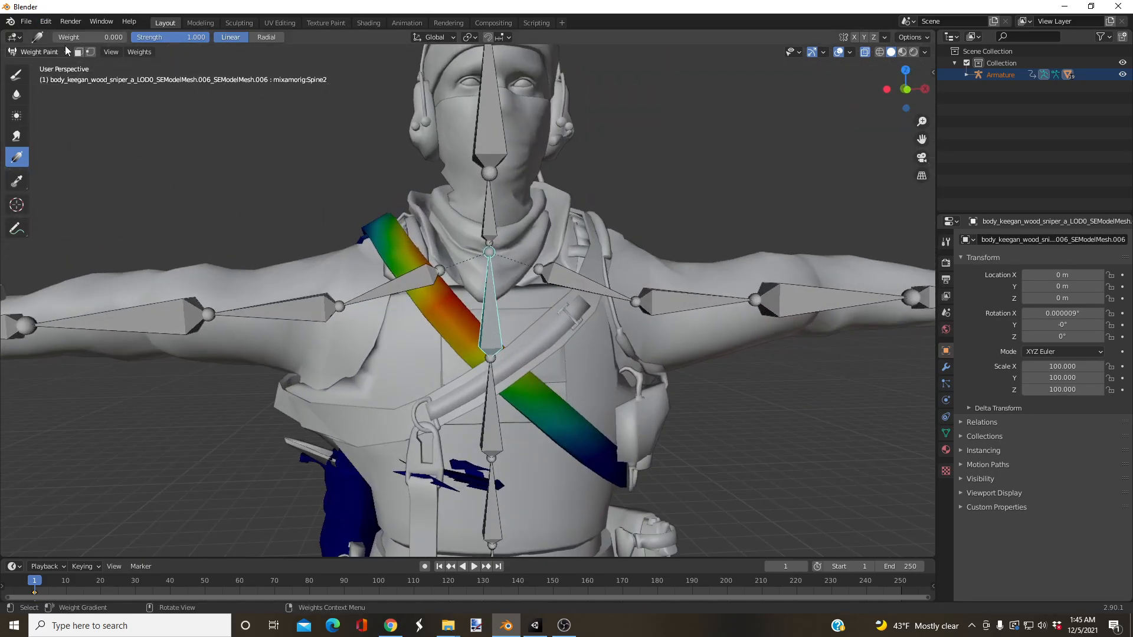
# Step: Set the gradient weight to 1 and strengthen the Spine2 bone's influence on the diagonal strap and pack mesh
pyautogui.moveTo(380, 260); pyautogui.dragTo(448, 355)
pyautogui.moveTo(431, 314); pyautogui.dragTo(490, 391)
pyautogui.moveTo(384, 360); pyautogui.dragTo(504, 374)
pyautogui.moveTo(504, 374)
pyautogui.mouseDown(button='middle')
pyautogui.moveTo(444, 384)
pyautogui.moveTo(539, 387)
pyautogui.moveTo(612, 372)
pyautogui.moveTo(342, 378)
pyautogui.moveTo(490, 387)
pyautogui.mouseUp(button='middle')
pyautogui.scroll(3, 490, 387)
pyautogui.keyDown('shift'); pyautogui.moveTo(380, 338); pyautogui.dragTo(420, 366, button='middle'); pyautogui.keyUp('shift')
# Step: Leave weight painting on the diagonal strap and put the other chest strap, with its buckle and canister, into Weight Paint mode
pyautogui.click(51, 54)
pyautogui.click(62, 64)
pyautogui.scroll(-3, 363, 177)
pyautogui.click(483, 196)
pyautogui.click(501, 202)
pyautogui.moveTo(426, 313); pyautogui.dragTo(402, 275, button='middle')
pyautogui.scroll(2, 399, 313)
pyautogui.keyDown('shift'); pyautogui.moveTo(396, 354); pyautogui.dragTo(498, 260, button='middle'); pyautogui.keyUp('shift')
pyautogui.scroll(3, 413, 261)
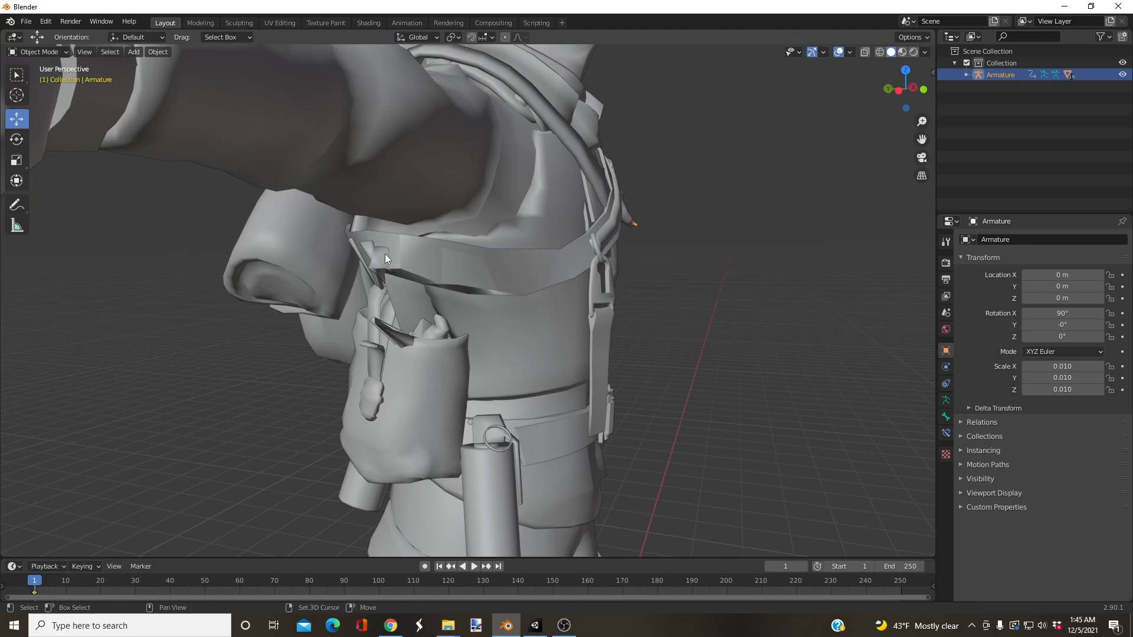
pyautogui.click(383, 255)
pyautogui.moveTo(401, 252)
pyautogui.mouseDown(button='middle')
pyautogui.moveTo(440, 257)
pyautogui.moveTo(409, 258)
pyautogui.mouseUp(button='middle')
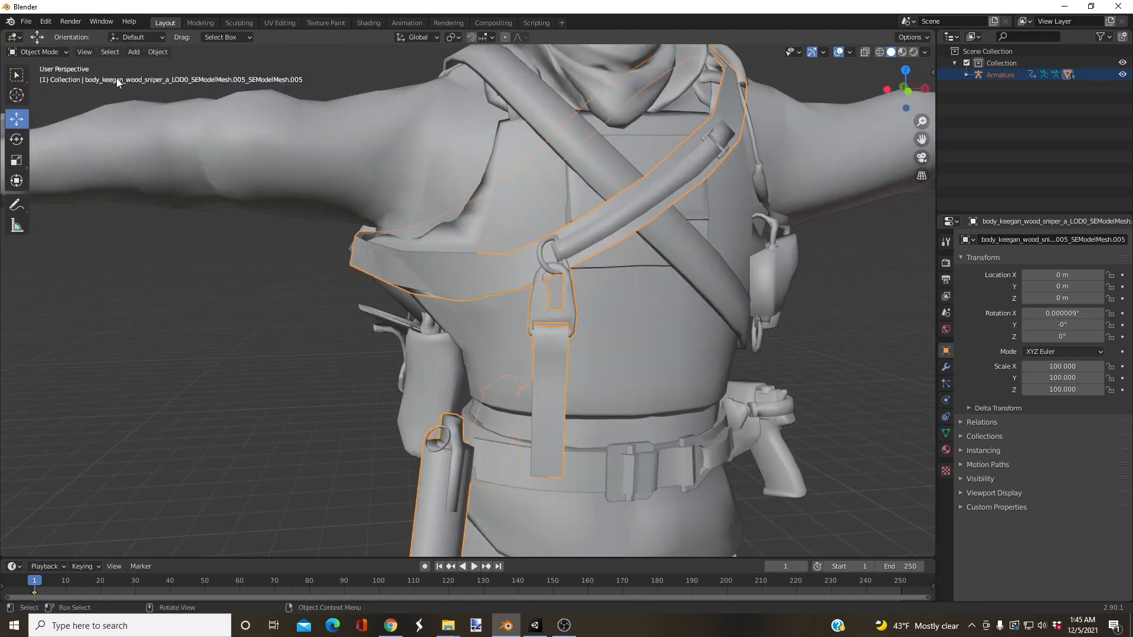
pyautogui.scroll(-5, 459, 179)
pyautogui.click(39, 52)
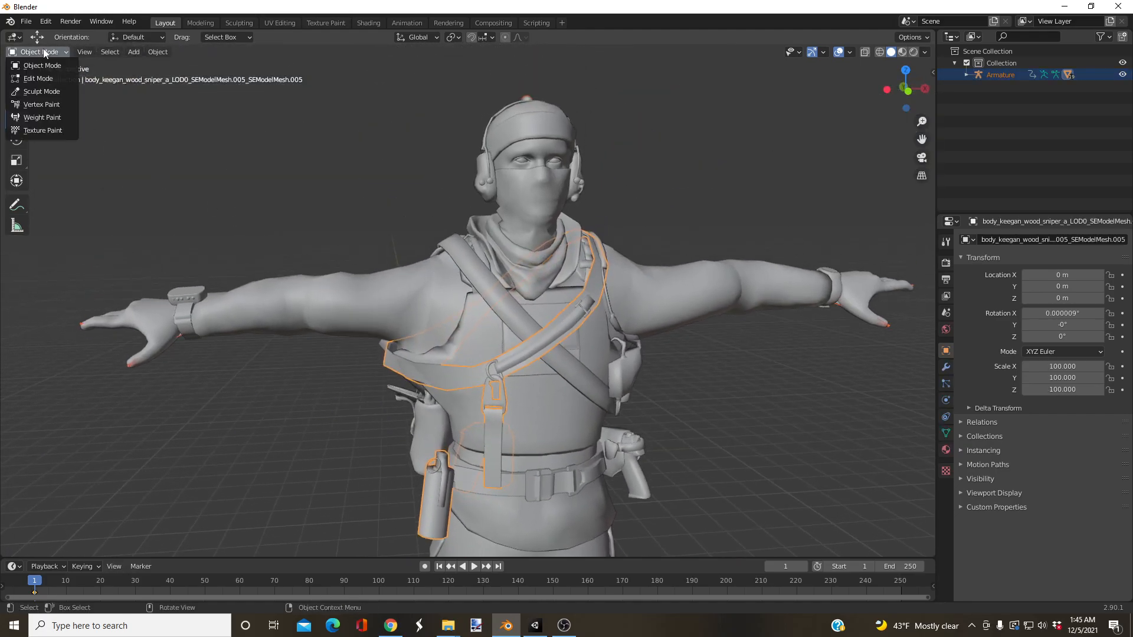
pyautogui.click(37, 116)
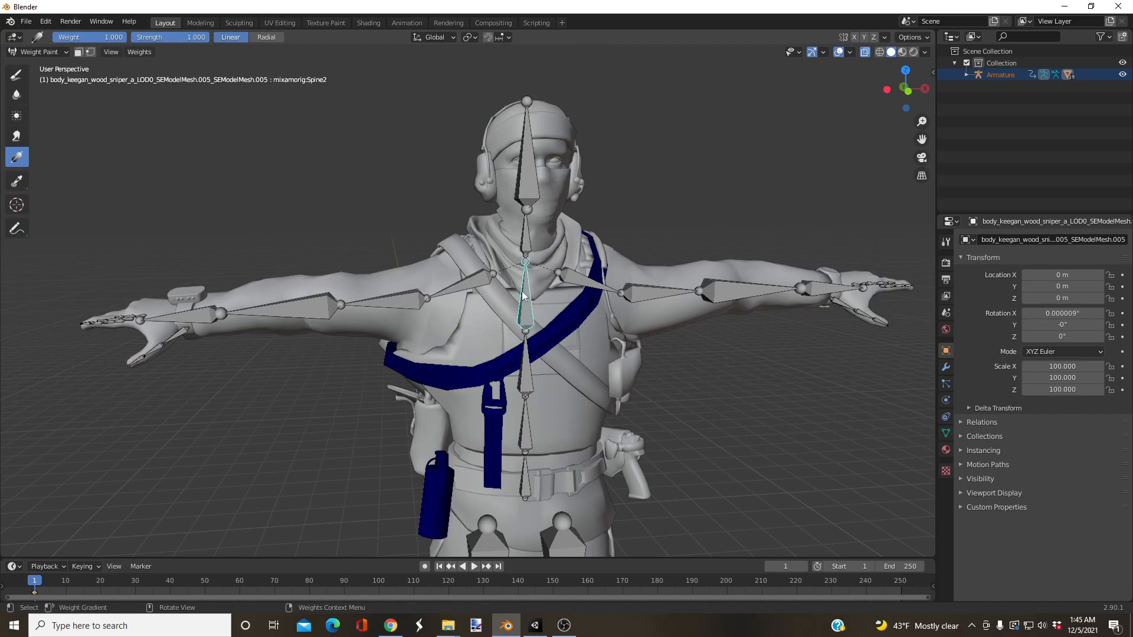
# Step: Clear the RightArm bone's influence from the buckled chest strap at weight 0, and check the RightShoulder and Spine2 weights
pyautogui.click(458, 273)
pyautogui.click(357, 307)
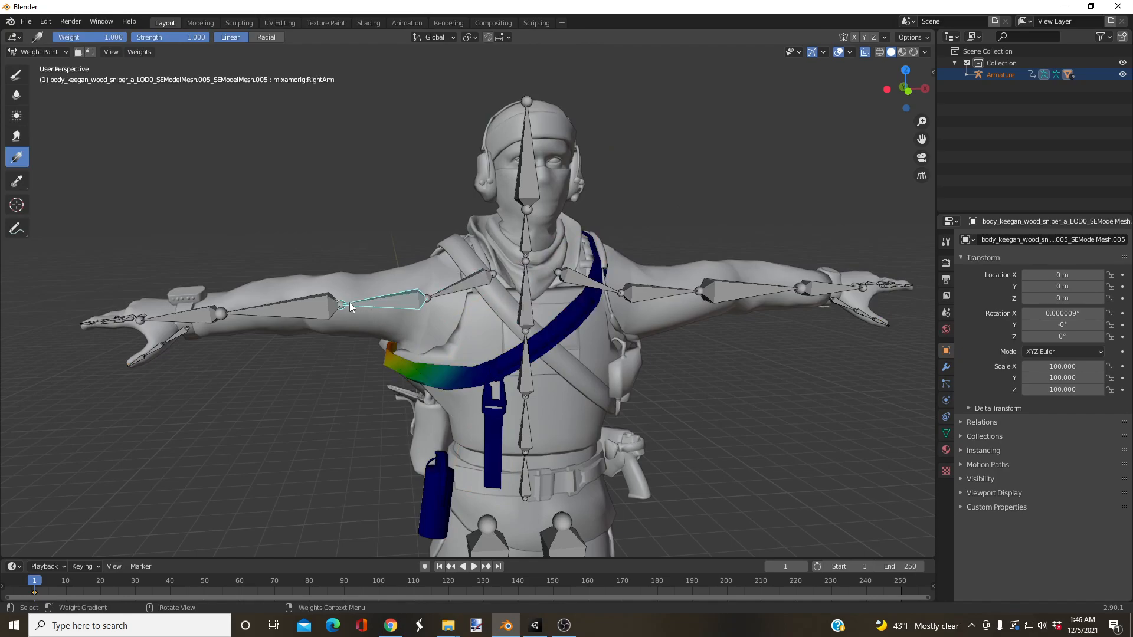
pyautogui.moveTo(381, 294); pyautogui.dragTo(370, 292, button='middle')
pyautogui.moveTo(381, 294); pyautogui.dragTo(473, 294)
pyautogui.click(483, 277)
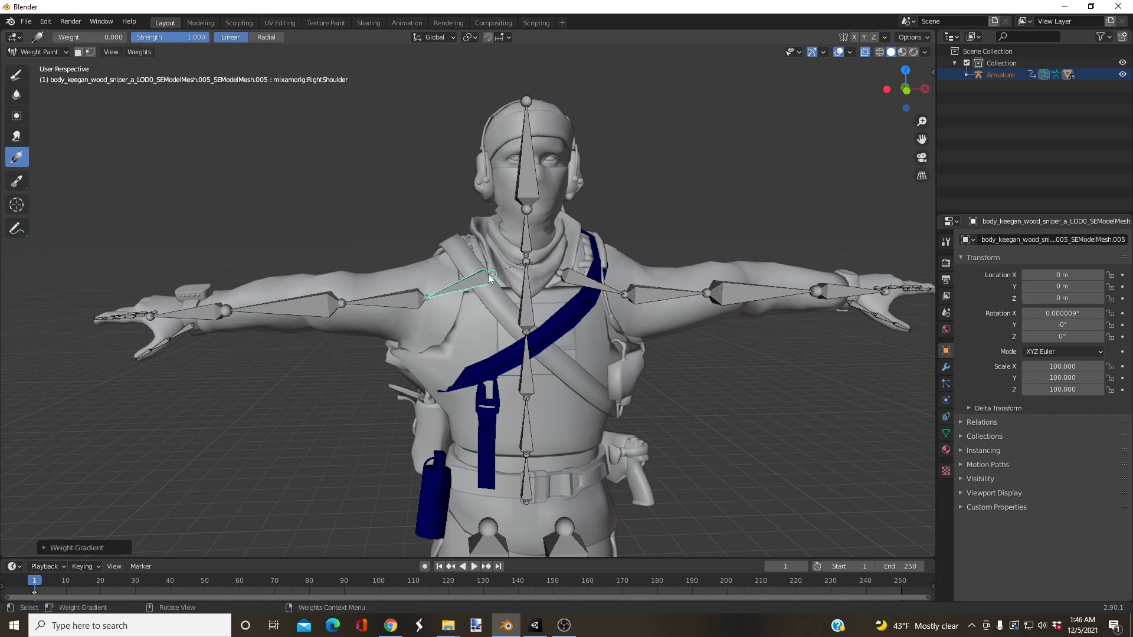
pyautogui.click(521, 290)
pyautogui.moveTo(522, 290); pyautogui.dragTo(425, 330, button='middle')
# Step: Put the diagonal strap and pack mesh back into Weight Paint mode and recheck its RightArm weights
pyautogui.click(60, 53)
pyautogui.click(59, 64)
pyautogui.click(524, 101)
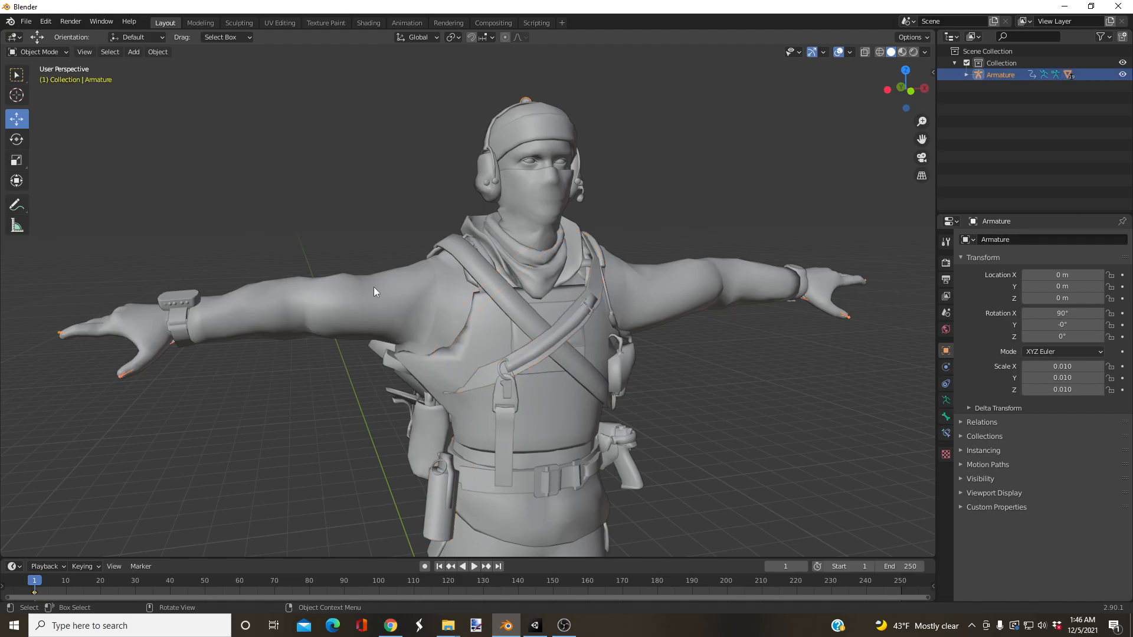
pyautogui.click(375, 343)
pyautogui.click(64, 53)
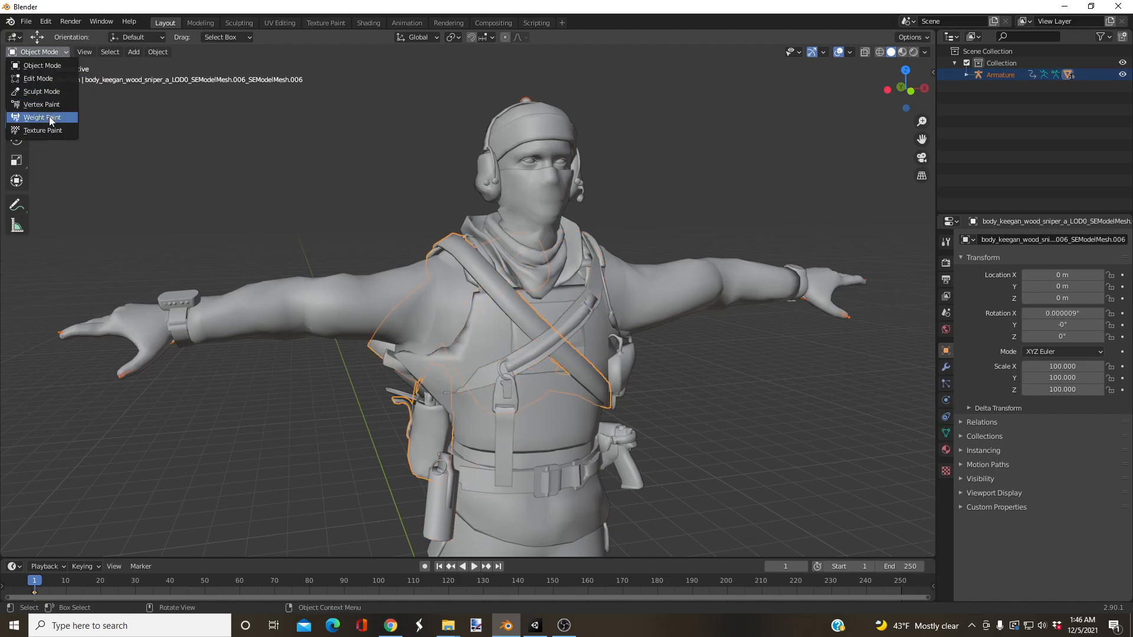
pyautogui.click(42, 117)
pyautogui.click(376, 307)
pyautogui.moveTo(376, 307); pyautogui.dragTo(357, 302, button='middle')
pyautogui.moveTo(357, 303); pyautogui.dragTo(381, 294)
pyautogui.scroll(-1, 382, 293)
pyautogui.moveTo(382, 292)
pyautogui.mouseDown(button='middle')
pyautogui.moveTo(557, 282)
pyautogui.moveTo(384, 290)
pyautogui.mouseUp(button='middle')
# Step: Return to Object Mode, select the jacket mesh and put it into Weight Paint mode
pyautogui.click(47, 52)
pyautogui.click(47, 56)
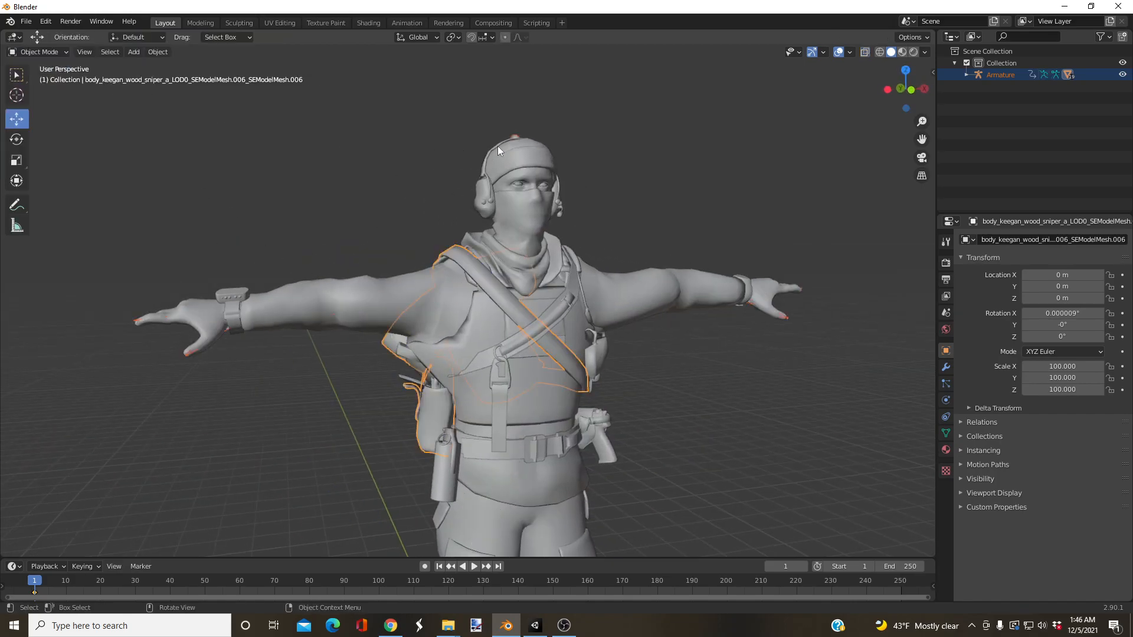
pyautogui.click(512, 135)
pyautogui.scroll(1, 406, 405)
pyautogui.scroll(4, 406, 405)
pyautogui.moveTo(318, 450); pyautogui.dragTo(271, 272, button='middle')
pyautogui.click(306, 334)
pyautogui.click(174, 111)
pyautogui.press('a')
pyautogui.click(39, 52)
pyautogui.click(36, 113)
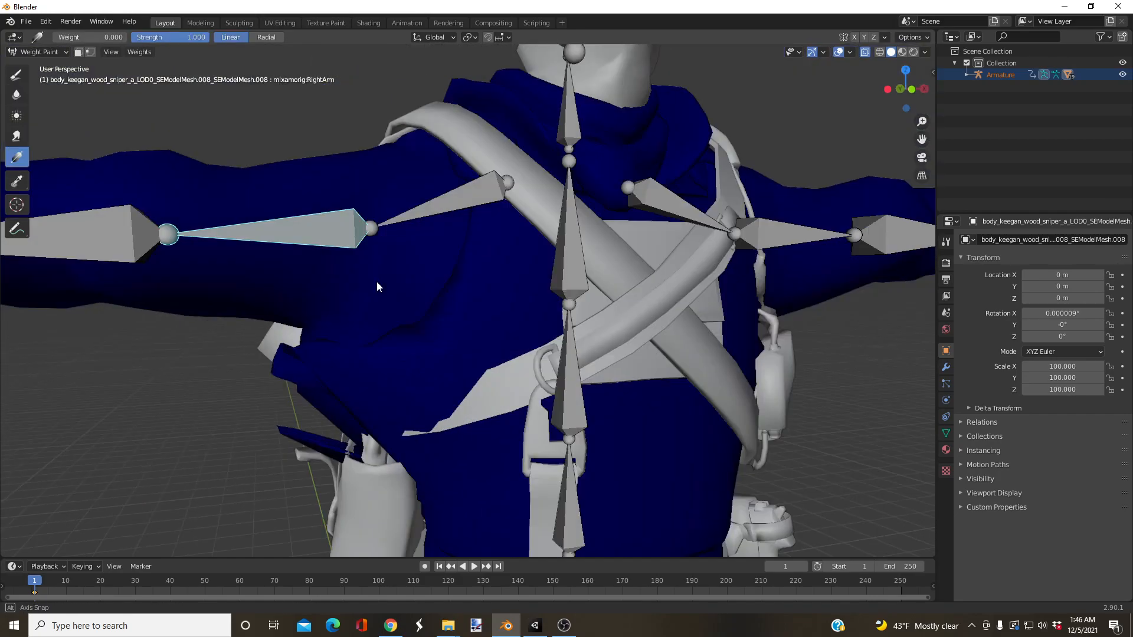
# Step: Fade the RightArm bone's weight out of the jacket's armpit with a gradient at weight 0, and try rotating the bone
pyautogui.keyDown('ctrl'); pyautogui.click(320, 235); pyautogui.keyUp('ctrl')
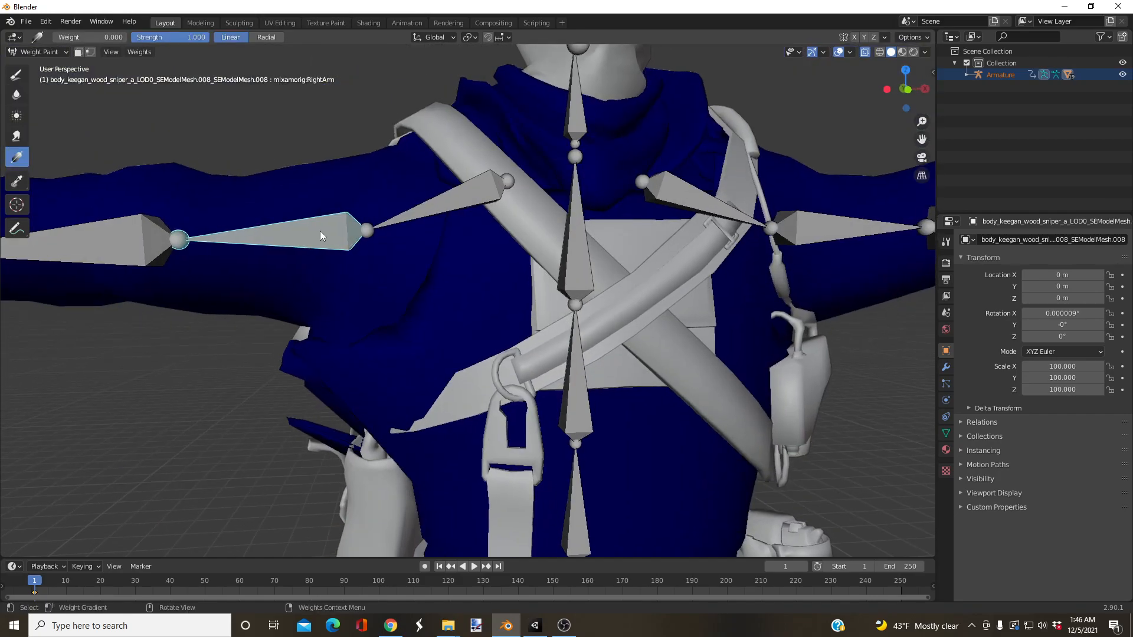
pyautogui.scroll(-8, 331, 328)
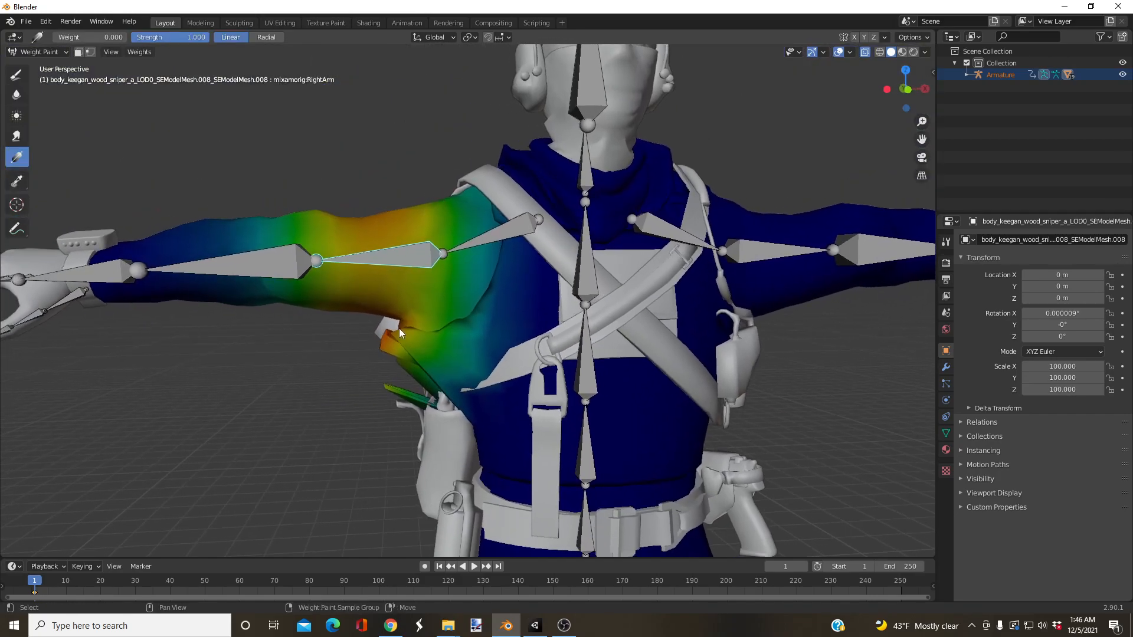
pyautogui.moveTo(413, 259); pyautogui.dragTo(420, 277, button='middle')
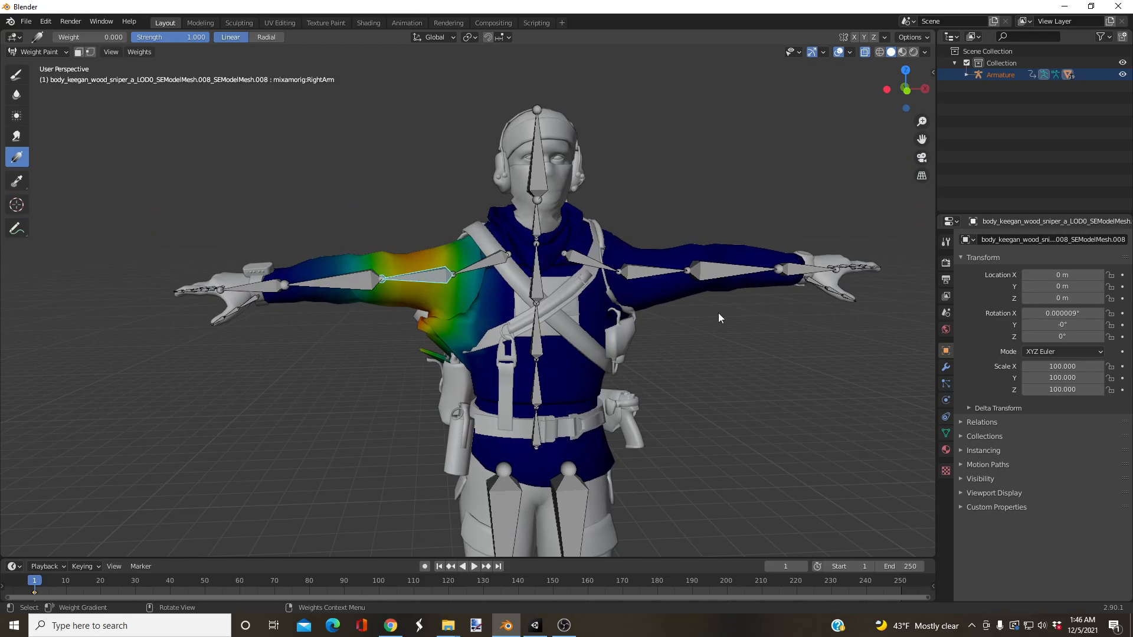
pyautogui.scroll(6, 416, 278)
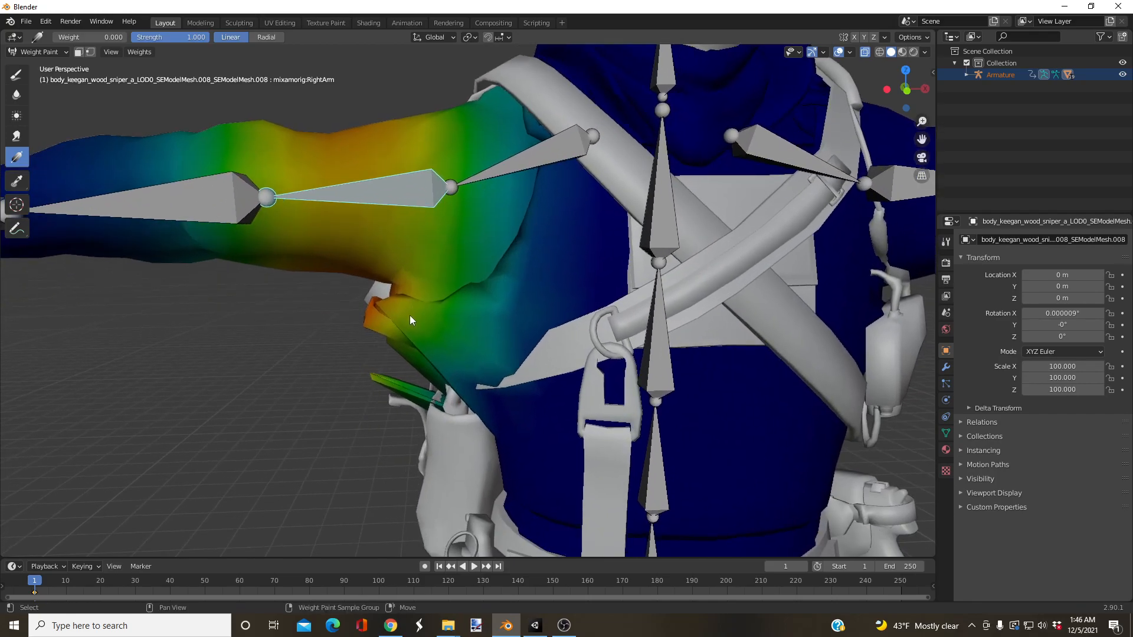
pyautogui.moveTo(410, 315); pyautogui.dragTo(404, 309, button='middle')
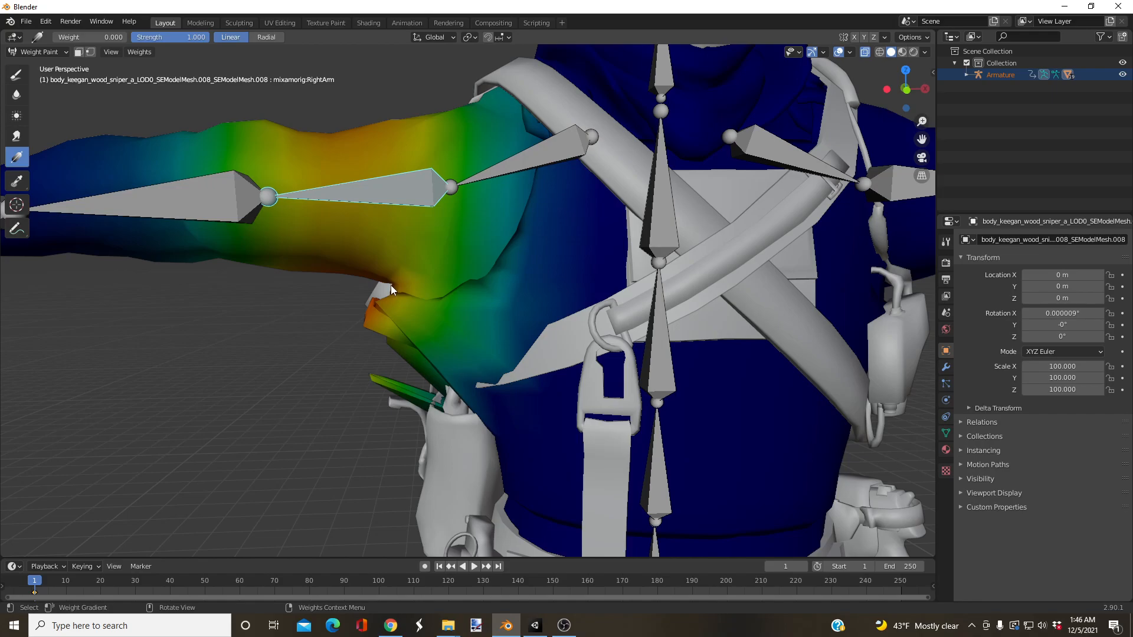
pyautogui.moveTo(393, 285); pyautogui.dragTo(393, 284)
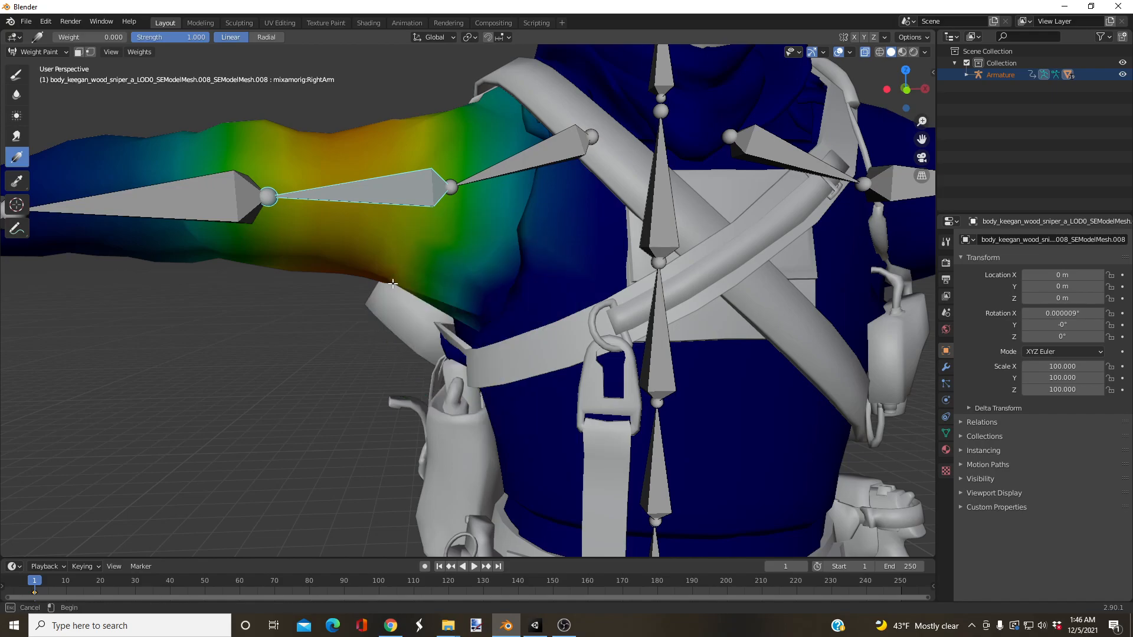
pyautogui.moveTo(400, 298); pyautogui.dragTo(348, 88)
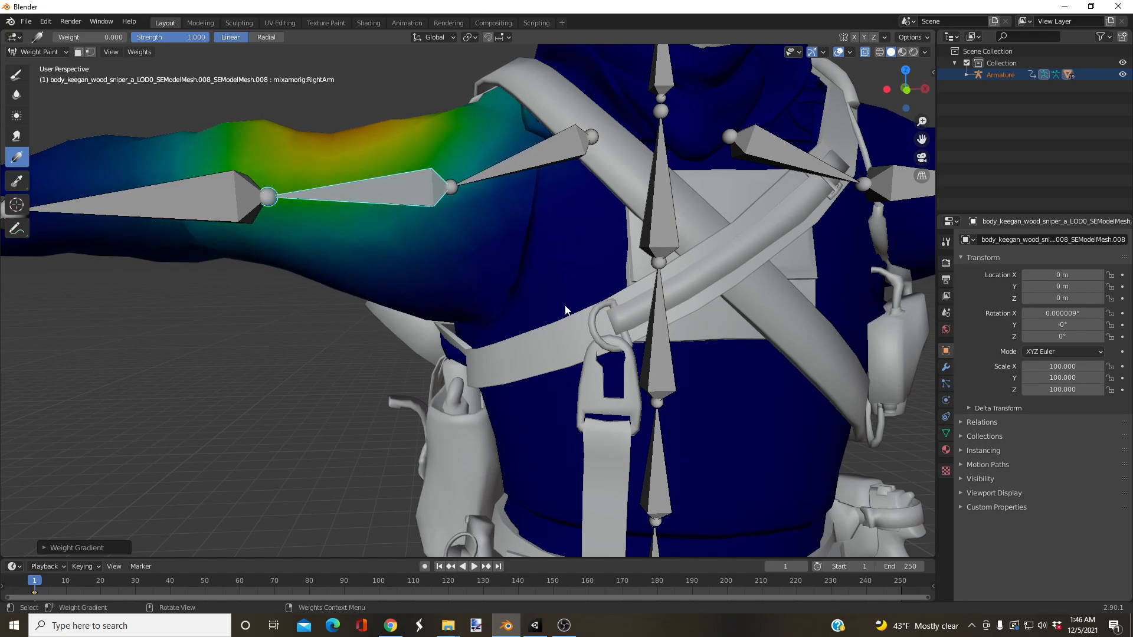
pyautogui.press('r')
pyautogui.rightClick(468, 123)
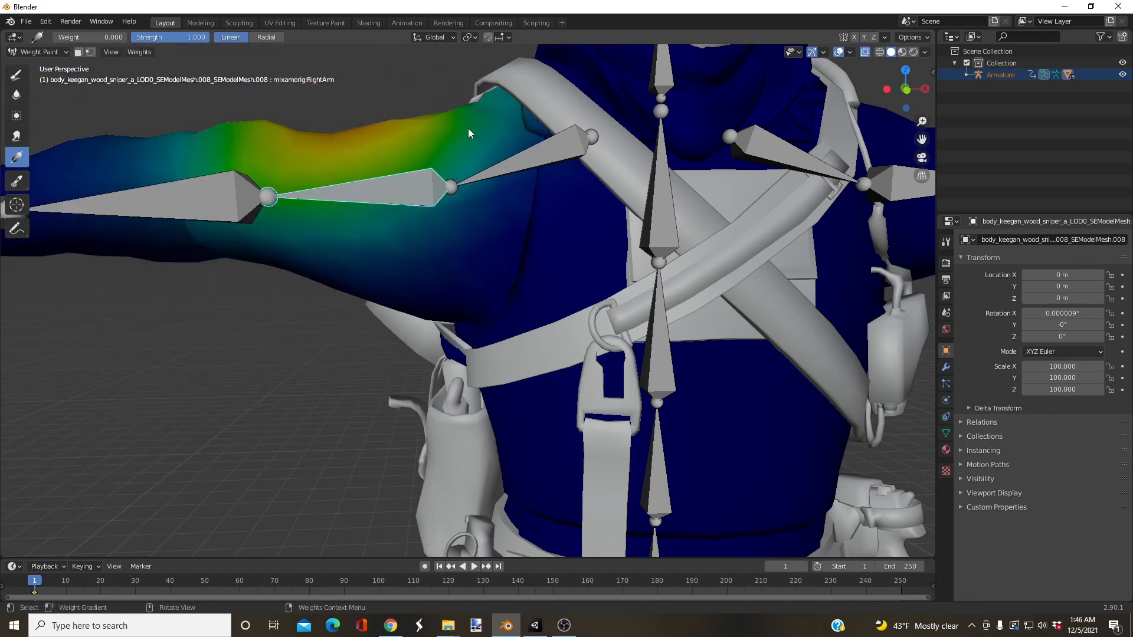
# Step: Select the LeftArm bone, fade its weight out of the jacket's armpit, and undo the last gradient
pyautogui.moveTo(449, 203); pyautogui.dragTo(555, 309, button='middle')
pyautogui.moveTo(827, 284)
pyautogui.keyDown('shift'); pyautogui.mouseDown(button='middle')
pyautogui.moveTo(513, 298)
pyautogui.moveTo(457, 370)
pyautogui.moveTo(456, 352)
pyautogui.mouseUp(button='middle'); pyautogui.keyUp('shift')
pyautogui.keyDown('ctrl'); pyautogui.click(511, 276); pyautogui.keyUp('ctrl')
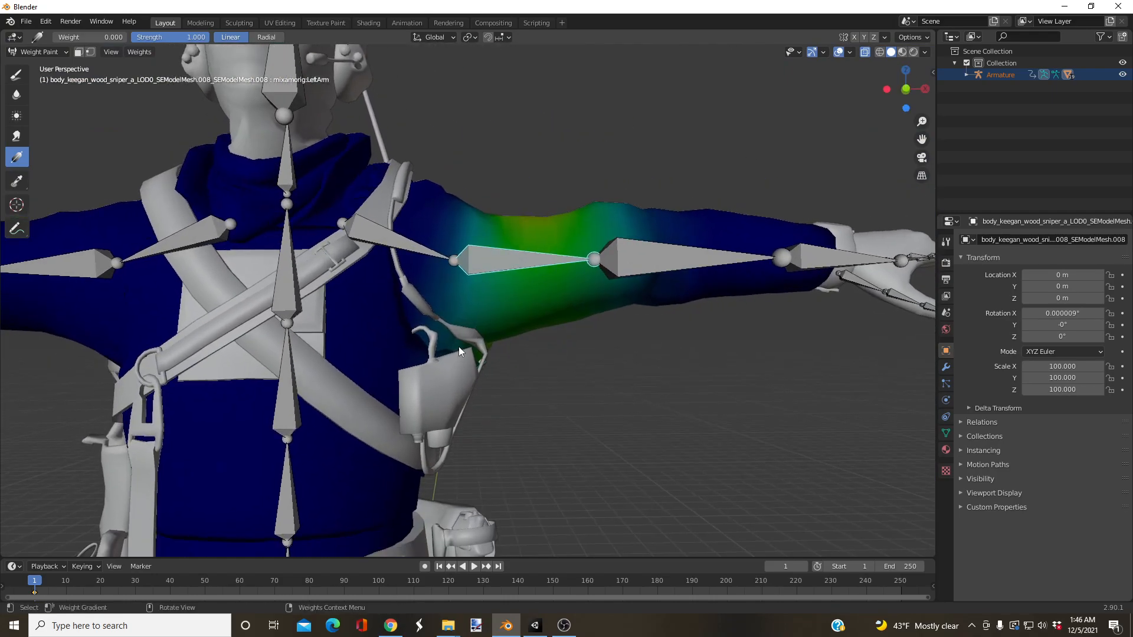
pyautogui.moveTo(461, 339); pyautogui.dragTo(471, 319)
pyautogui.moveTo(456, 346); pyautogui.dragTo(476, 317)
pyautogui.hotkey('ctrl', 'z')
pyautogui.scroll(-2, 440, 300)
# Step: Return to Object Mode, select the radio, pouch and belt gear mesh and put it into Weight Paint mode
pyautogui.click(38, 52)
pyautogui.click(33, 64)
pyautogui.click(427, 113)
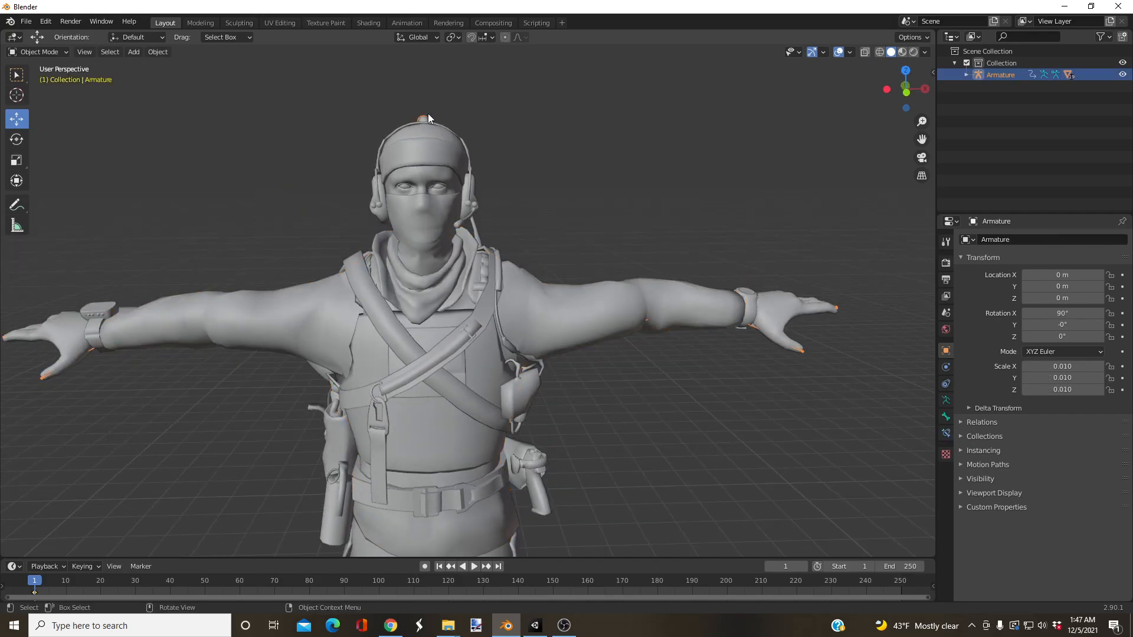
pyautogui.scroll(3, 472, 354)
pyautogui.scroll(3, 447, 295)
pyautogui.keyDown('shift'); pyautogui.moveTo(553, 419); pyautogui.dragTo(471, 260, button='middle'); pyautogui.keyUp('shift')
pyautogui.click(483, 244)
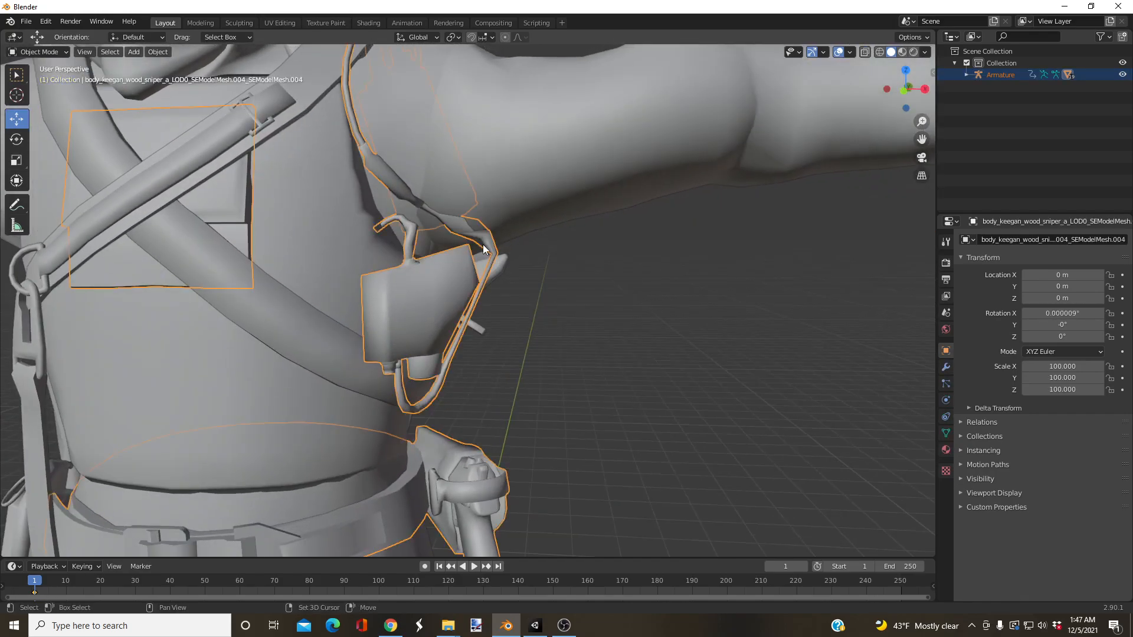
pyautogui.click(58, 53)
pyautogui.click(50, 117)
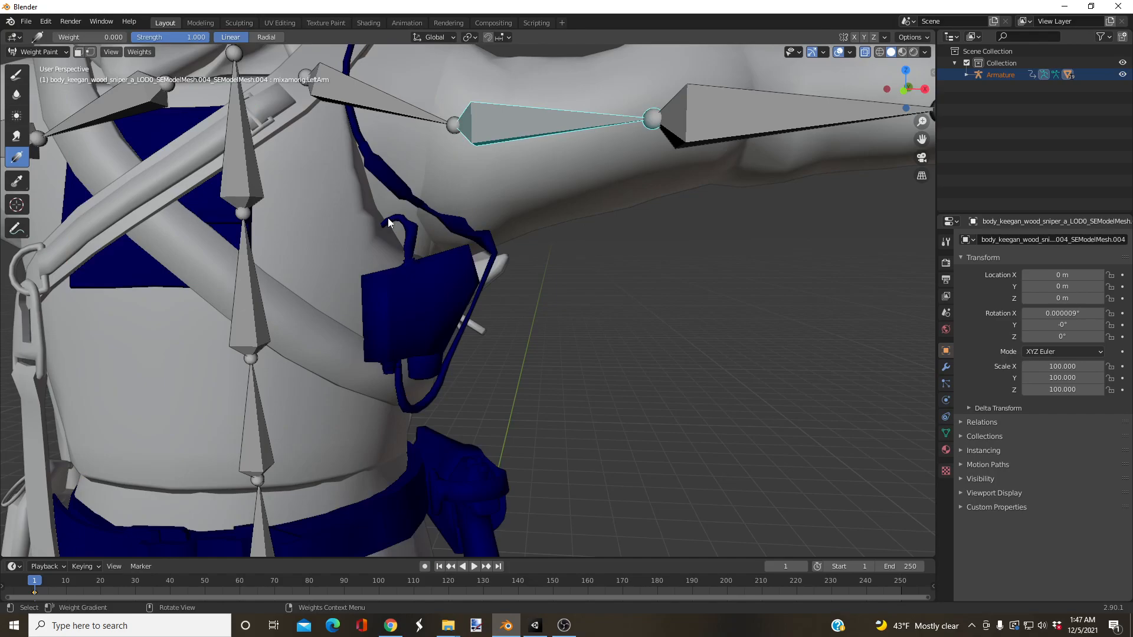
# Step: Clear the LeftArm, LeftForeArm and LeftShoulder bones' influence from the radio and pouch gear with gradients at weight 0
pyautogui.click(492, 135)
pyautogui.moveTo(545, 191); pyautogui.dragTo(553, 189, button='middle')
pyautogui.scroll(-1, 552, 189)
pyautogui.moveTo(553, 189); pyautogui.dragTo(649, 142)
pyautogui.click(650, 147)
pyautogui.moveTo(589, 211); pyautogui.dragTo(504, 224, button='middle')
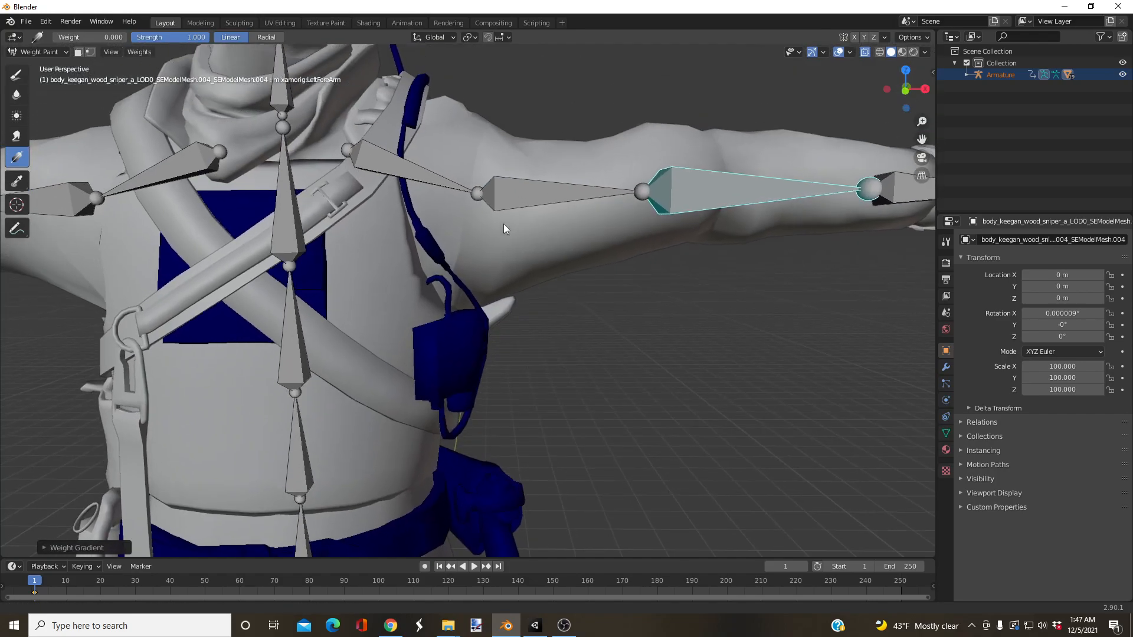
pyautogui.click(416, 162)
pyautogui.moveTo(527, 232); pyautogui.dragTo(603, 237)
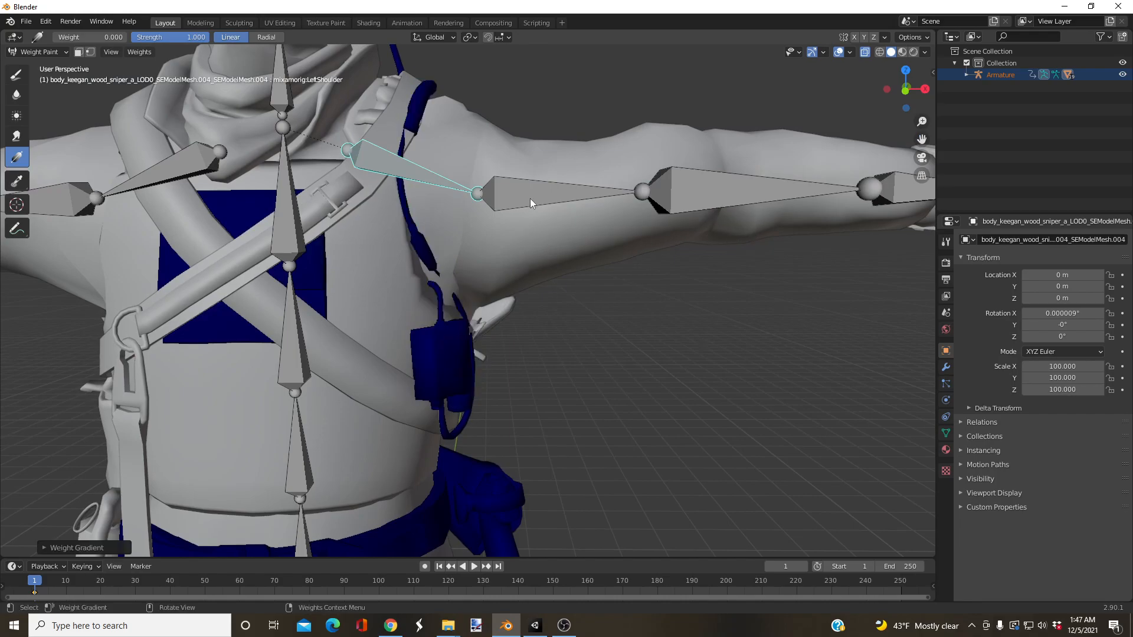
# Step: Examine the gear's Spine2 and Head bone weights, looking closely at the radio antenna on the back
pyautogui.click(293, 200)
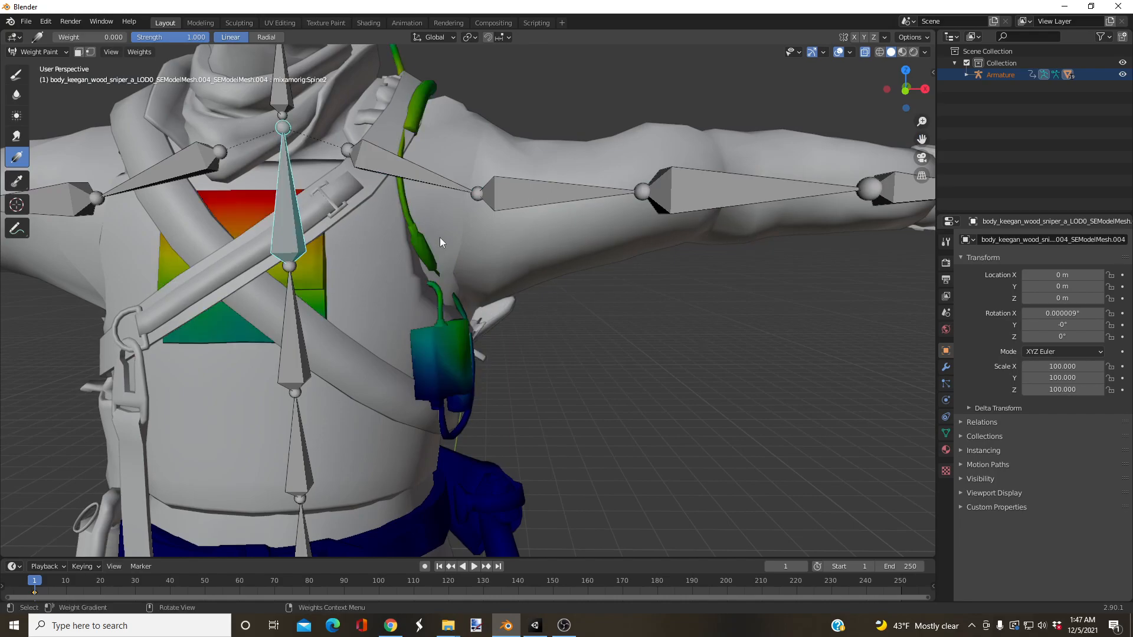
pyautogui.scroll(-4, 440, 237)
pyautogui.scroll(3, 441, 208)
pyautogui.click(353, 167)
pyautogui.moveTo(377, 165); pyautogui.dragTo(444, 329, button='middle')
pyautogui.click(458, 273)
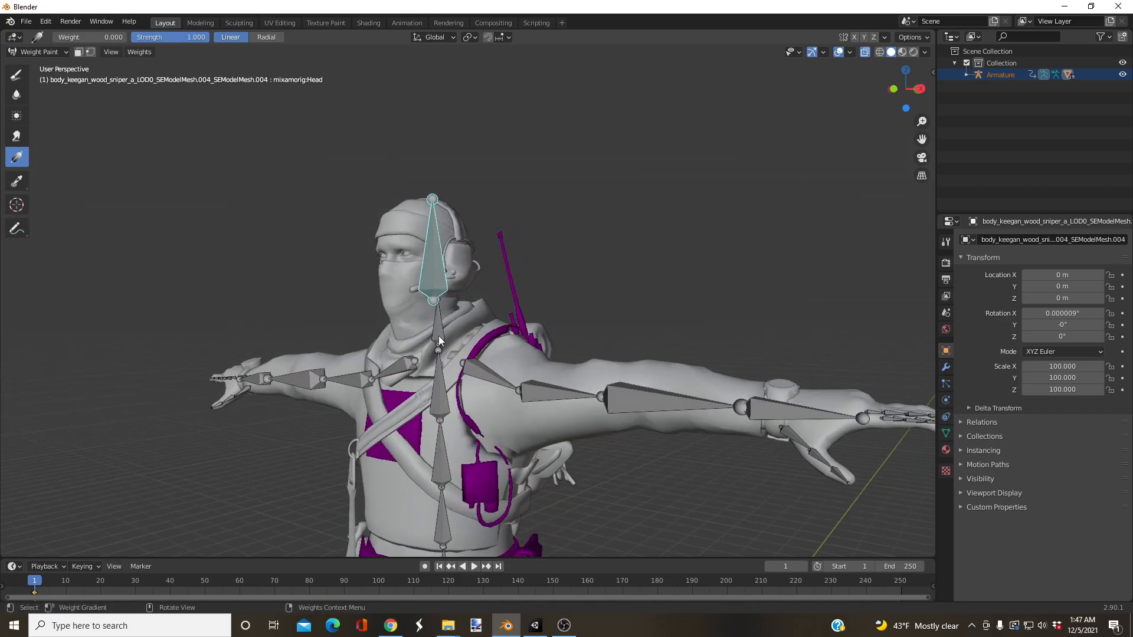
pyautogui.click(440, 363)
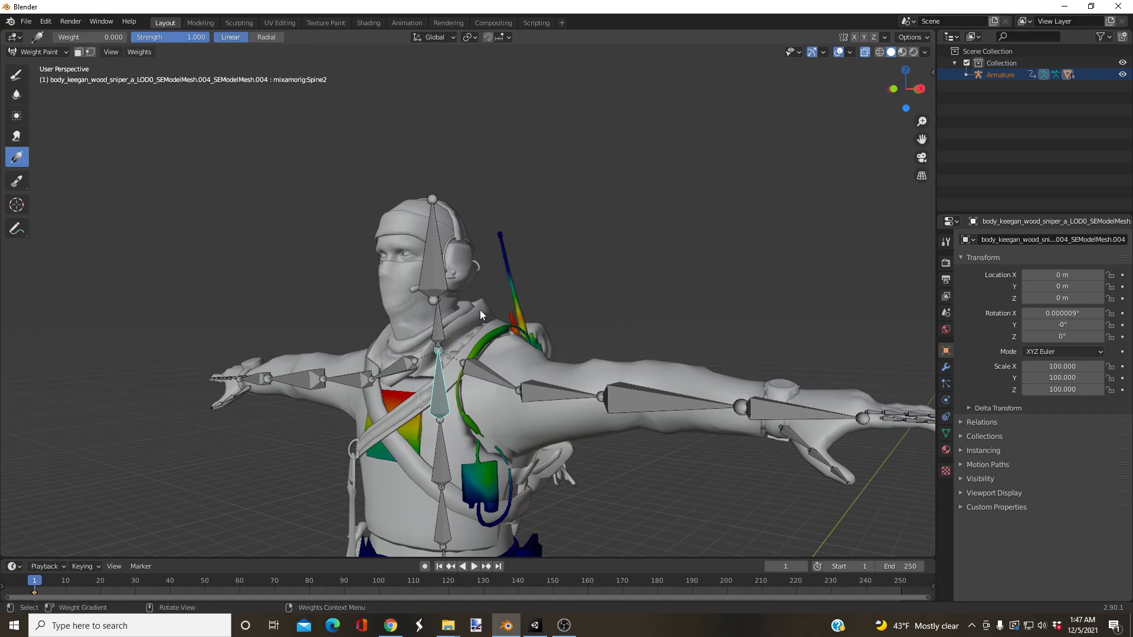
pyautogui.scroll(4, 532, 312)
pyautogui.moveTo(536, 309); pyautogui.dragTo(497, 350, button='middle')
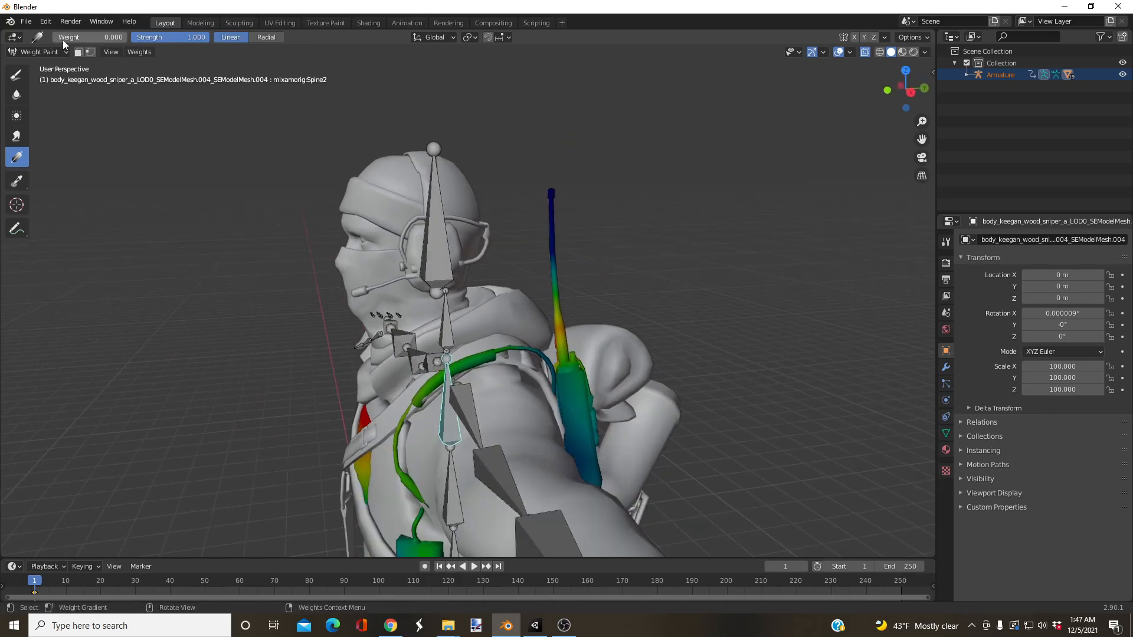
# Step: Set the gradient weight to 1 and strengthen the Spine2 bone's influence on the radio antenna
pyautogui.moveTo(447, 435); pyautogui.dragTo(484, 271, button='middle')
pyautogui.moveTo(537, 265); pyautogui.dragTo(546, 347)
pyautogui.moveTo(325, 426); pyautogui.dragTo(474, 395, button='middle')
pyautogui.scroll(-3, 438, 380)
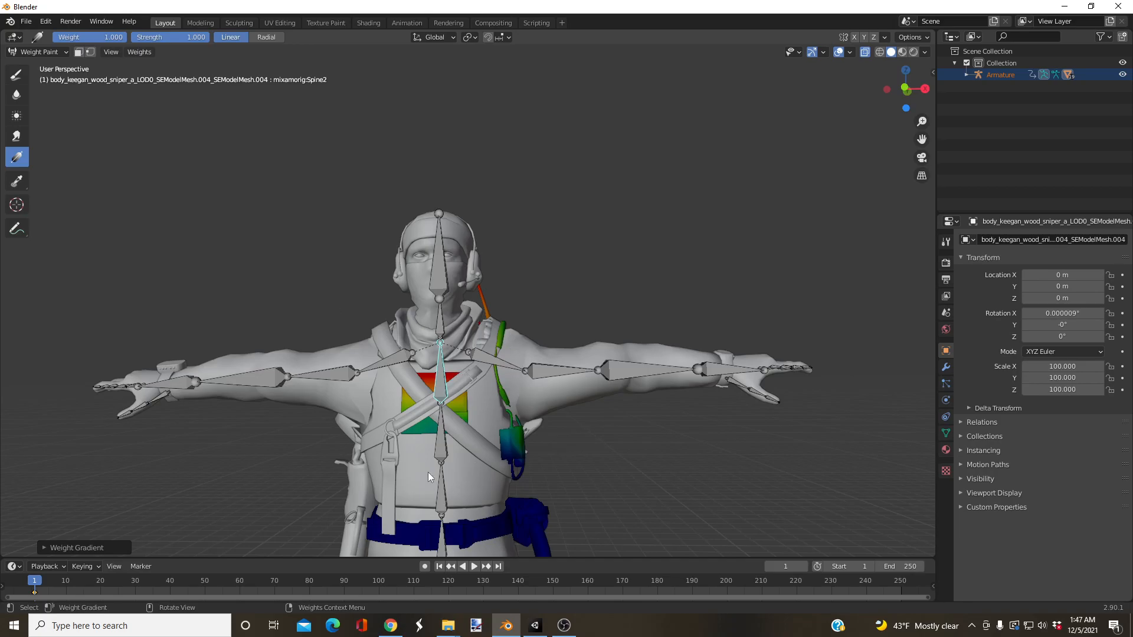
# Step: Examine the gear's RightShoulder bone weights from the front and return to Object Mode
pyautogui.moveTo(383, 425); pyautogui.dragTo(437, 366, button='middle')
pyautogui.moveTo(443, 367); pyautogui.dragTo(445, 412)
pyautogui.moveTo(446, 412)
pyautogui.mouseDown(button='middle')
pyautogui.moveTo(414, 382)
pyautogui.moveTo(504, 384)
pyautogui.moveTo(409, 353)
pyautogui.moveTo(396, 365)
pyautogui.moveTo(402, 389)
pyautogui.mouseUp(button='middle')
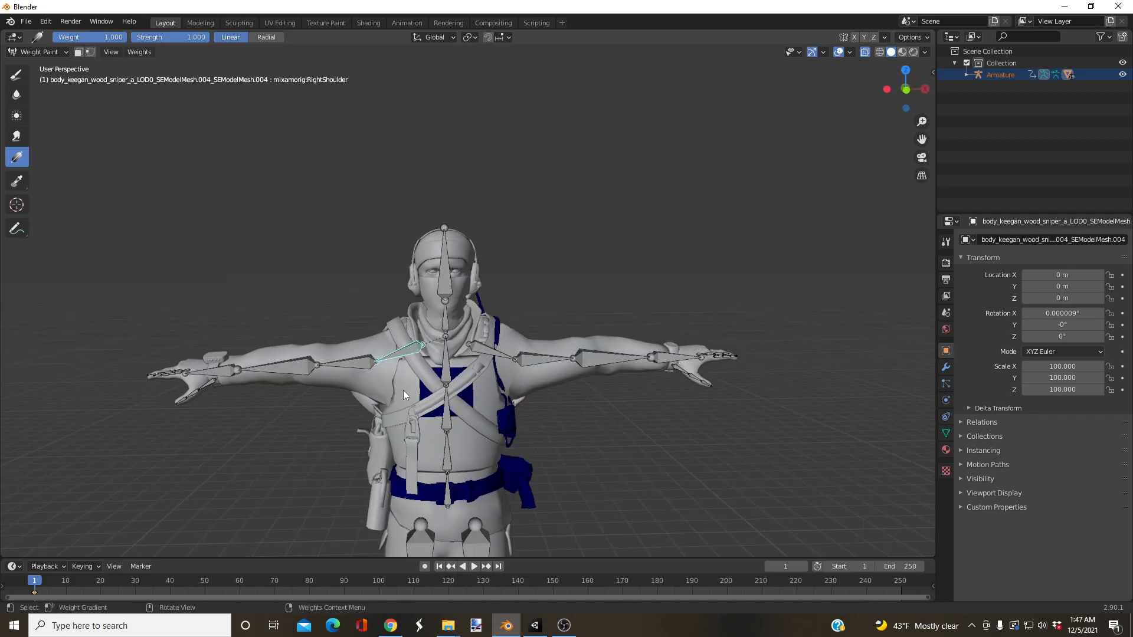
pyautogui.click(38, 52)
pyautogui.click(35, 65)
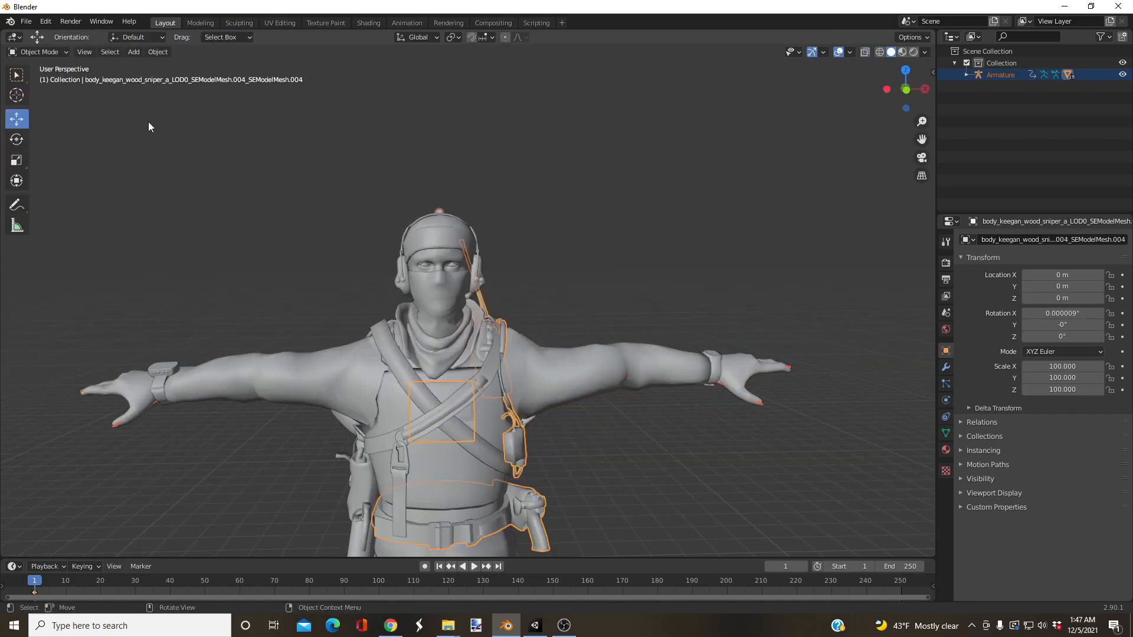
# Step: Select the armature together with the buckled chest sling strap mesh and put the strap into Weight Paint mode
pyautogui.click(438, 205)
pyautogui.scroll(1, 498, 392)
pyautogui.keyDown('shift'); pyautogui.moveTo(453, 422); pyautogui.dragTo(478, 291, button='middle'); pyautogui.keyUp('shift')
pyautogui.scroll(1, 473, 320)
pyautogui.scroll(-2, 435, 338)
pyautogui.moveTo(434, 339); pyautogui.dragTo(497, 372, button='middle')
pyautogui.scroll(3, 422, 331)
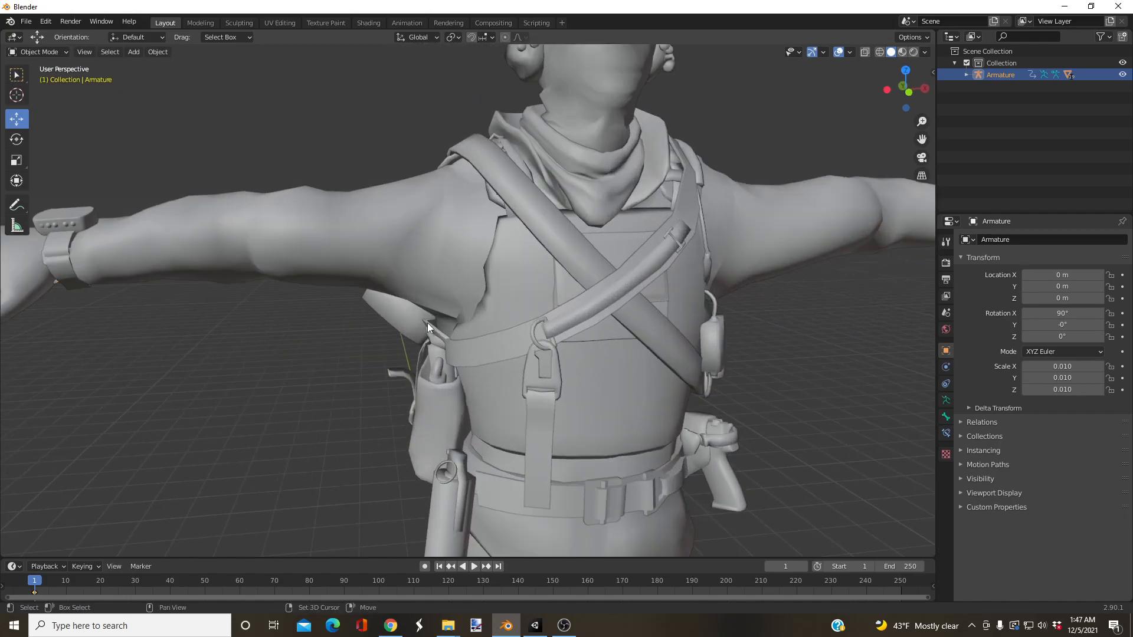
pyautogui.keyDown('shift'); pyautogui.click(428, 323); pyautogui.keyUp('shift')
pyautogui.click(38, 51)
pyautogui.click(35, 119)
pyautogui.scroll(4, 337, 185)
# Step: Clear the RightArm, RightForeArm and RightShoulder bones' influence from the sling strap with gradients at weight 0
pyautogui.keyDown('ctrl'); pyautogui.click(337, 184); pyautogui.keyUp('ctrl')
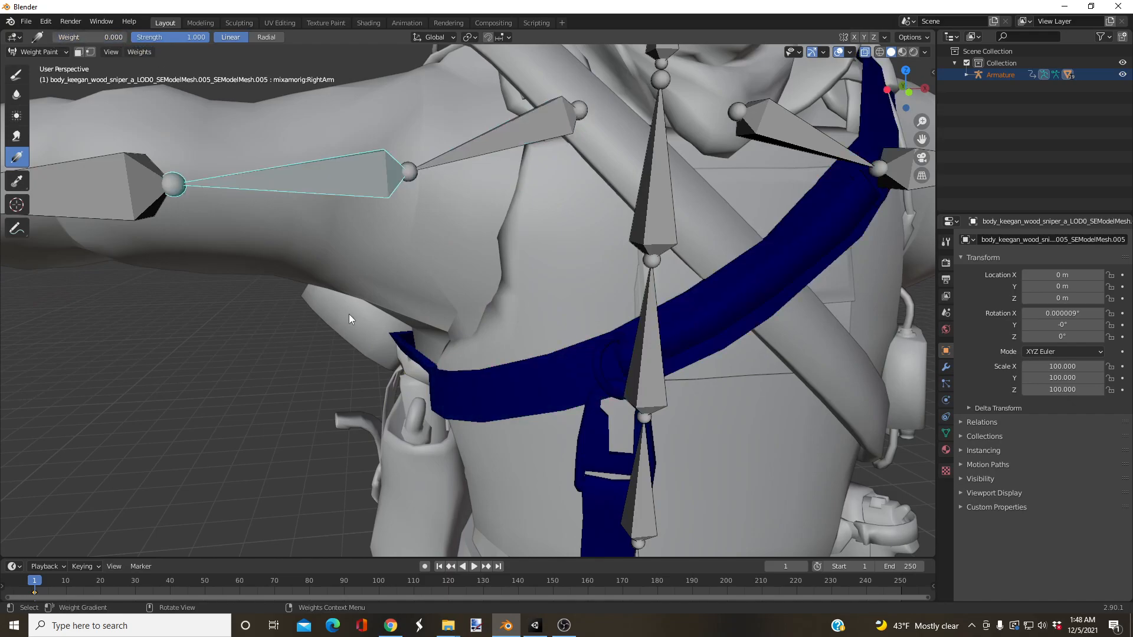
pyautogui.keyDown('ctrl'); pyautogui.click(142, 194); pyautogui.keyUp('ctrl')
pyautogui.keyDown('ctrl'); pyautogui.click(472, 143); pyautogui.keyUp('ctrl')
pyautogui.moveTo(382, 346); pyautogui.dragTo(374, 339, button='middle')
pyautogui.moveTo(258, 252); pyautogui.dragTo(251, 245)
pyautogui.keyDown('ctrl'); pyautogui.click(307, 179); pyautogui.keyUp('ctrl')
pyautogui.moveTo(378, 332); pyautogui.dragTo(251, 254)
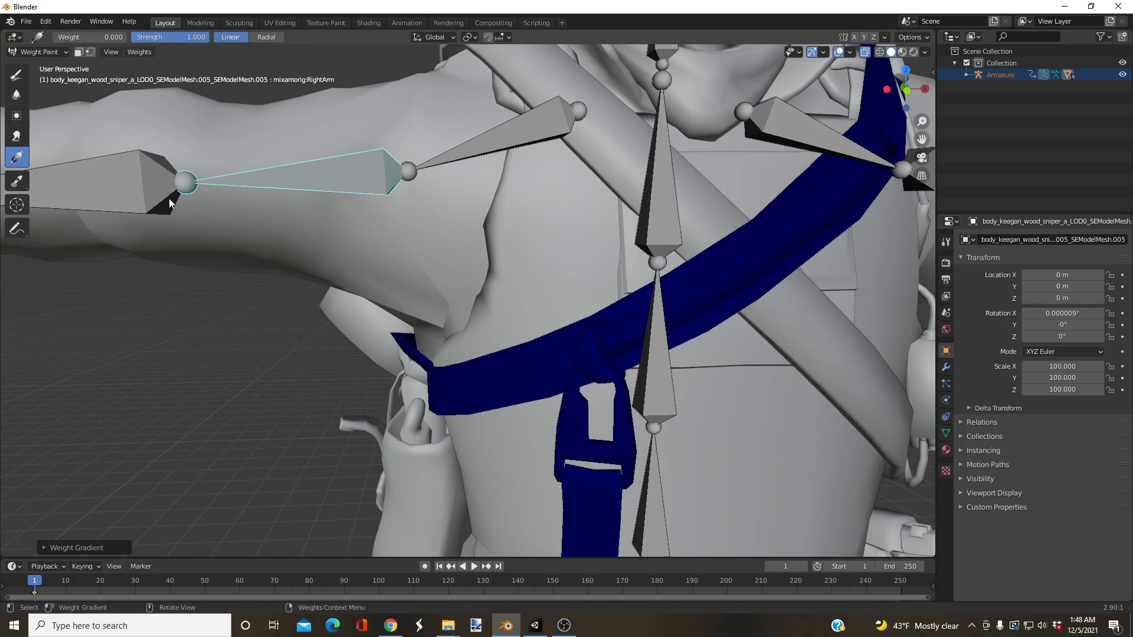
pyautogui.keyDown('ctrl'); pyautogui.click(163, 198); pyautogui.keyUp('ctrl')
pyautogui.moveTo(398, 342); pyautogui.dragTo(244, 265)
pyautogui.moveTo(137, 216); pyautogui.dragTo(134, 214)
pyautogui.moveTo(359, 352); pyautogui.dragTo(160, 237)
pyautogui.moveTo(251, 337); pyautogui.dragTo(317, 347, button='middle')
# Step: Return to Object Mode, select the armature and the jacket and scarf mesh, and put the mesh into Weight Paint mode
pyautogui.scroll(-5, 154, 310)
pyautogui.moveTo(570, 331); pyautogui.dragTo(490, 313, button='middle')
pyautogui.click(39, 52)
pyautogui.click(36, 62)
pyautogui.moveTo(338, 222); pyautogui.dragTo(505, 119, button='middle')
pyautogui.click(504, 118)
pyautogui.scroll(8, 431, 324)
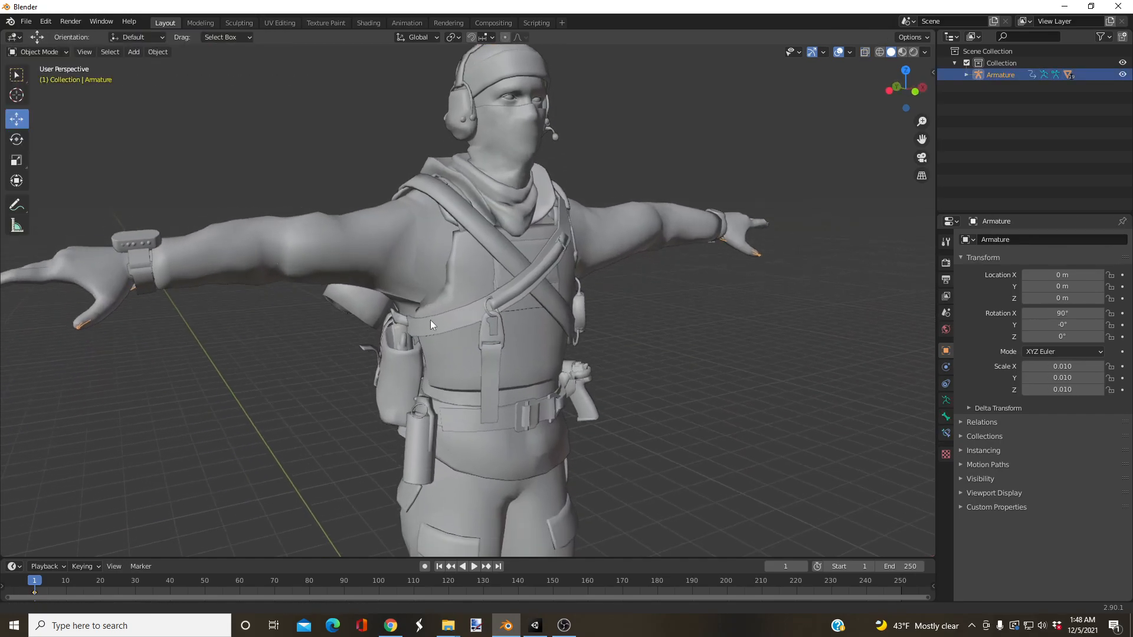
pyautogui.keyDown('shift'); pyautogui.click(286, 285); pyautogui.keyUp('shift')
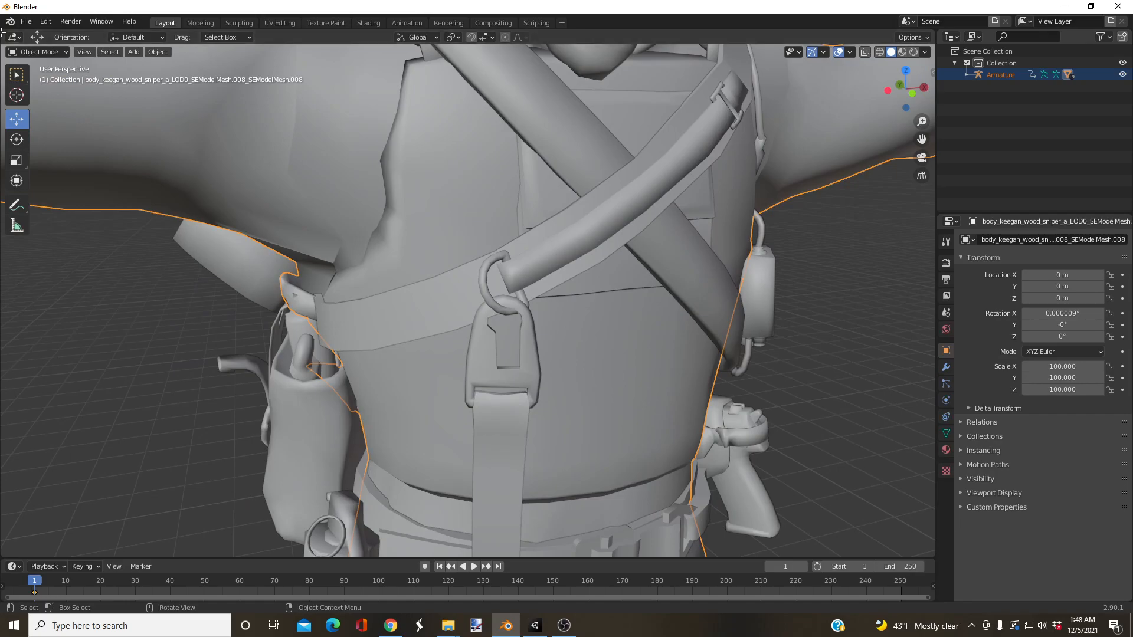
pyautogui.moveTo(239, 207); pyautogui.dragTo(69, 108, button='middle')
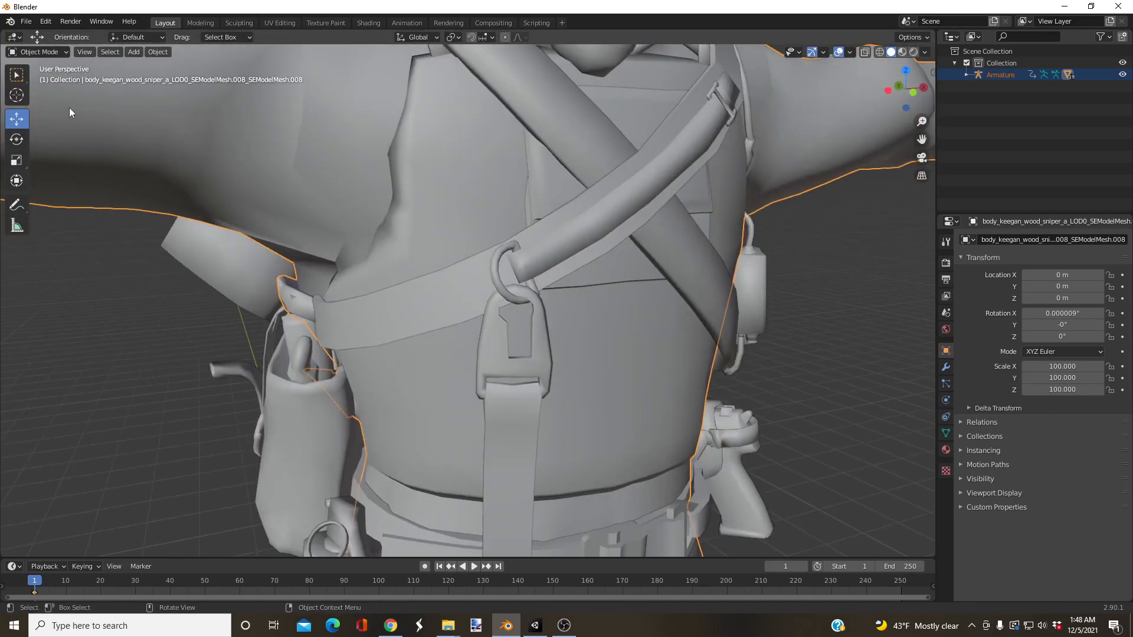
pyautogui.click(60, 54)
pyautogui.click(53, 118)
pyautogui.moveTo(238, 235); pyautogui.dragTo(207, 233, button='middle')
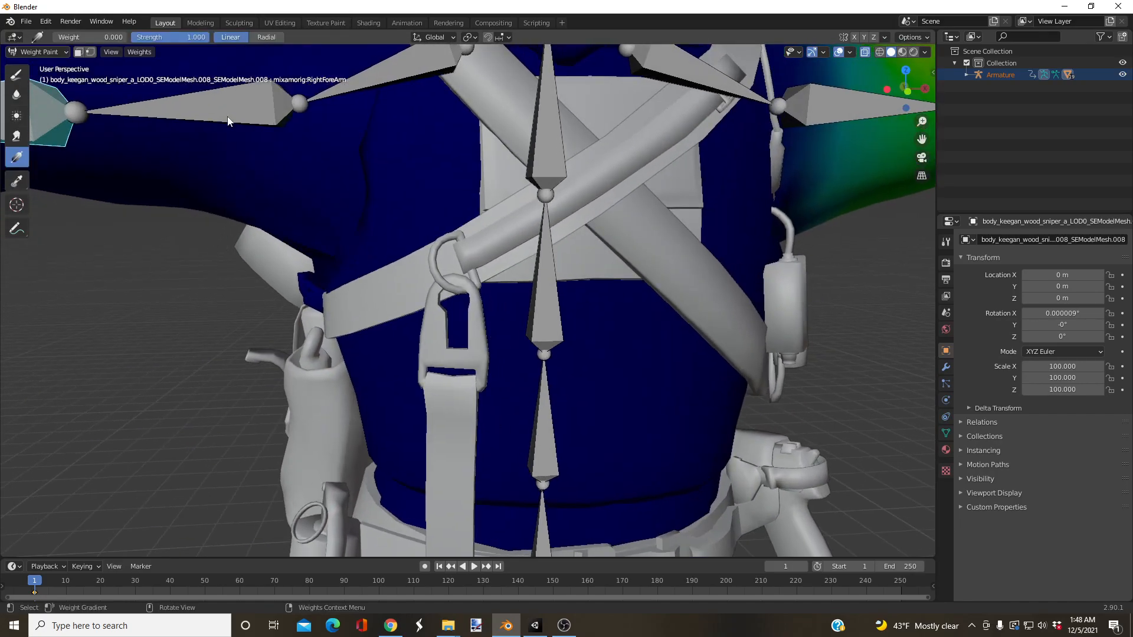
# Step: Try a weight-0 gradient for the RightForeArm bone on the jacket and undo it
pyautogui.scroll(-3, 217, 166)
pyautogui.moveTo(359, 280); pyautogui.dragTo(130, 245)
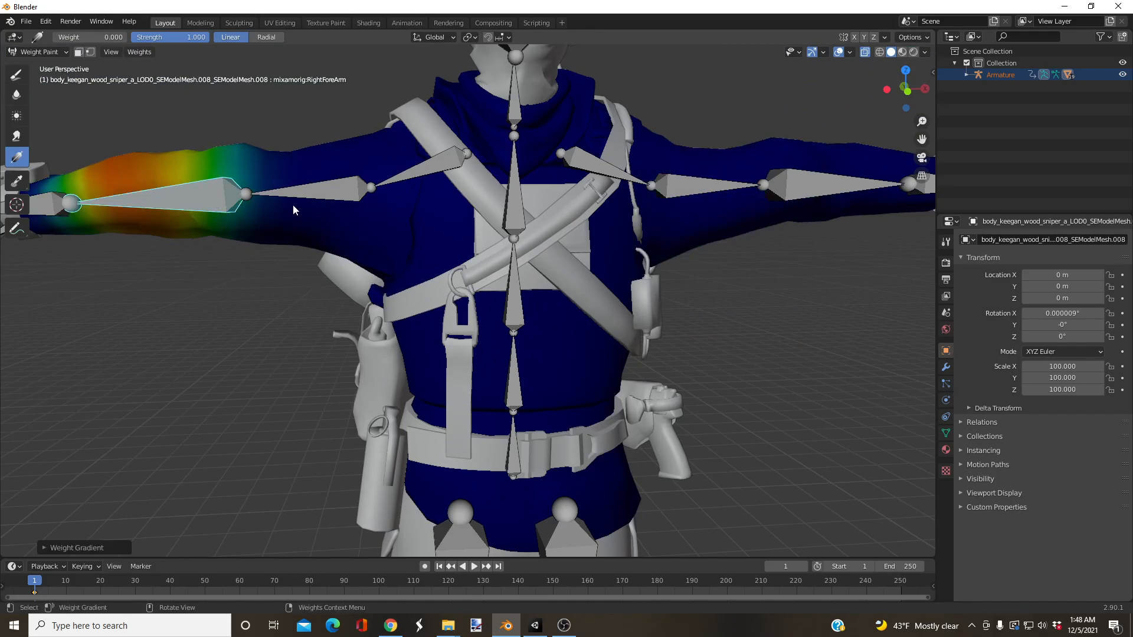
pyautogui.hotkey('ctrl', 'z')
# Step: Clear the RightArm bone's influence from the jacket mesh below the right armpit with gradients at weight 0
pyautogui.click(347, 194)
pyautogui.keyDown('ctrl'); pyautogui.click(347, 193); pyautogui.keyUp('ctrl')
pyautogui.moveTo(359, 281); pyautogui.dragTo(331, 249)
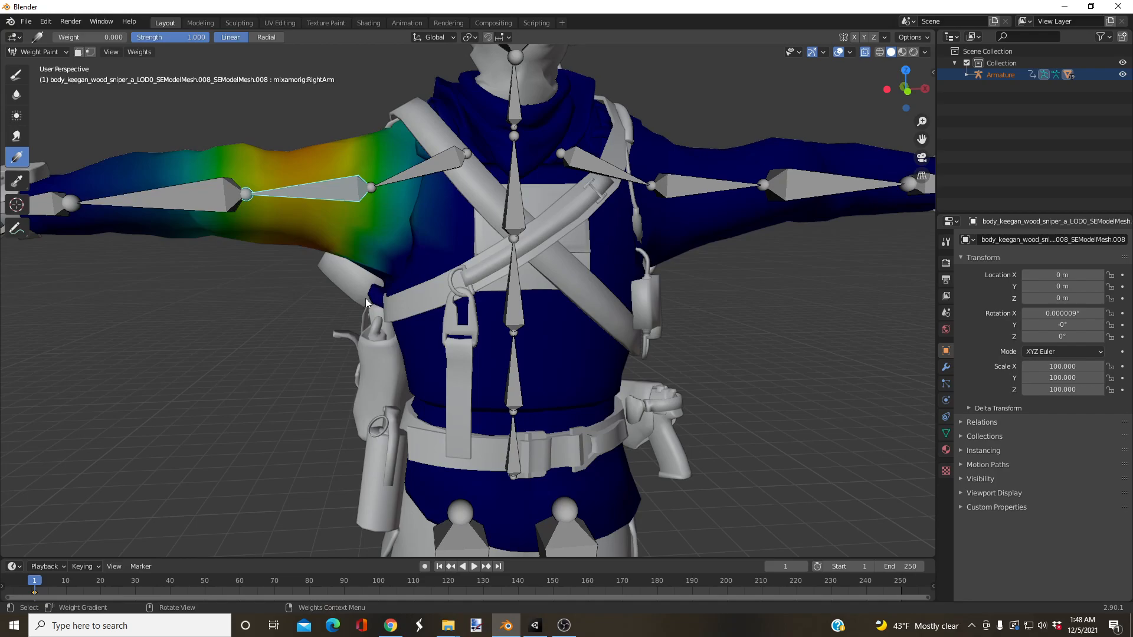
pyautogui.moveTo(406, 241); pyautogui.dragTo(419, 247, button='middle')
pyautogui.moveTo(422, 233); pyautogui.dragTo(410, 216)
pyautogui.moveTo(410, 216); pyautogui.dragTo(678, 183, button='middle')
# Step: Rotate the RightArm bone downward to test the sleeve's deformation, inspect it and undo the rotation
pyautogui.press('r')
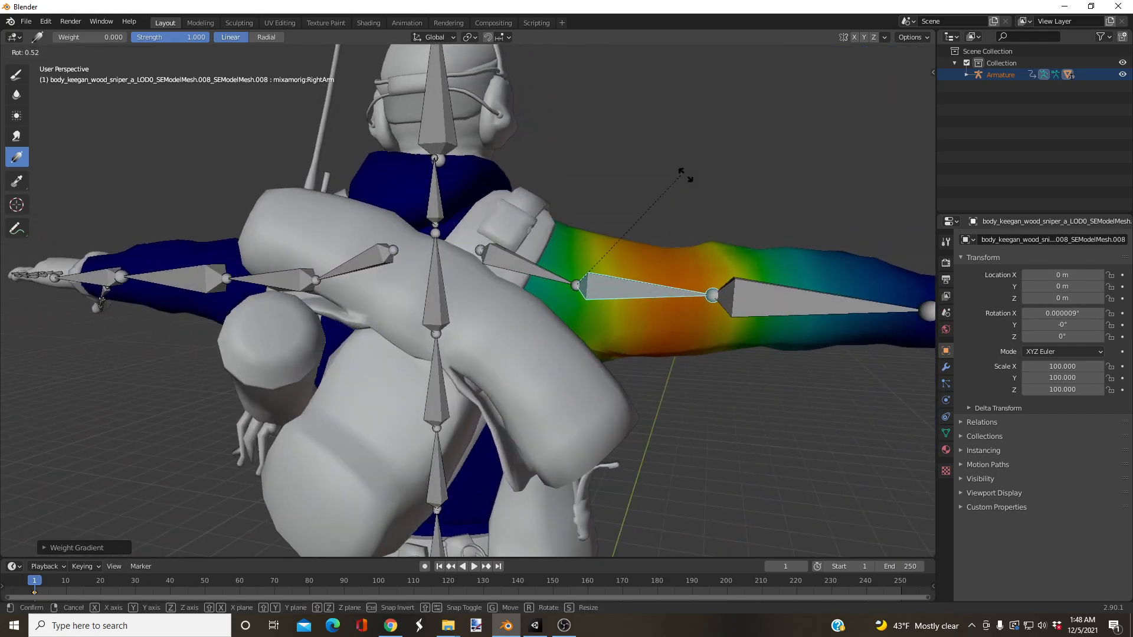
pyautogui.click(698, 382)
pyautogui.moveTo(707, 367); pyautogui.dragTo(413, 221, button='middle')
pyautogui.moveTo(388, 218)
pyautogui.mouseDown()
pyautogui.moveTo(371, 226)
pyautogui.moveTo(382, 232)
pyautogui.mouseUp()
pyautogui.hotkey('ctrl', 'z')
# Step: Leave Weight Paint mode and select the armature in Object Mode
pyautogui.click(39, 52)
pyautogui.click(37, 64)
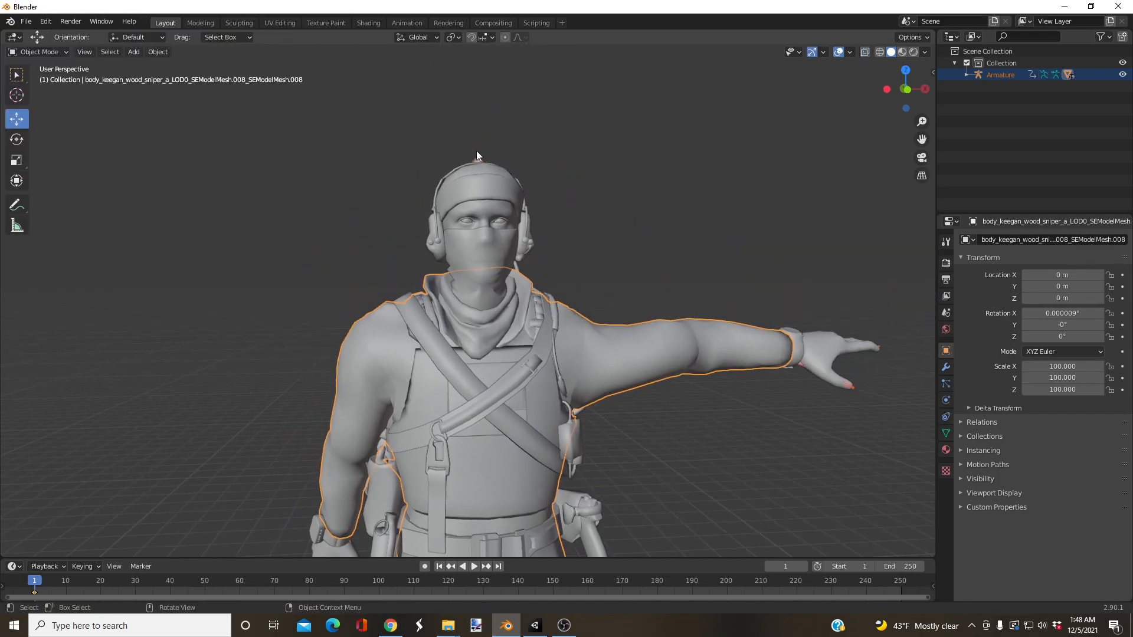
pyautogui.click(477, 153)
pyautogui.click(37, 92)
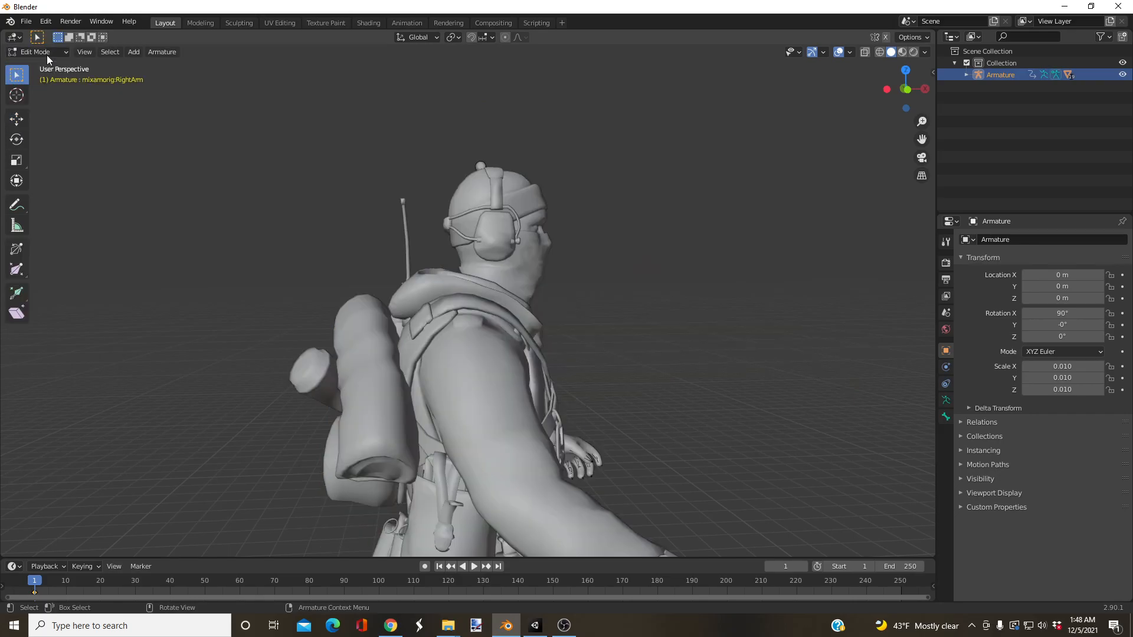
pyautogui.click(38, 52)
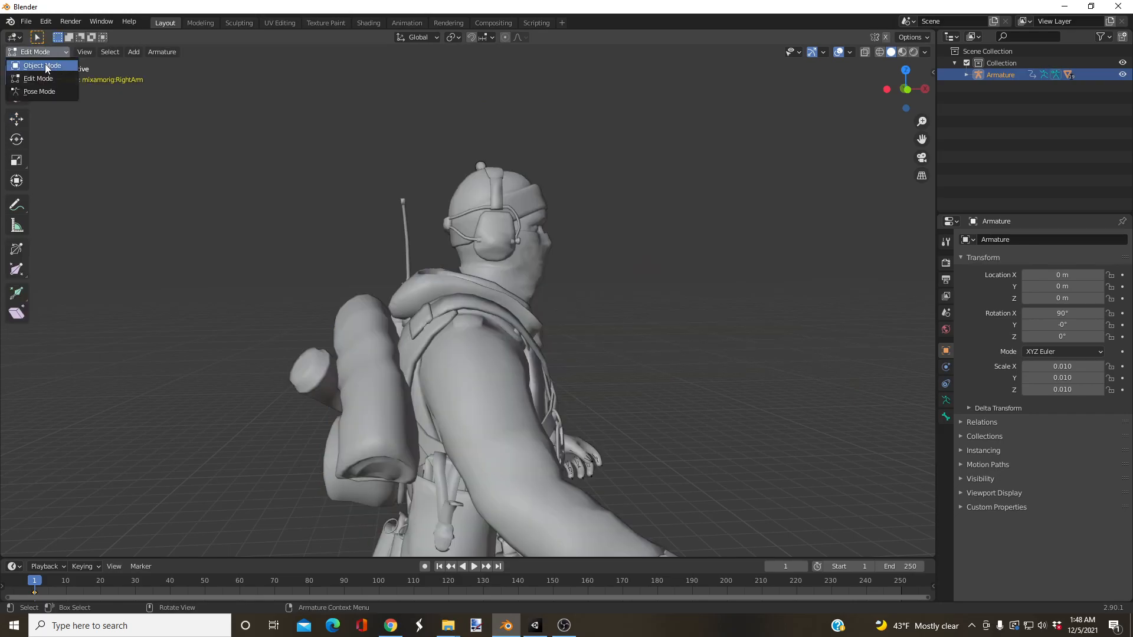
pyautogui.click(36, 65)
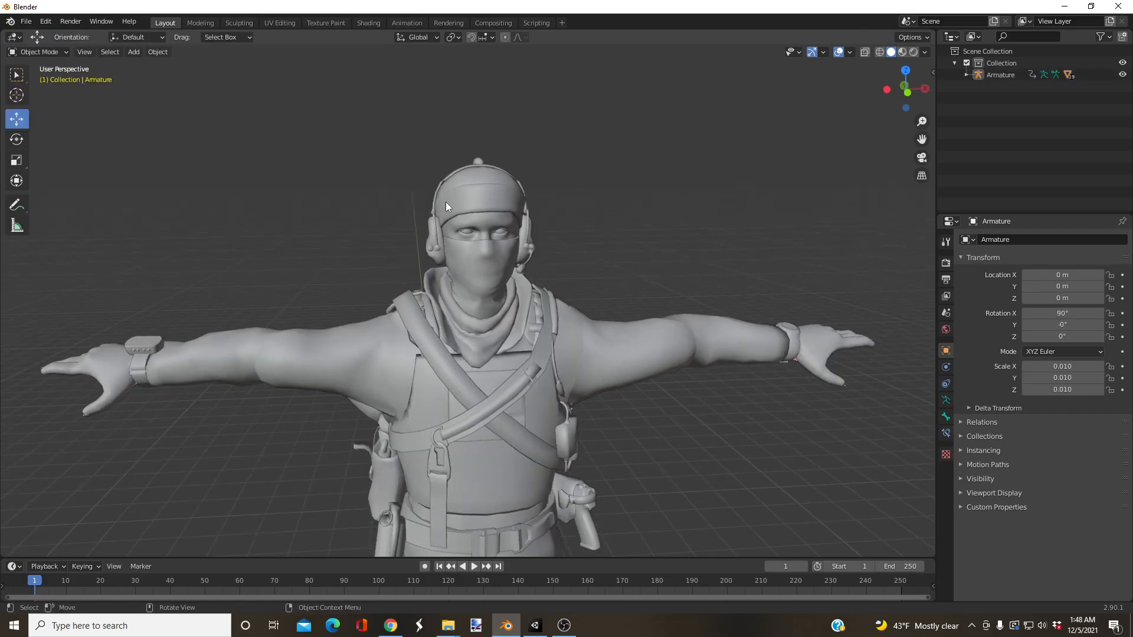
pyautogui.click(475, 158)
pyautogui.keyDown('shift'); pyautogui.moveTo(472, 157); pyautogui.dragTo(378, 203, button='middle'); pyautogui.keyUp('shift')
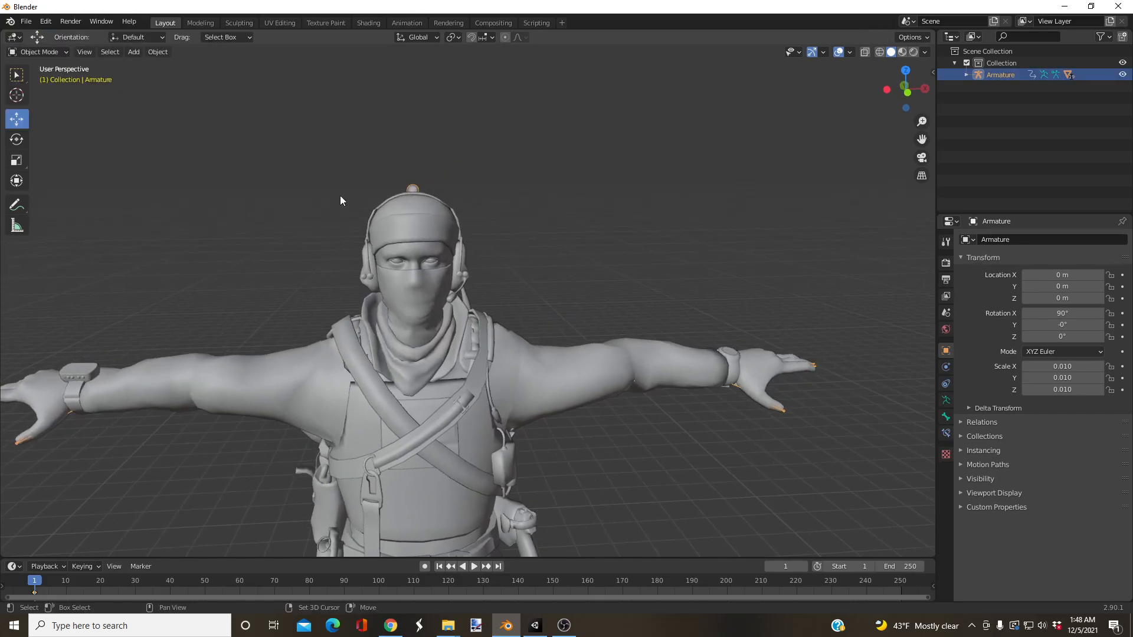
# Step: Examine the whole avatar in Object Mode, looking closely at the head, arms and gear
pyautogui.scroll(-3, 384, 201)
pyautogui.keyDown('shift'); pyautogui.moveTo(406, 360); pyautogui.dragTo(406, 289, button='middle'); pyautogui.keyUp('shift')
pyautogui.scroll(3, 406, 289)
pyautogui.keyDown('shift'); pyautogui.moveTo(316, 398); pyautogui.dragTo(361, 290, button='middle'); pyautogui.keyUp('shift')
pyautogui.scroll(-4, 360, 313)
pyautogui.keyDown('shift'); pyautogui.moveTo(412, 323); pyautogui.dragTo(398, 304, button='middle'); pyautogui.keyUp('shift')
pyautogui.scroll(1, 421, 266)
pyautogui.keyDown('shift'); pyautogui.moveTo(460, 125); pyautogui.dragTo(453, 366, button='middle'); pyautogui.keyUp('shift')
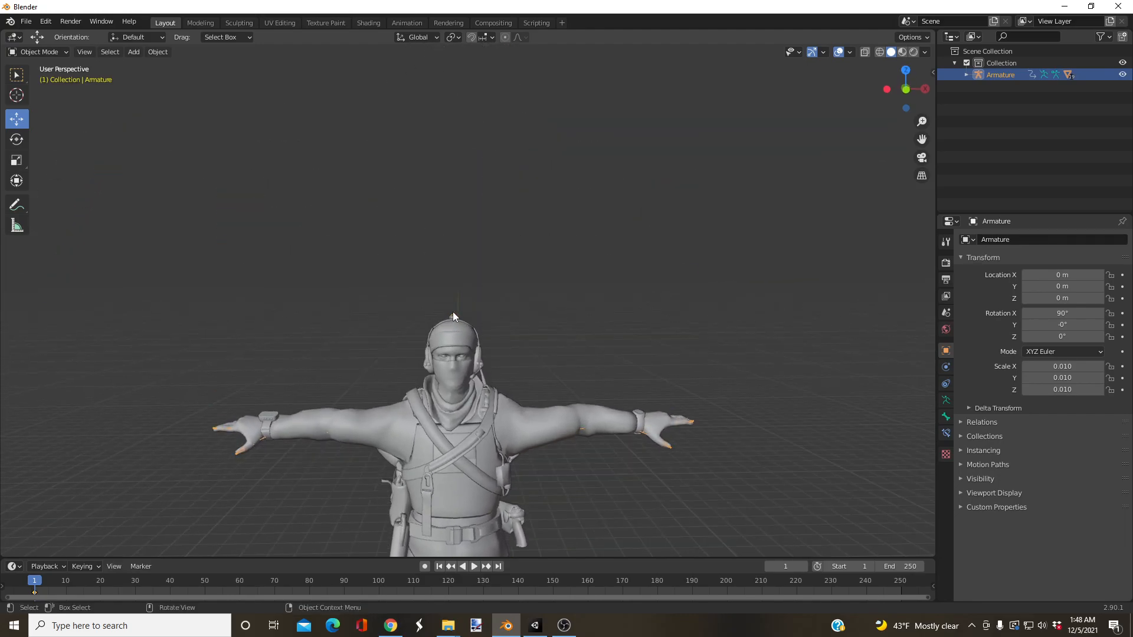
pyautogui.scroll(3, 456, 335)
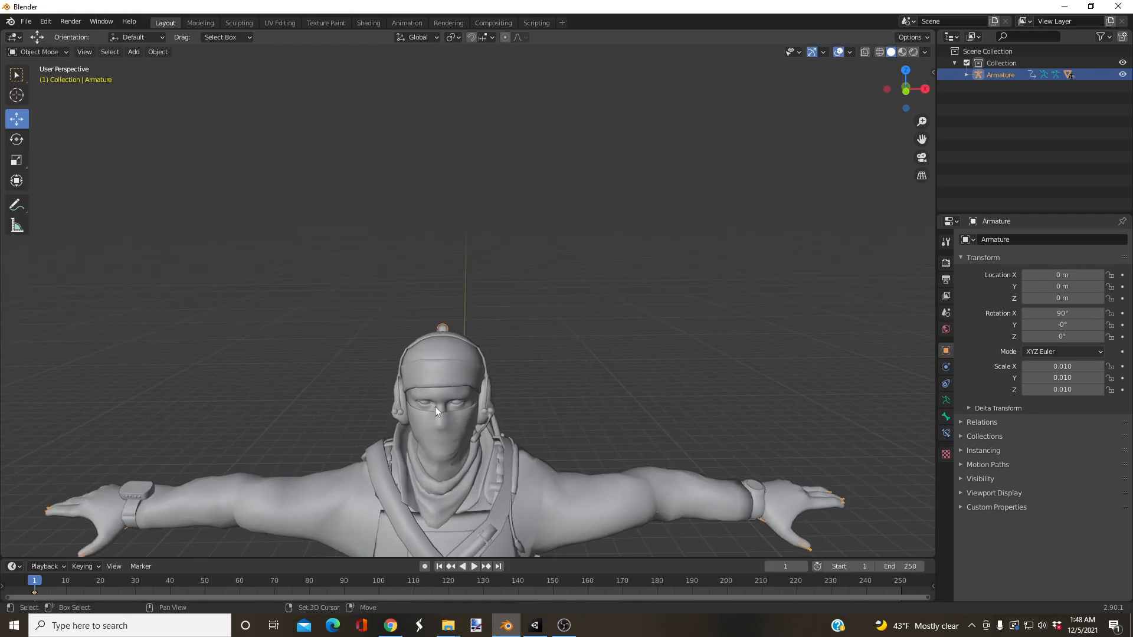
pyautogui.keyDown('shift'); pyautogui.moveTo(441, 402); pyautogui.dragTo(412, 253, button='middle'); pyautogui.keyUp('shift')
# Step: Put the armature into Pose Mode, try the Rotate tool on the Head bone and return to Object Mode
pyautogui.click(27, 52)
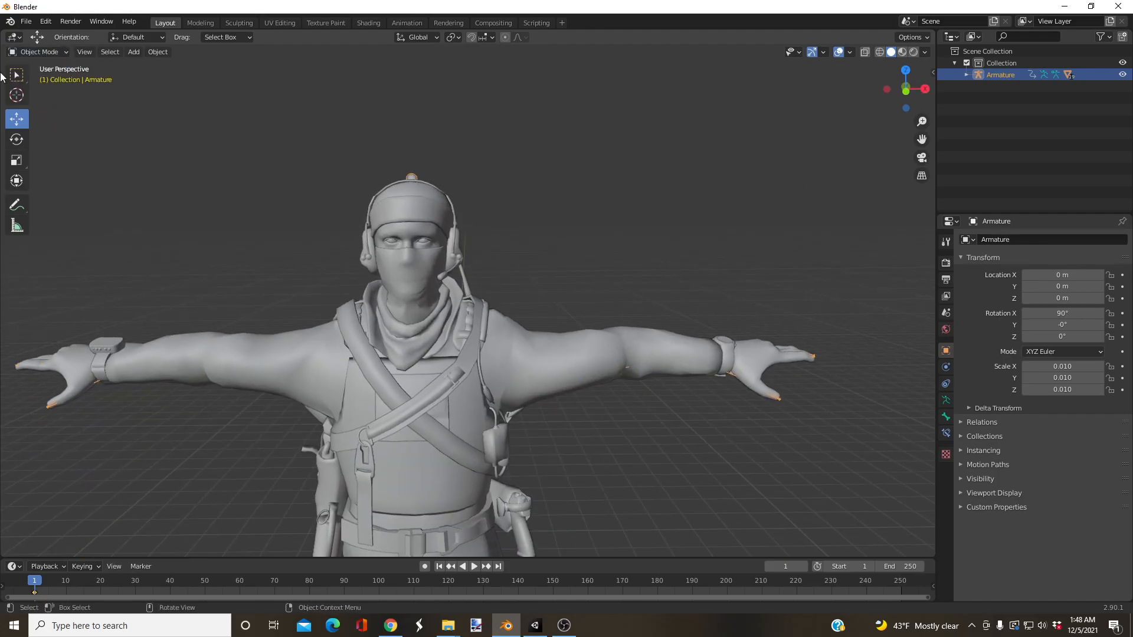
pyautogui.click(28, 54)
pyautogui.click(36, 92)
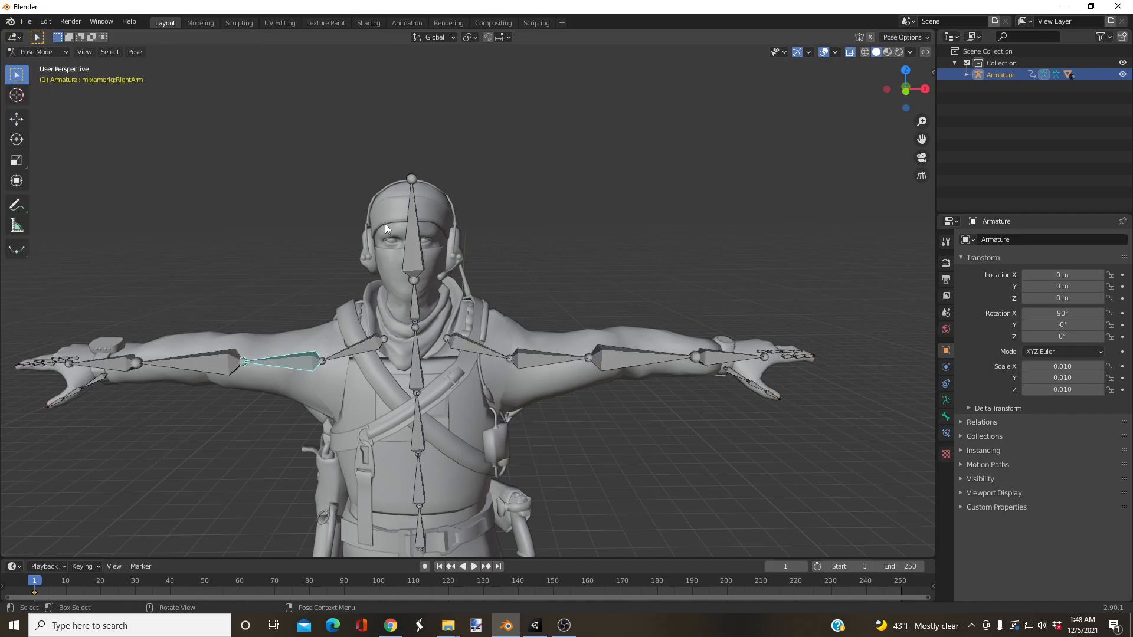
pyautogui.click(451, 262)
pyautogui.moveTo(499, 263); pyautogui.dragTo(468, 322, button='middle')
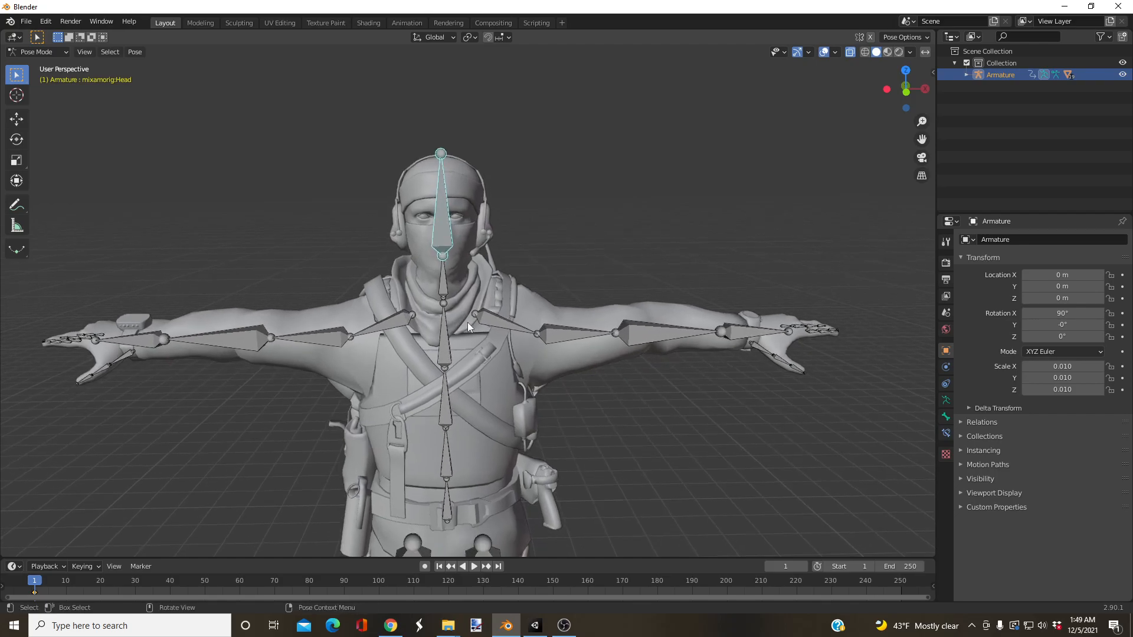
pyautogui.click(16, 139)
pyautogui.moveTo(468, 218)
pyautogui.mouseDown()
pyautogui.moveTo(483, 232)
pyautogui.moveTo(417, 220)
pyautogui.moveTo(468, 219)
pyautogui.mouseUp()
pyautogui.moveTo(468, 219); pyautogui.dragTo(472, 247, button='middle')
pyautogui.moveTo(465, 262); pyautogui.dragTo(540, 254)
pyautogui.click(34, 52)
pyautogui.click(41, 65)
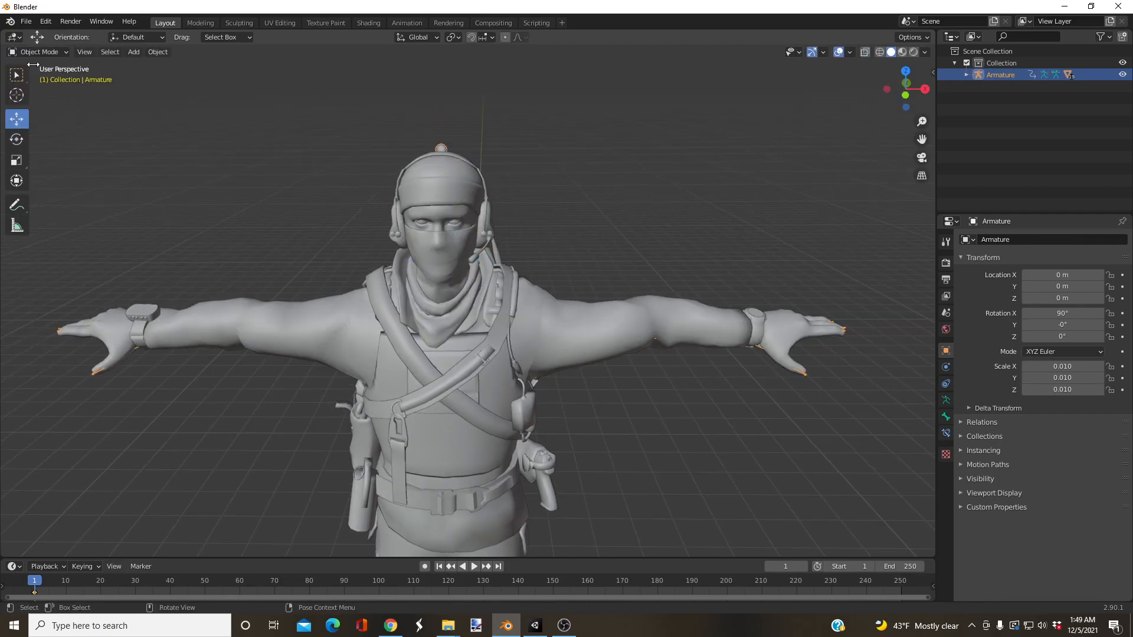
# Step: Deselect everything and export the model as an FBX named "Keegan (Fixed)" in the Keegan Avatar folder
pyautogui.click(186, 172)
pyautogui.click(26, 21)
pyautogui.scroll(-3, 274, 244)
pyautogui.keyDown('shift'); pyautogui.moveTo(283, 296); pyautogui.dragTo(316, 214, button='middle'); pyautogui.keyUp('shift')
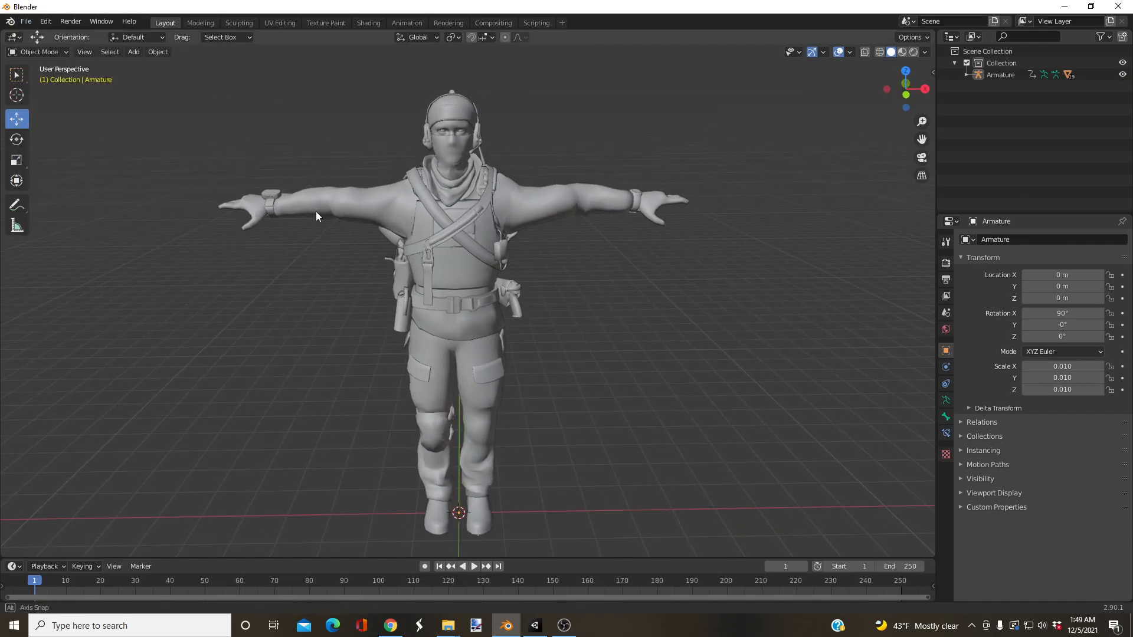
pyautogui.click(28, 25)
pyautogui.moveTo(71, 192)
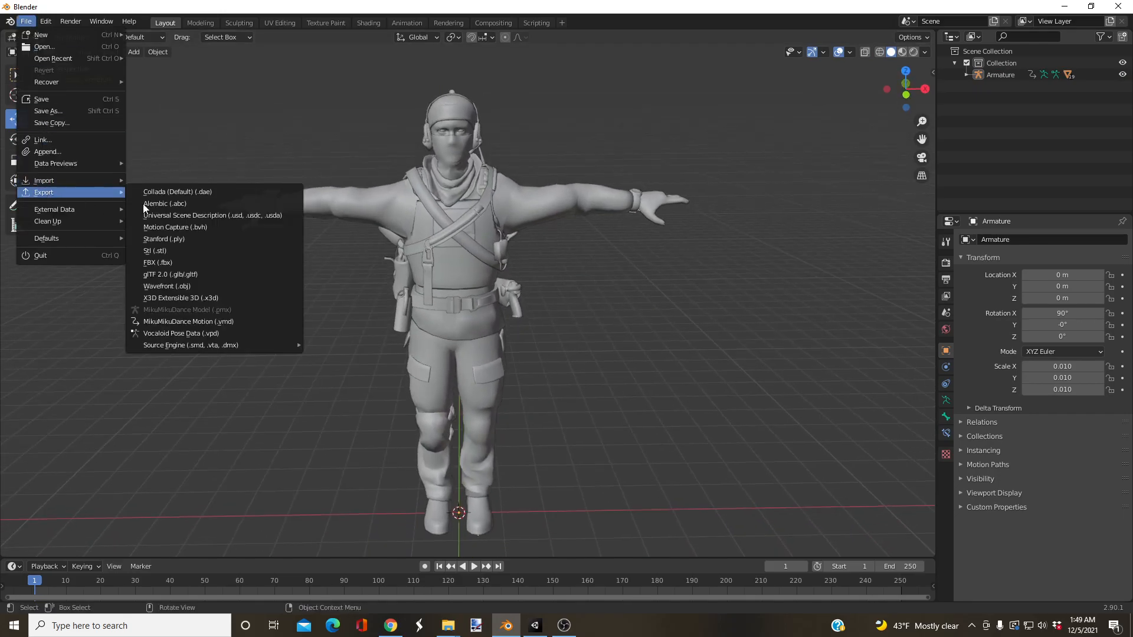
pyautogui.click(171, 254)
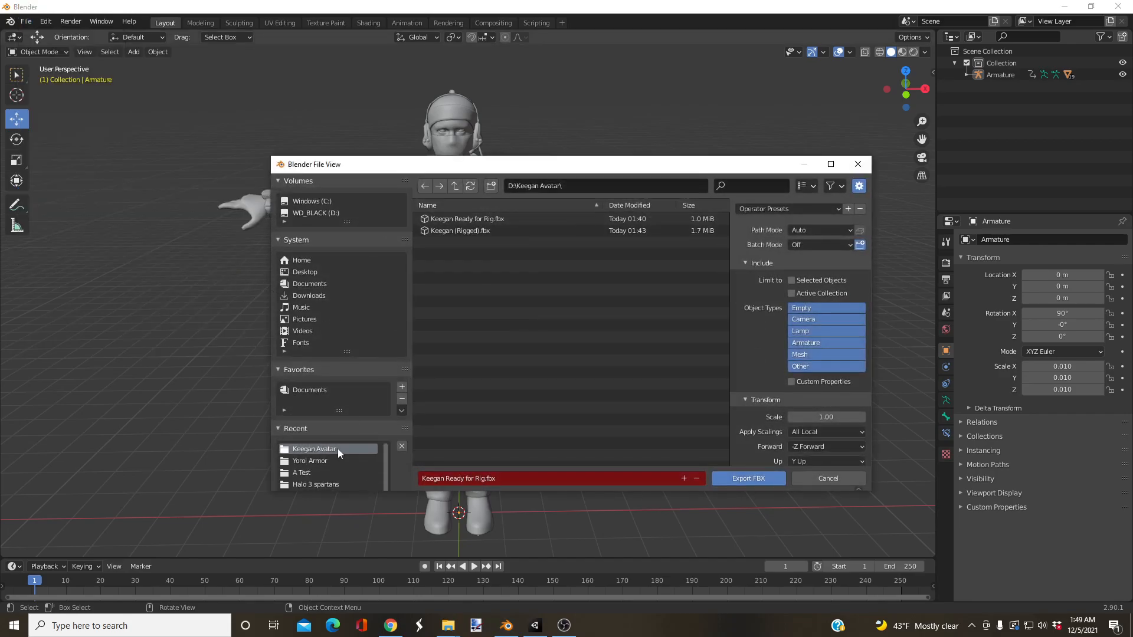
pyautogui.click(506, 479)
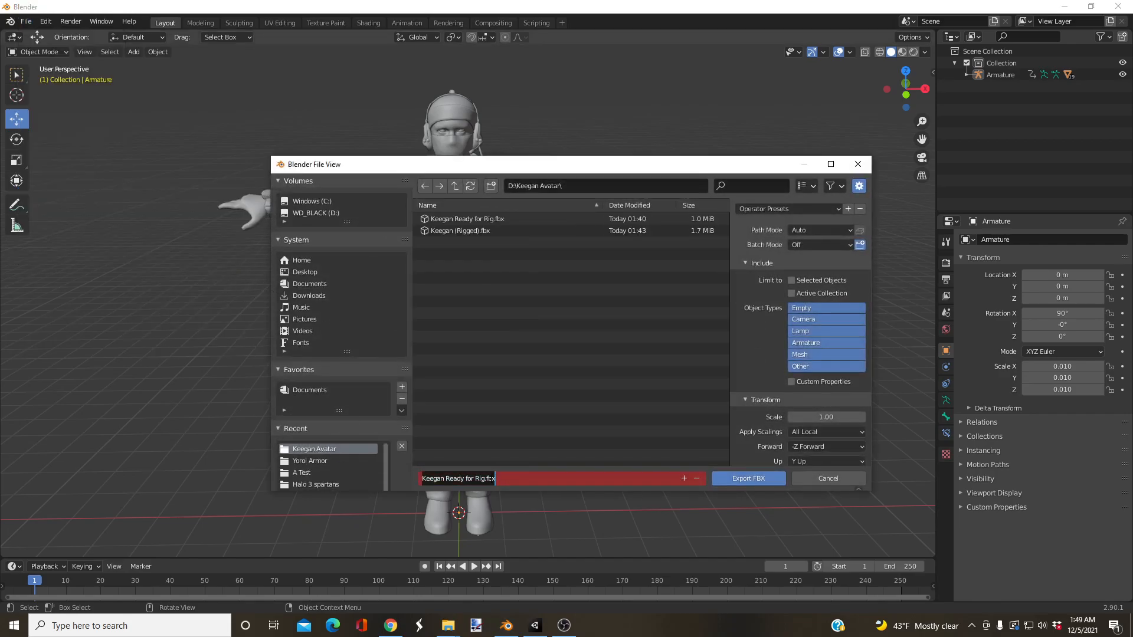
pyautogui.moveTo(421, 479); pyautogui.dragTo(444, 479)
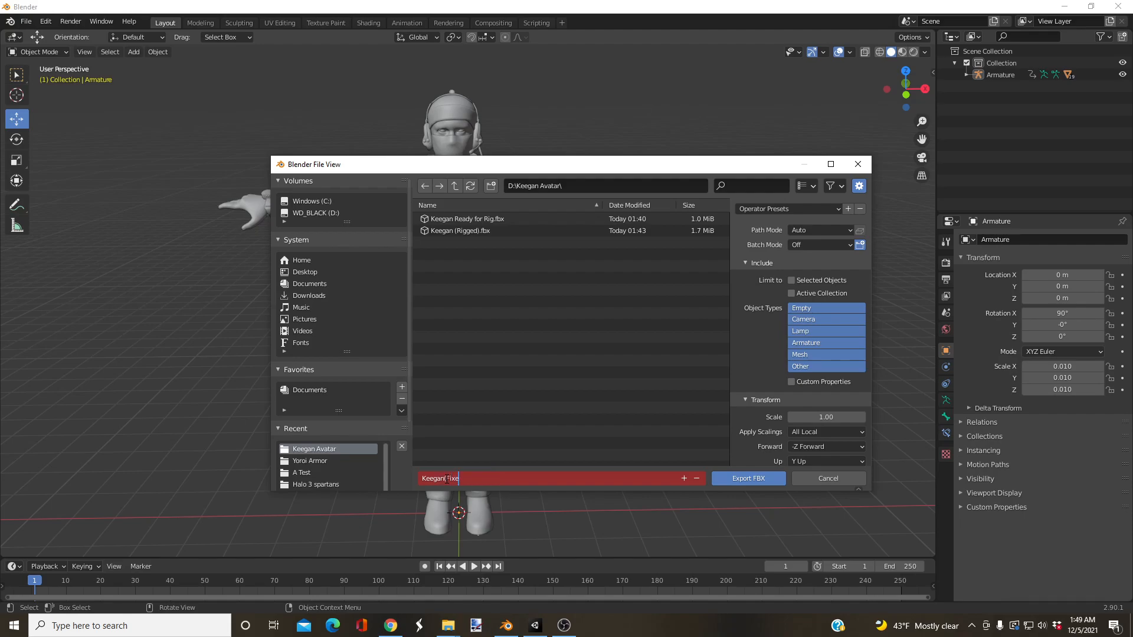
pyautogui.write(')')
pyautogui.press('Return')
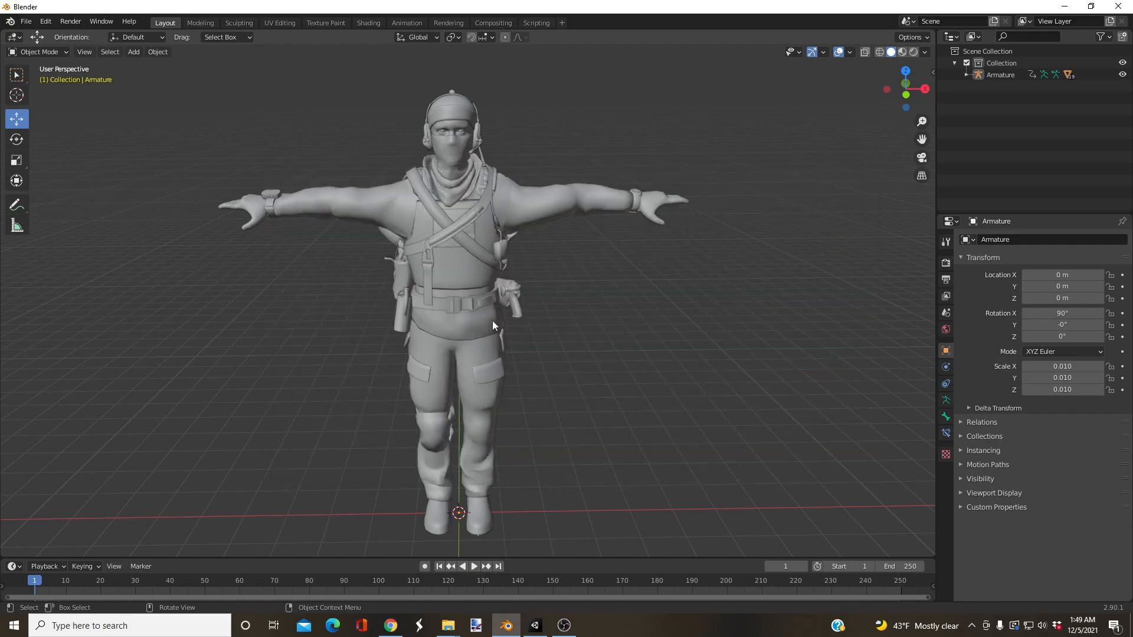
# Step: Select the armature and the jacket and scarf mesh again and put the mesh into Weight Paint mode
pyautogui.moveTo(528, 366); pyautogui.dragTo(530, 351, button='middle')
pyautogui.keyDown('shift'); pyautogui.moveTo(491, 260); pyautogui.dragTo(488, 338, button='middle'); pyautogui.keyUp('shift')
pyautogui.scroll(1, 488, 338)
pyautogui.scroll(3, 487, 339)
pyautogui.moveTo(537, 368); pyautogui.dragTo(509, 377, button='middle')
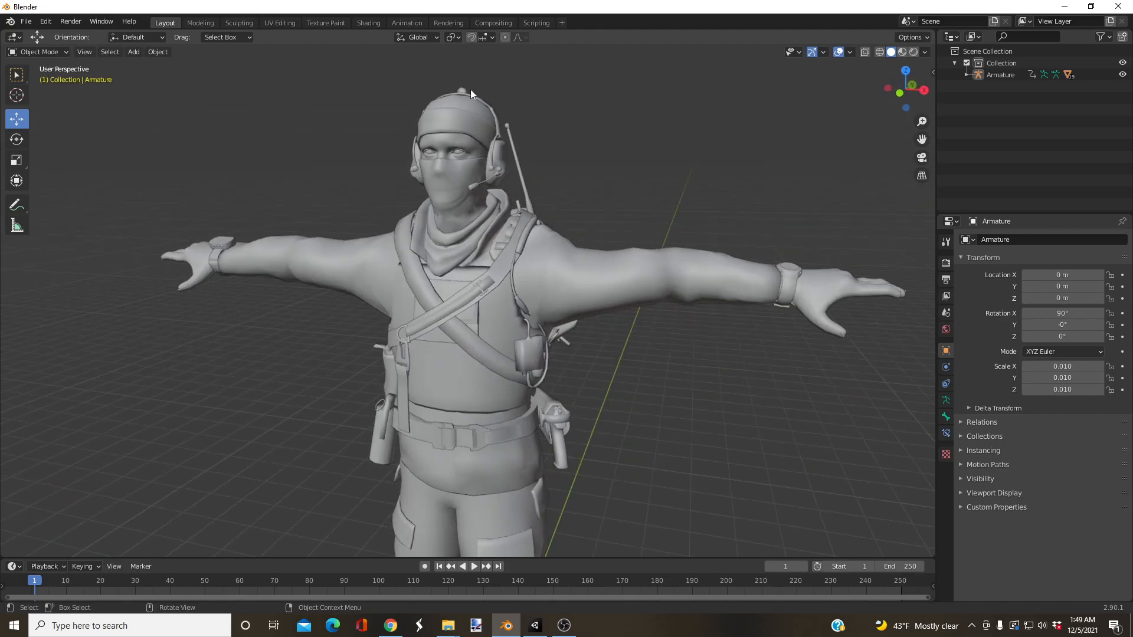
pyautogui.click(467, 90)
pyautogui.scroll(4, 631, 367)
pyautogui.keyDown('shift'); pyautogui.moveTo(632, 368); pyautogui.dragTo(610, 307, button='middle'); pyautogui.keyUp('shift')
pyautogui.scroll(3, 551, 307)
pyautogui.click(555, 311)
pyautogui.click(38, 52)
pyautogui.click(37, 118)
pyautogui.moveTo(484, 206); pyautogui.dragTo(436, 226, button='middle')
# Step: Check the jacket's left arm weights and clear the LeftShoulder bone's influence below the left armpit with gradients at weight 0
pyautogui.click(529, 150)
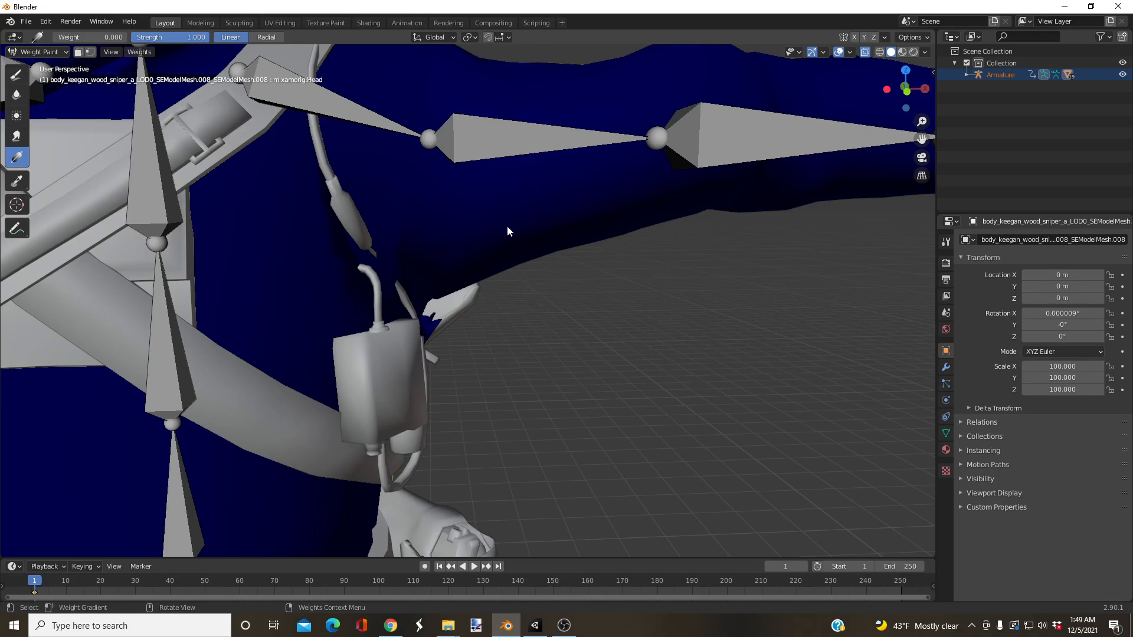
pyautogui.click(728, 138)
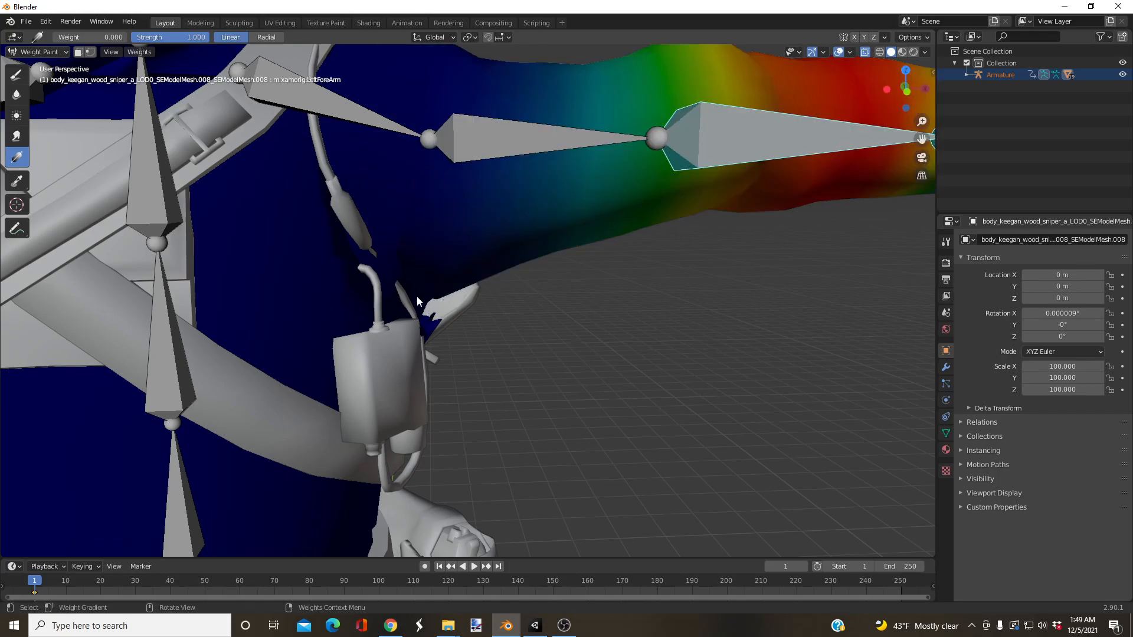
pyautogui.click(363, 116)
pyautogui.moveTo(427, 326)
pyautogui.mouseDown()
pyautogui.moveTo(436, 302)
pyautogui.moveTo(424, 290)
pyautogui.mouseUp()
pyautogui.moveTo(405, 325); pyautogui.dragTo(422, 303)
pyautogui.moveTo(422, 303); pyautogui.dragTo(319, 287, button='middle')
pyautogui.moveTo(620, 387); pyautogui.dragTo(625, 347)
pyautogui.moveTo(696, 382); pyautogui.dragTo(574, 382, button='middle')
pyautogui.moveTo(768, 385); pyautogui.dragTo(716, 314, button='middle')
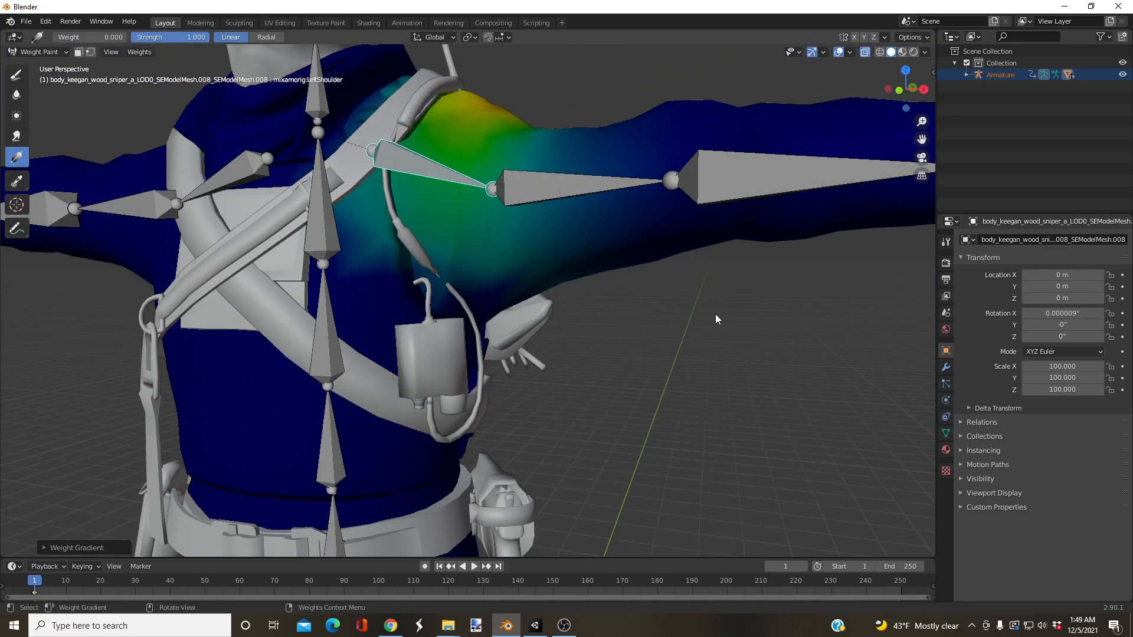
pyautogui.moveTo(641, 314)
pyautogui.mouseDown(button='middle')
pyautogui.moveTo(541, 322)
pyautogui.moveTo(452, 310)
pyautogui.moveTo(550, 326)
pyautogui.moveTo(480, 373)
pyautogui.mouseUp(button='middle')
# Step: Return to Object Mode, select the armature and the gear mesh behind the left armpit, and put that gear into Weight Paint mode
pyautogui.click(46, 56)
pyautogui.click(43, 66)
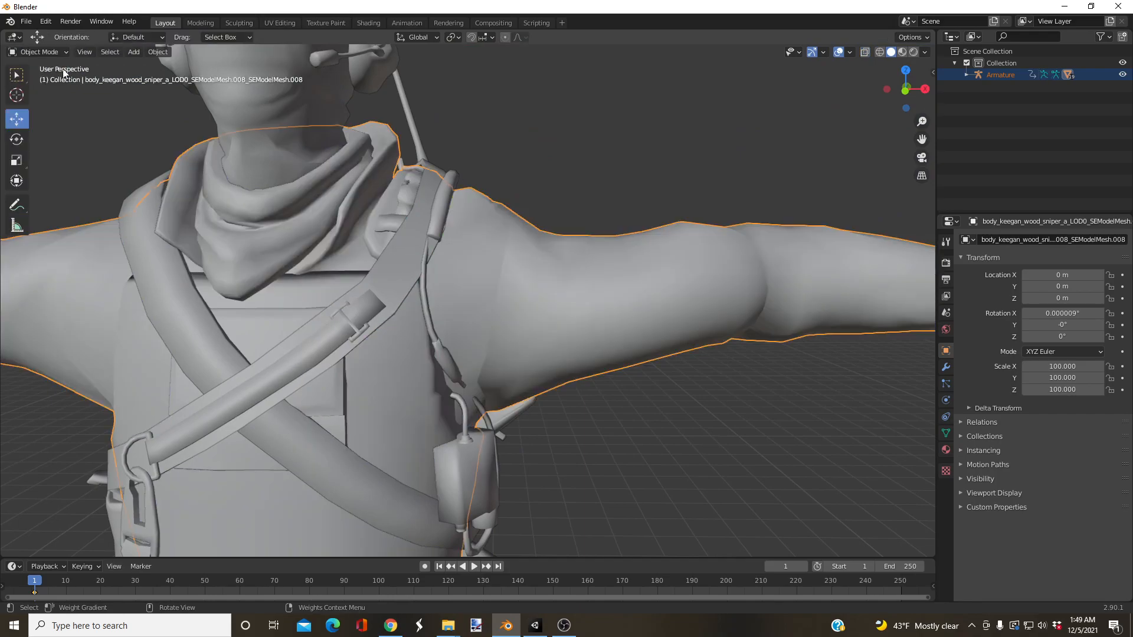
pyautogui.scroll(-8, 388, 117)
pyautogui.click(389, 112)
pyautogui.scroll(8, 453, 239)
pyautogui.moveTo(565, 355); pyautogui.dragTo(533, 332, button='middle')
pyautogui.click(590, 467)
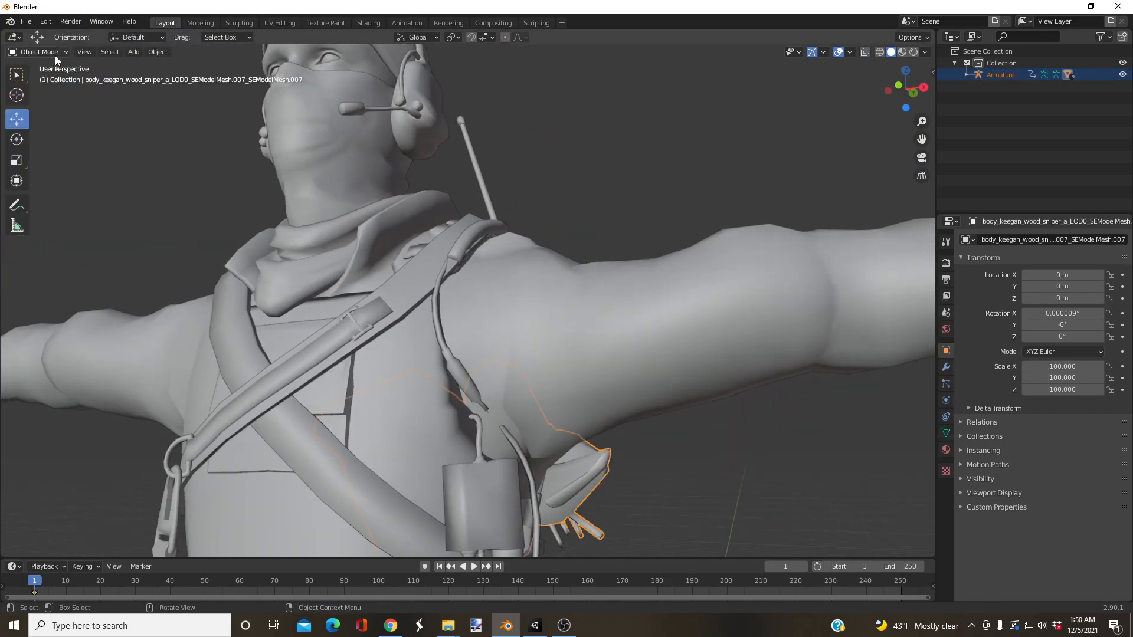
pyautogui.click(55, 56)
pyautogui.click(50, 118)
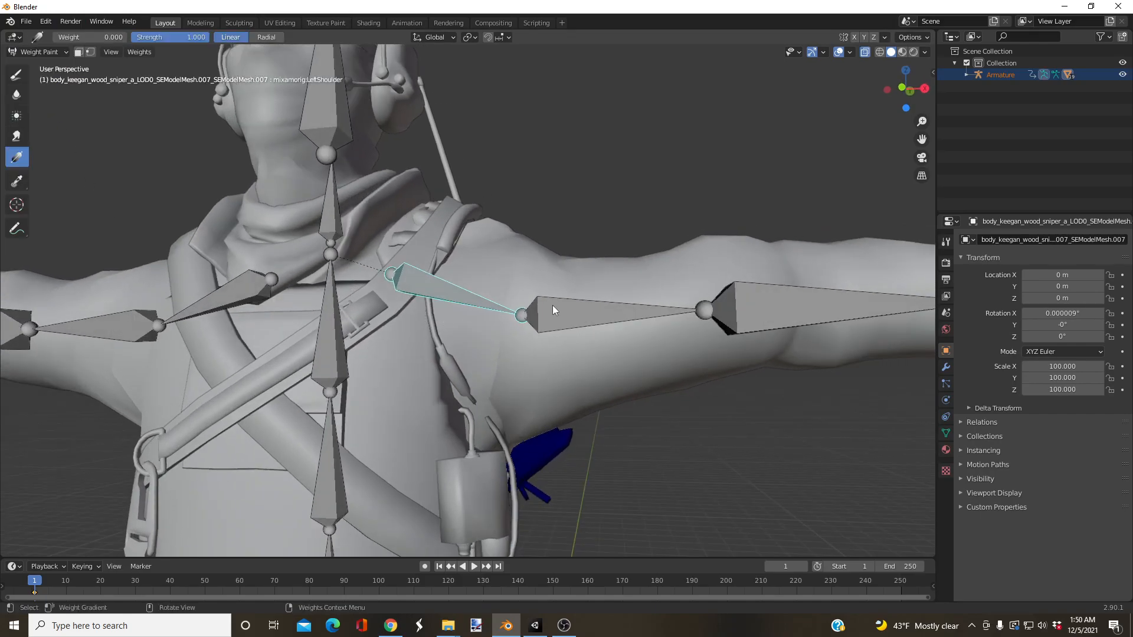
# Step: Clear the left arm bones' influence on the gear behind the left armpit with gradients at weight 0 and return to Object Mode
pyautogui.click(567, 318)
pyautogui.moveTo(508, 403); pyautogui.dragTo(516, 402, button='middle')
pyautogui.moveTo(515, 402); pyautogui.dragTo(668, 330)
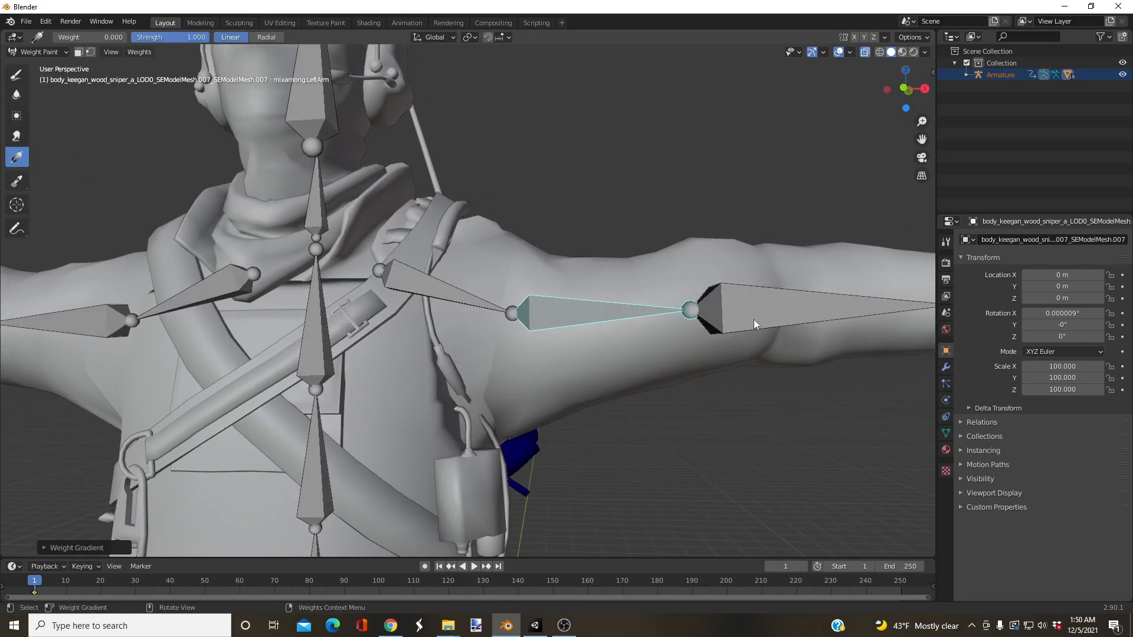
pyautogui.click(753, 320)
pyautogui.click(448, 303)
pyautogui.moveTo(522, 430); pyautogui.dragTo(602, 393, button='middle')
pyautogui.moveTo(602, 392); pyautogui.dragTo(387, 334)
pyautogui.moveTo(388, 334); pyautogui.dragTo(514, 338, button='middle')
pyautogui.click(37, 52)
pyautogui.click(35, 62)
pyautogui.moveTo(273, 170)
pyautogui.mouseDown(button='middle')
pyautogui.moveTo(302, 193)
pyautogui.moveTo(307, 259)
pyautogui.moveTo(325, 264)
pyautogui.mouseUp(button='middle')
pyautogui.scroll(-2, 295, 289)
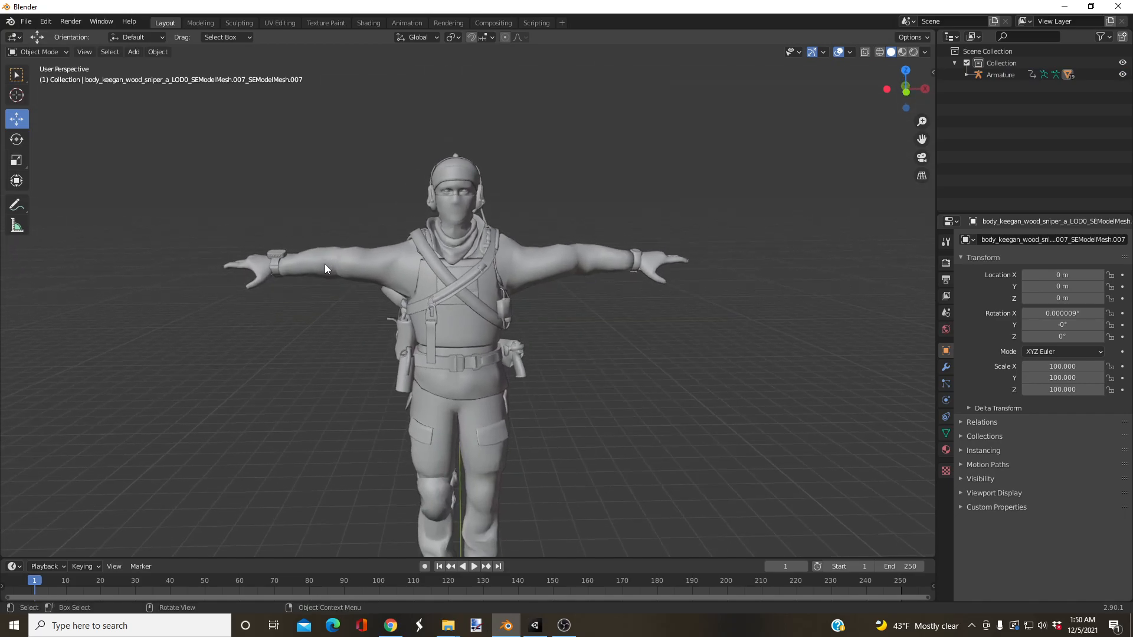
# Step: Export the model as an FBX named "Keegan(Fixed Rig)2.0" in the Keegan Avatar folder
pyautogui.click(28, 22)
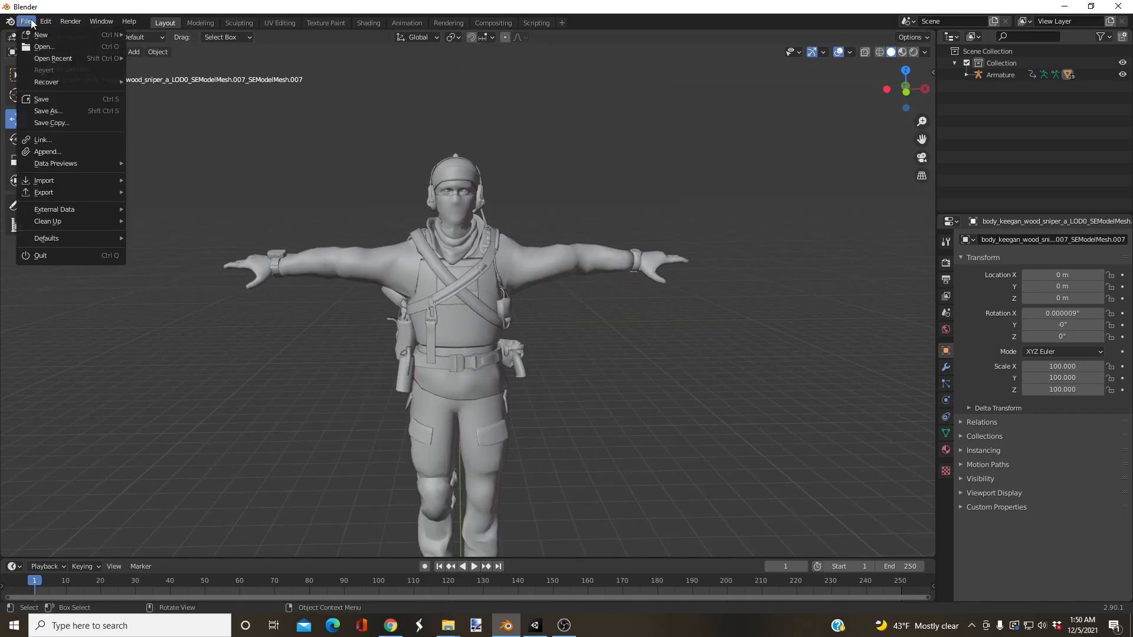
pyautogui.moveTo(55, 190)
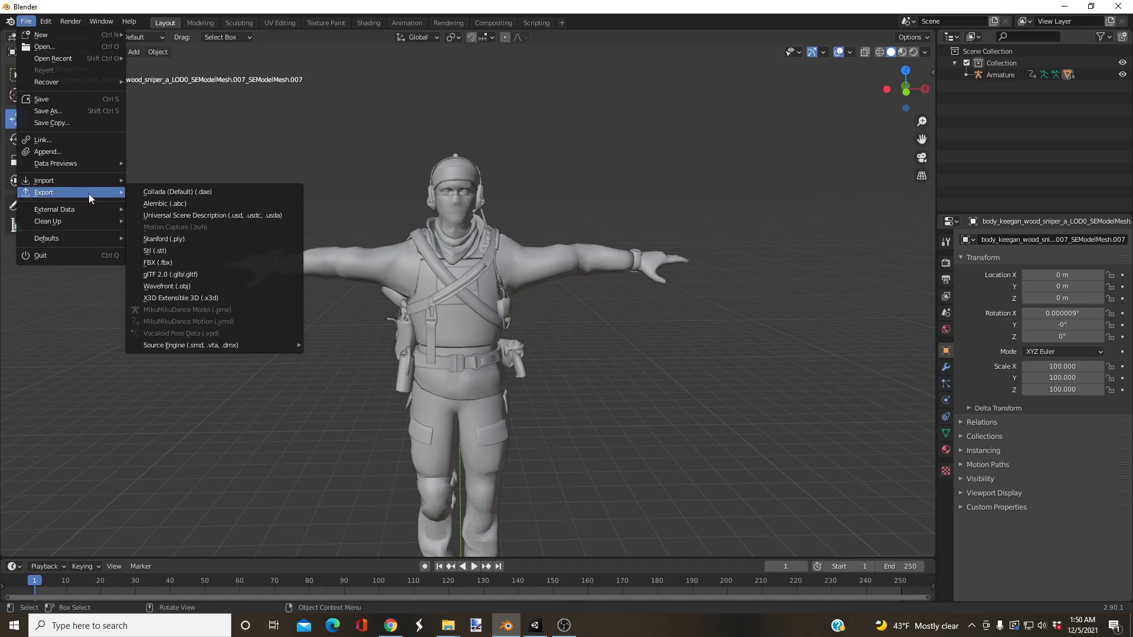
pyautogui.click(158, 260)
pyautogui.click(475, 478)
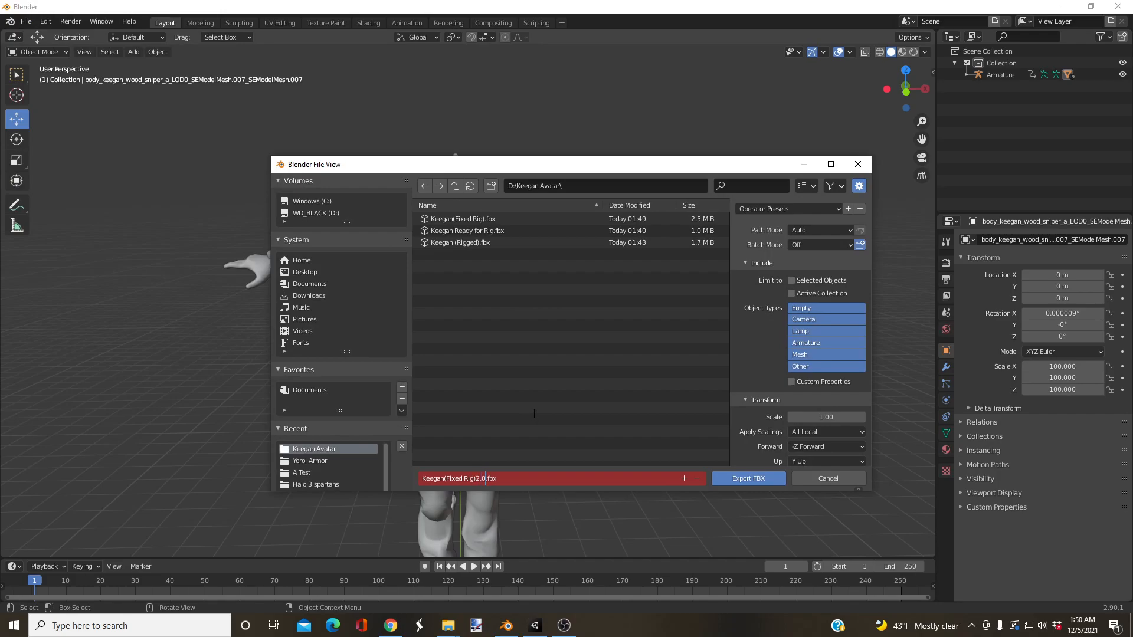
pyautogui.press('Return')
pyautogui.click(728, 475)
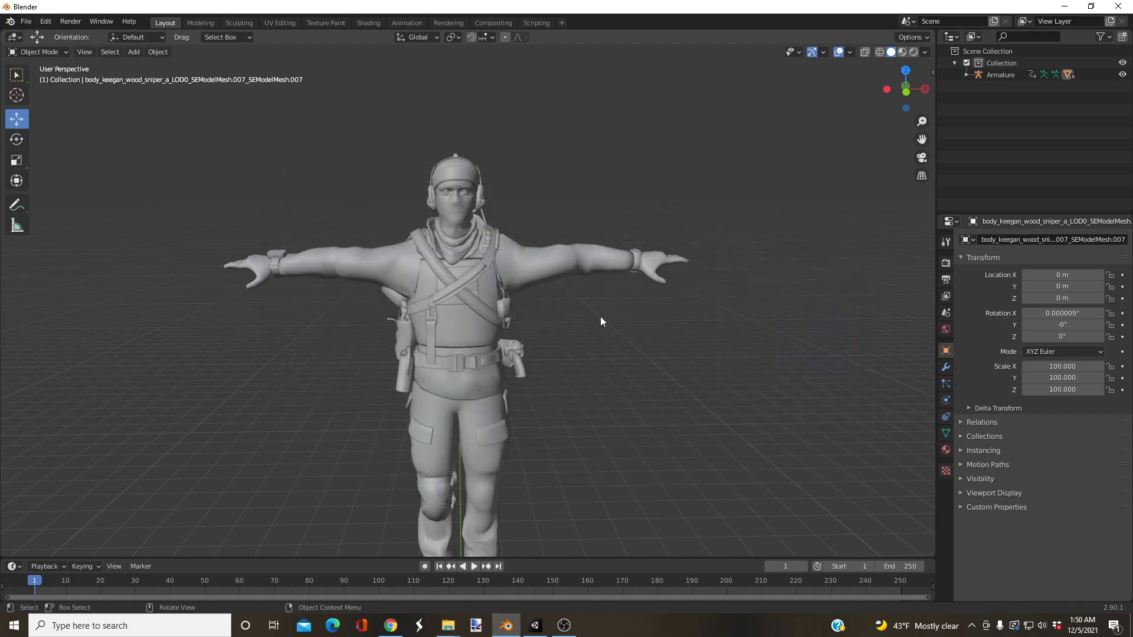
# Step: Close Blender and minimize the browser window showing Mixamo
pyautogui.moveTo(558, 303); pyautogui.dragTo(534, 414, button='middle')
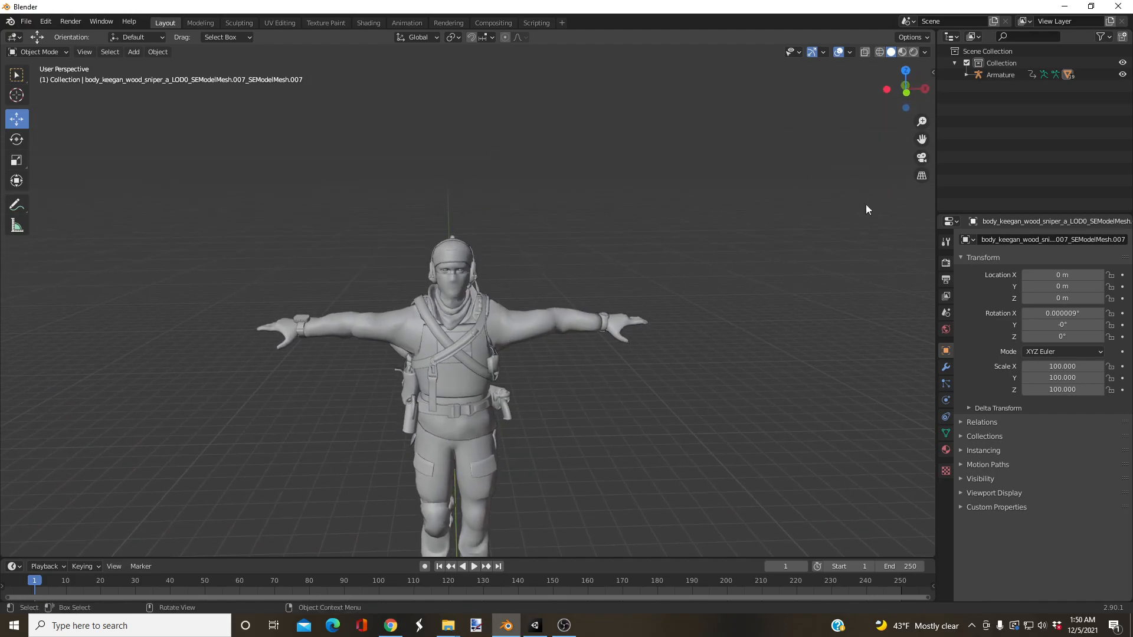
pyautogui.click(1117, 7)
pyautogui.click(597, 335)
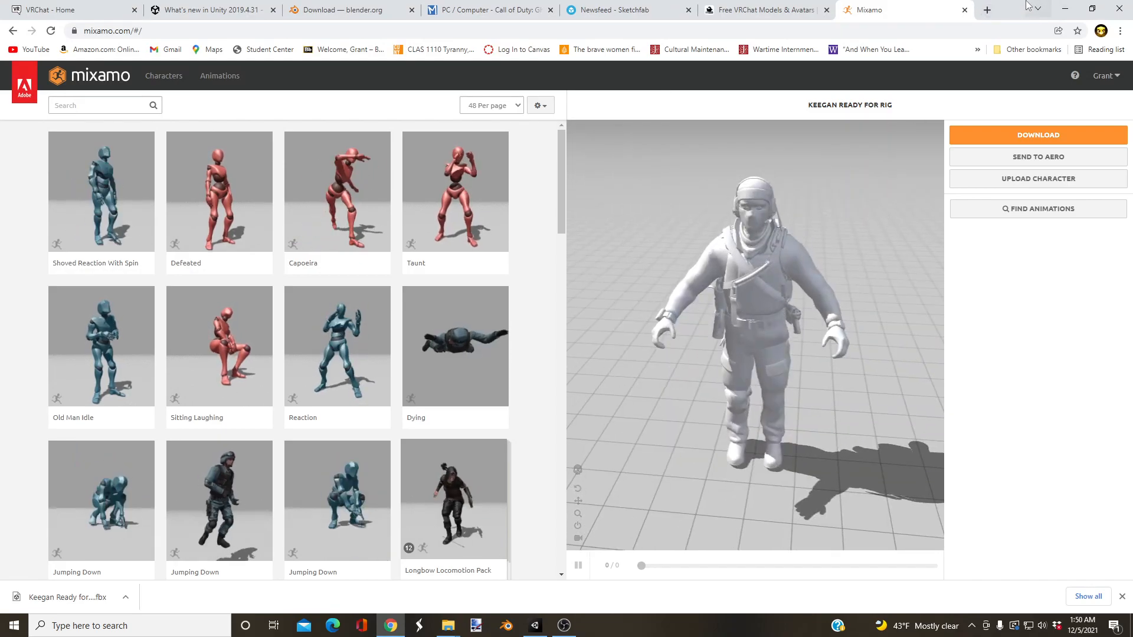
pyautogui.click(1065, 9)
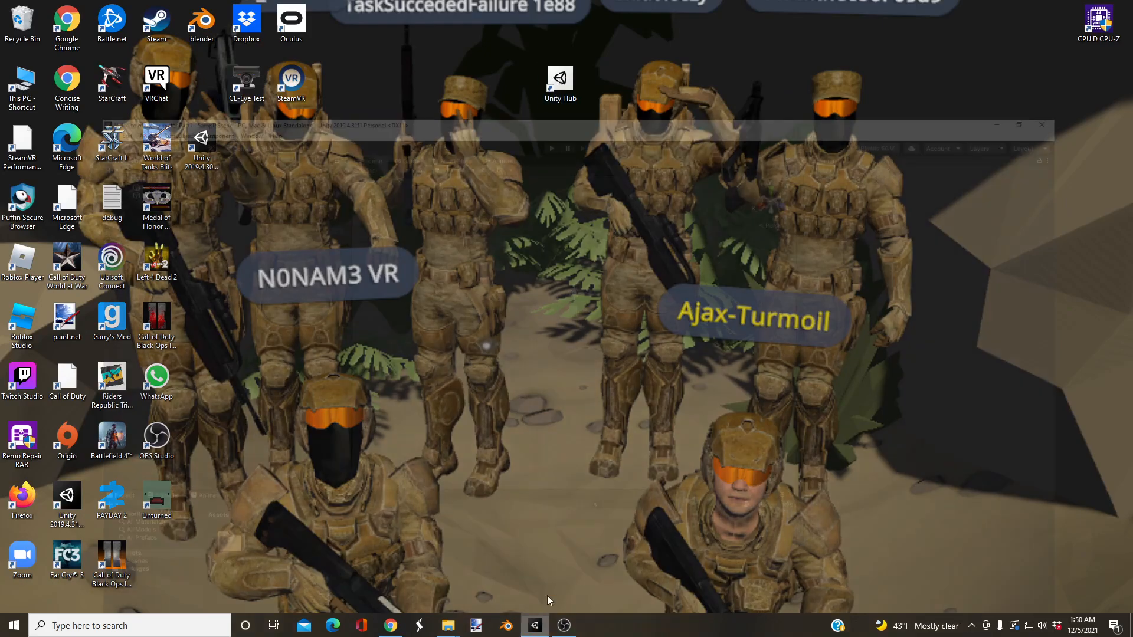
# Step: Open Unity Hub, view the new project dialog with its 3D template, and close it without creating a project
pyautogui.click(538, 622)
pyautogui.click(1065, 6)
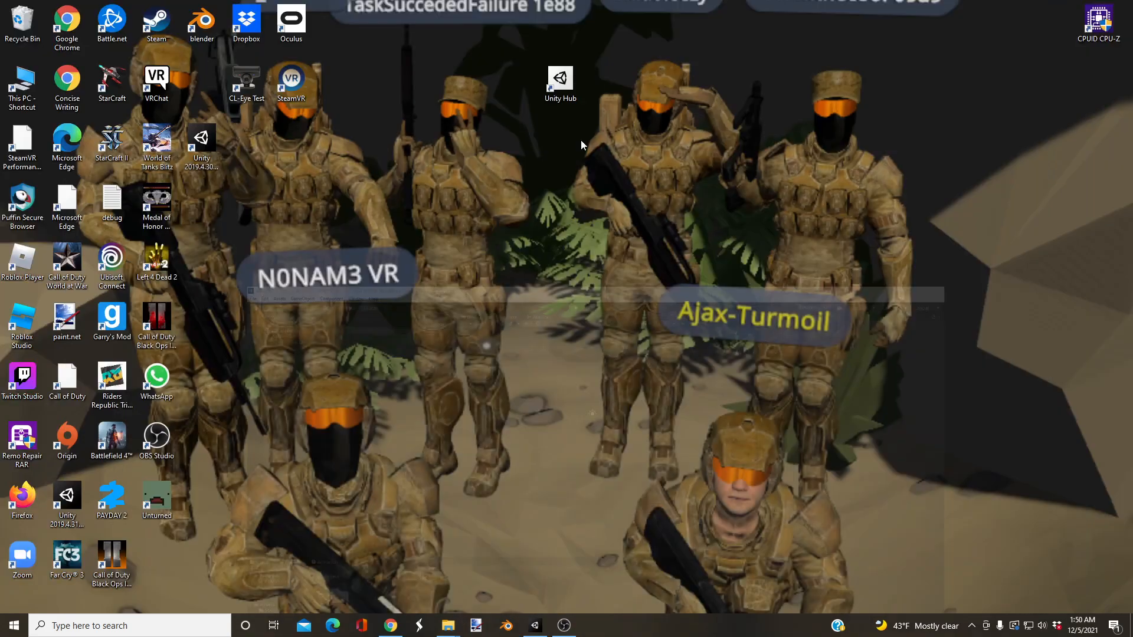
pyautogui.doubleClick(561, 81)
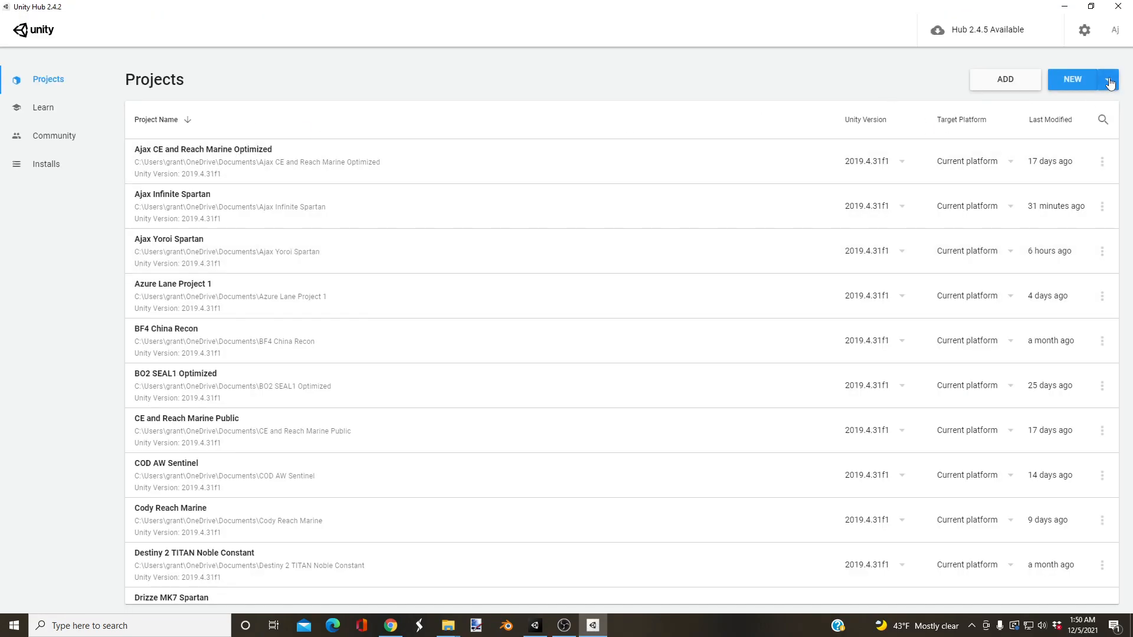
pyautogui.click(1110, 83)
pyautogui.click(1015, 83)
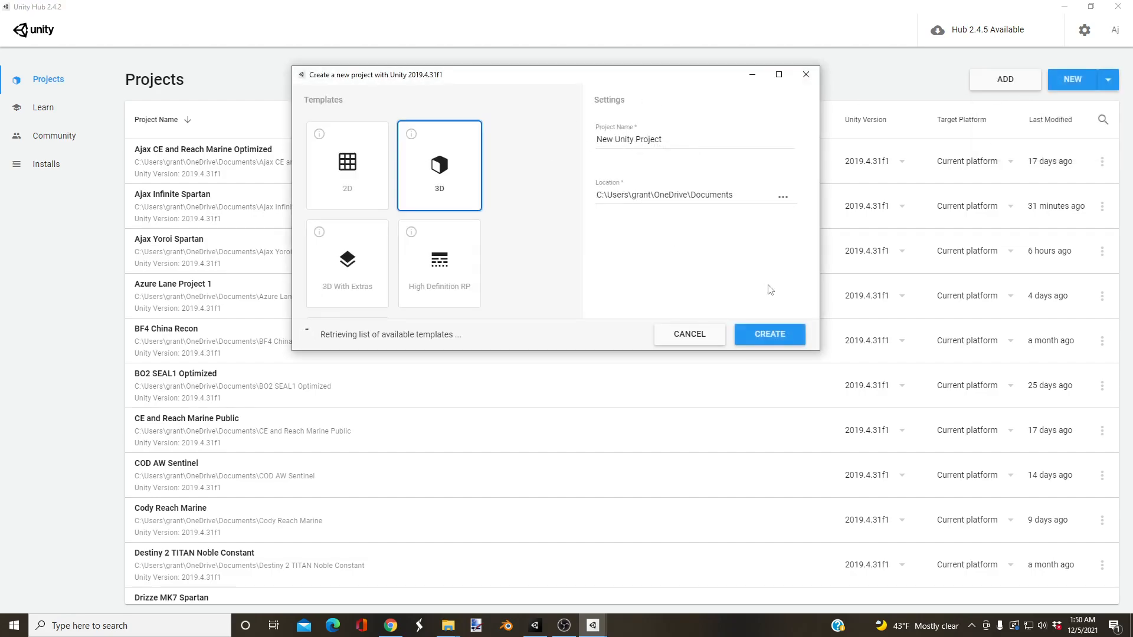
pyautogui.click(805, 75)
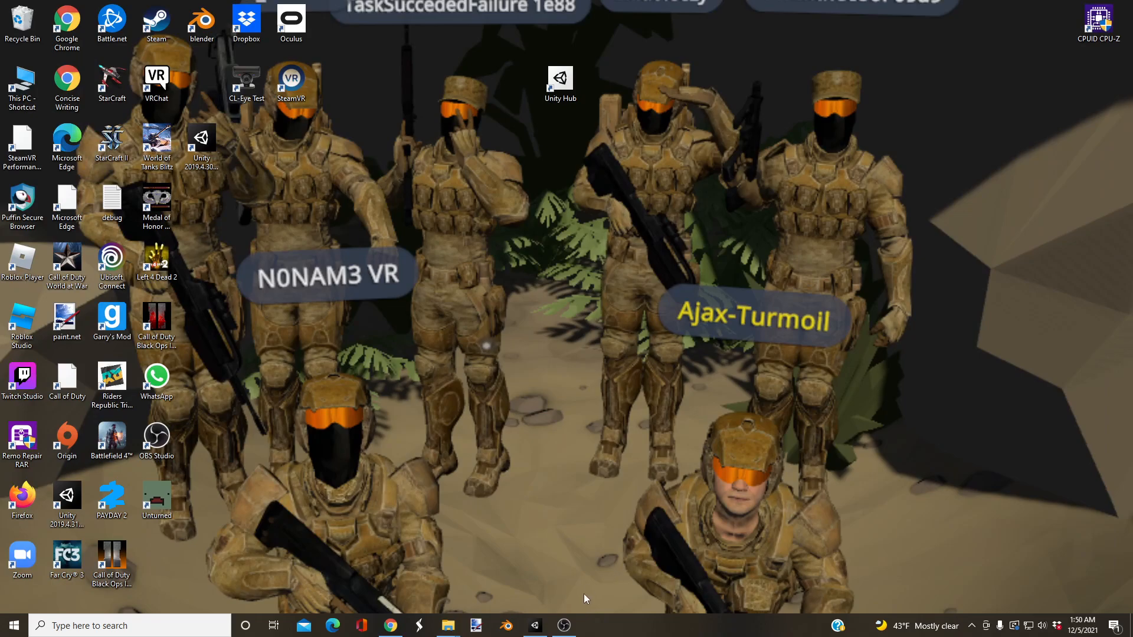
# Step: Switch to the open Unity project "Video to make an avatar Part1" and look over its sample scene
pyautogui.click(535, 625)
pyautogui.keyDown('alt'); pyautogui.moveTo(612, 307); pyautogui.dragTo(487, 301); pyautogui.keyUp('alt')
pyautogui.moveTo(488, 300); pyautogui.dragTo(481, 290, button='right')
# Step: Switch to the VRChat website in the browser and download SDK3 - Avatars from its download page
pyautogui.click(388, 625)
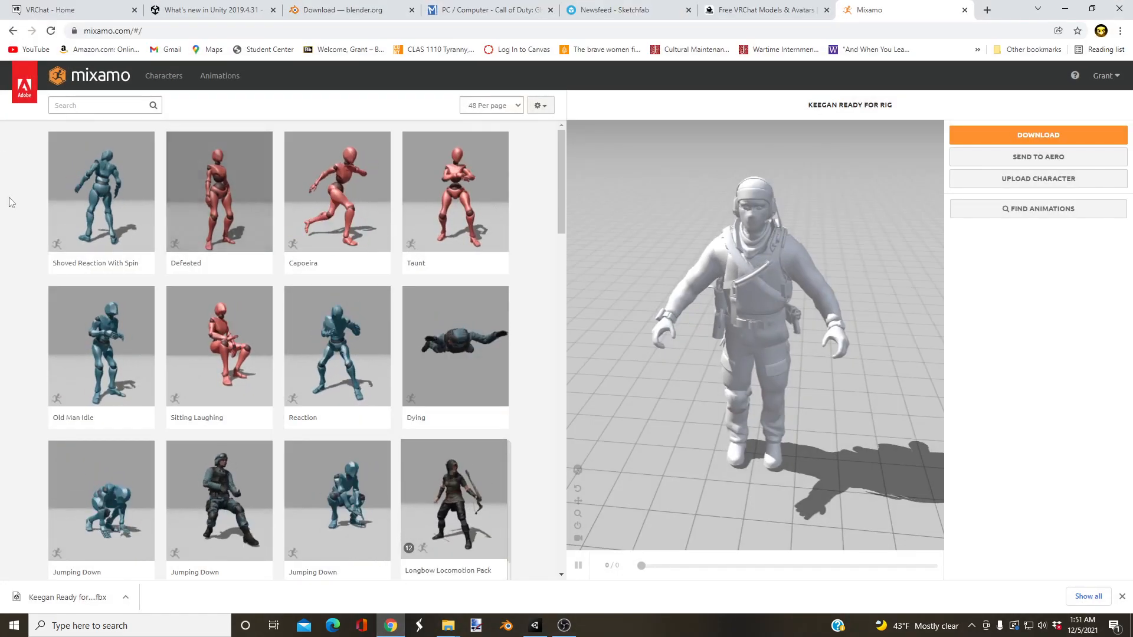
pyautogui.click(74, 6)
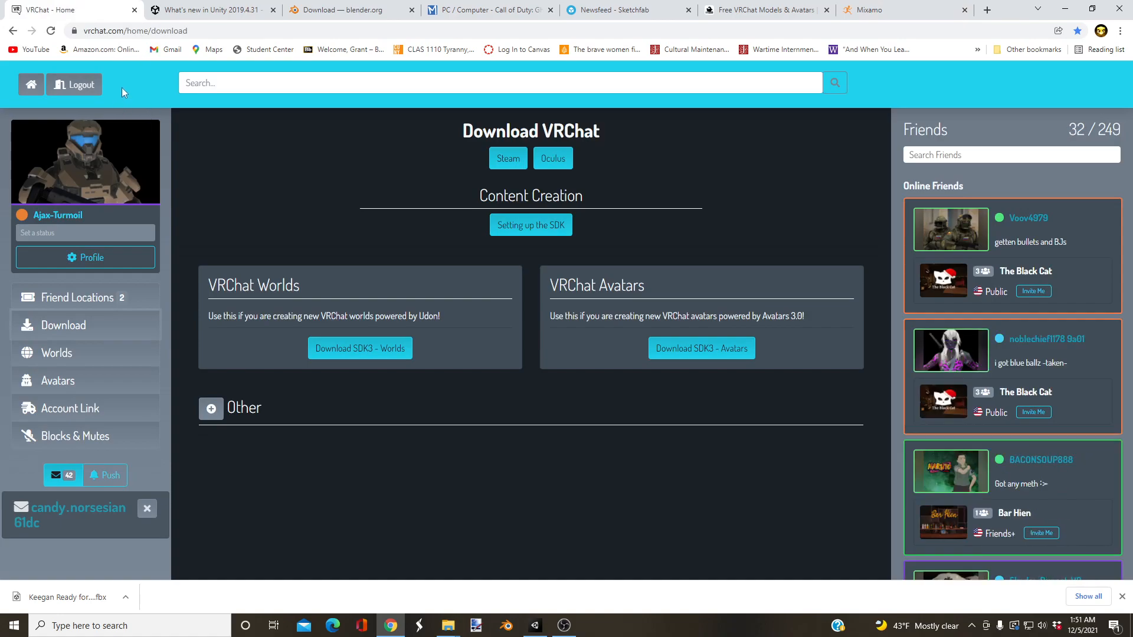
pyautogui.click(31, 84)
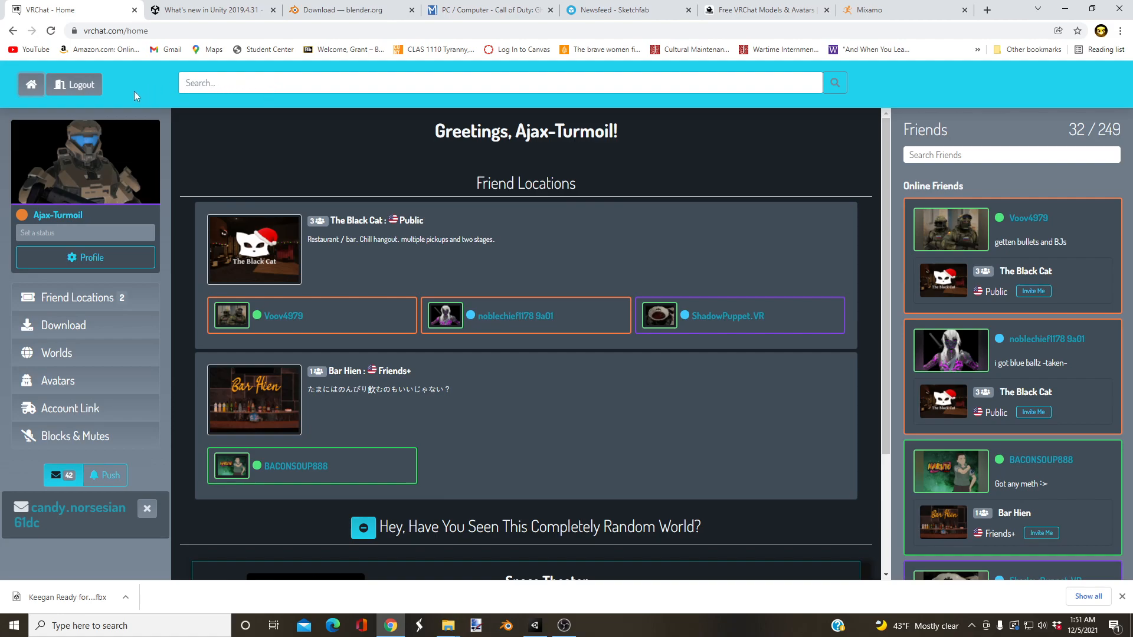
pyautogui.click(63, 325)
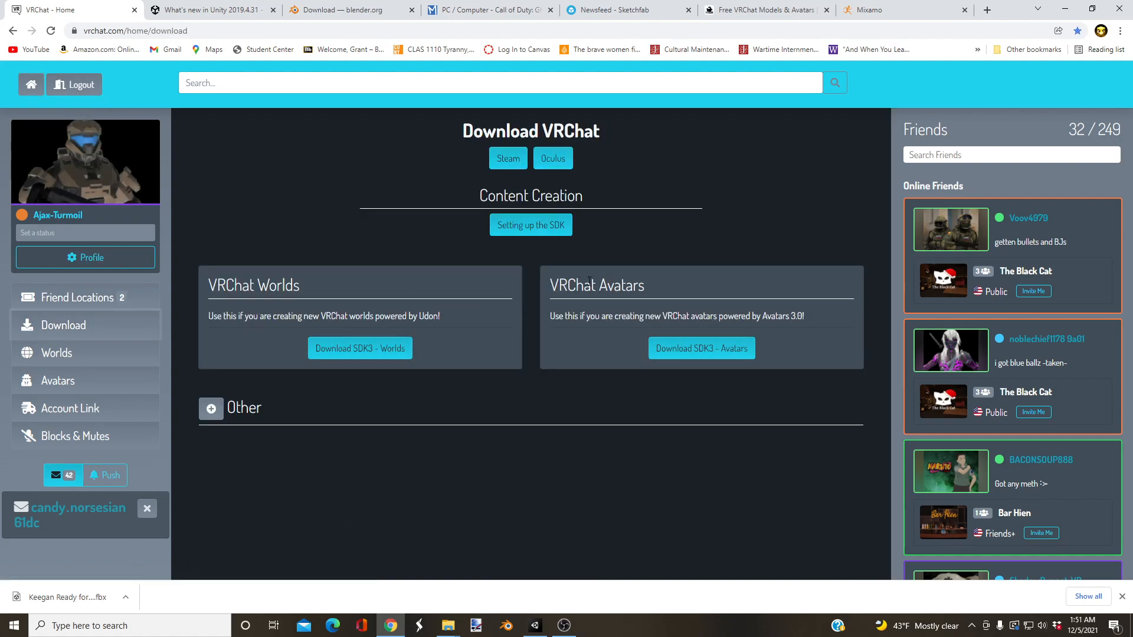
pyautogui.click(692, 351)
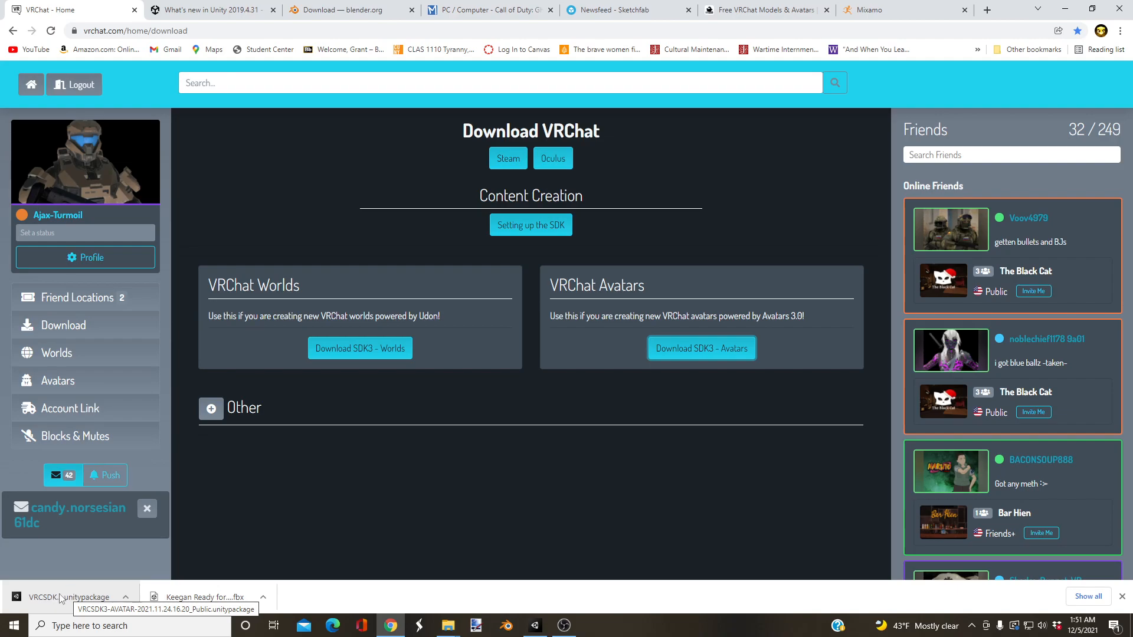
# Step: Import the downloaded VRCSDK3-AVATAR Unity package into the Assets folder of the Unity project
pyautogui.moveTo(61, 598); pyautogui.dragTo(306, 508)
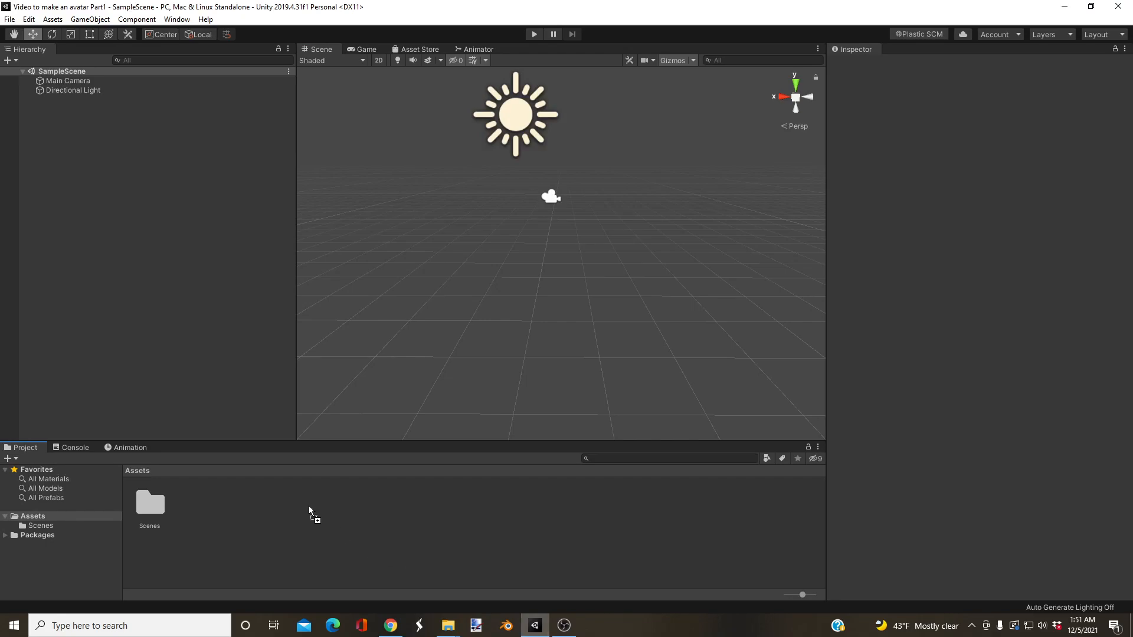
pyautogui.moveTo(257, 491); pyautogui.dragTo(242, 525)
pyautogui.click(189, 333)
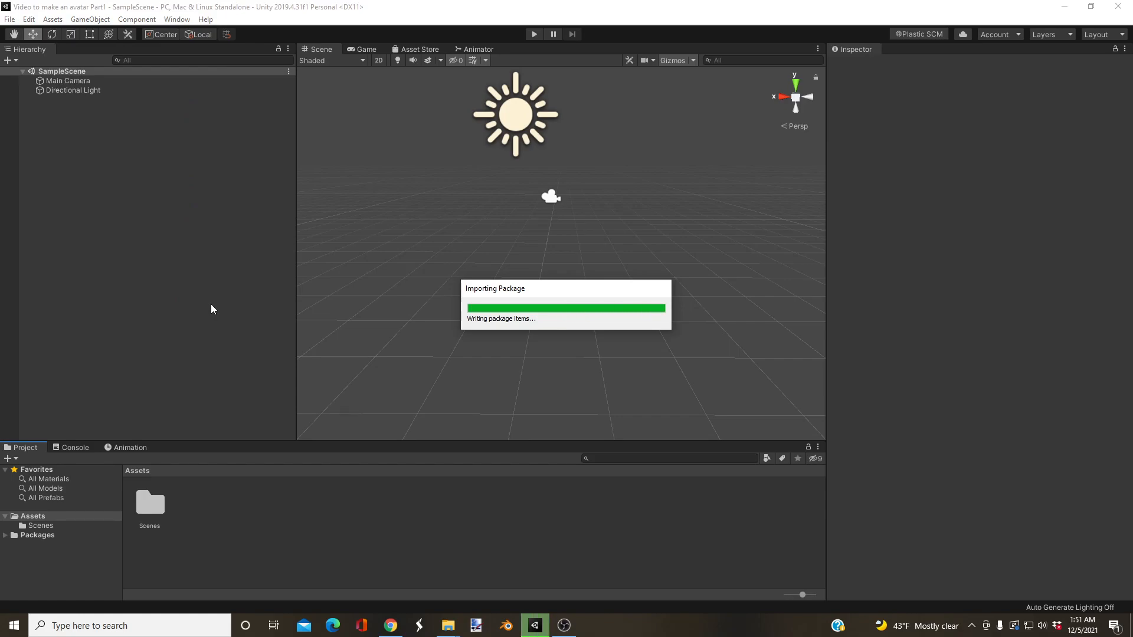
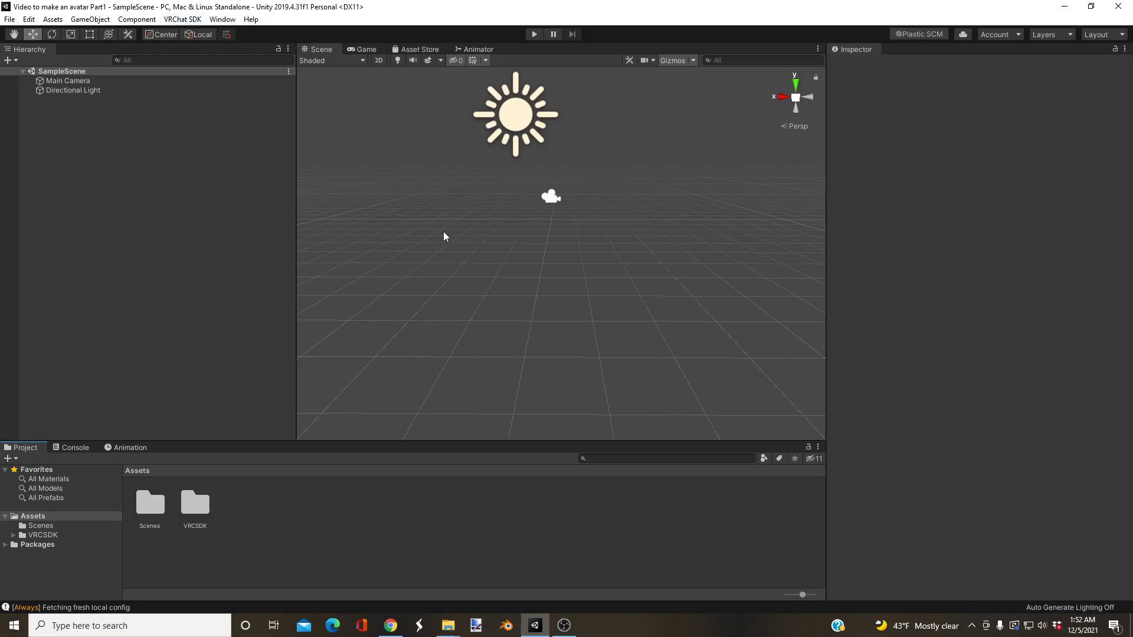
# Step: Switch to the Keegan Avatar folder in File Explorer and place its window so the Unity project's Assets stay accessible
pyautogui.keyDown('alt'); pyautogui.moveTo(552, 270); pyautogui.dragTo(684, 280); pyautogui.keyUp('alt')
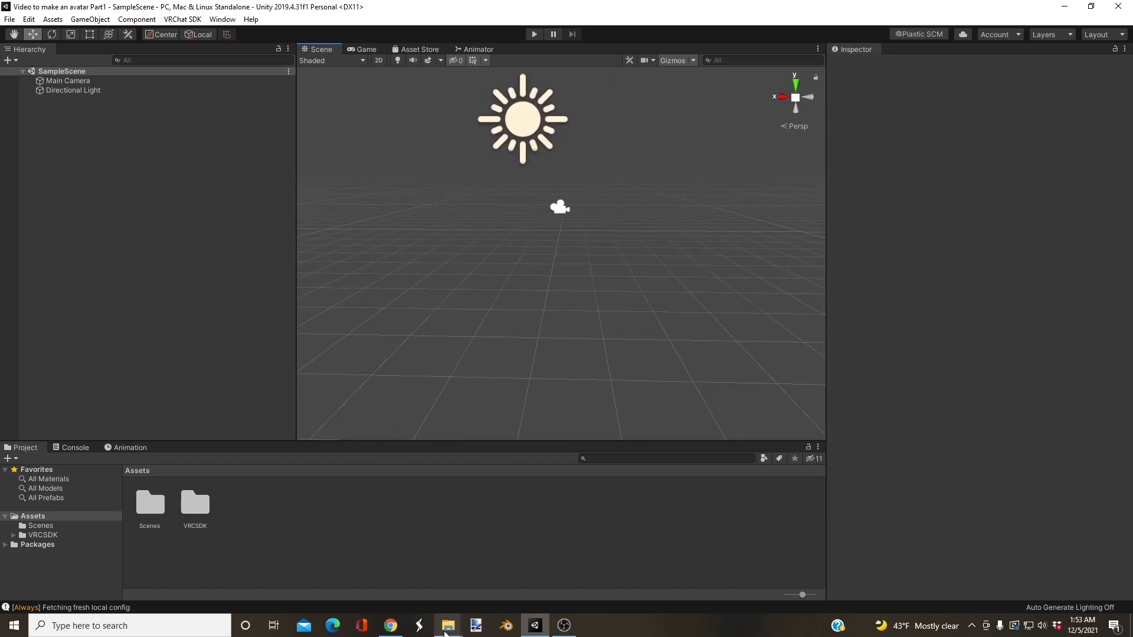
pyautogui.moveTo(445, 634)
pyautogui.click(508, 555)
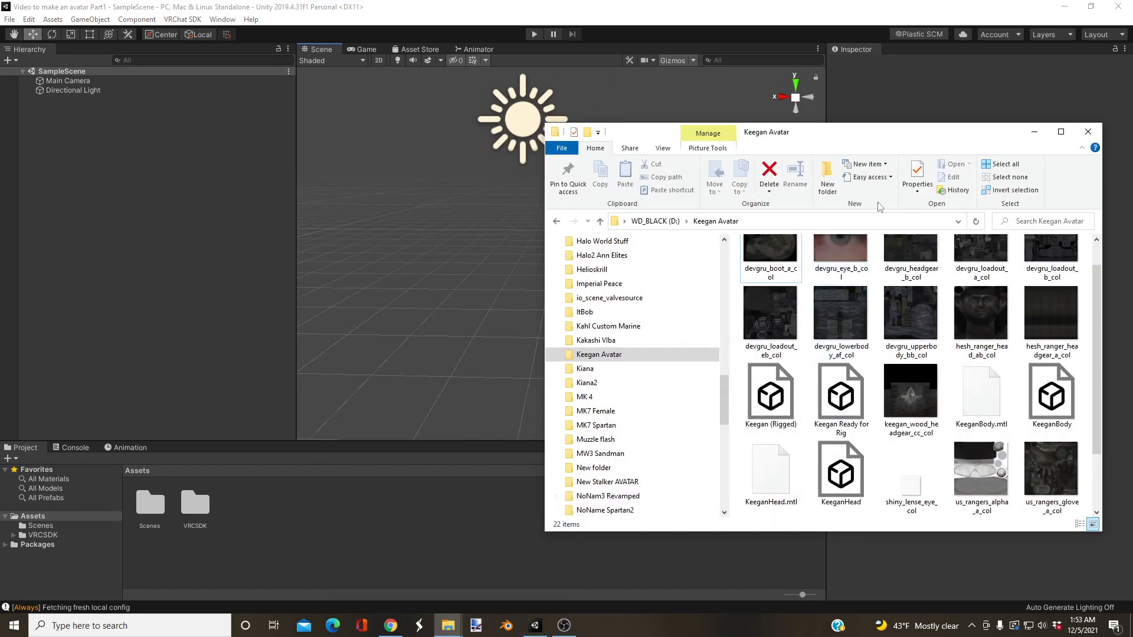
pyautogui.click(1062, 127)
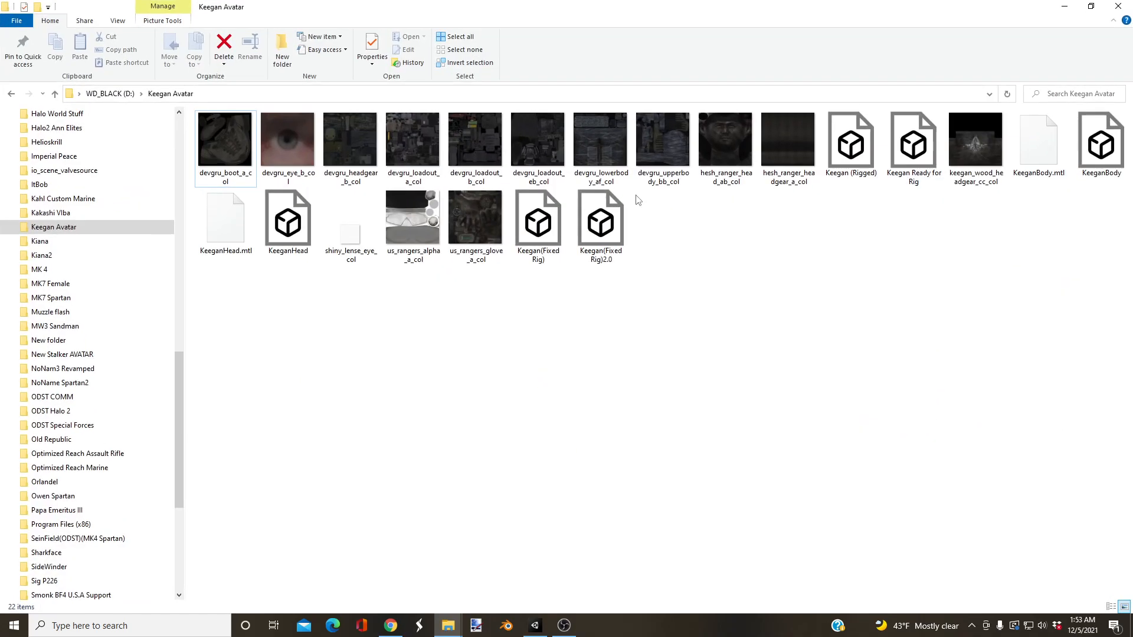
pyautogui.click(1091, 6)
pyautogui.moveTo(864, 135); pyautogui.dragTo(337, 67)
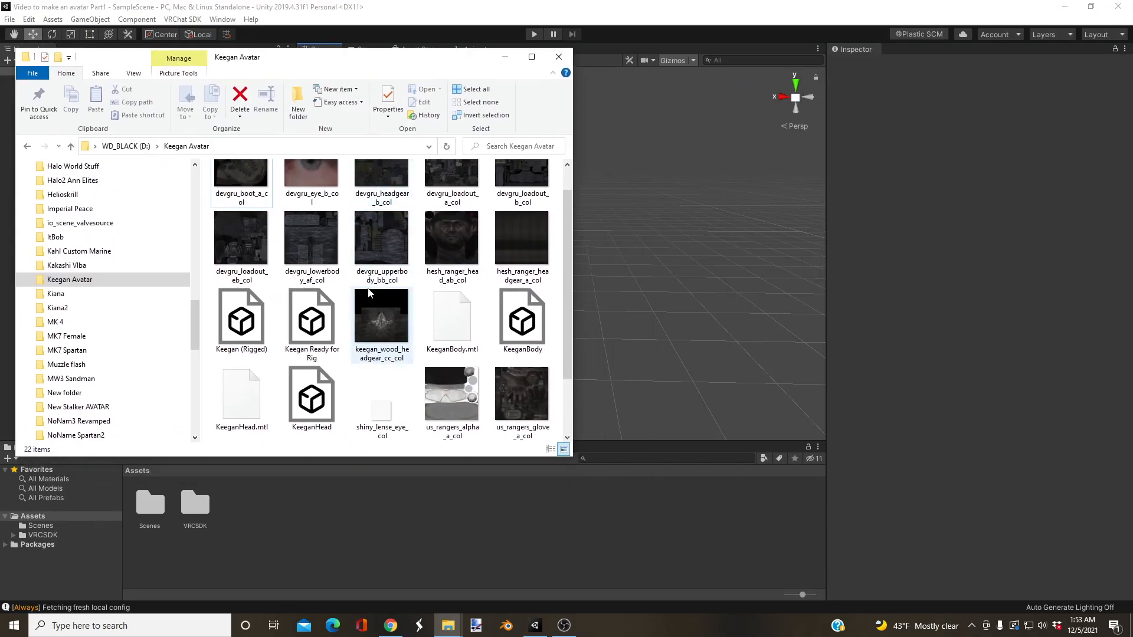
# Step: Import all 14 texture images from the Keegan Avatar folder into the Unity project's Assets folder
pyautogui.scroll(1, 363, 296)
pyautogui.click(240, 193)
pyautogui.keyDown('shift'); pyautogui.click(508, 263); pyautogui.keyUp('shift')
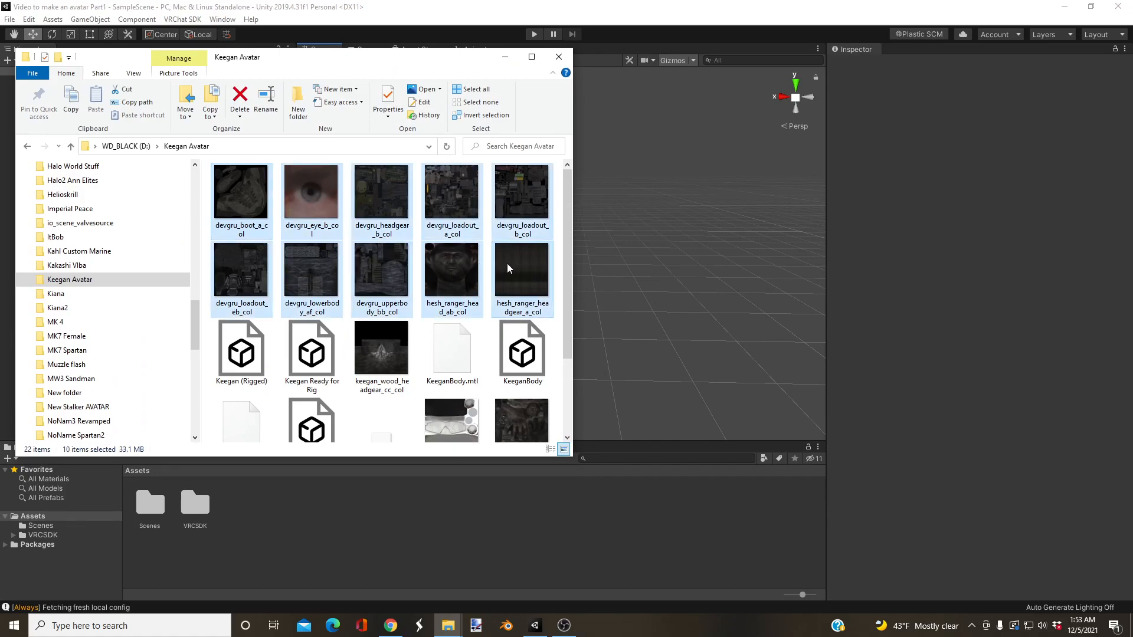
pyautogui.keyDown('ctrl'); pyautogui.click(371, 335); pyautogui.keyUp('ctrl')
pyautogui.scroll(-2, 371, 336)
pyautogui.keyDown('ctrl'); pyautogui.click(451, 315); pyautogui.keyUp('ctrl')
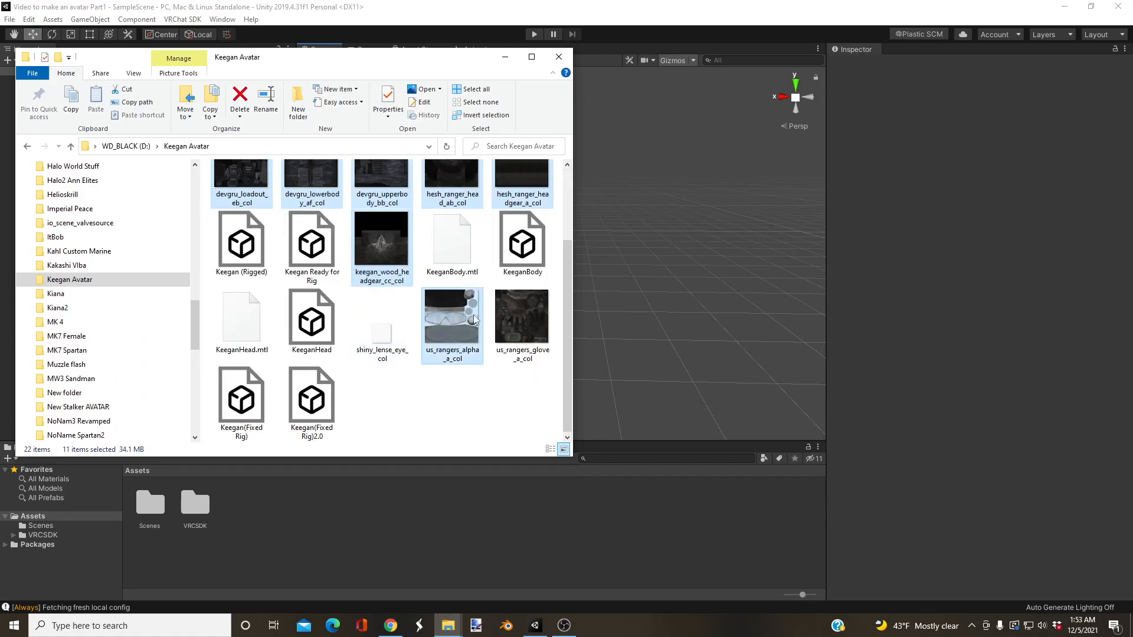
pyautogui.keyDown('ctrl'); pyautogui.click(521, 316); pyautogui.keyUp('ctrl')
pyautogui.keyDown('ctrl'); pyautogui.click(367, 334); pyautogui.keyUp('ctrl')
pyautogui.moveTo(381, 328); pyautogui.dragTo(375, 514)
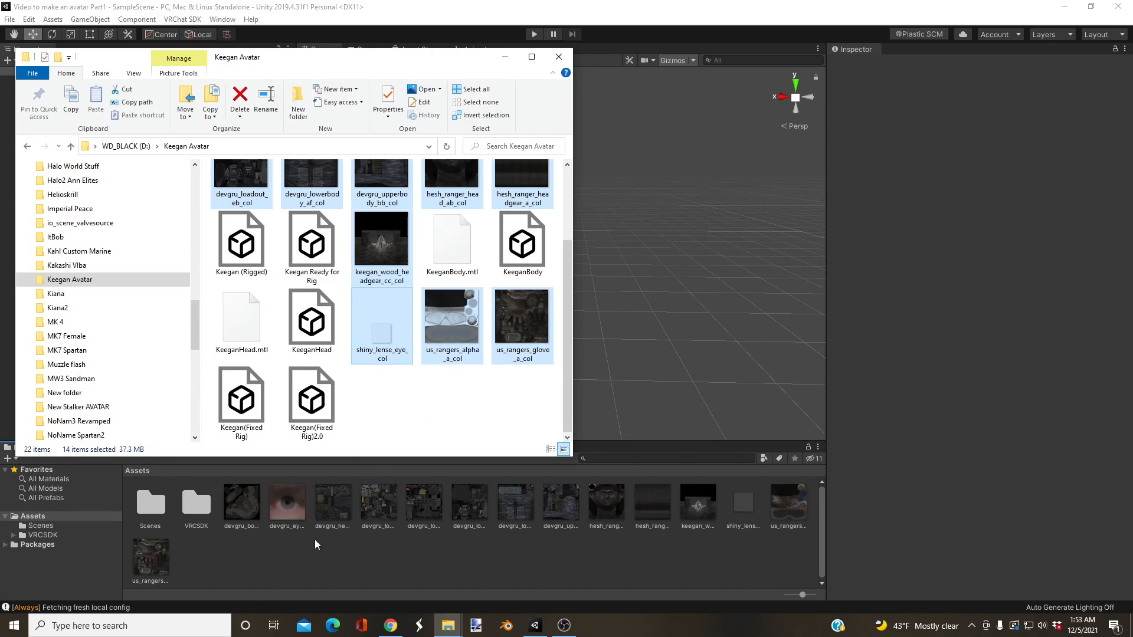
# Step: Import the Keegan(Fixed Rig)2.0 model into the Assets folder and return to the Unity project
pyautogui.click(320, 417)
pyautogui.moveTo(319, 417); pyautogui.dragTo(362, 574)
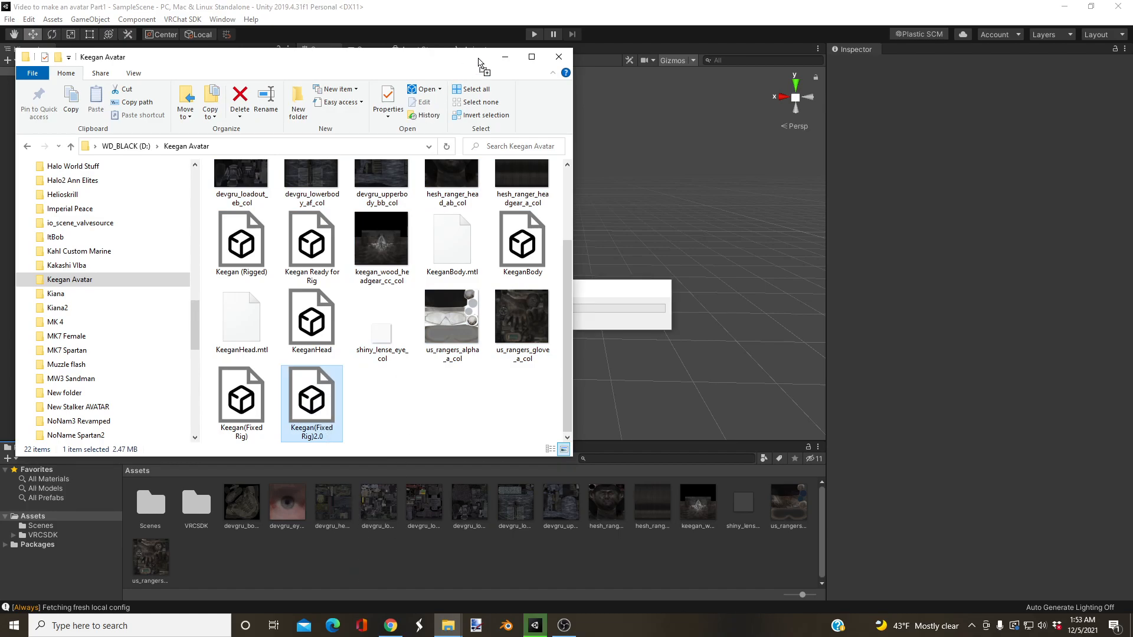
pyautogui.click(504, 59)
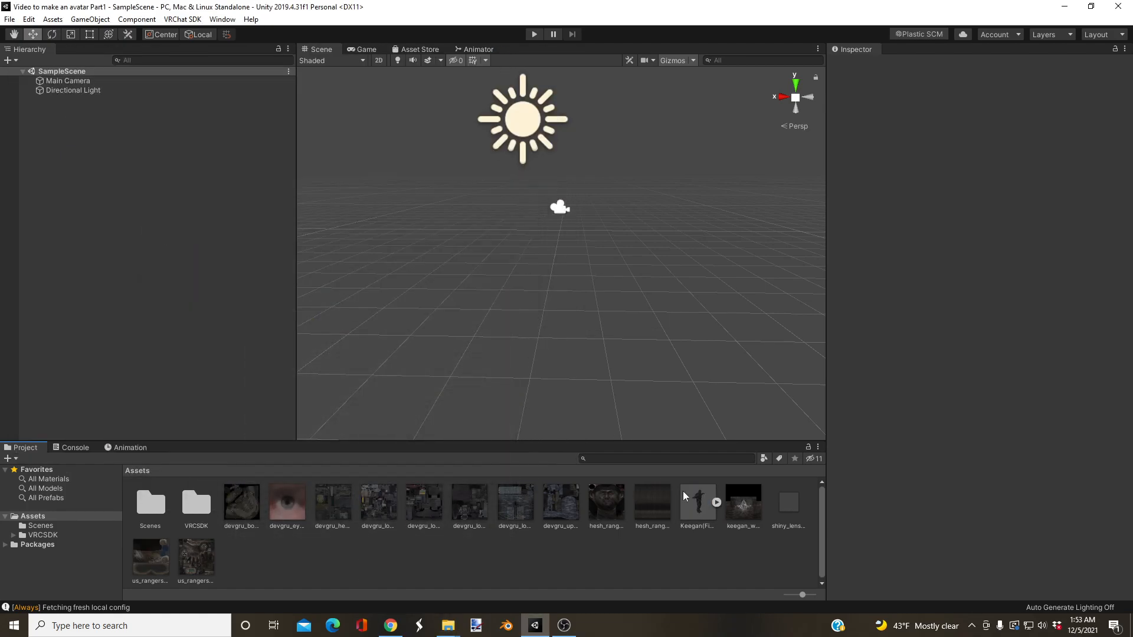
# Step: Try placing the Keegan(Fixed Rig)2.0 model freehand in the scene view, and undo the placement
pyautogui.moveTo(703, 510)
pyautogui.mouseDown()
pyautogui.moveTo(187, 285)
pyautogui.moveTo(160, 223)
pyautogui.moveTo(710, 558)
pyautogui.moveTo(700, 520)
pyautogui.mouseUp()
pyautogui.keyDown('alt'); pyautogui.moveTo(571, 262); pyautogui.dragTo(598, 287); pyautogui.keyUp('alt')
pyautogui.moveTo(701, 513); pyautogui.dragTo(554, 304)
pyautogui.click(695, 510)
pyautogui.press('f')
pyautogui.click(984, 121)
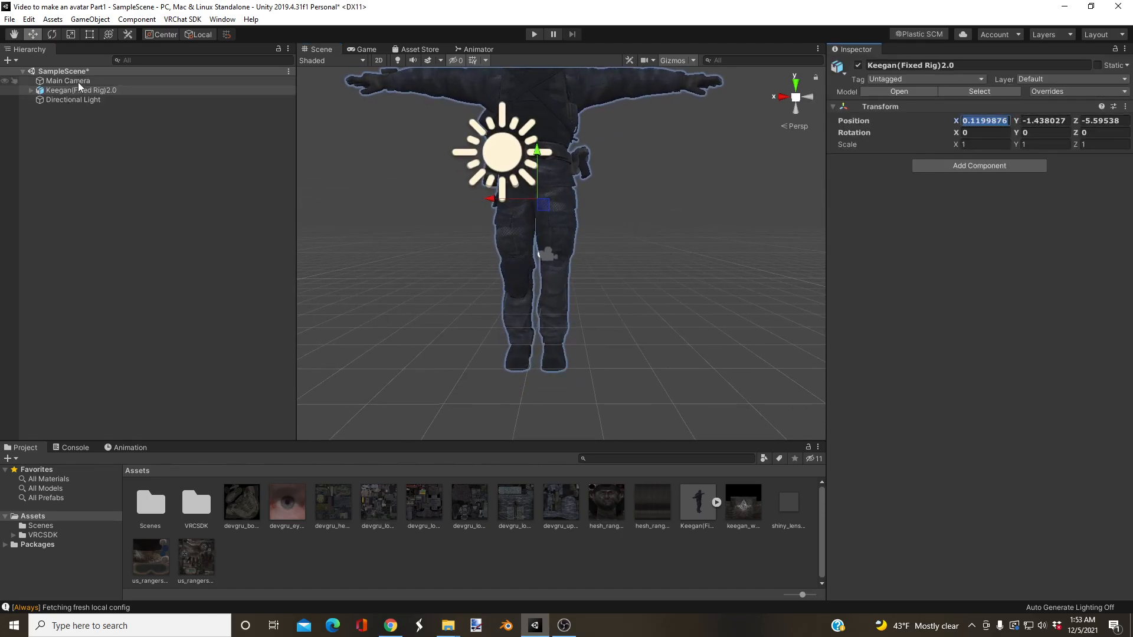
pyautogui.hotkey('ctrl', 'z')
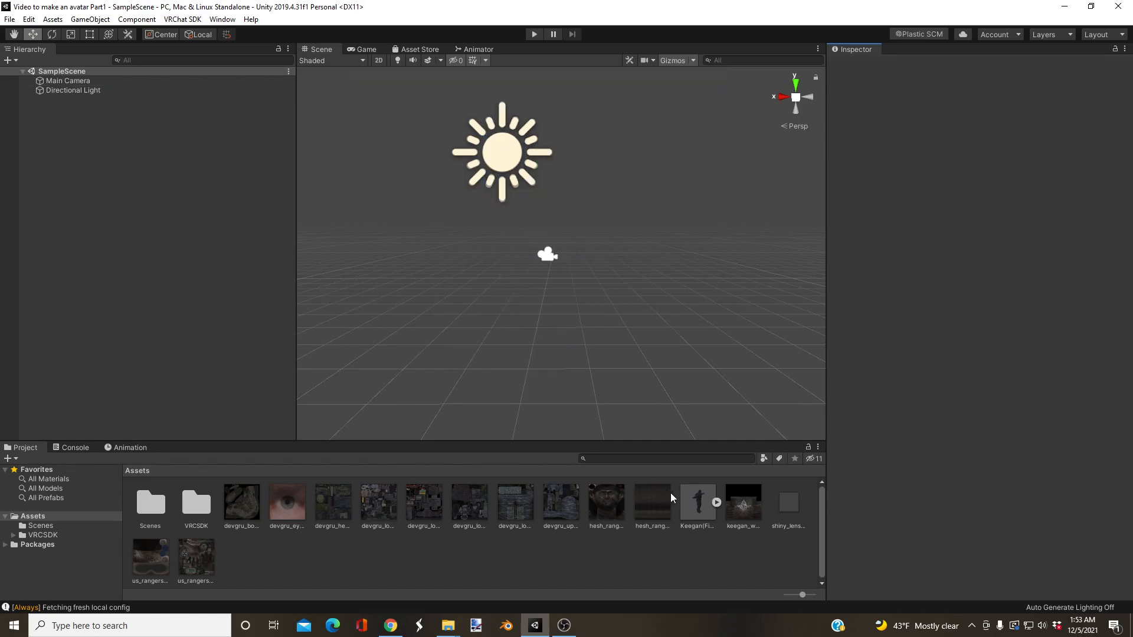
# Step: Add the Keegan(Fixed Rig)2.0 model to the SampleScene hierarchy at the origin, and enlarge the scene view
pyautogui.moveTo(694, 511); pyautogui.dragTo(94, 171)
pyautogui.scroll(-4, 699, 260)
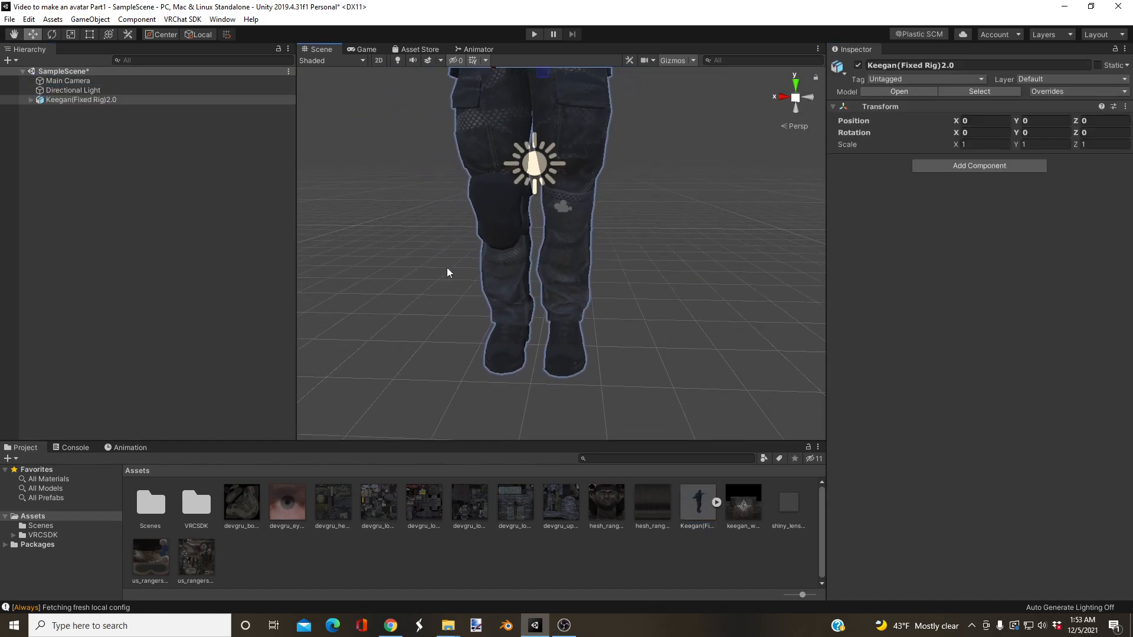
pyautogui.moveTo(296, 272); pyautogui.dragTo(185, 271)
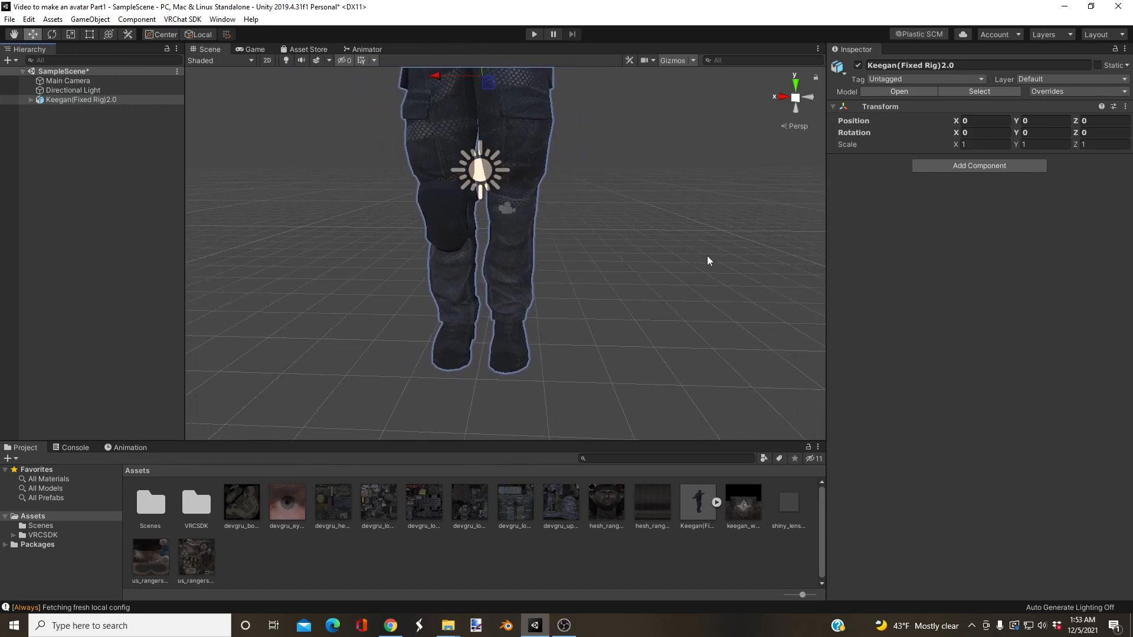
pyautogui.moveTo(827, 256); pyautogui.dragTo(933, 263)
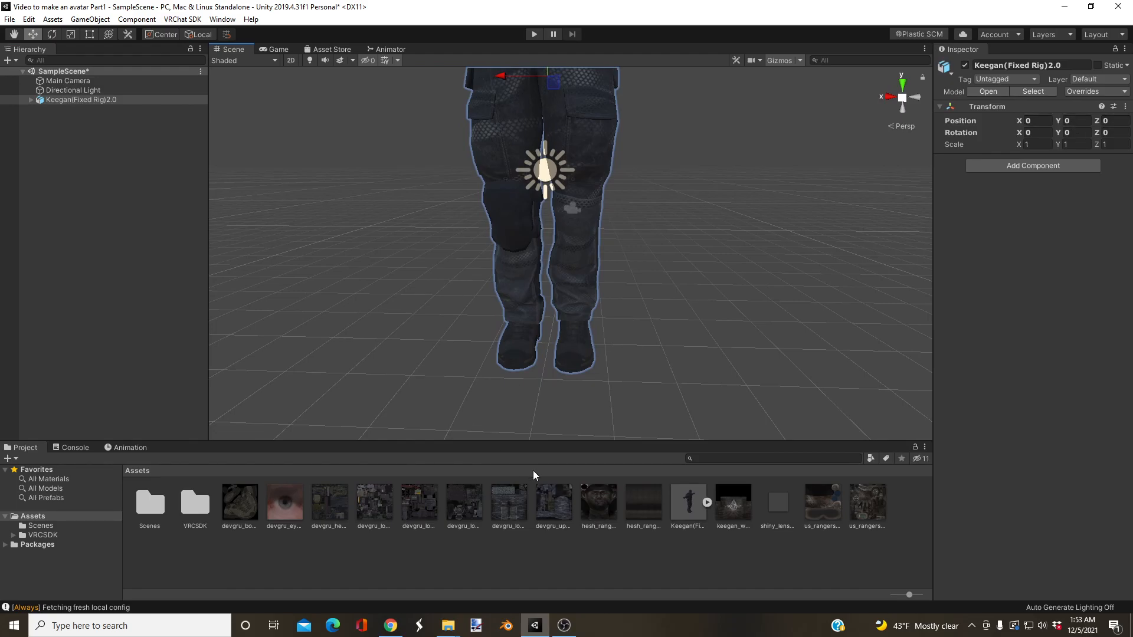
pyautogui.moveTo(558, 443); pyautogui.dragTo(559, 444)
# Step: Examine the Keegan model in the scene from head to feet to judge its size
pyautogui.press('w')
pyautogui.moveTo(622, 314); pyautogui.dragTo(631, 256, button='right')
pyautogui.press('s')
pyautogui.press('w')
pyautogui.press('w')
pyautogui.moveTo(601, 295); pyautogui.dragTo(597, 198, button='right')
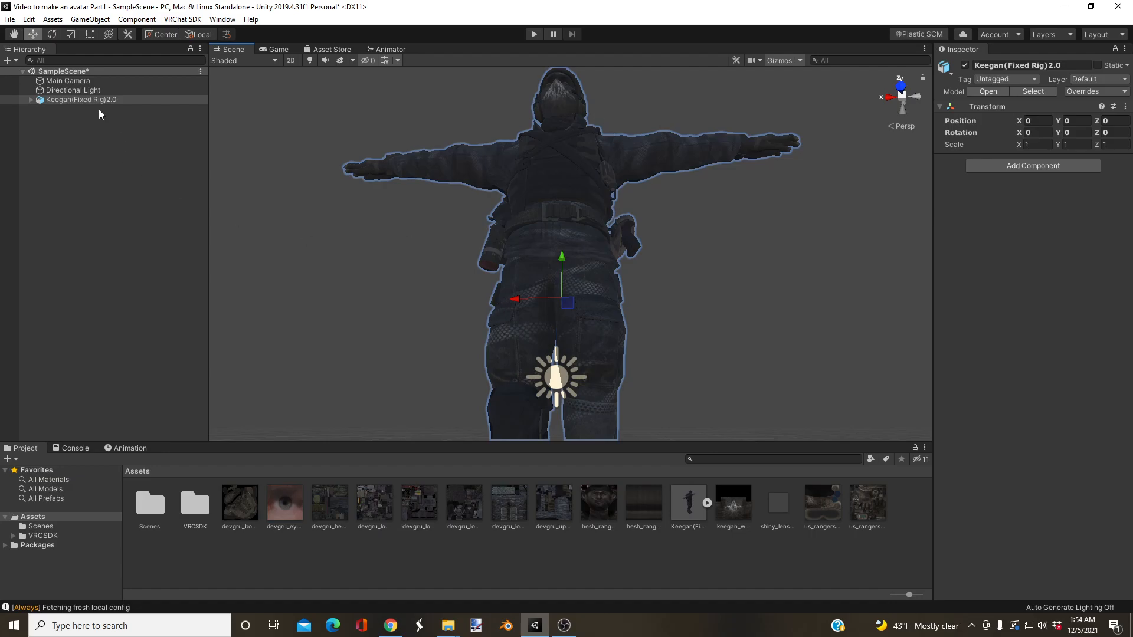
pyautogui.moveTo(522, 307); pyautogui.dragTo(563, 352, button='right')
pyautogui.press('w')
pyautogui.press('s')
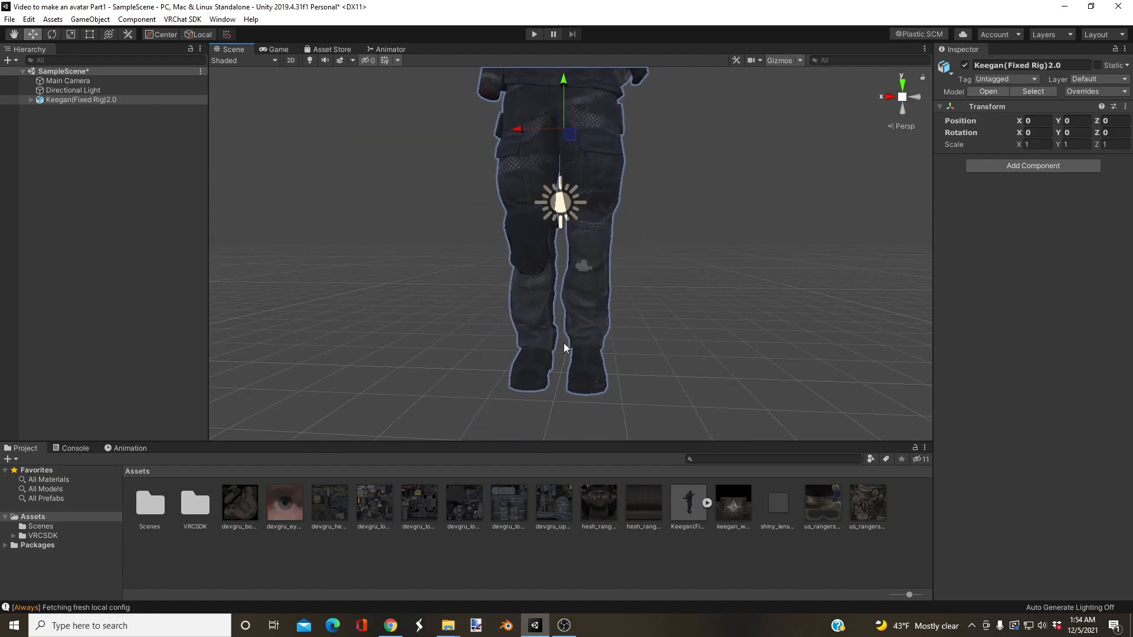
pyautogui.moveTo(557, 324); pyautogui.dragTo(600, 395, button='right')
# Step: Look through the project's prefabs, models and materials, and the contents of the Scenes and VRCSDK folders
pyautogui.click(47, 496)
pyautogui.click(54, 488)
pyautogui.click(63, 480)
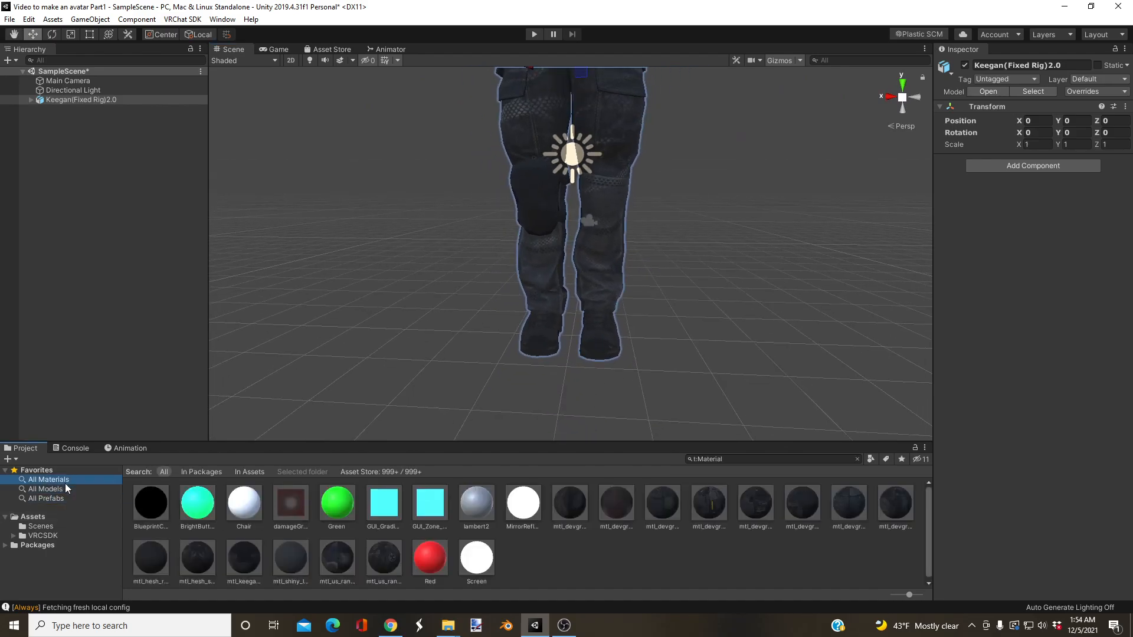
pyautogui.click(65, 517)
pyautogui.click(61, 527)
pyautogui.click(60, 535)
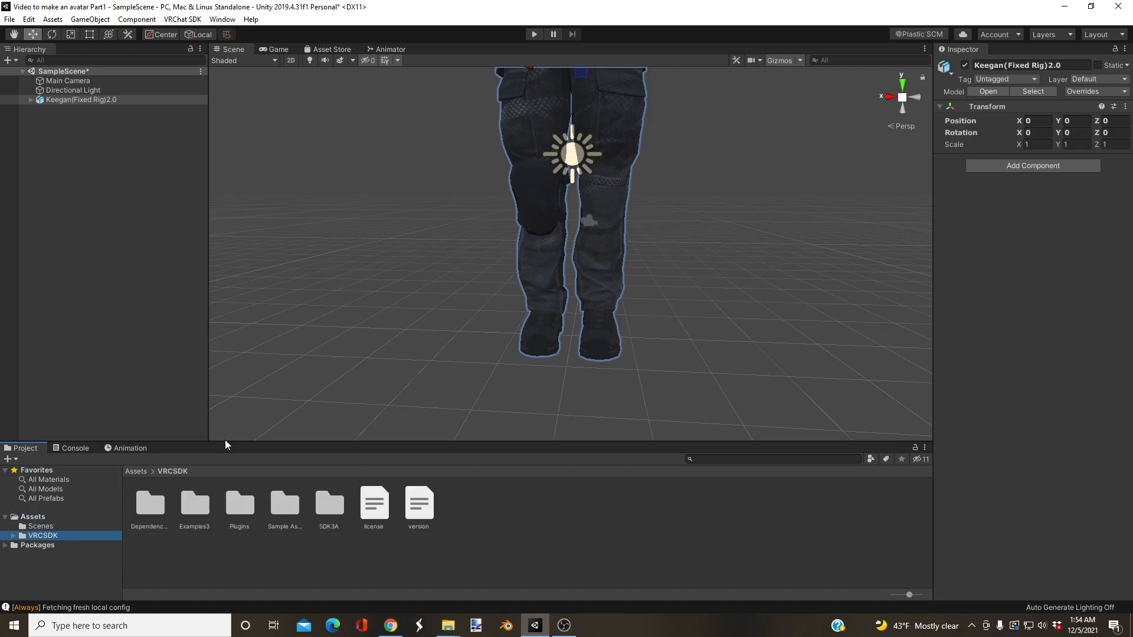
# Step: Set the Keegan model's X, Y and Z scale to 0.1
pyautogui.moveTo(341, 399); pyautogui.dragTo(359, 378, button='right')
pyautogui.click(74, 102)
pyautogui.moveTo(602, 273); pyautogui.dragTo(565, 306, button='right')
pyautogui.click(1037, 143)
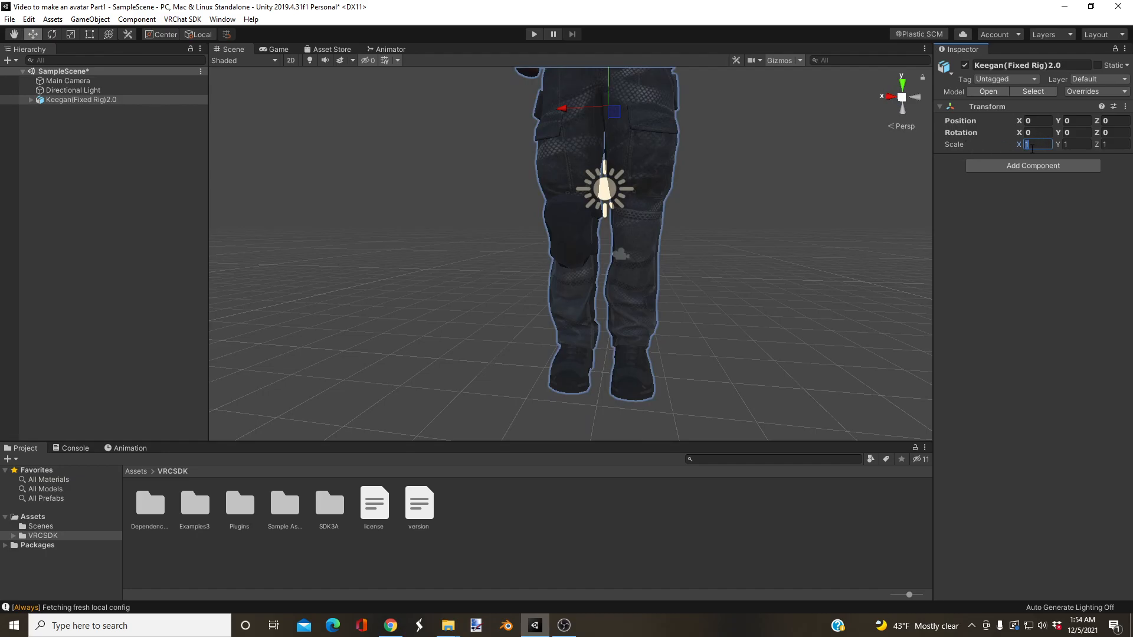
pyautogui.write('.1')
pyautogui.hotkey('ctrl', 'c')
pyautogui.click(1074, 145)
pyautogui.hotkey('ctrl', 'v')
pyautogui.click(1110, 145)
pyautogui.hotkey('ctrl', 'v')
pyautogui.keyDown('alt'); pyautogui.moveTo(704, 291); pyautogui.dragTo(722, 304); pyautogui.keyUp('alt')
# Step: Set the Keegan model's scale to 0.2 on all three axes
pyautogui.click(1033, 144)
pyautogui.write('0.2')
pyautogui.press('Tab')
pyautogui.write('0.2')
pyautogui.press('Tab')
pyautogui.write('0.2')
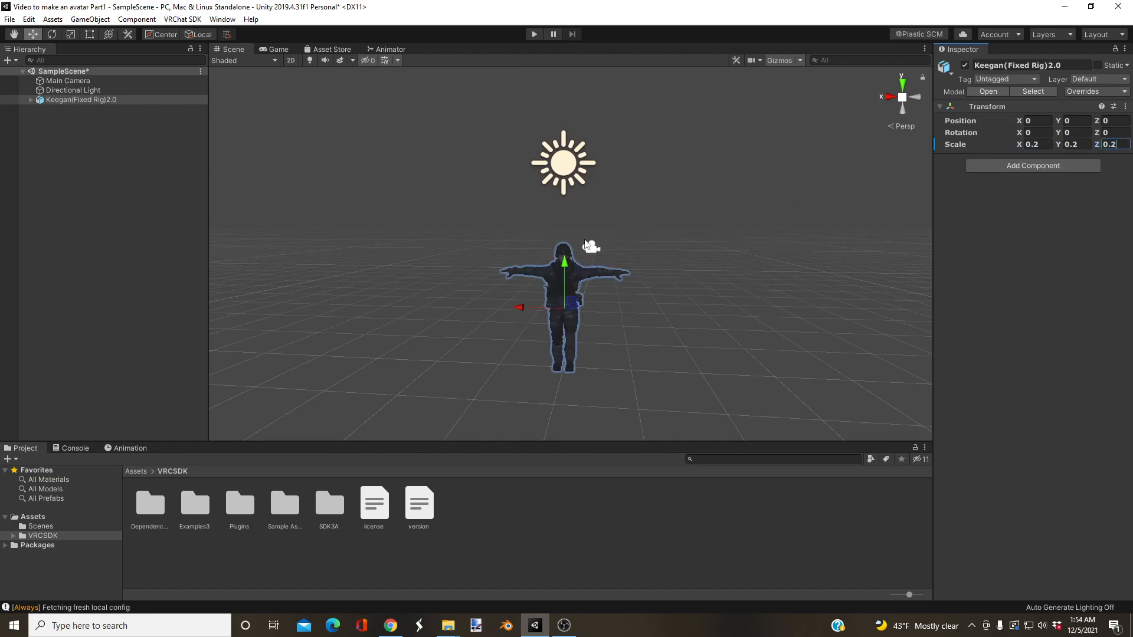
# Step: Examine the rescaled Keegan model in the scene from several distances and angles
pyautogui.moveTo(555, 221); pyautogui.dragTo(577, 232, button='right')
pyautogui.press('w')
pyautogui.press('a')
pyautogui.press('q')
pyautogui.press('w')
pyautogui.moveTo(608, 132); pyautogui.dragTo(608, 147, button='right')
pyautogui.press('e')
pyautogui.press('s')
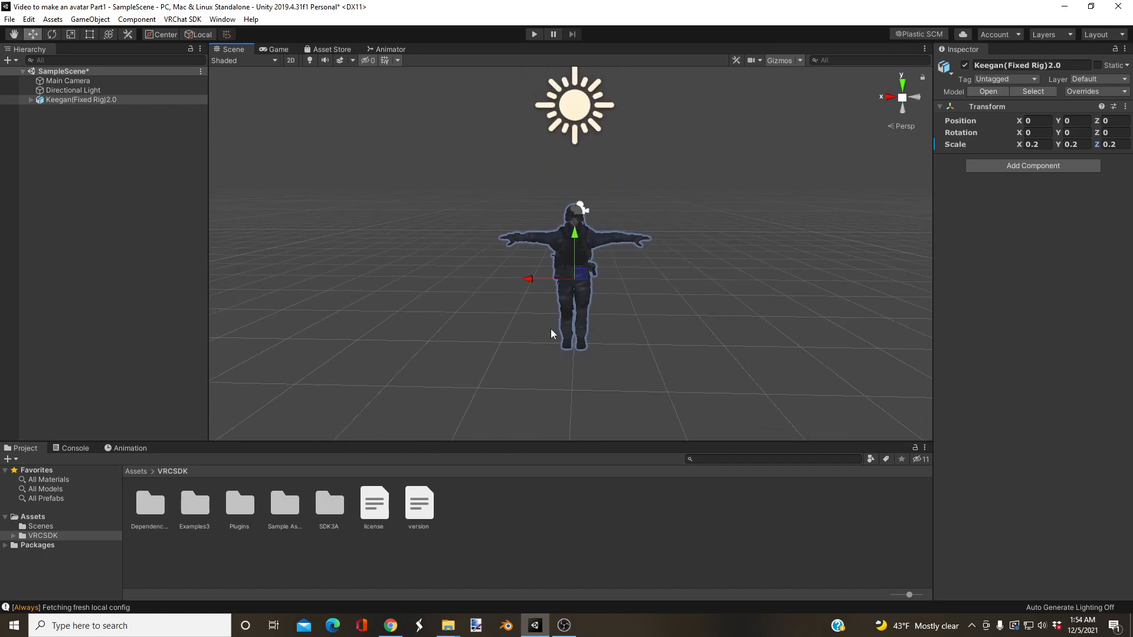
pyautogui.moveTo(671, 301)
pyautogui.mouseDown(button='right')
pyautogui.moveTo(663, 296)
pyautogui.moveTo(678, 286)
pyautogui.moveTo(667, 292)
pyautogui.mouseUp(button='right')
pyautogui.press('w')
pyautogui.press('d')
pyautogui.press('s')
pyautogui.press('w')
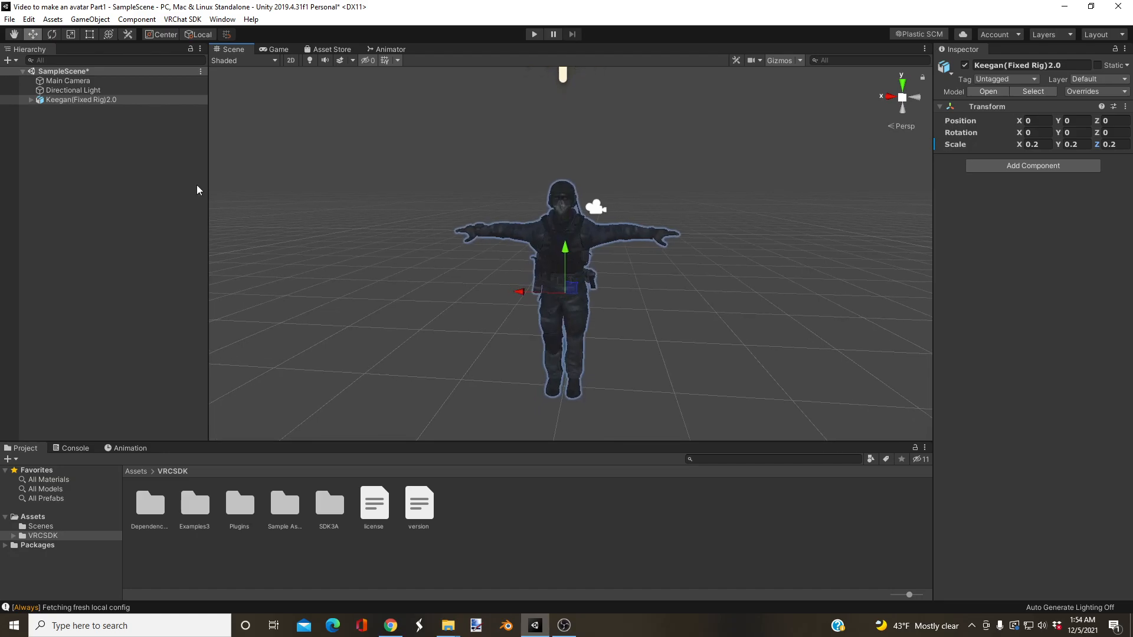
pyautogui.keyDown('alt'); pyautogui.moveTo(423, 241); pyautogui.dragTo(476, 242); pyautogui.keyUp('alt')
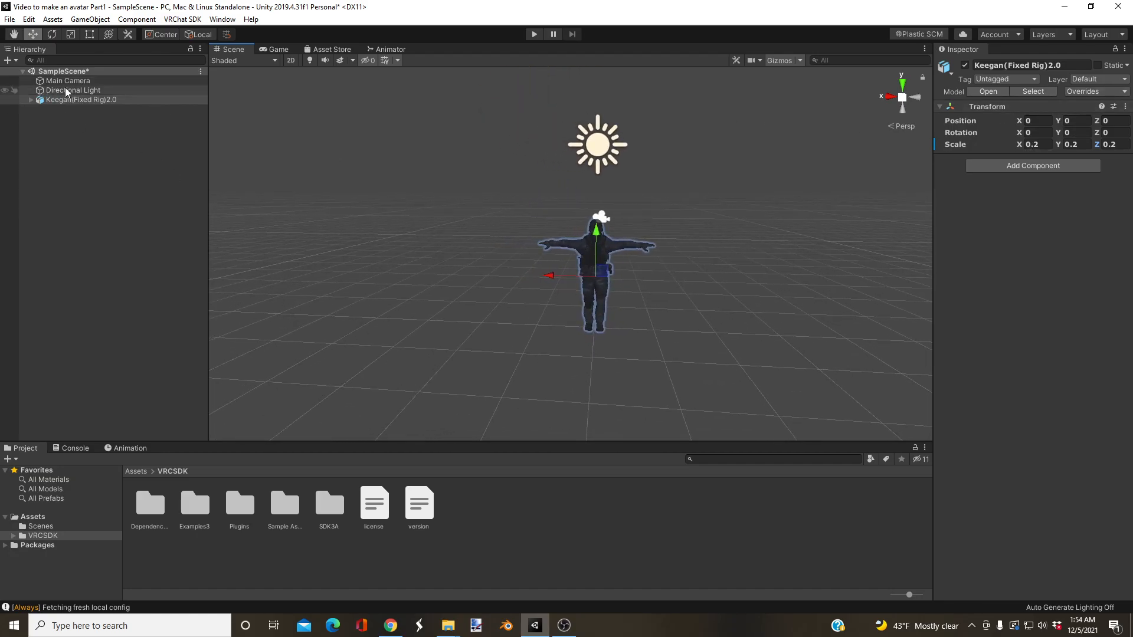
# Step: Set the Keegan model's scale to 0.22 on all three axes and frame it in the scene
pyautogui.click(1034, 145)
pyautogui.write('2')
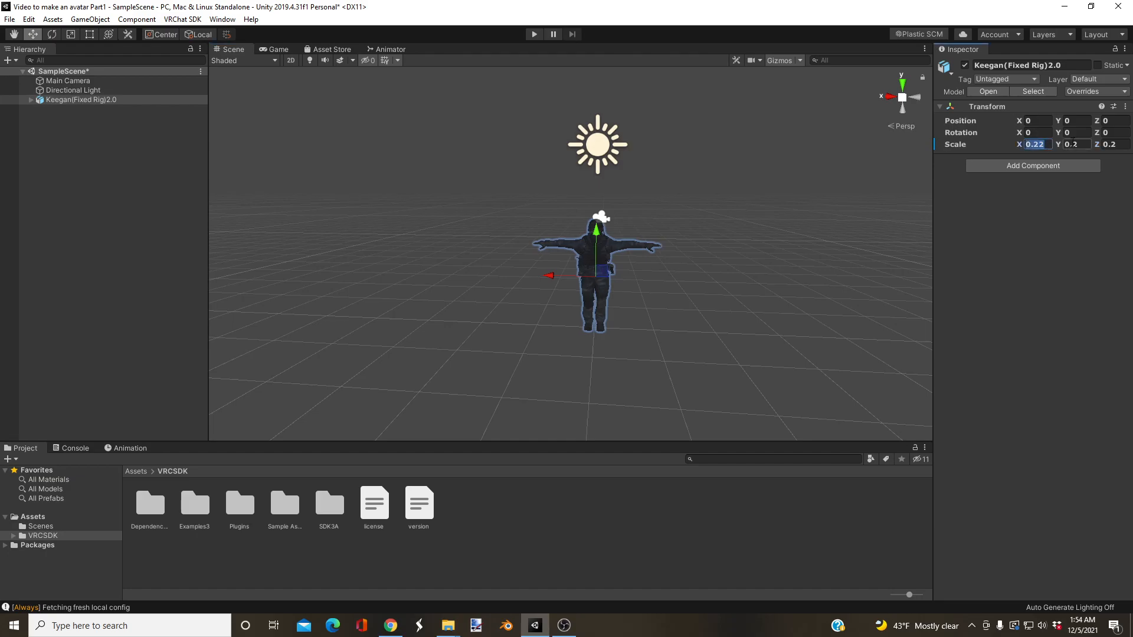
pyautogui.click(1082, 145)
pyautogui.write('2')
pyautogui.click(1123, 145)
pyautogui.write('2')
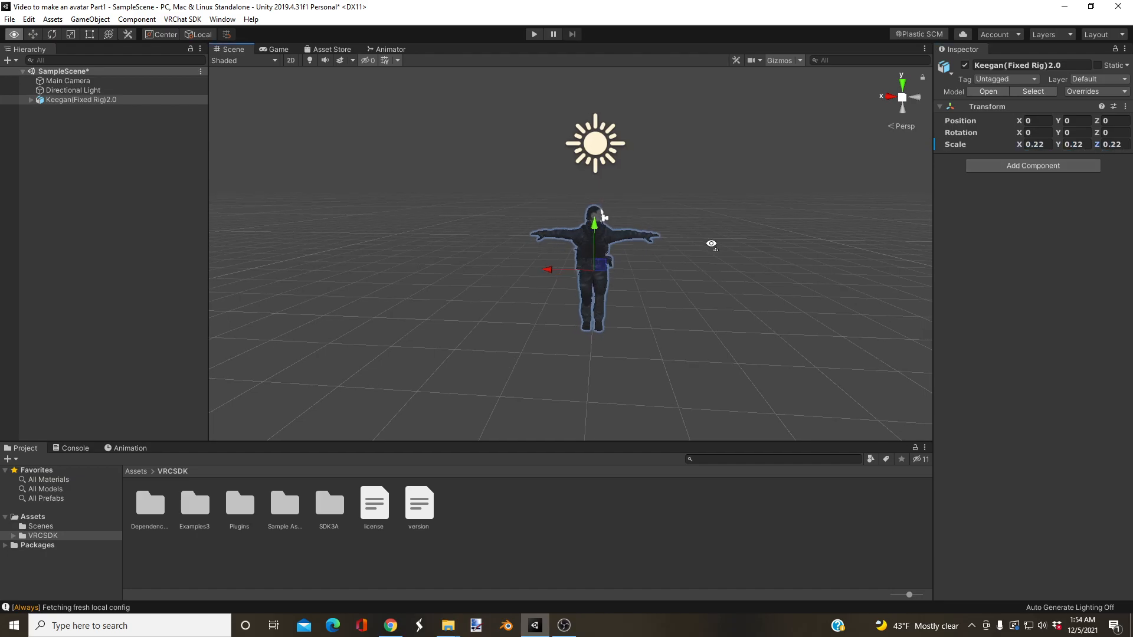
pyautogui.doubleClick(58, 101)
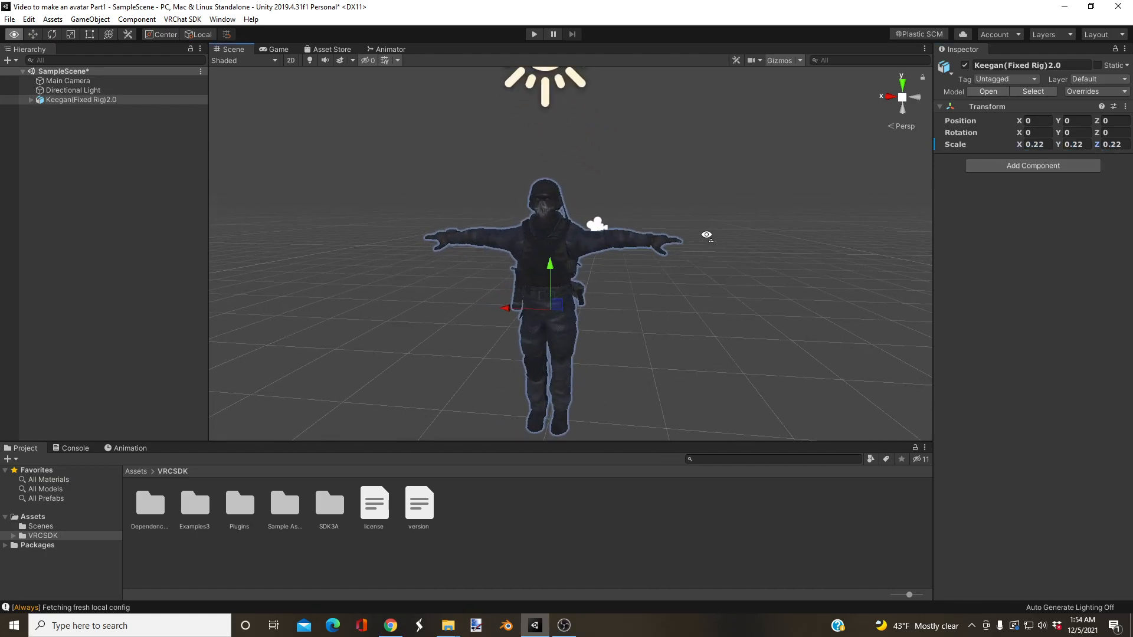
# Step: Delete the Directional Light from the scene
pyautogui.click(68, 92)
pyautogui.rightClick(69, 92)
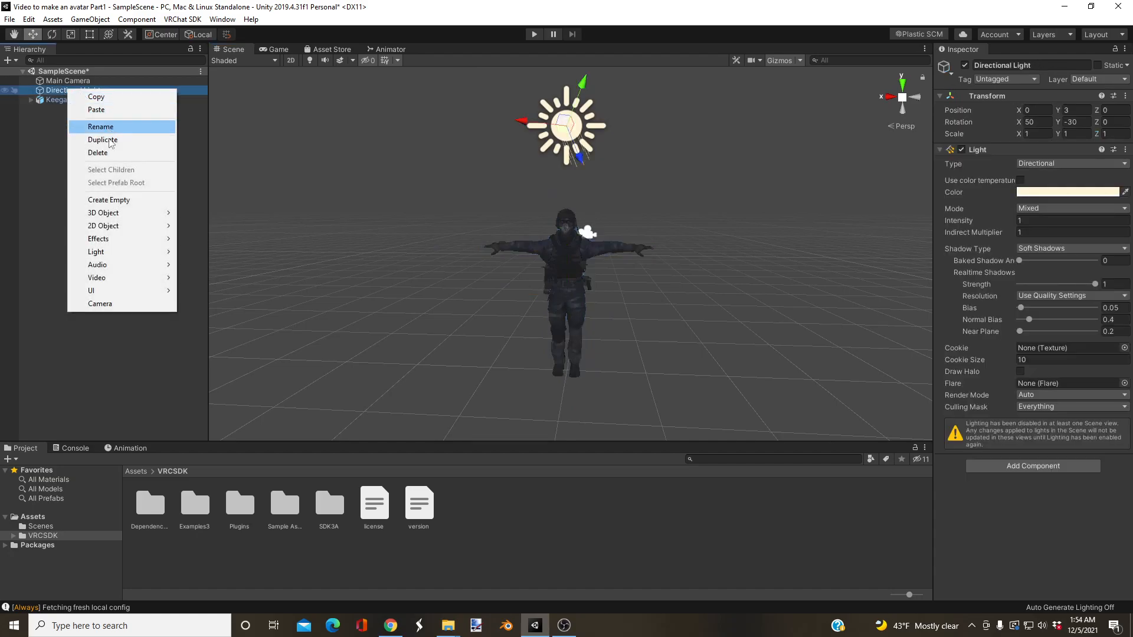
pyautogui.click(98, 151)
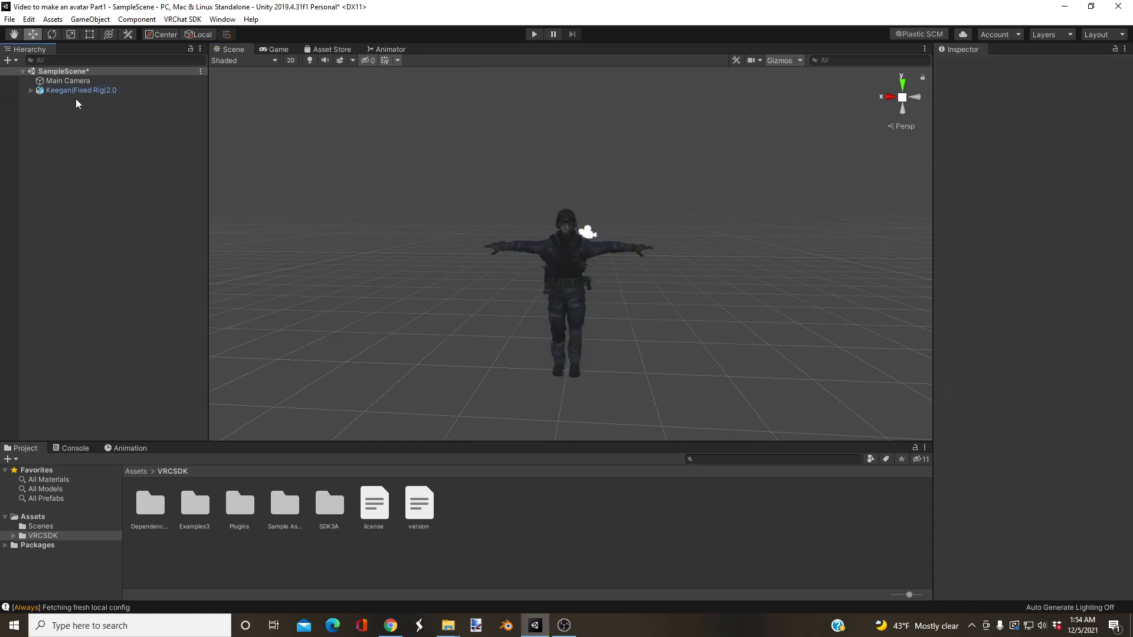
# Step: Select the Keegan model in the scene, widen its property display, and show the project's main Assets folder
pyautogui.click(107, 90)
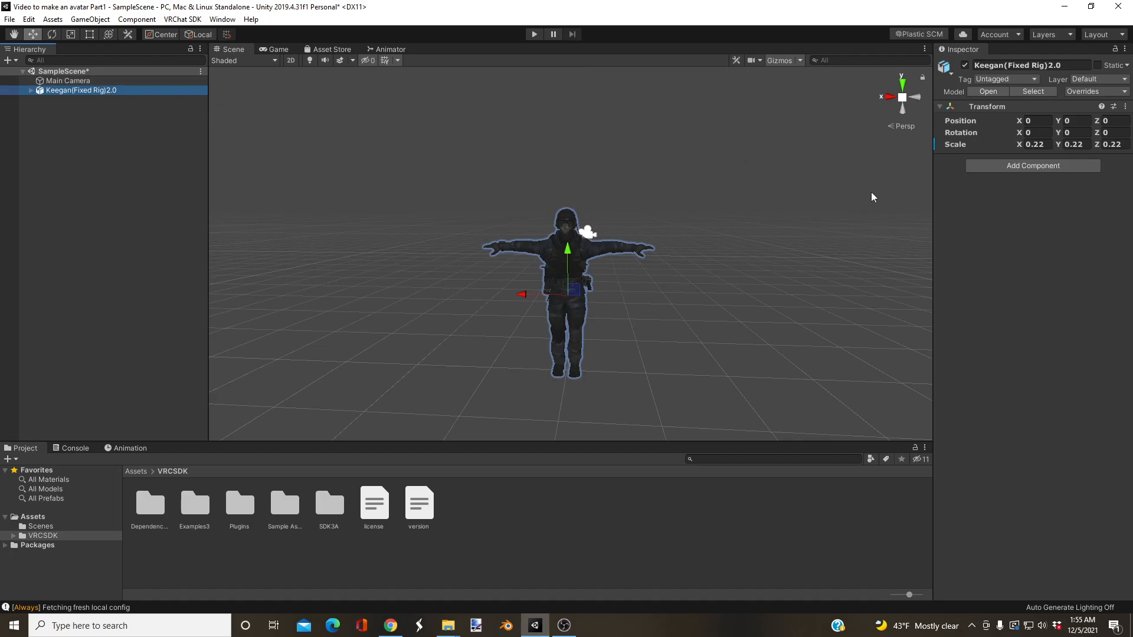
pyautogui.moveTo(935, 217); pyautogui.dragTo(814, 244)
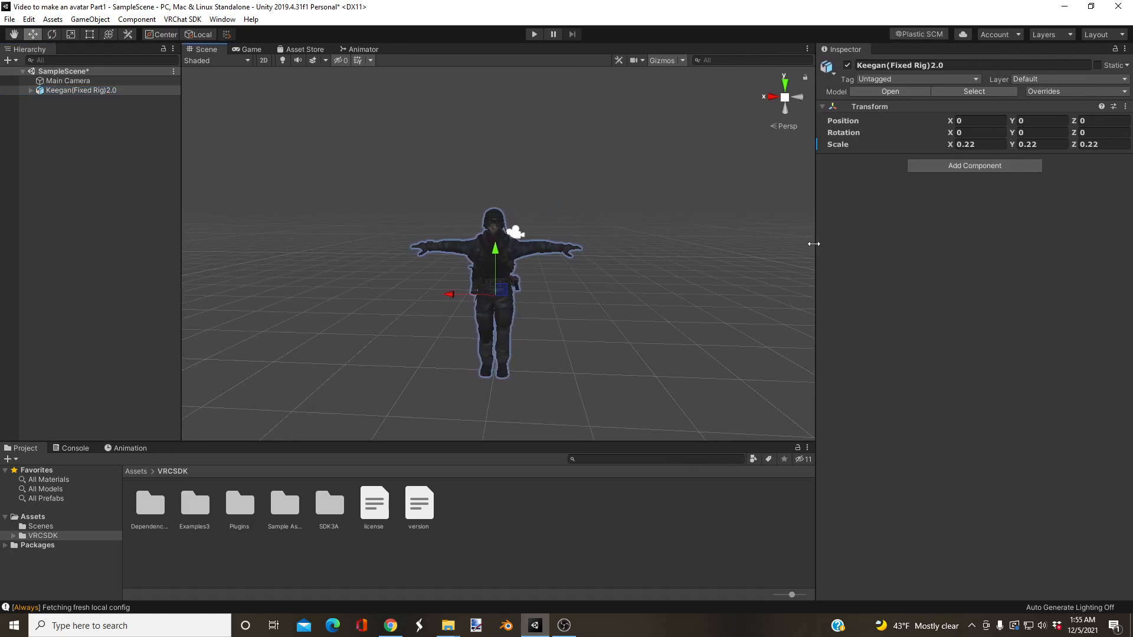
pyautogui.click(35, 517)
# Step: Inspect the selected Keegan model in the scene up close and from a distance
pyautogui.press('w')
pyautogui.moveTo(427, 292); pyautogui.dragTo(515, 278, button='right')
pyautogui.press('d')
pyautogui.press('s')
pyautogui.press('w')
pyautogui.press('s')
pyautogui.press('w')
pyautogui.press('s')
pyautogui.press('w')
pyautogui.moveTo(602, 233); pyautogui.dragTo(598, 248, button='right')
pyautogui.press('s')
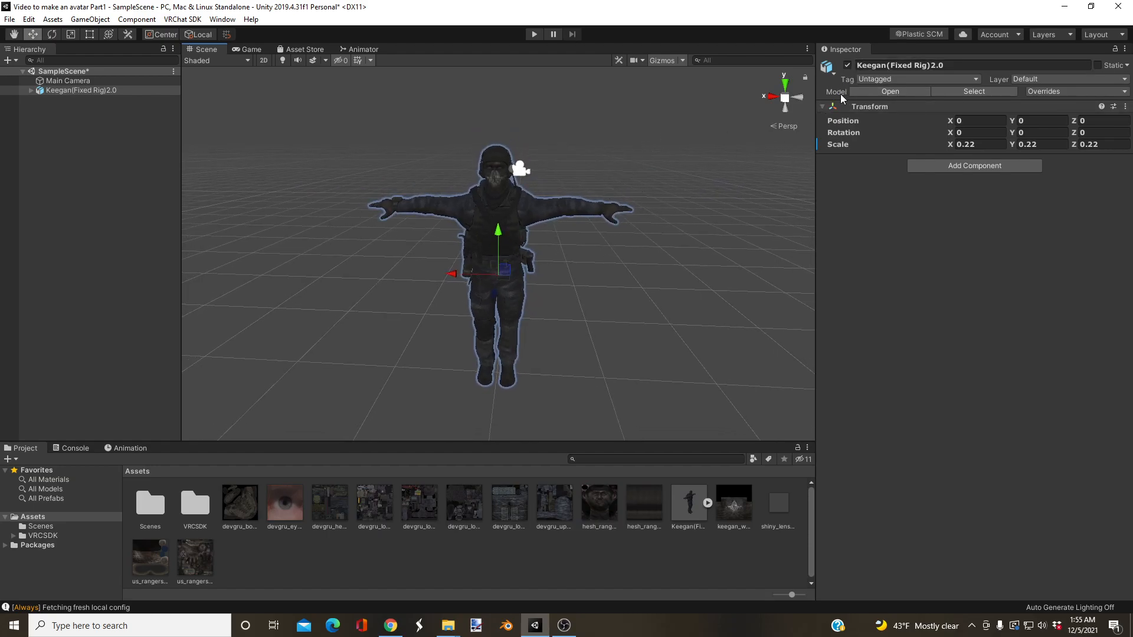
# Step: Set the Keegan(Fixed Rig)2.0 model's rig animation type to Humanoid in its import settings and apply the change
pyautogui.click(956, 94)
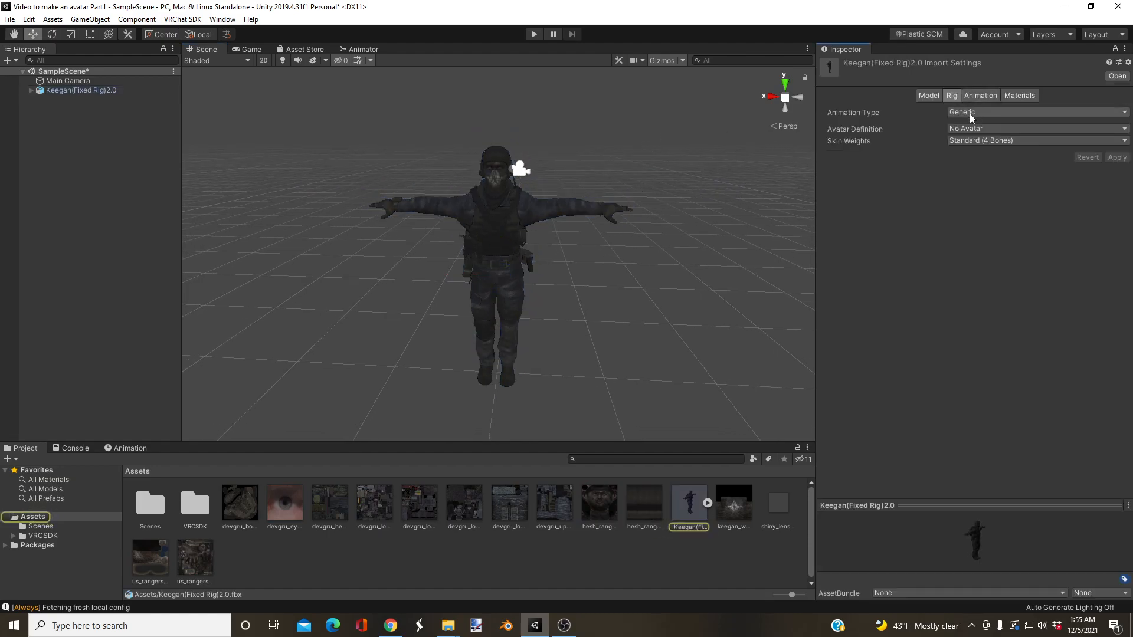
pyautogui.click(936, 98)
pyautogui.click(952, 95)
pyautogui.click(966, 110)
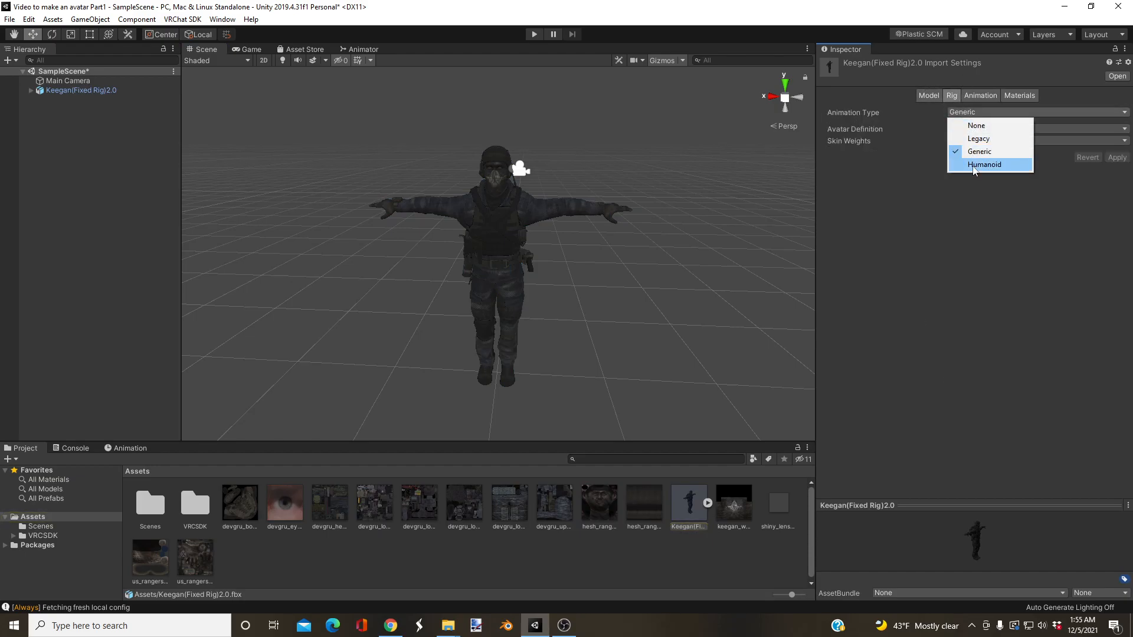
pyautogui.click(977, 169)
pyautogui.click(1118, 198)
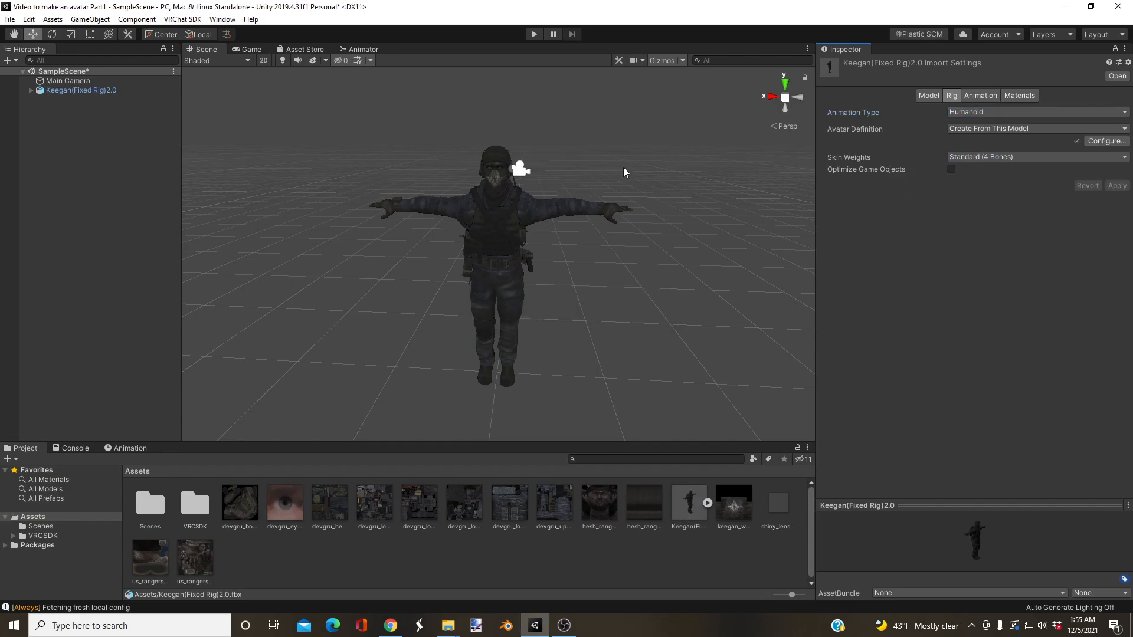
# Step: Open the Keegan model's humanoid avatar configuration, saving the scene changes, and bring the skeleton fully into view
pyautogui.click(1092, 142)
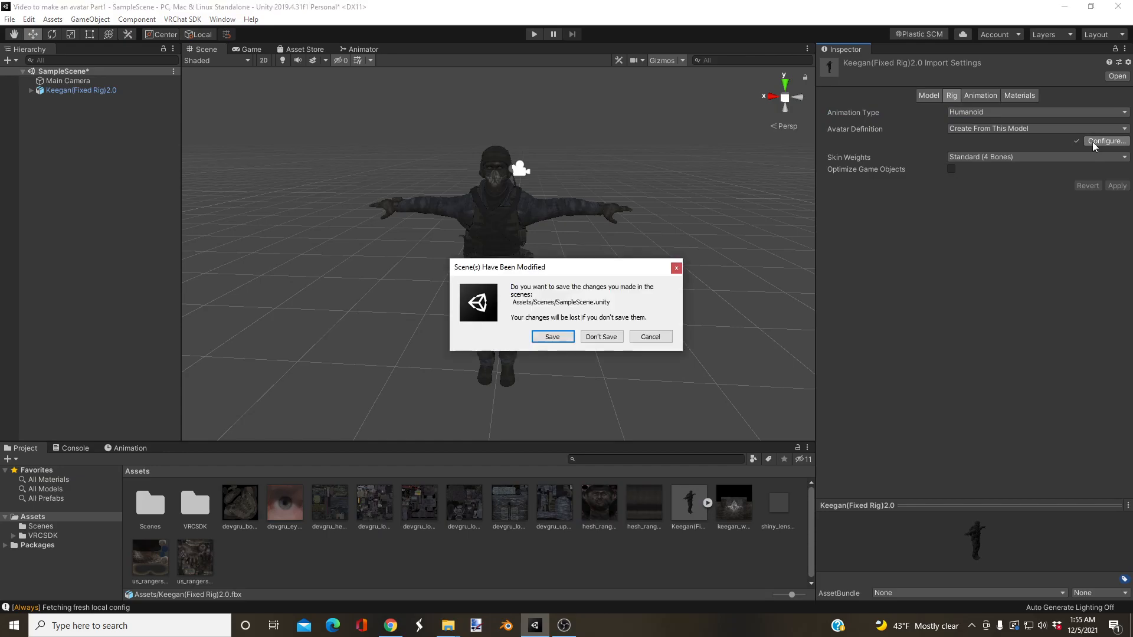
pyautogui.click(543, 341)
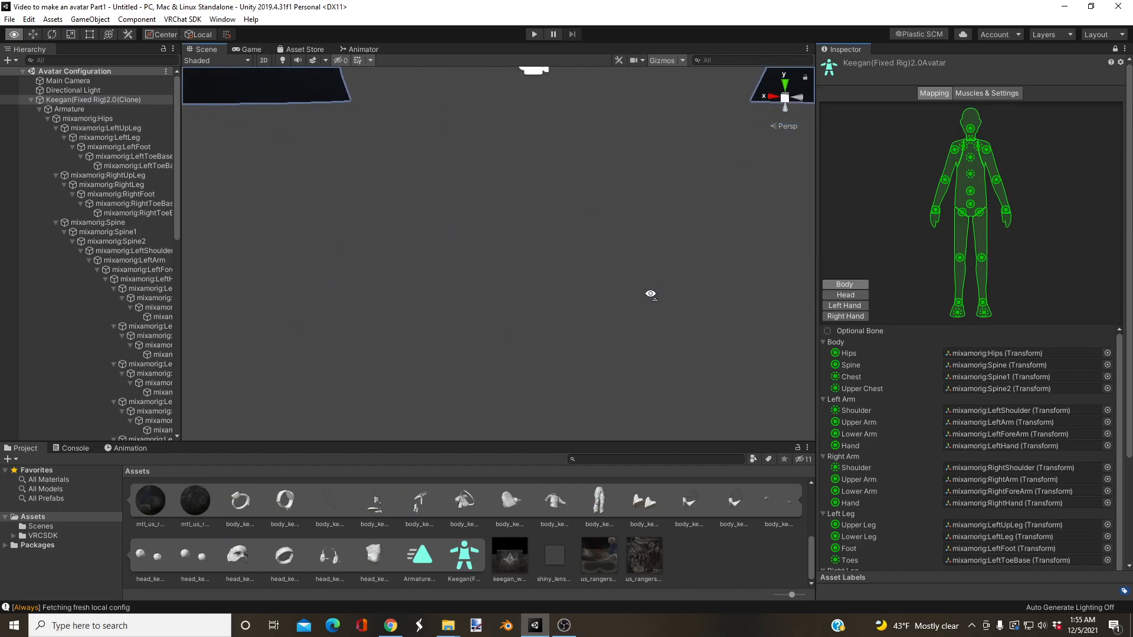
pyautogui.press('w')
pyautogui.moveTo(631, 245); pyautogui.dragTo(670, 270, button='right')
pyautogui.press('a')
pyautogui.press('s')
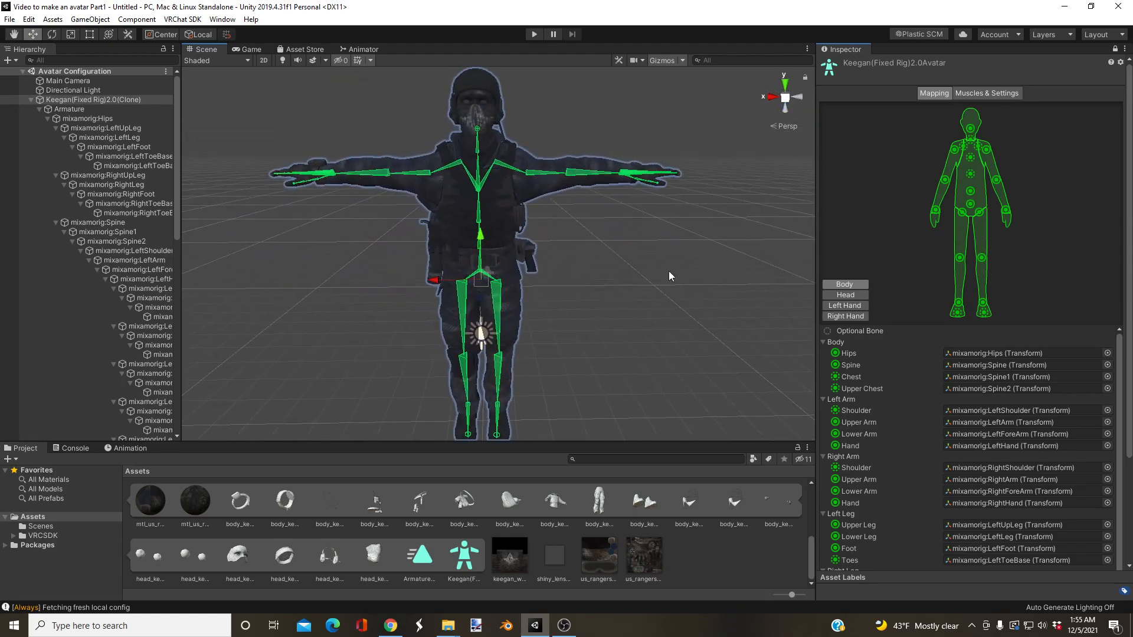
# Step: Review the humanoid bone mapping for the body, arms and legs, and widen the hierarchy to read the full bone names
pyautogui.click(824, 400)
pyautogui.click(824, 401)
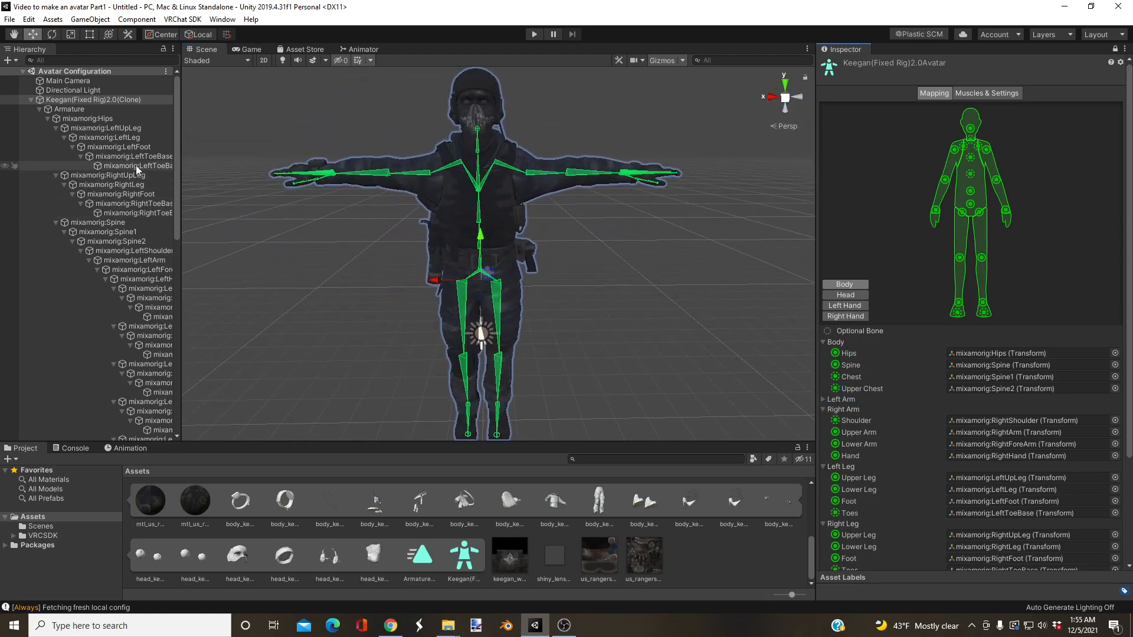
pyautogui.moveTo(181, 178); pyautogui.dragTo(222, 179)
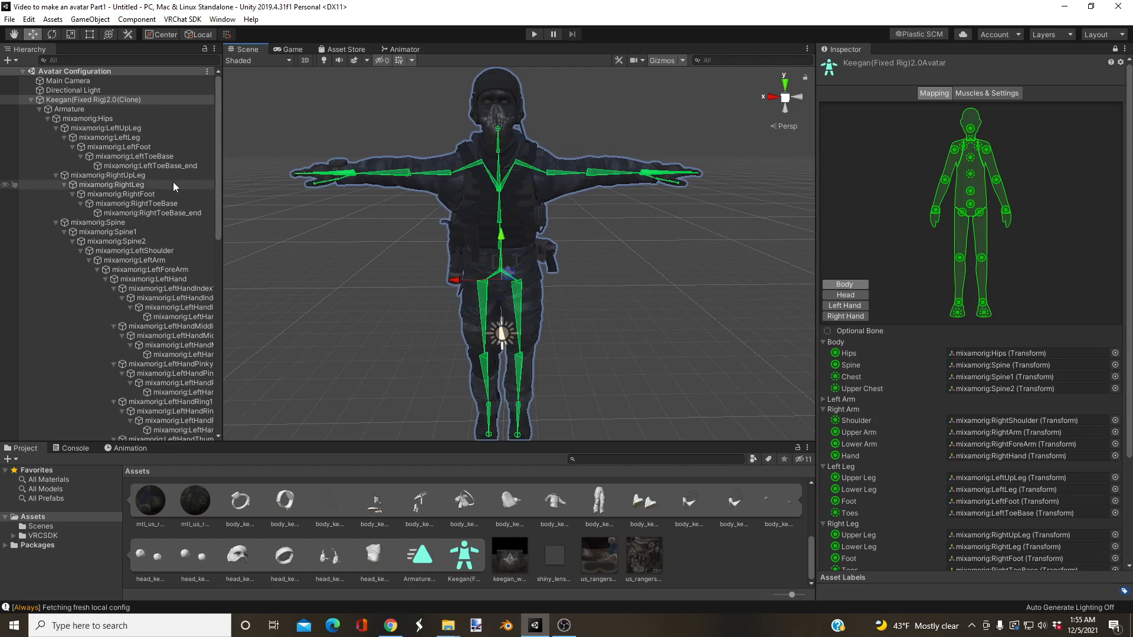
pyautogui.scroll(-4, 826, 286)
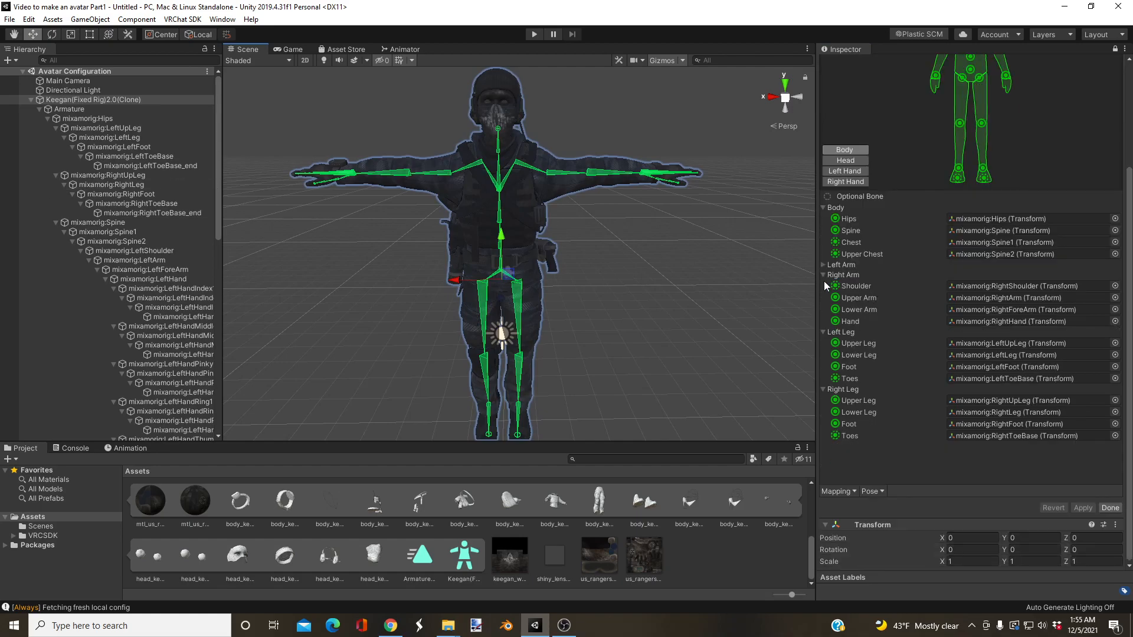
pyautogui.click(824, 265)
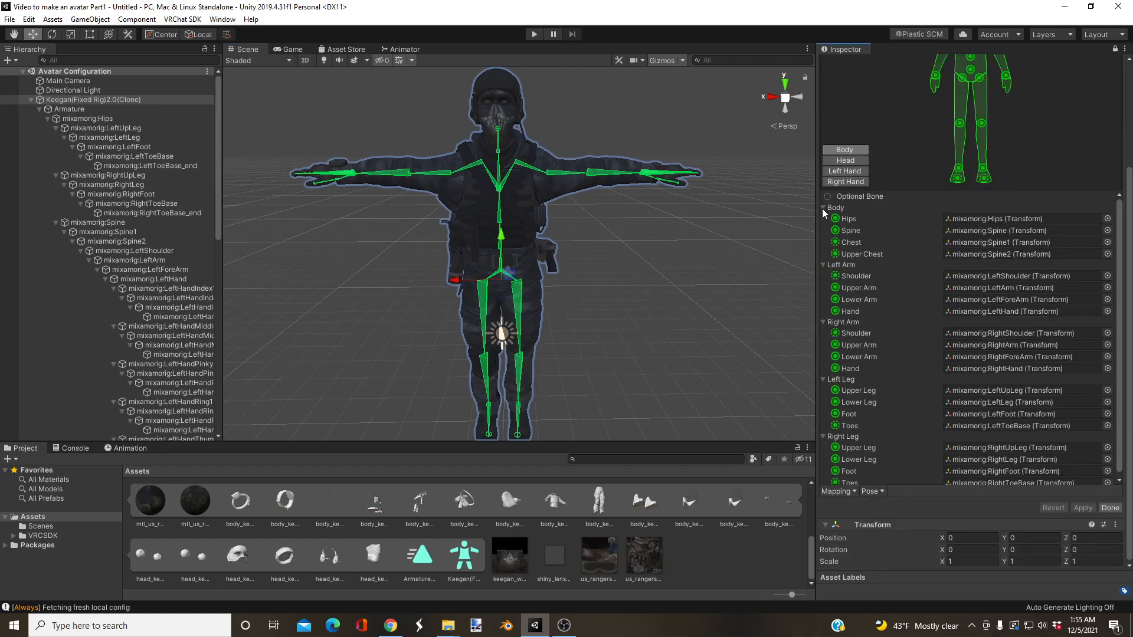
pyautogui.click(824, 265)
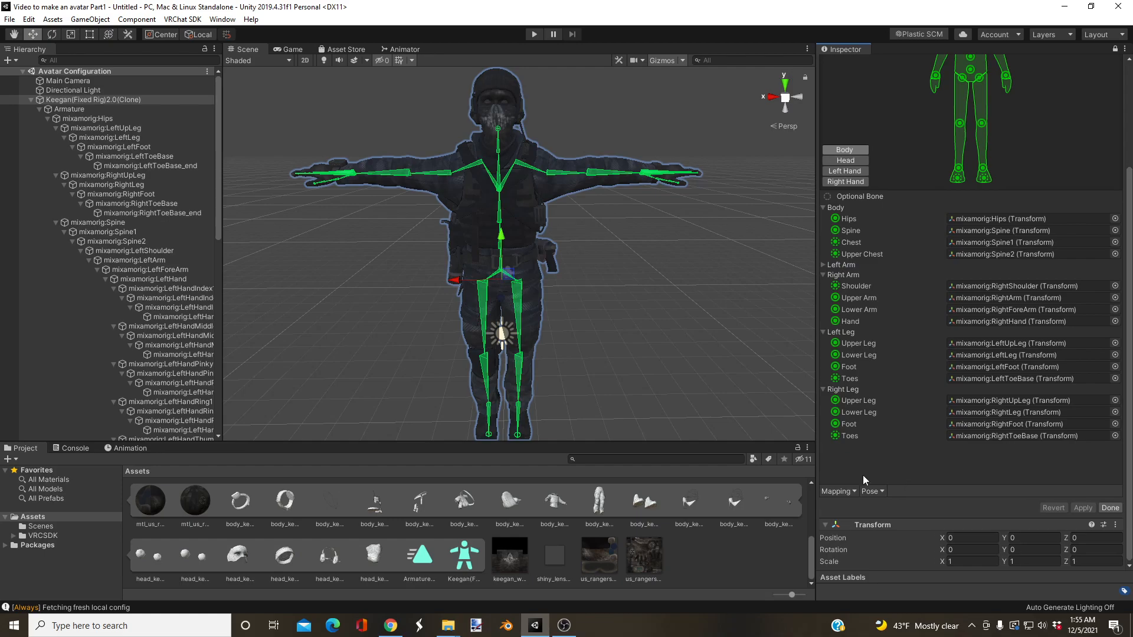
# Step: Enforce the T-pose on the skeleton, finish the avatar configuration, and collapse the Keegan model's sub-assets in the project
pyautogui.click(872, 491)
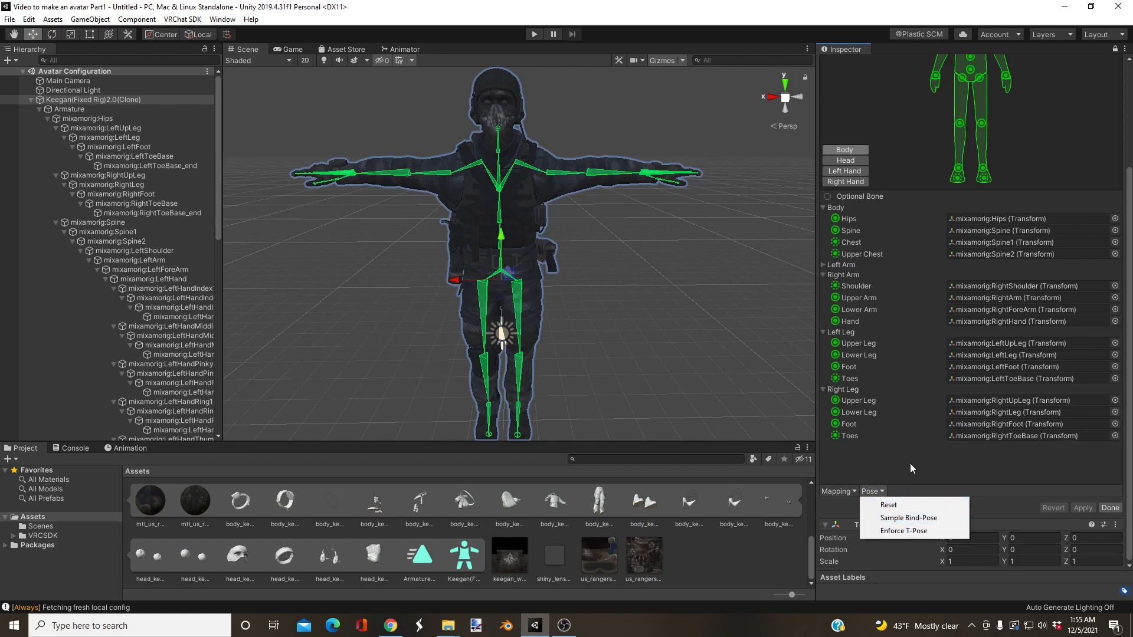
pyautogui.click(893, 530)
pyautogui.click(1110, 508)
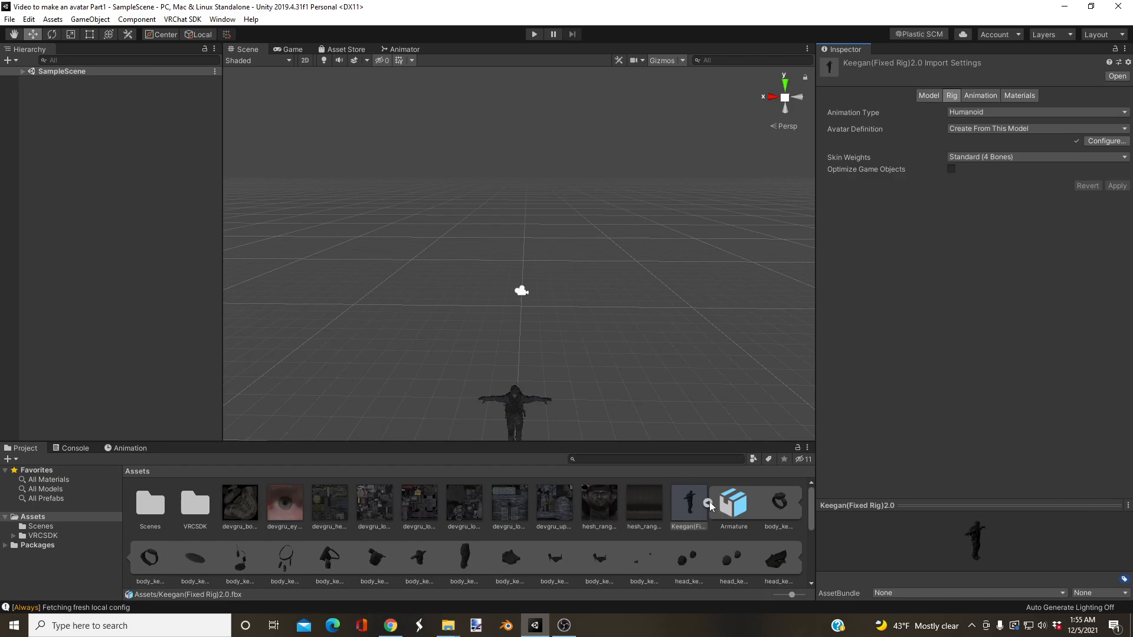
pyautogui.click(708, 504)
# Step: Expand SampleScene, select Keegan(Fixed Rig)2.0, and add a VRC Avatar Descriptor component to it
pyautogui.moveTo(664, 262)
pyautogui.mouseDown(button='right')
pyautogui.moveTo(653, 352)
pyautogui.moveTo(678, 339)
pyautogui.moveTo(655, 293)
pyautogui.moveTo(661, 256)
pyautogui.mouseUp(button='right')
pyautogui.press('w')
pyautogui.press('s')
pyautogui.press('w')
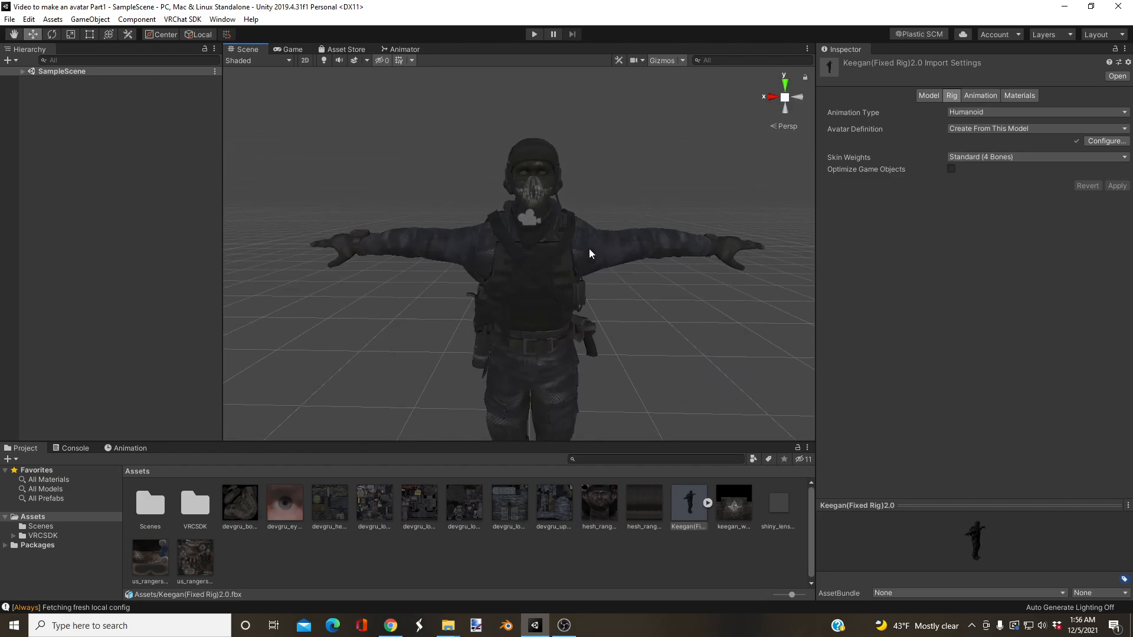
pyautogui.click(22, 71)
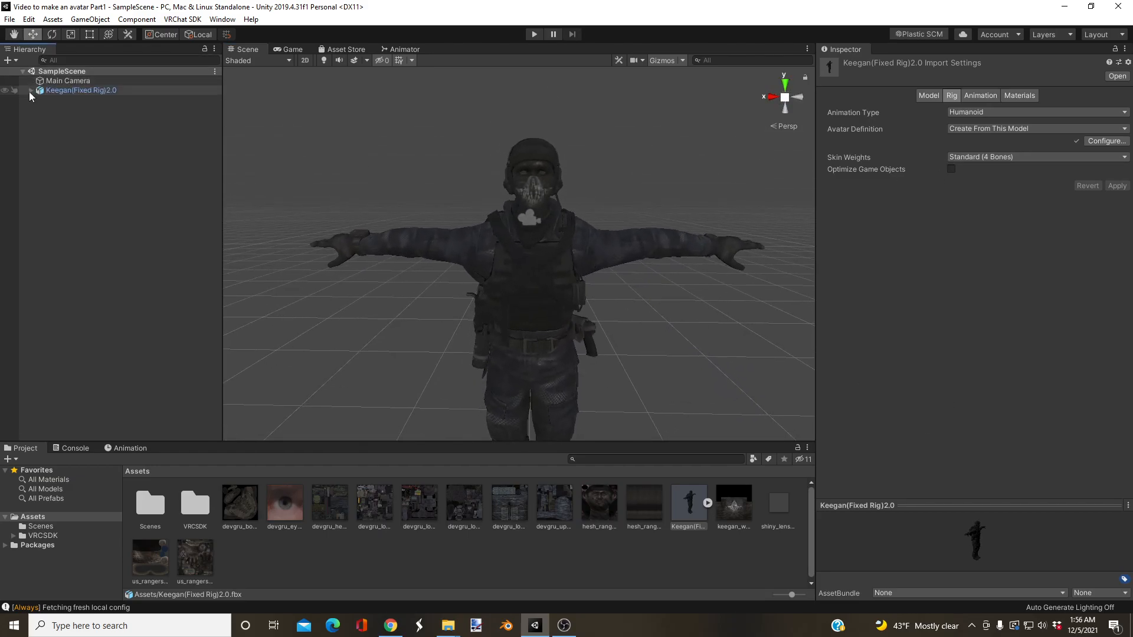
pyautogui.click(31, 90)
pyautogui.click(36, 91)
pyautogui.click(31, 91)
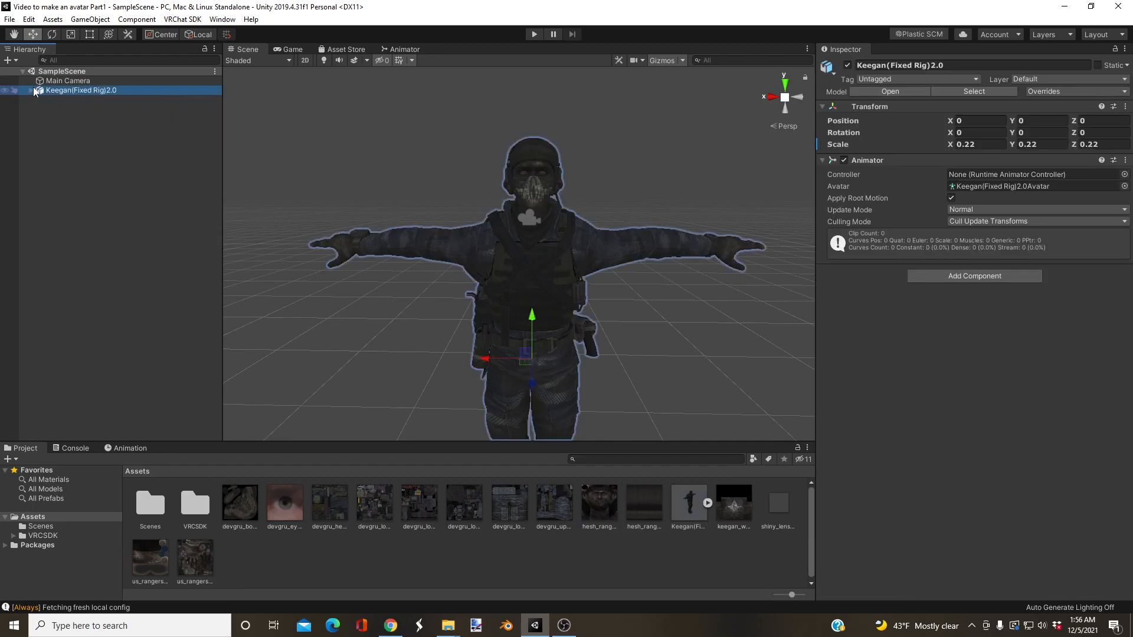
pyautogui.click(965, 276)
pyautogui.write('vrc ava')
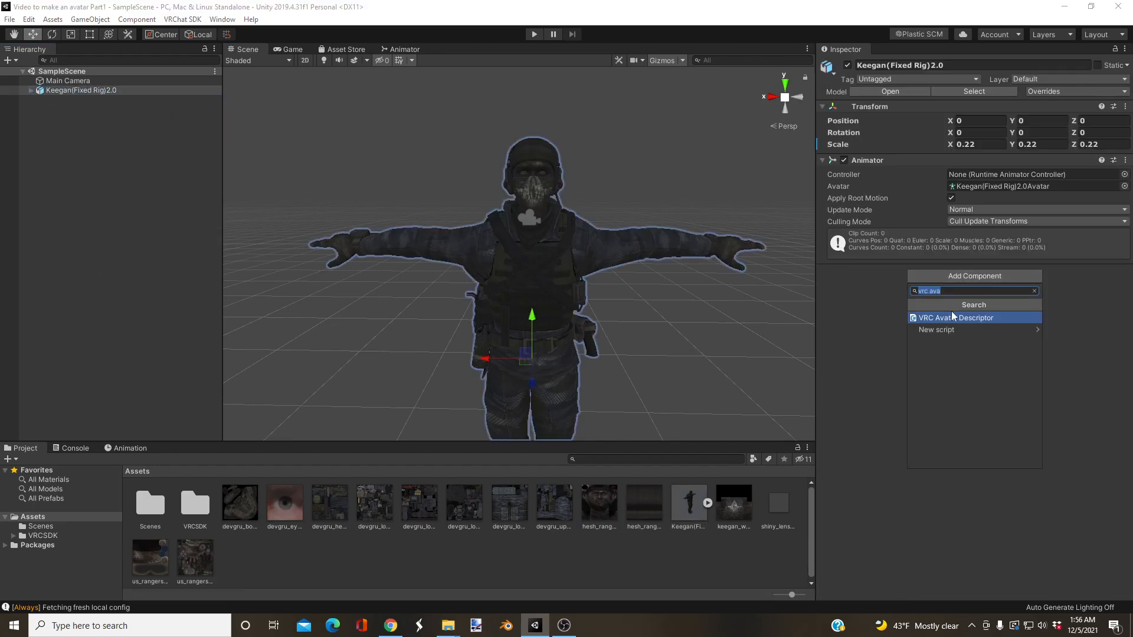
pyautogui.write('tar')
pyautogui.click(951, 320)
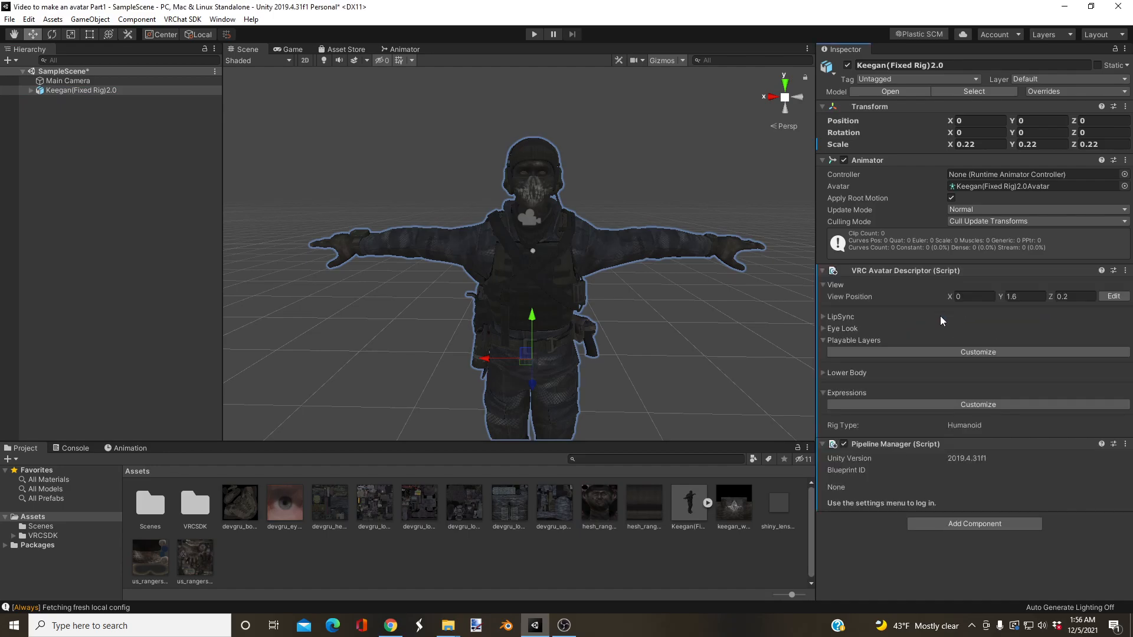
# Step: Start editing the avatar's view position and move it in front of the eyes, at about Y 1.906 and Z 0.18
pyautogui.click(1114, 296)
pyautogui.moveTo(403, 253); pyautogui.dragTo(413, 145)
pyautogui.moveTo(342, 176); pyautogui.dragTo(349, 178)
pyautogui.moveTo(370, 218); pyautogui.dragTo(493, 269, button='right')
pyautogui.press('a')
pyautogui.press('w')
pyautogui.scroll(-4, 531, 265)
pyautogui.scroll(4, 532, 265)
pyautogui.moveTo(595, 285); pyautogui.dragTo(519, 196, button='right')
pyautogui.press('d')
pyautogui.press('d')
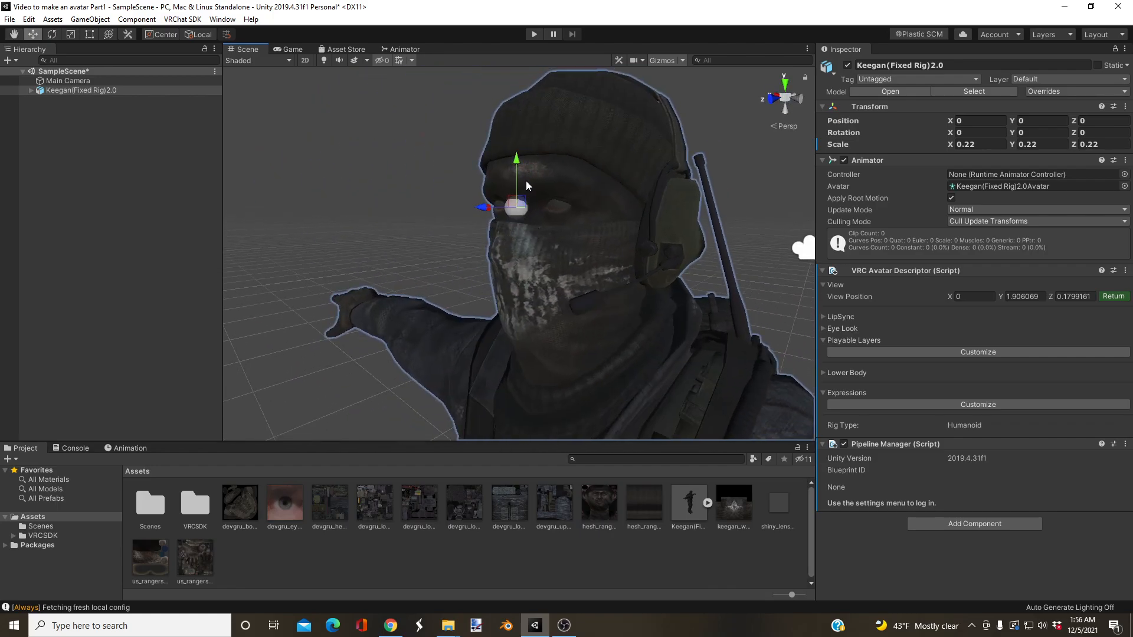
# Step: Fine-tune the view position between the eyes to about Y 1.9077 and Z 0.1781, checking both sides of the head, and deselect the model
pyautogui.moveTo(524, 173); pyautogui.dragTo(522, 167)
pyautogui.moveTo(523, 170); pyautogui.dragTo(509, 260, button='right')
pyautogui.press('a')
pyautogui.moveTo(437, 219); pyautogui.dragTo(730, 228, button='right')
pyautogui.press('a')
pyautogui.moveTo(733, 226); pyautogui.dragTo(732, 227)
pyautogui.moveTo(716, 245); pyautogui.dragTo(405, 261, button='right')
pyautogui.press('d')
pyautogui.press('w')
pyautogui.press('s')
pyautogui.press('d')
pyautogui.click(500, 233)
pyautogui.press('a')
pyautogui.press('s')
# Step: Show the VRChat SDK control panel and move its window aside from the avatar
pyautogui.click(183, 19)
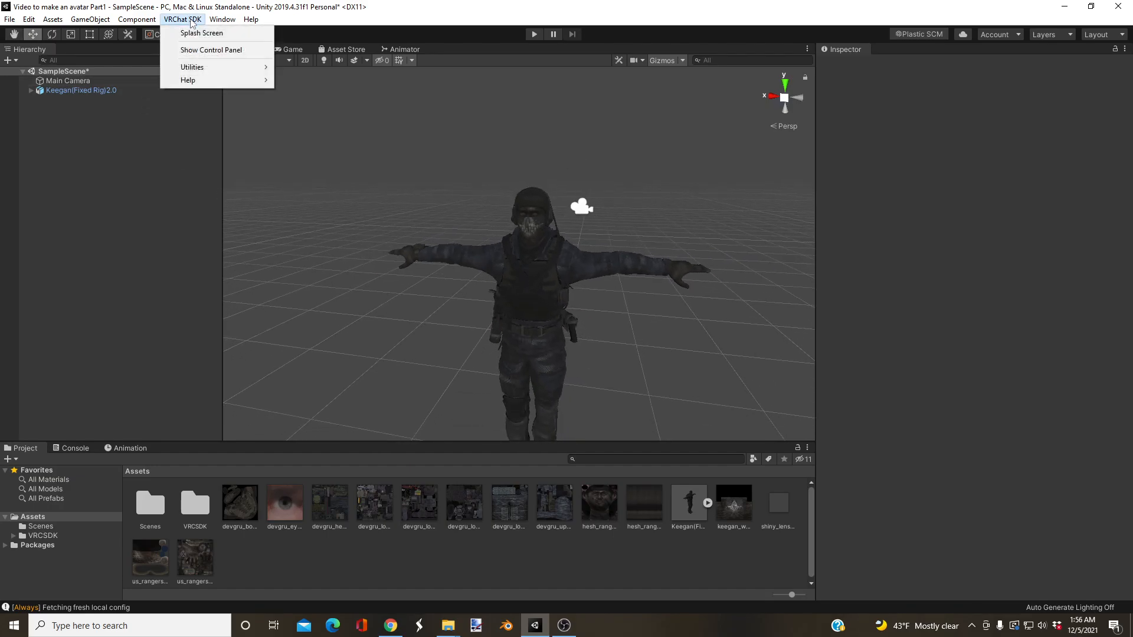
pyautogui.click(109, 203)
pyautogui.moveTo(526, 263); pyautogui.dragTo(431, 193, button='right')
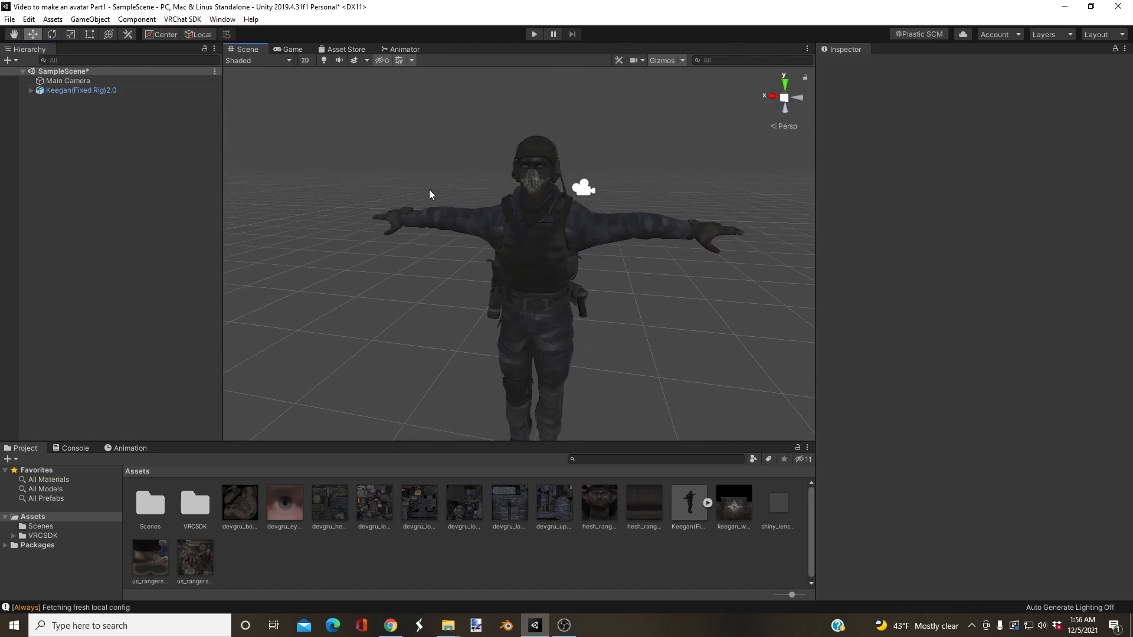
pyautogui.click(183, 20)
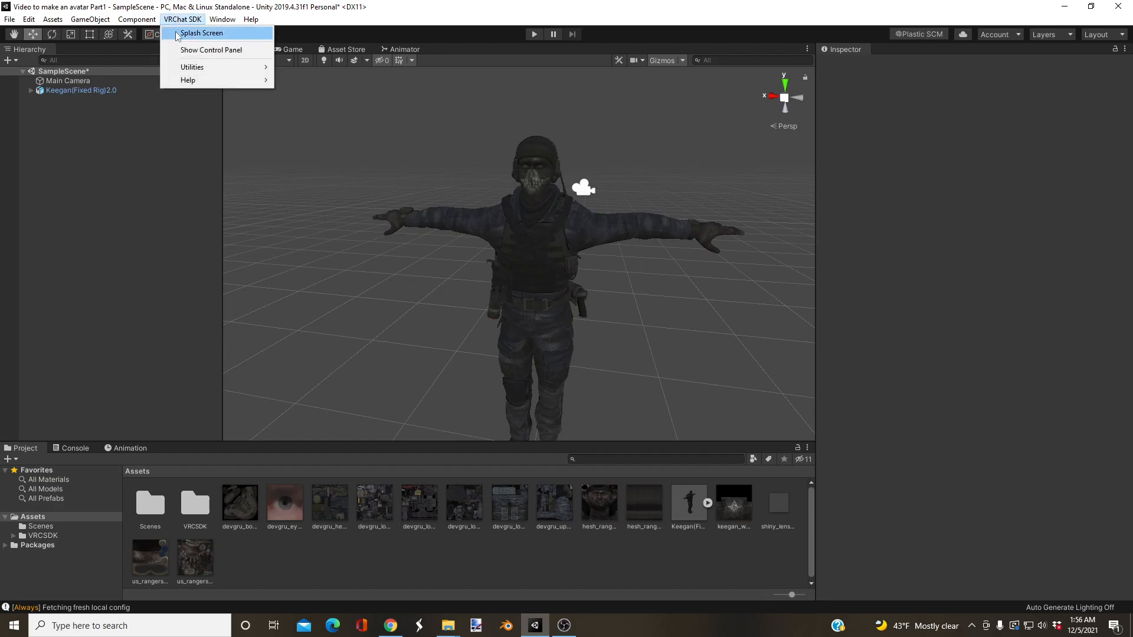
pyautogui.click(189, 51)
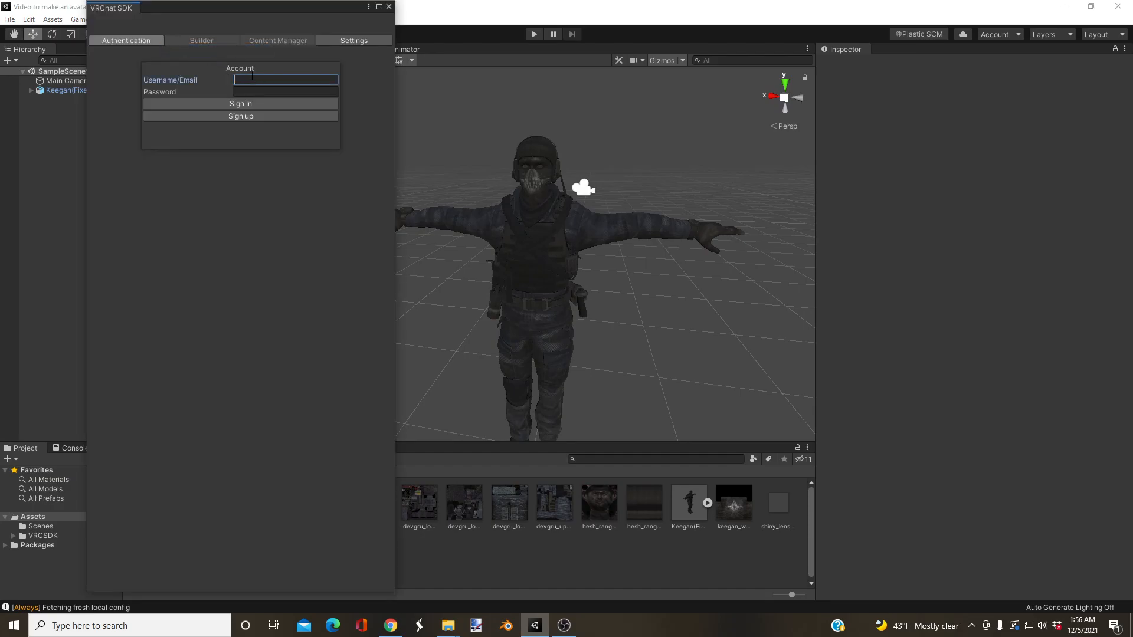
pyautogui.moveTo(245, 4); pyautogui.dragTo(141, 83)
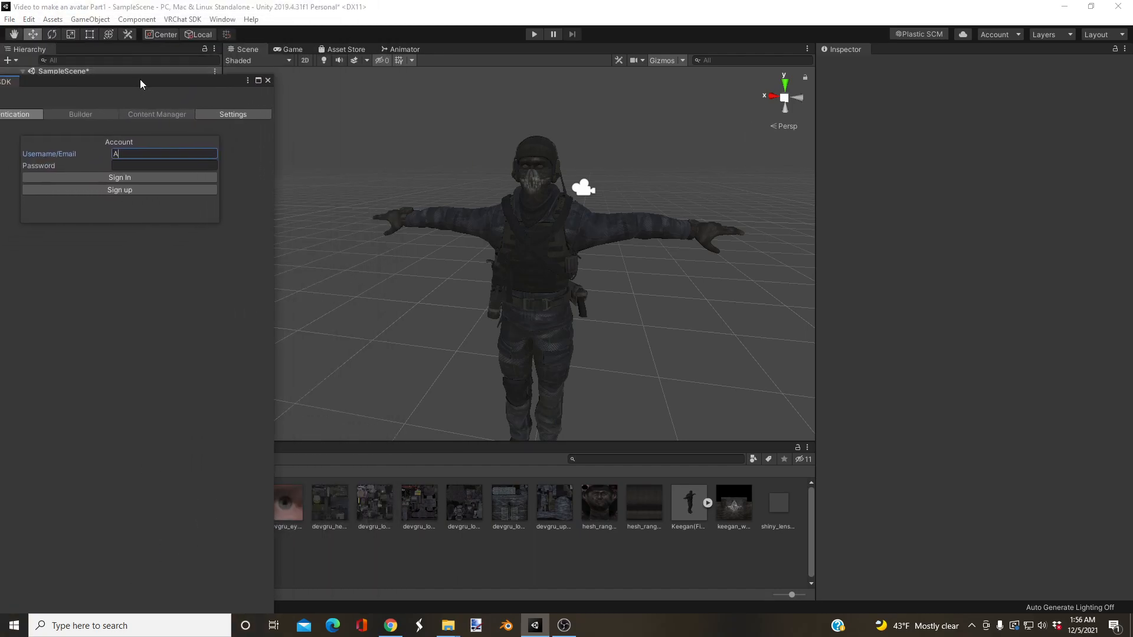
# Step: Enter the VRChat account username and password and sign in to the SDK
pyautogui.click(167, 167)
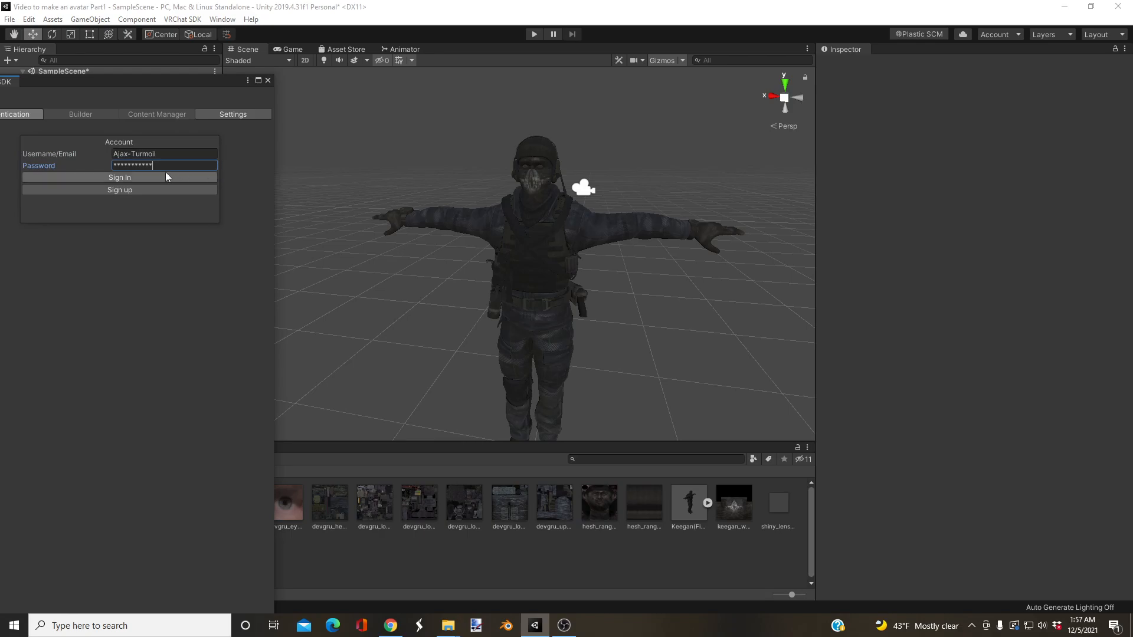
pyautogui.click(163, 177)
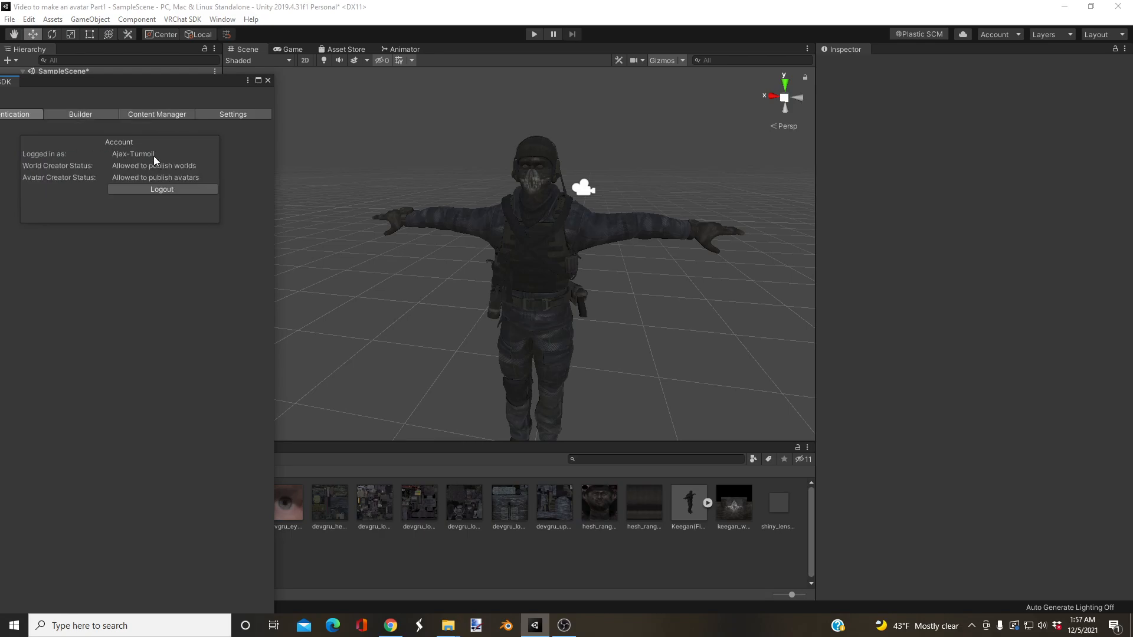
# Step: Open the SDK's Builder and auto-fix the mesh Read/Write, blendshape normals and streaming mip map errors
pyautogui.click(111, 113)
pyautogui.moveTo(176, 80); pyautogui.dragTo(331, 65)
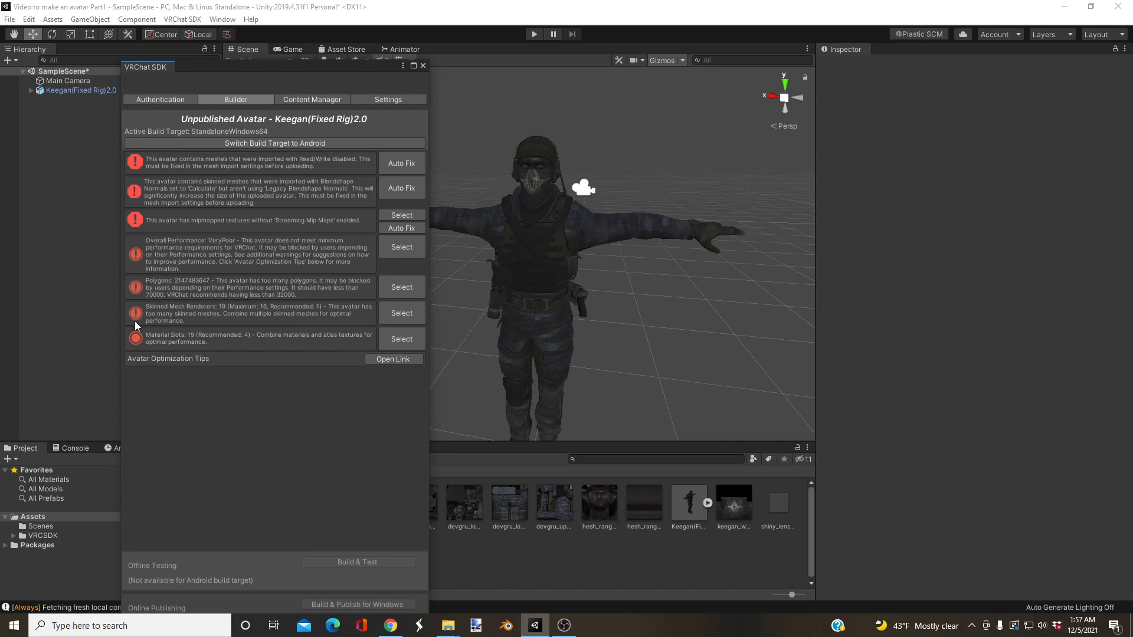
pyautogui.click(399, 161)
pyautogui.click(400, 164)
pyautogui.click(399, 170)
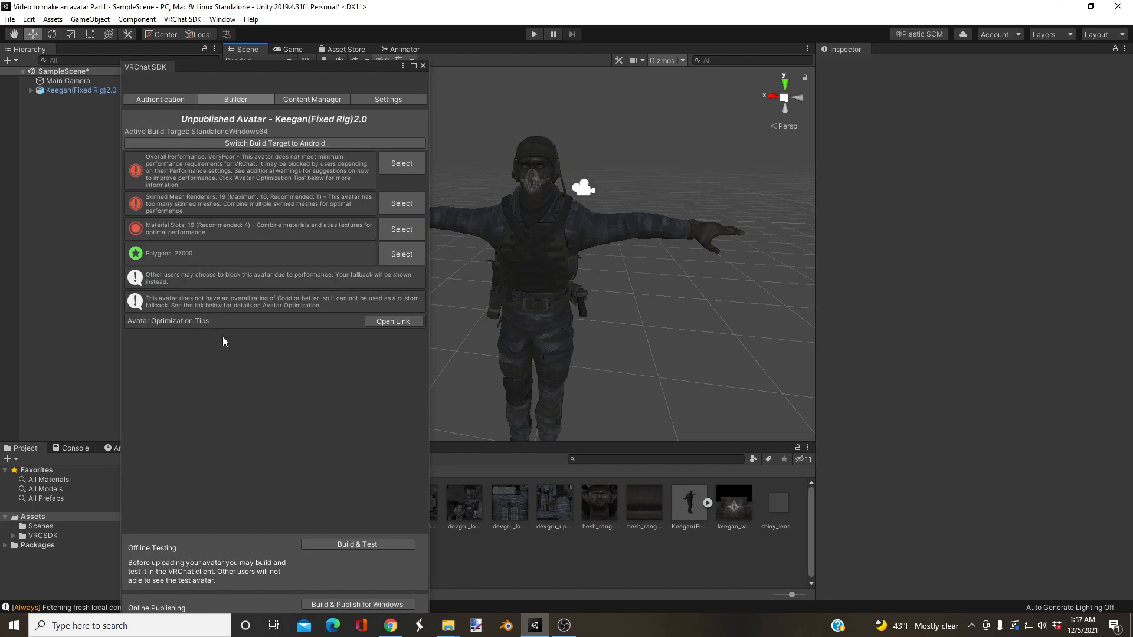
# Step: Build a test version of the Keegan avatar, and run Build & Publish for Windows, closing the SDK window
pyautogui.click(352, 545)
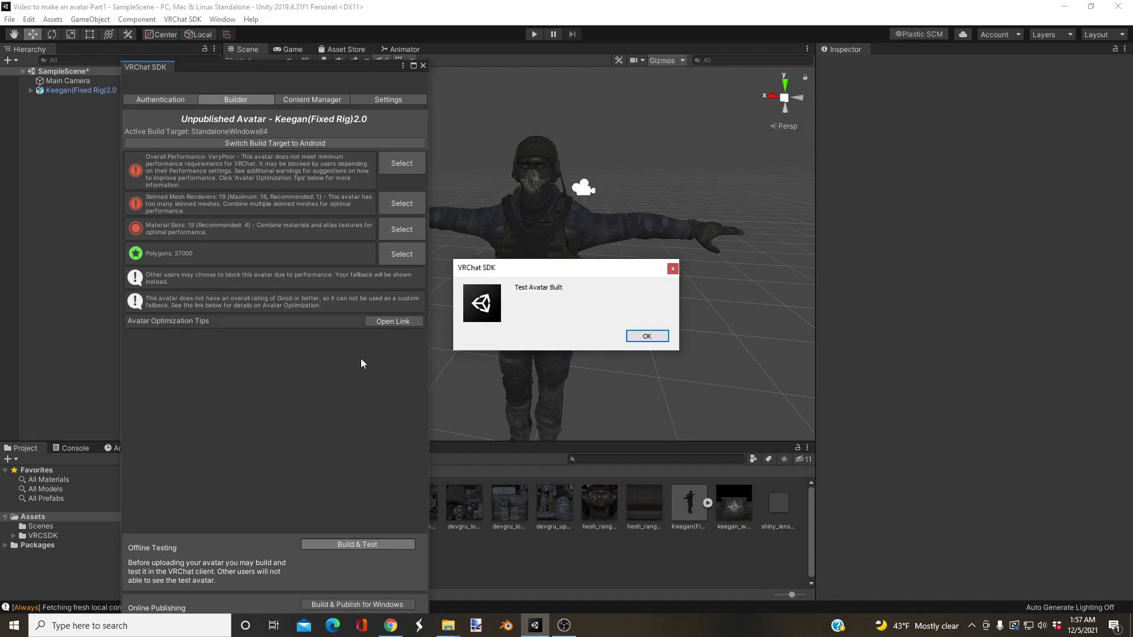
pyautogui.click(650, 336)
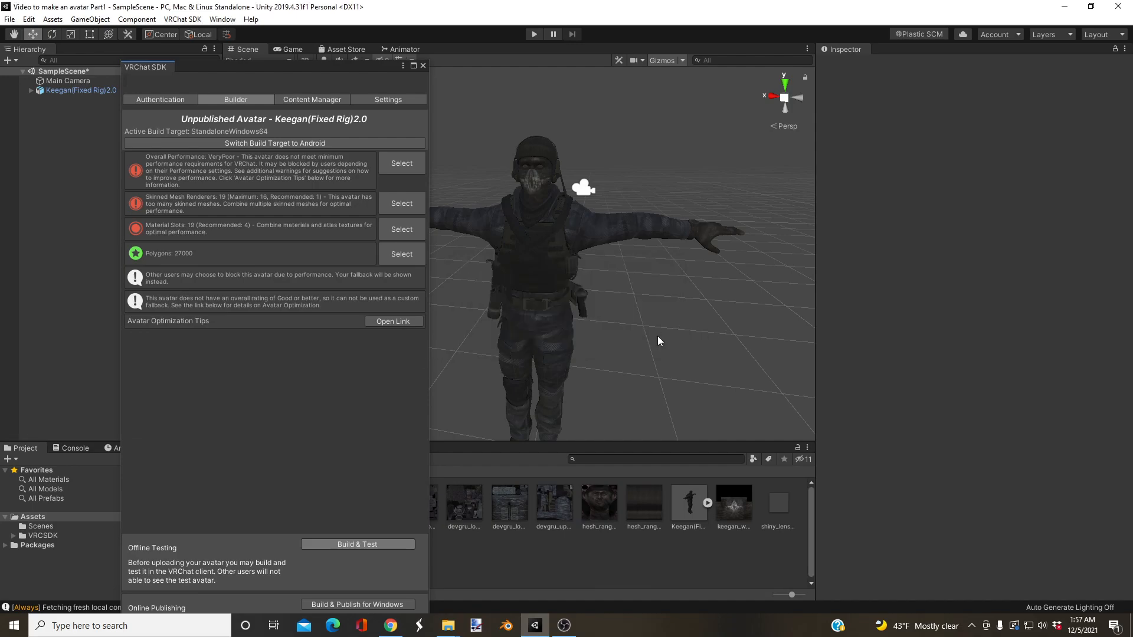
pyautogui.click(349, 604)
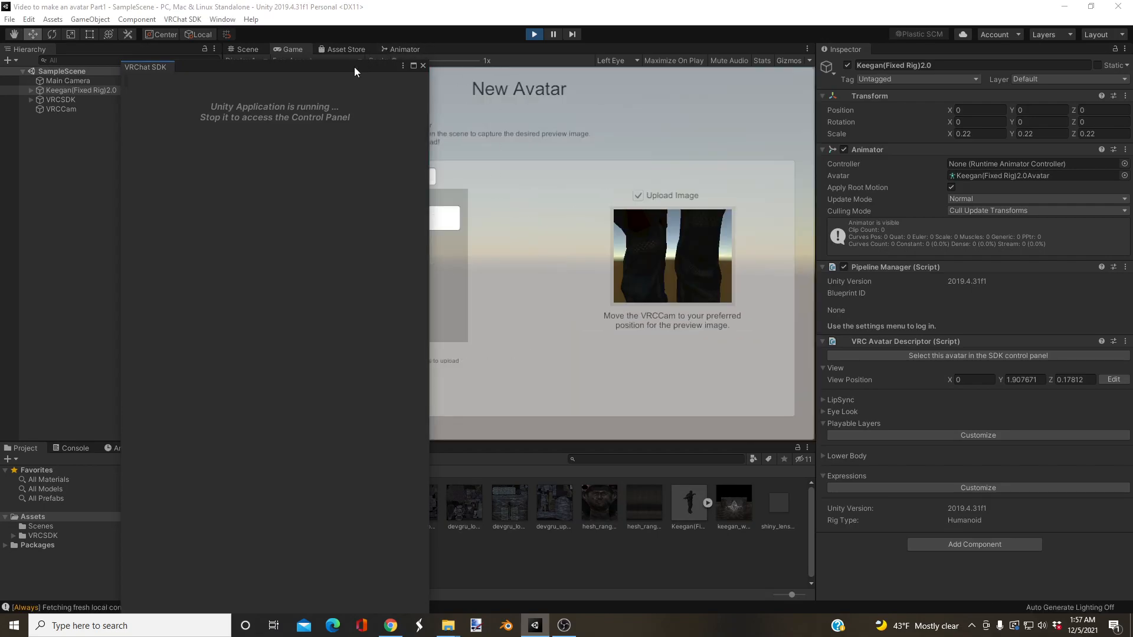
pyautogui.moveTo(355, 68); pyautogui.dragTo(208, 100)
pyautogui.click(271, 98)
# Step: Name the new avatar Keegan, set its sharing to Public, and confirm the content rights statement
pyautogui.click(370, 177)
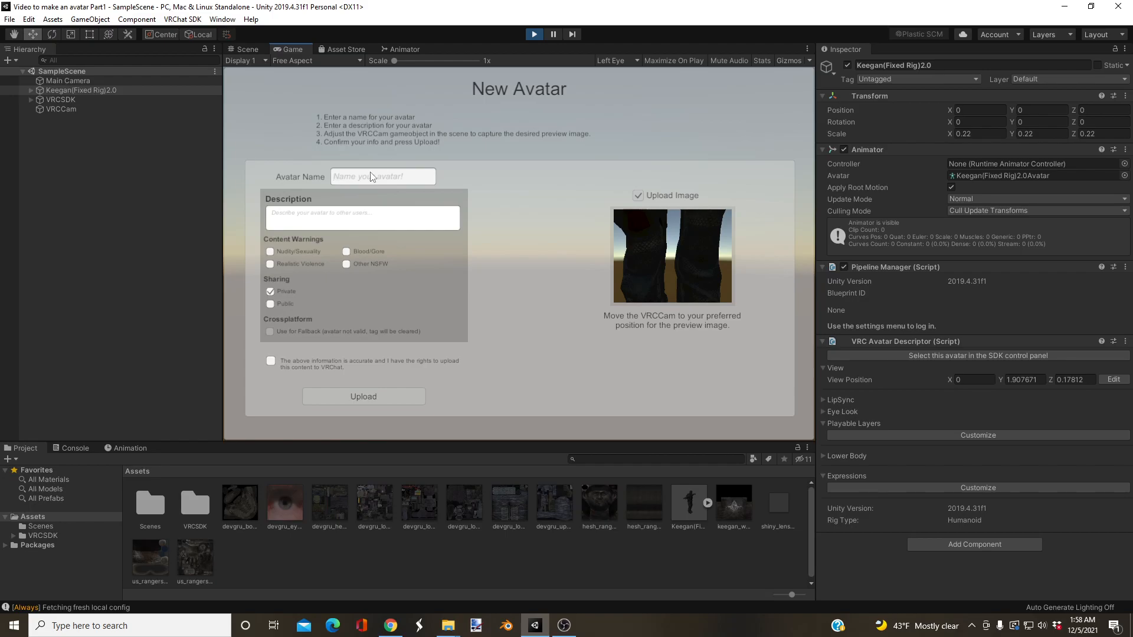
pyautogui.write('Keegan')
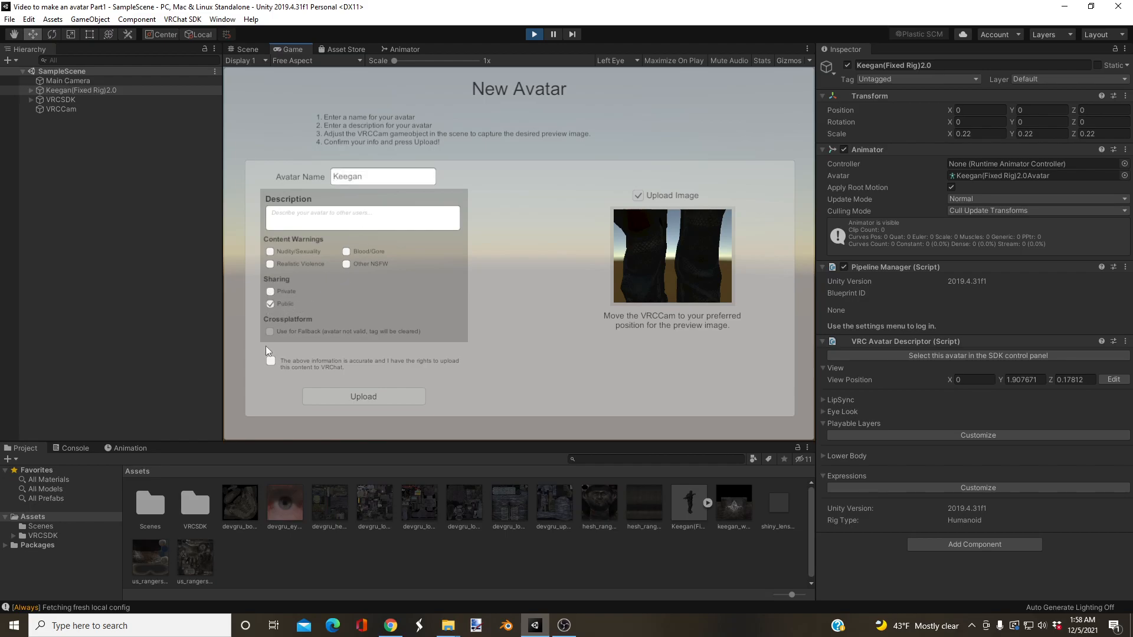
pyautogui.click(302, 211)
pyautogui.click(271, 361)
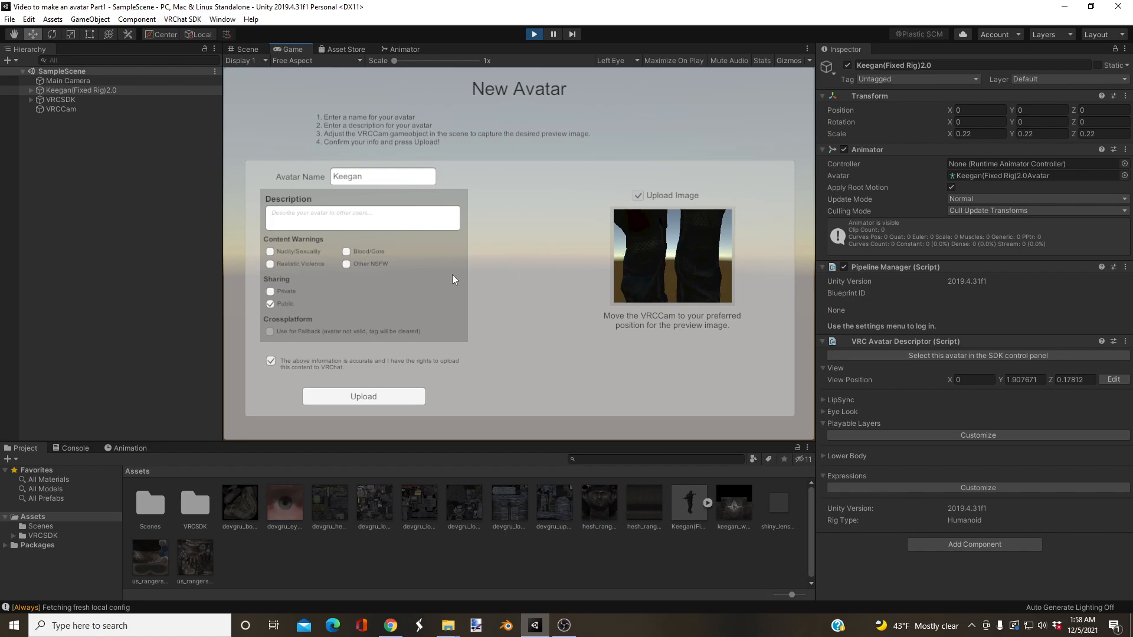
# Step: Move the VRCCam to about X -0.291, Y 1.909, Z 0.586 and rotate it to about 145° in Y, facing the avatar's head
pyautogui.click(553, 37)
pyautogui.moveTo(548, 199); pyautogui.dragTo(510, 321, button='right')
pyautogui.click(496, 322)
pyautogui.moveTo(512, 319); pyautogui.dragTo(467, 163)
pyautogui.moveTo(432, 193); pyautogui.dragTo(534, 186, button='right')
pyautogui.press('a')
pyautogui.moveTo(458, 179)
pyautogui.mouseDown()
pyautogui.moveTo(533, 199)
pyautogui.moveTo(465, 185)
pyautogui.mouseUp()
pyautogui.press('e')
pyautogui.press('w')
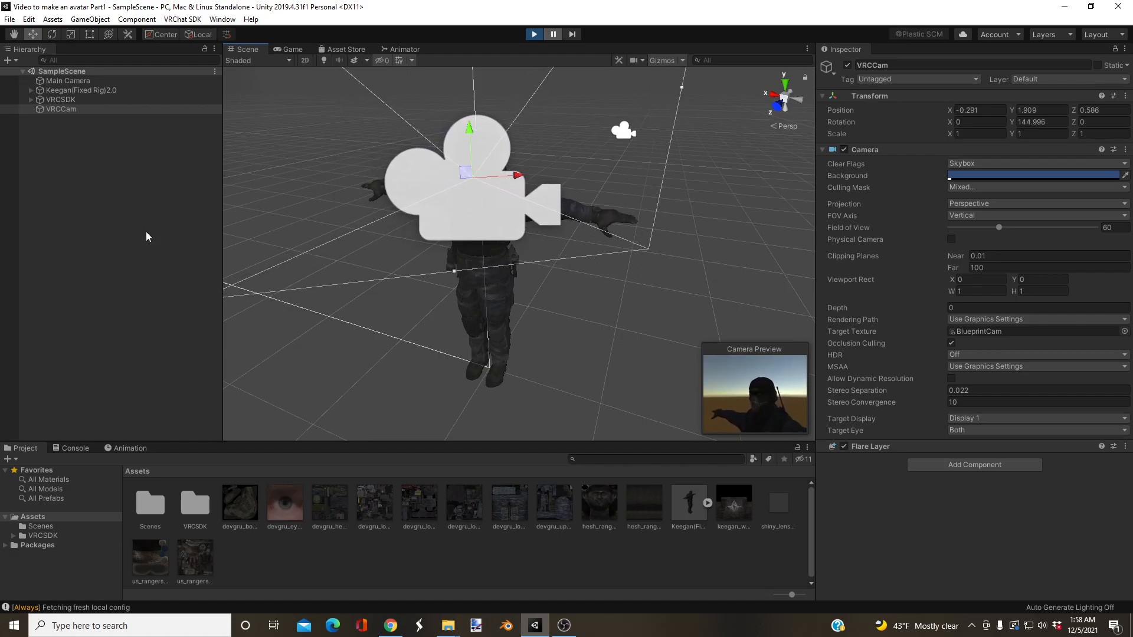
# Step: Add a Directional Light to the running scene and rotate it to light the avatar's front for the preview image
pyautogui.rightClick(95, 248)
pyautogui.moveTo(121, 409)
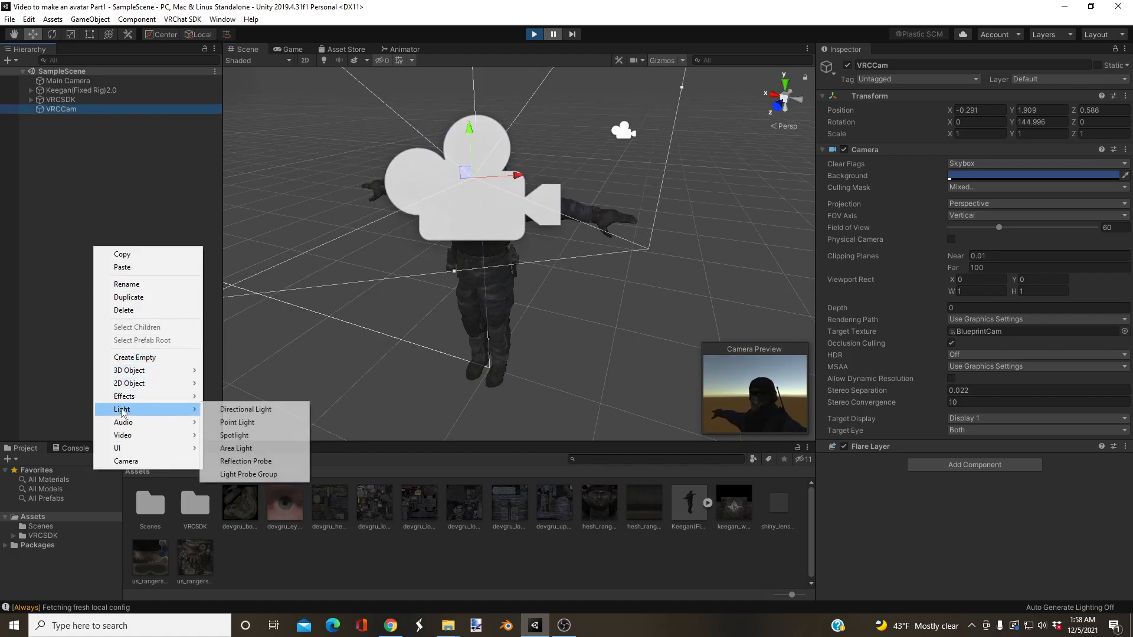
pyautogui.click(251, 409)
pyautogui.moveTo(469, 248); pyautogui.dragTo(461, 265, button='right')
pyautogui.scroll(-5, 463, 266)
pyautogui.moveTo(518, 247); pyautogui.dragTo(486, 332)
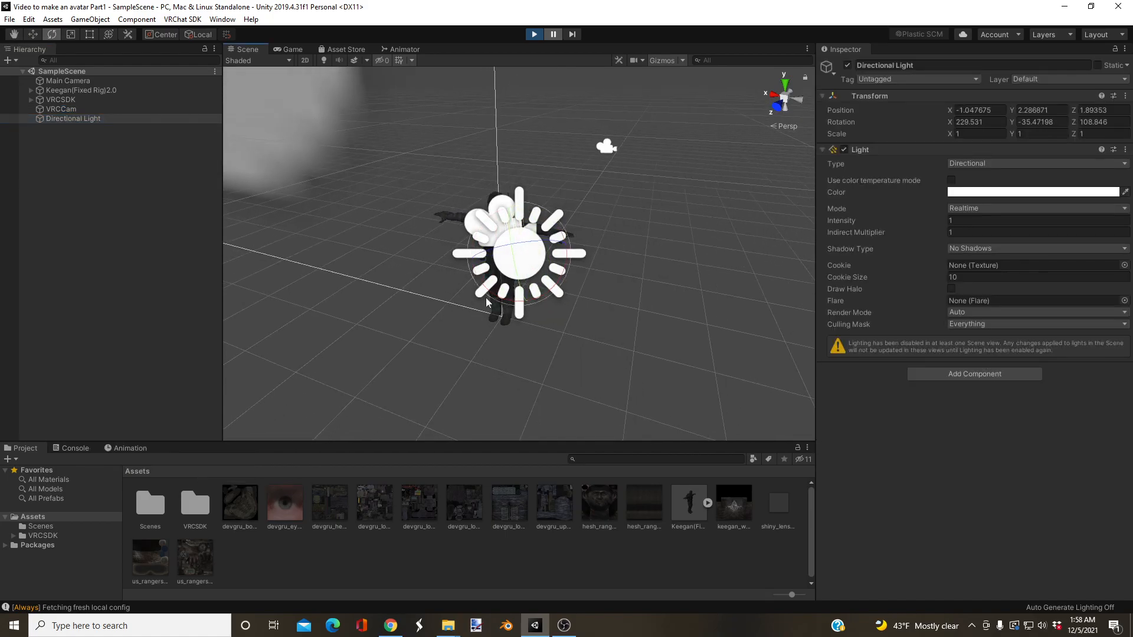
pyautogui.click(341, 322)
pyautogui.moveTo(341, 322); pyautogui.dragTo(407, 274, button='right')
pyautogui.press('w')
pyautogui.press('a')
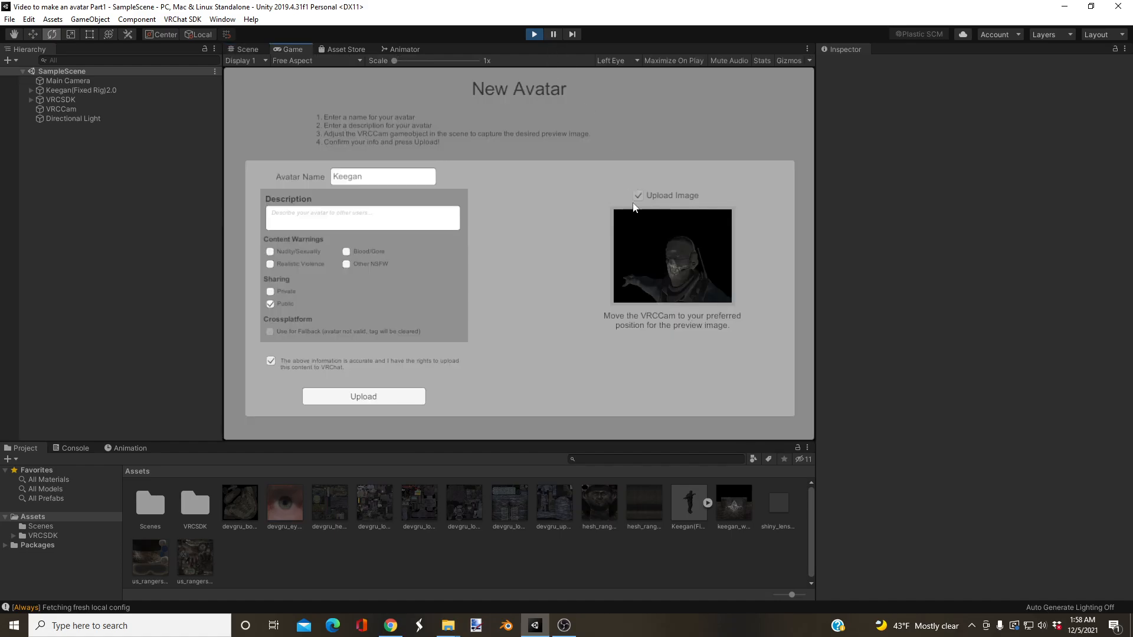
# Step: Rotate the VRCCam to about 150.4° in Y to reframe the avatar's preview image
pyautogui.click(553, 34)
pyautogui.moveTo(447, 255); pyautogui.dragTo(459, 261, button='right')
pyautogui.press('w')
pyautogui.press('d')
pyautogui.click(460, 262)
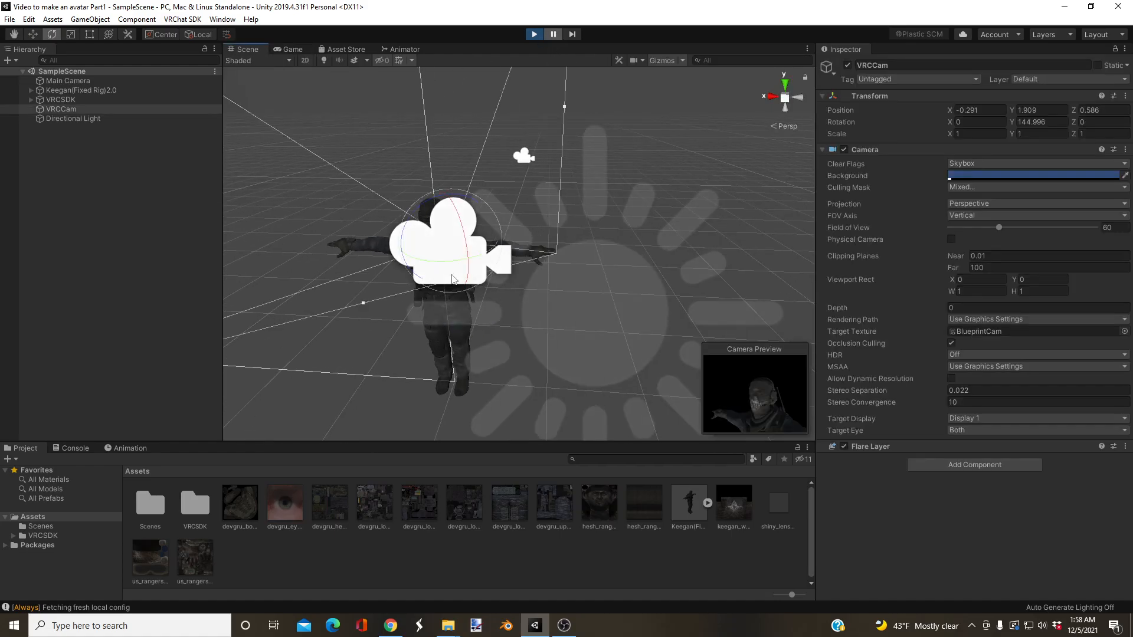
pyautogui.moveTo(447, 267); pyautogui.dragTo(570, 100)
pyautogui.click(559, 35)
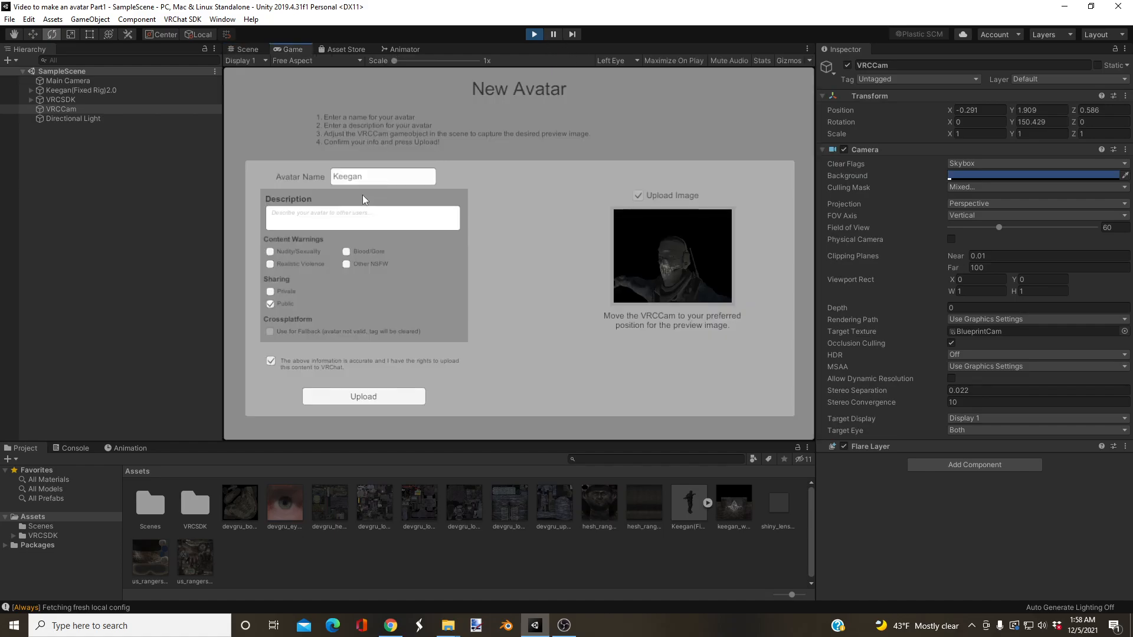
# Step: Upload the Keegan avatar to VRChat and switch to OBS
pyautogui.click(339, 396)
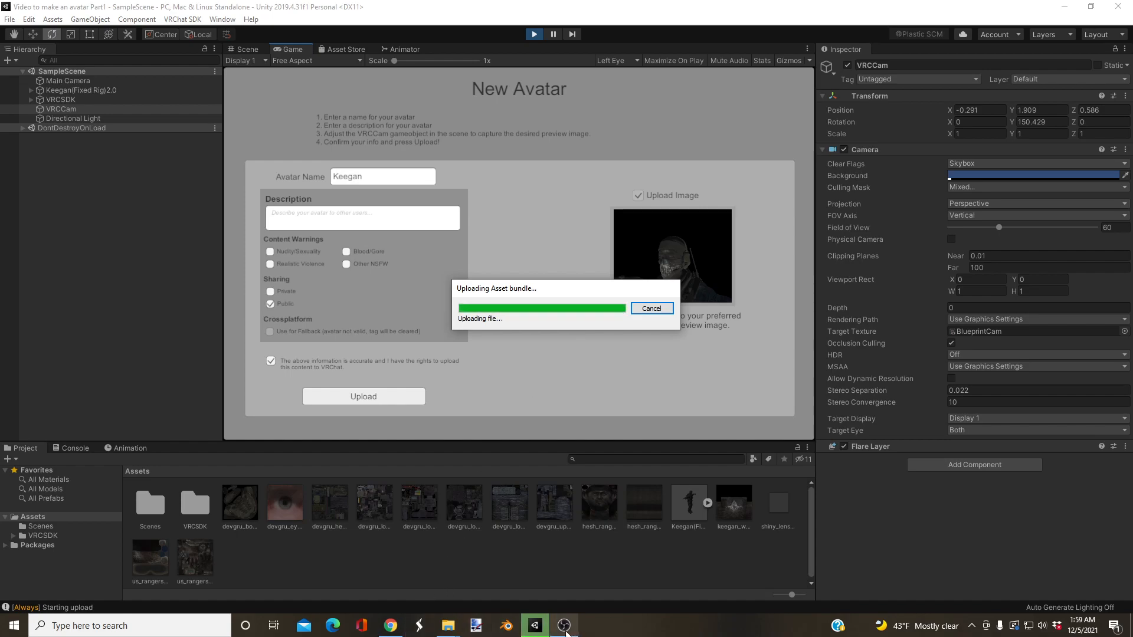
pyautogui.moveTo(565, 633)
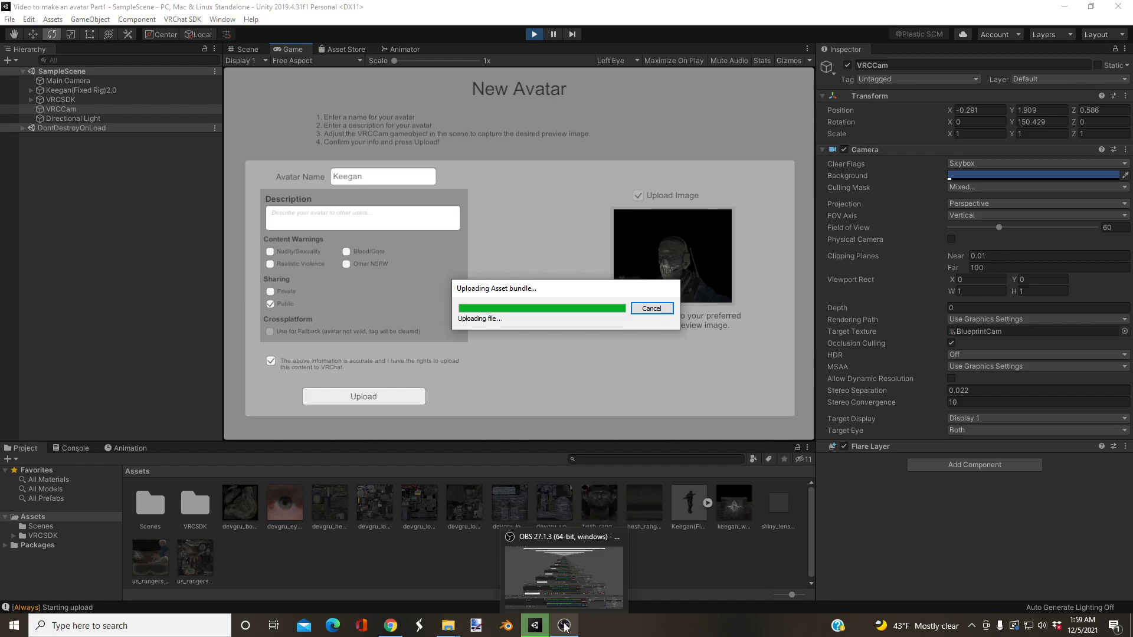
pyautogui.click(565, 627)
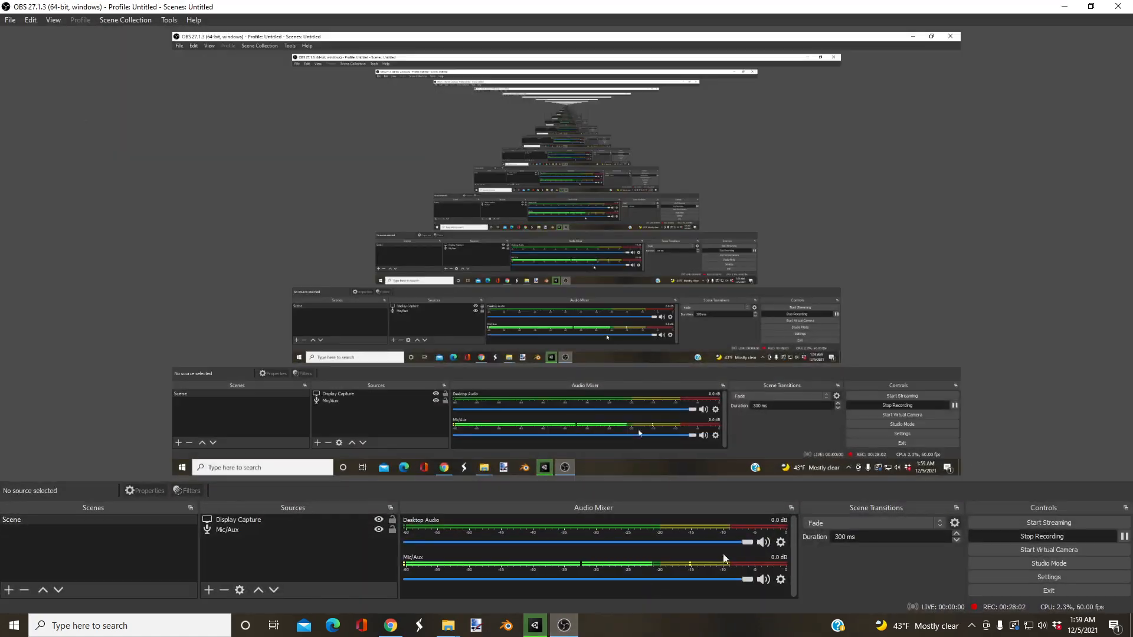